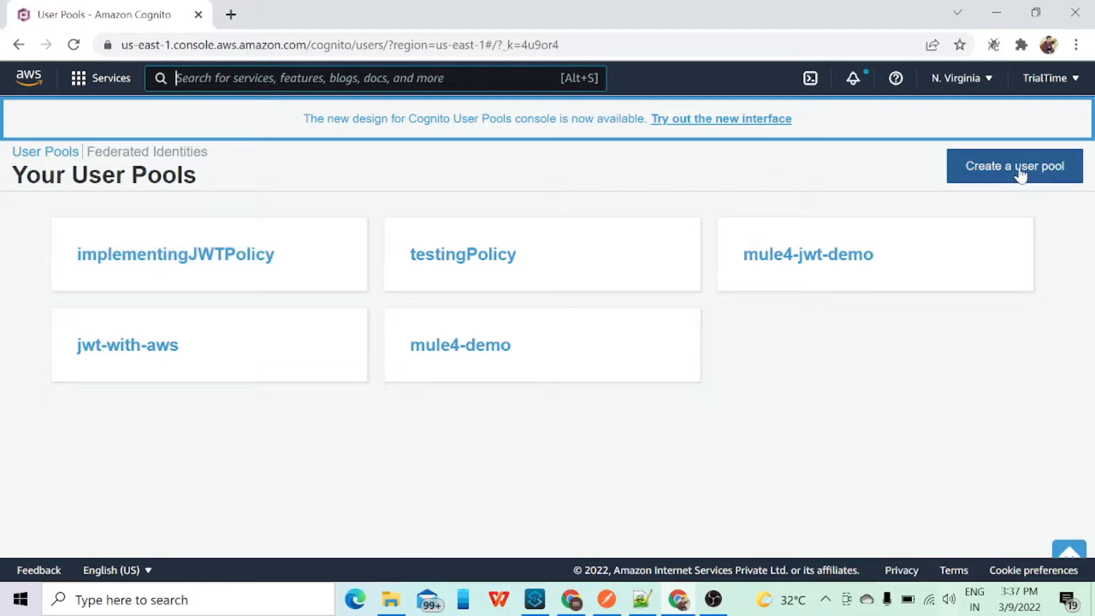
Step: Open the implementingJWTPolicy user pool and review its general settings, including attributes and password policy
{"action": "left_click", "coordinate": [165, 255]}
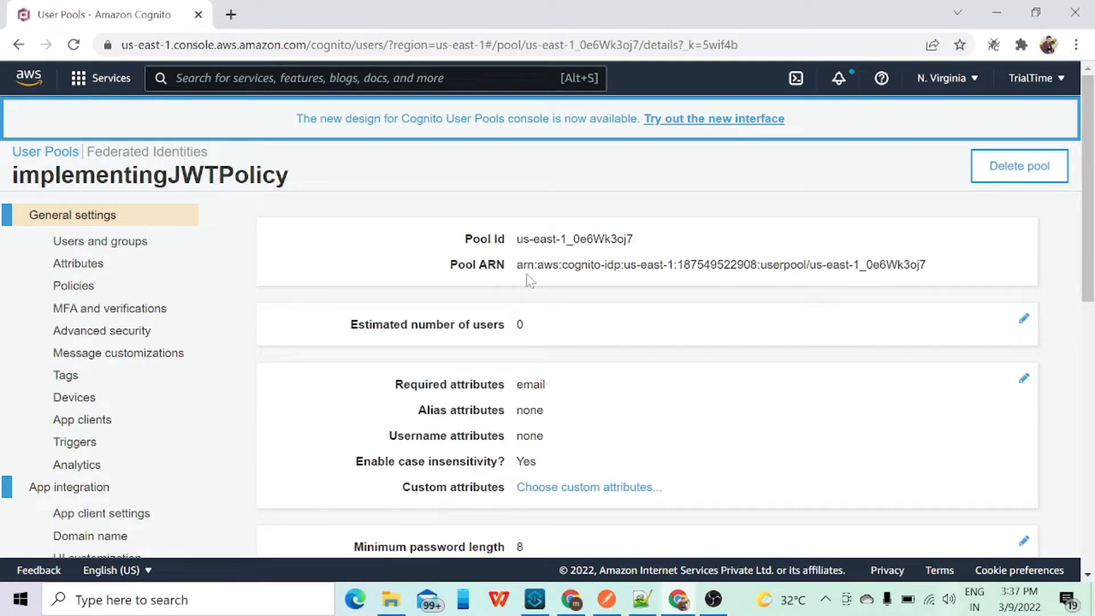
{"action": "scroll", "coordinate": [485, 290], "scroll_direction": "down", "scroll_amount": 5}
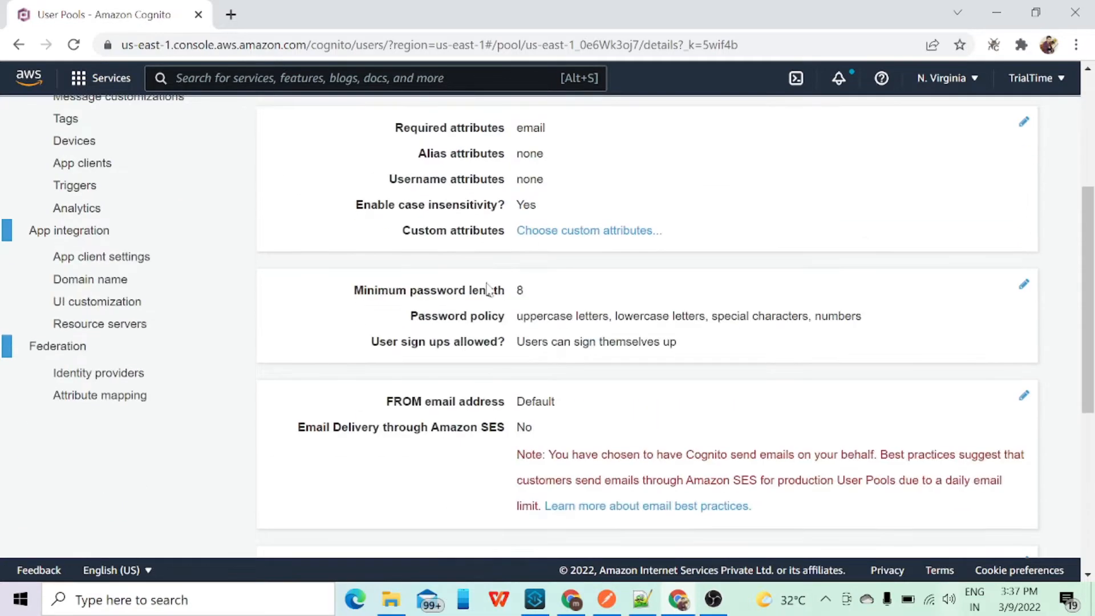
{"action": "scroll", "coordinate": [490, 336], "scroll_direction": "down", "scroll_amount": 2}
{"action": "scroll", "coordinate": [494, 337], "scroll_direction": "up", "scroll_amount": 4}
{"action": "scroll", "coordinate": [492, 336], "scroll_direction": "up", "scroll_amount": 1}
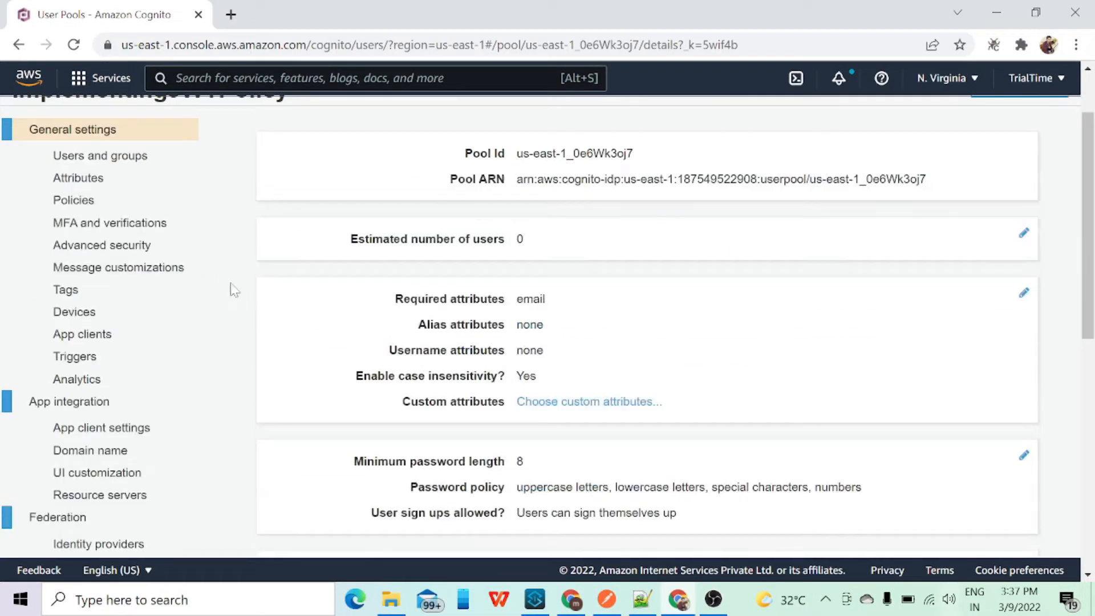
Step: Show the details of the sample app client and examine its credentials, token expirations, auth flows and security configuration
{"action": "left_click", "coordinate": [111, 340]}
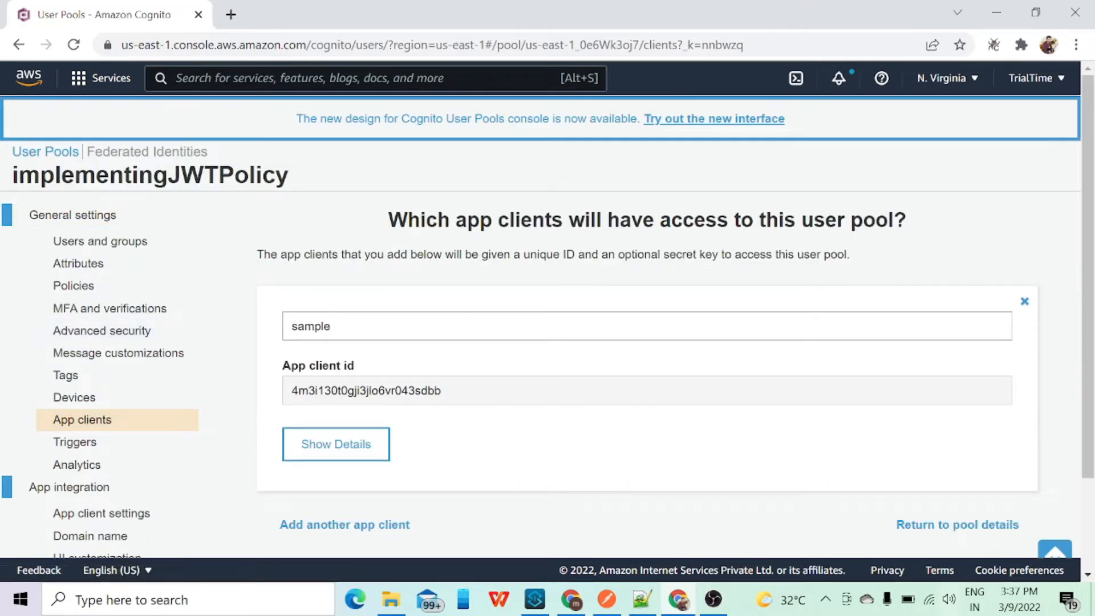
{"action": "left_click", "coordinate": [334, 445]}
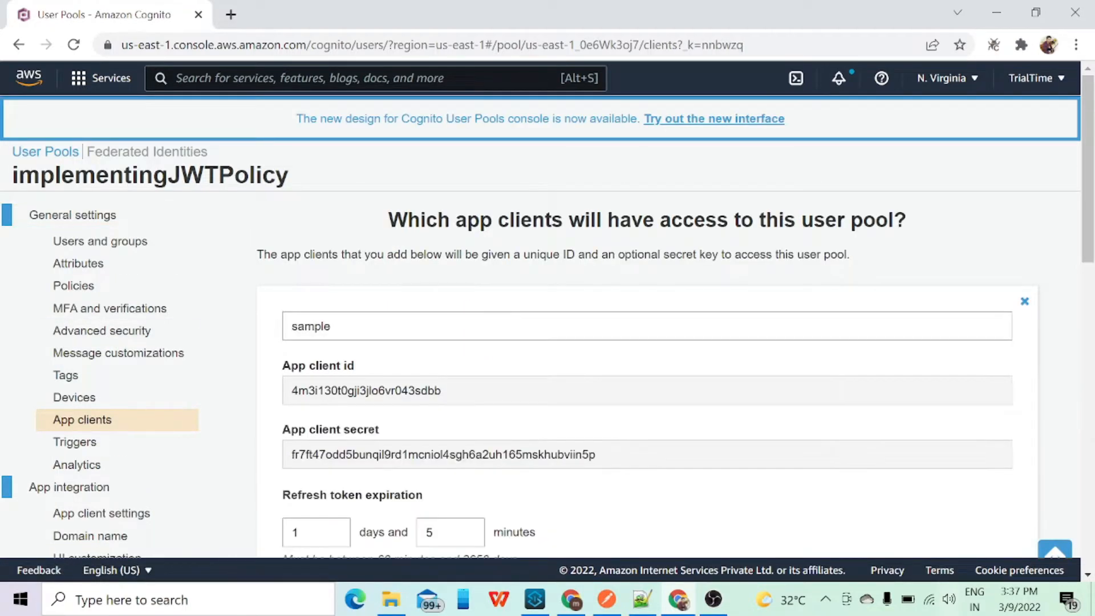
{"action": "scroll", "coordinate": [548, 343], "scroll_direction": "down", "scroll_amount": 2}
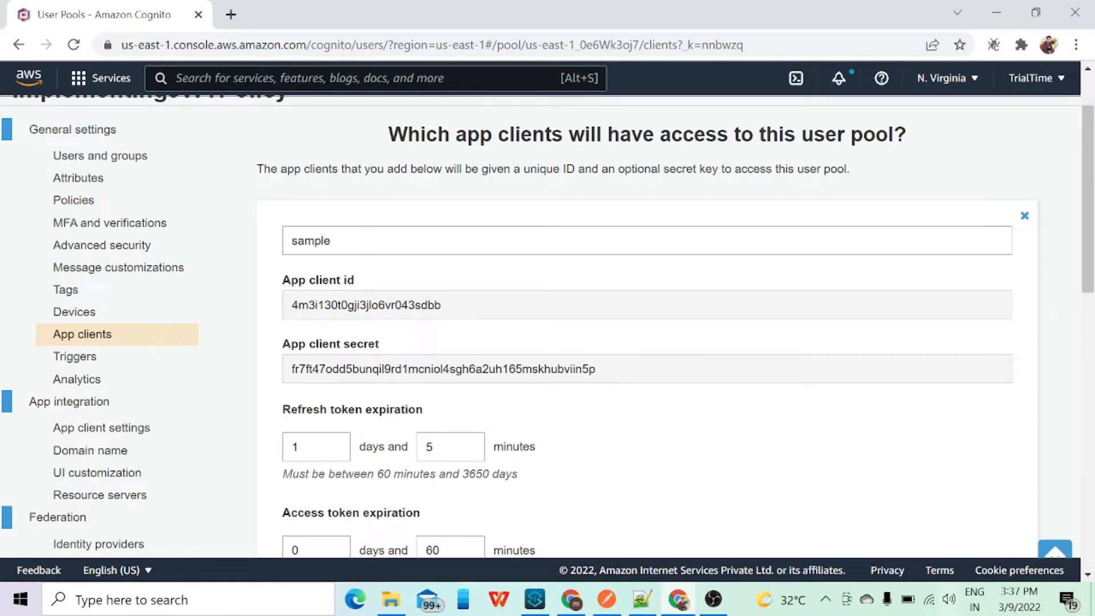
{"action": "scroll", "coordinate": [393, 374], "scroll_direction": "down", "scroll_amount": 2}
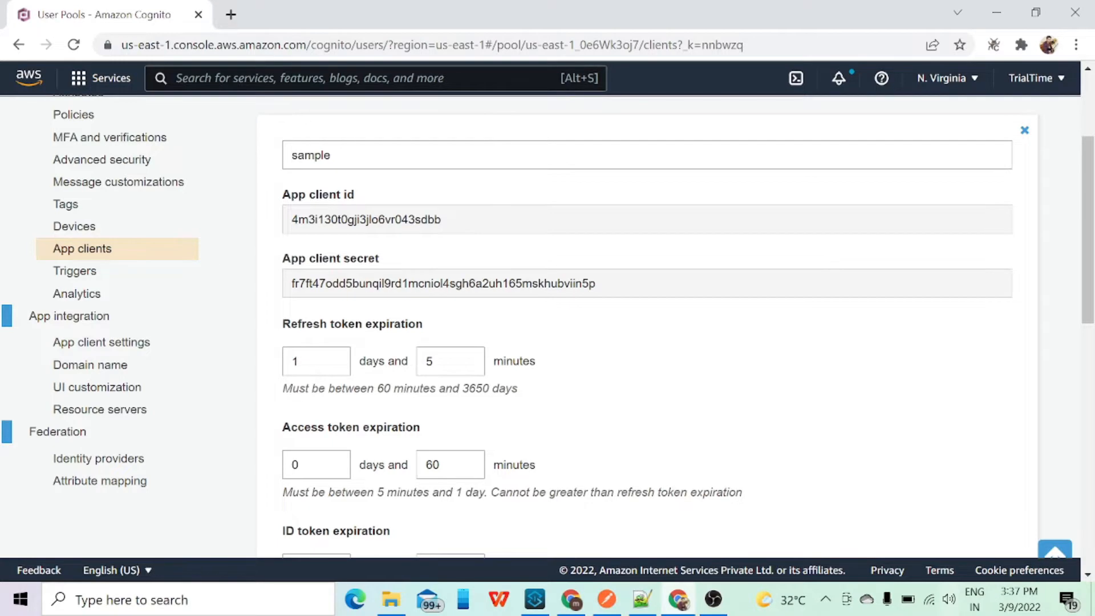
{"action": "scroll", "coordinate": [481, 354], "scroll_direction": "down", "scroll_amount": 8}
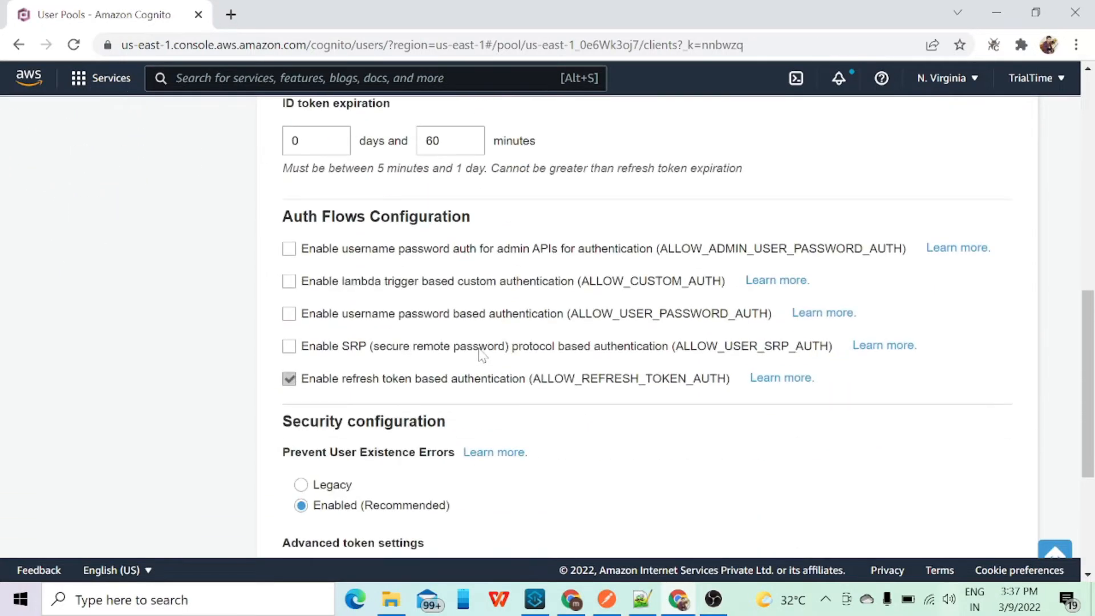
{"action": "scroll", "coordinate": [479, 355], "scroll_direction": "up", "scroll_amount": 5}
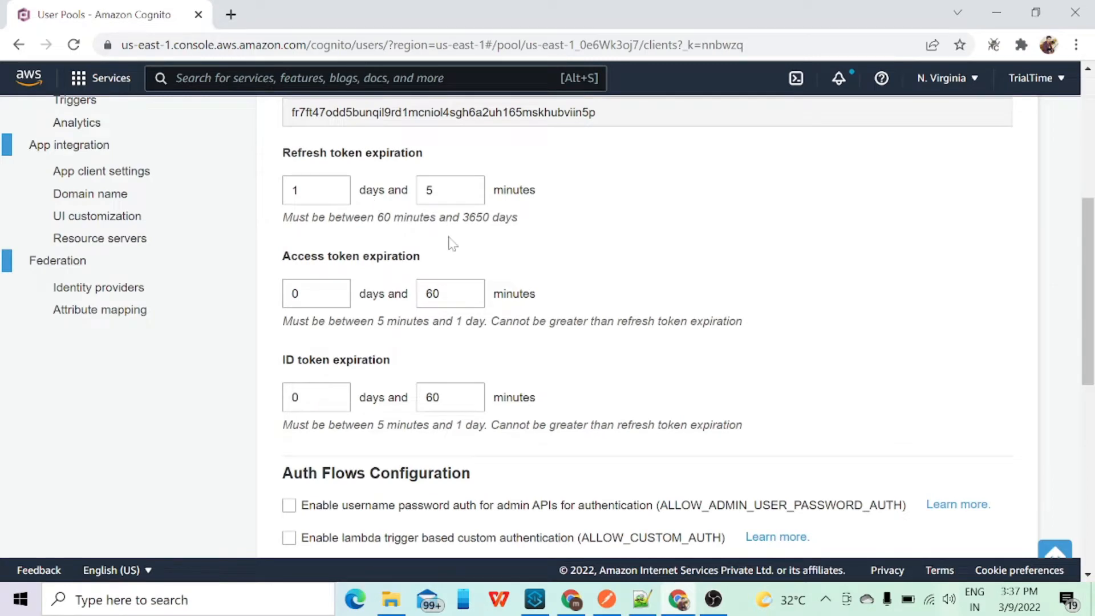
{"action": "scroll", "coordinate": [448, 246], "scroll_direction": "down", "scroll_amount": 3}
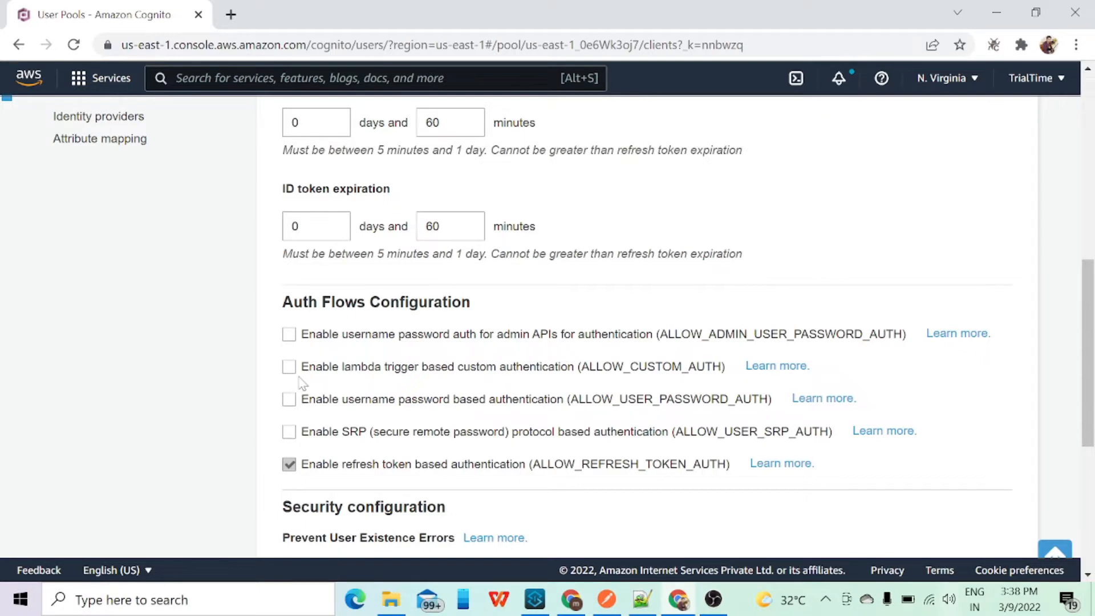
{"action": "scroll", "coordinate": [345, 391], "scroll_direction": "down", "scroll_amount": 4}
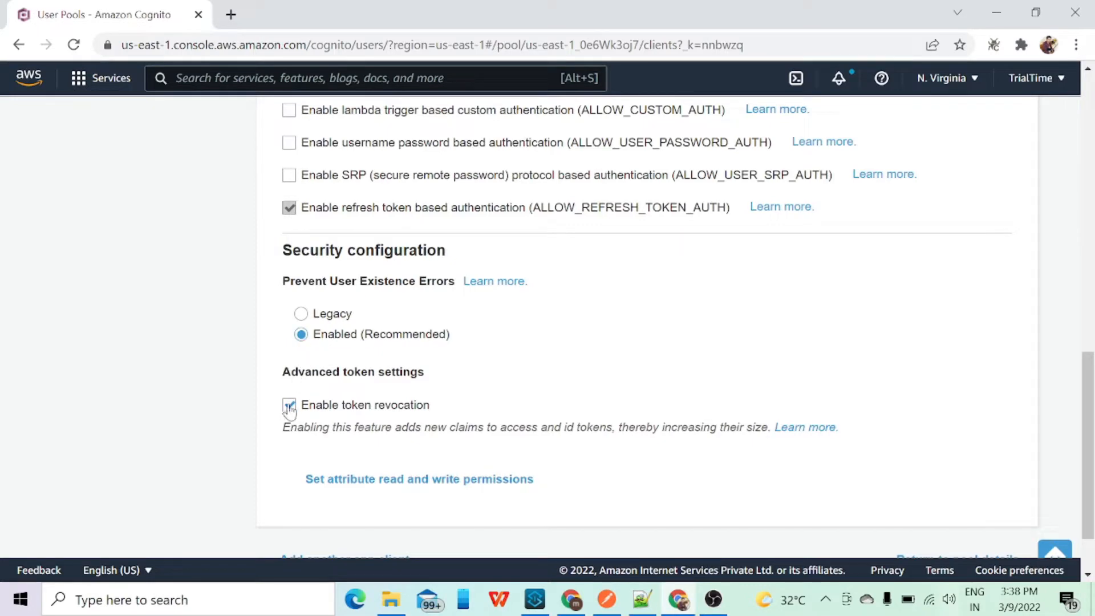
{"action": "scroll", "coordinate": [388, 417], "scroll_direction": "down", "scroll_amount": 2}
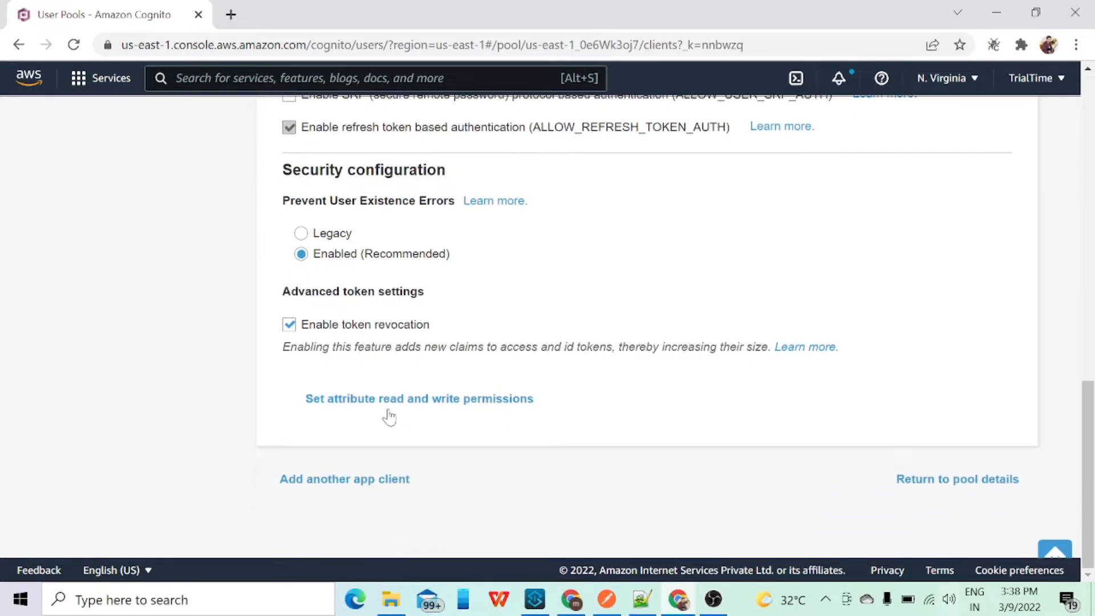
{"action": "scroll", "coordinate": [509, 405], "scroll_direction": "up", "scroll_amount": 5}
{"action": "scroll", "coordinate": [510, 405], "scroll_direction": "up", "scroll_amount": 10}
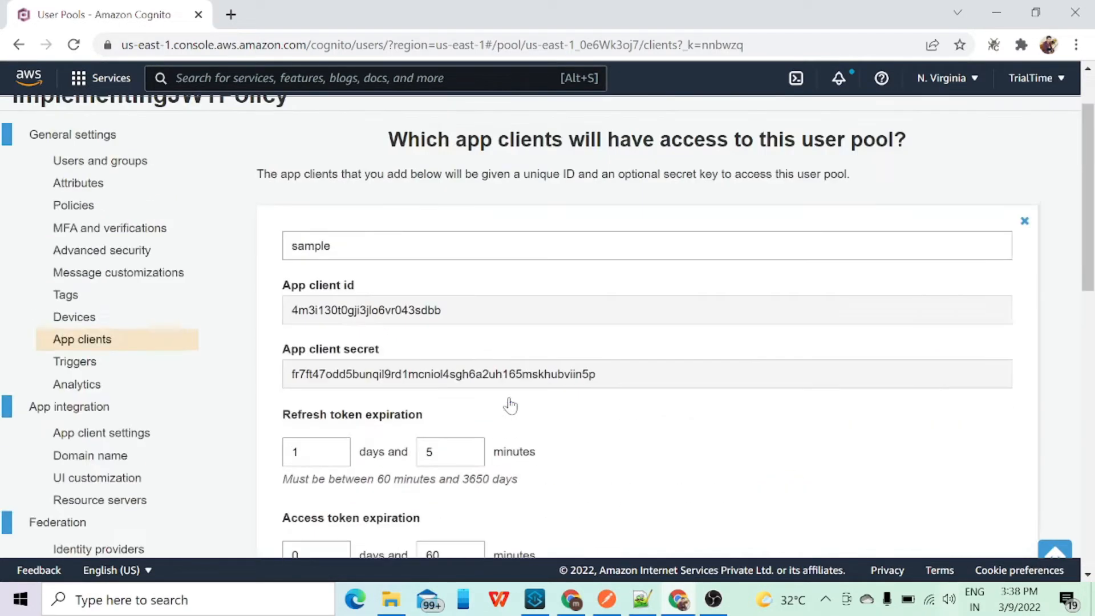
Step: Check the user pool's Amazon Cognito domain prefix and the custom scopes defined on its resource server
{"action": "scroll", "coordinate": [228, 371], "scroll_direction": "down", "scroll_amount": 4}
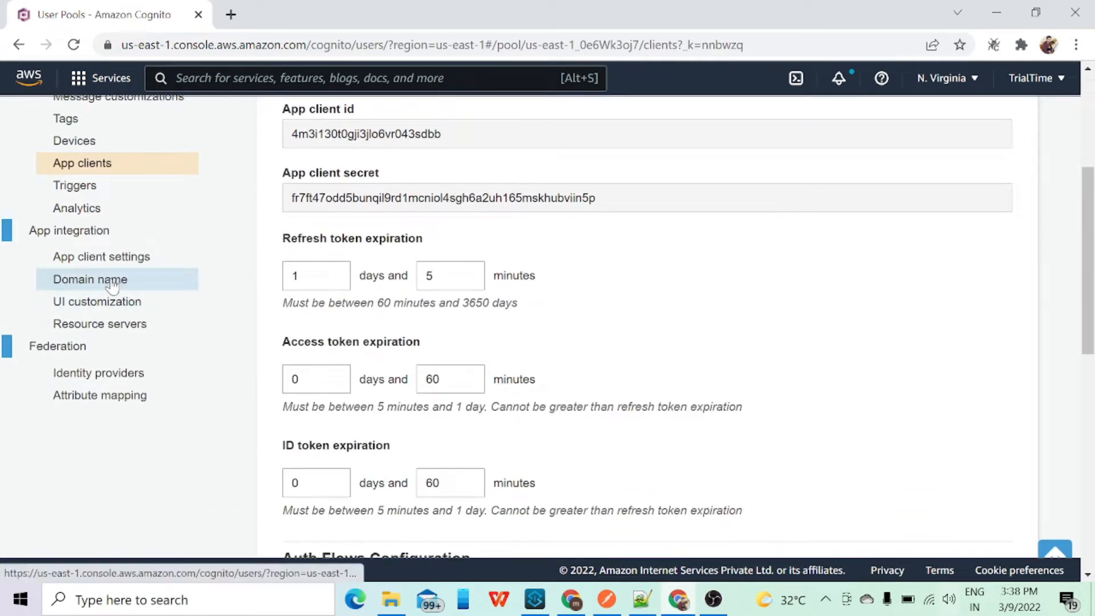
{"action": "left_click", "coordinate": [114, 282]}
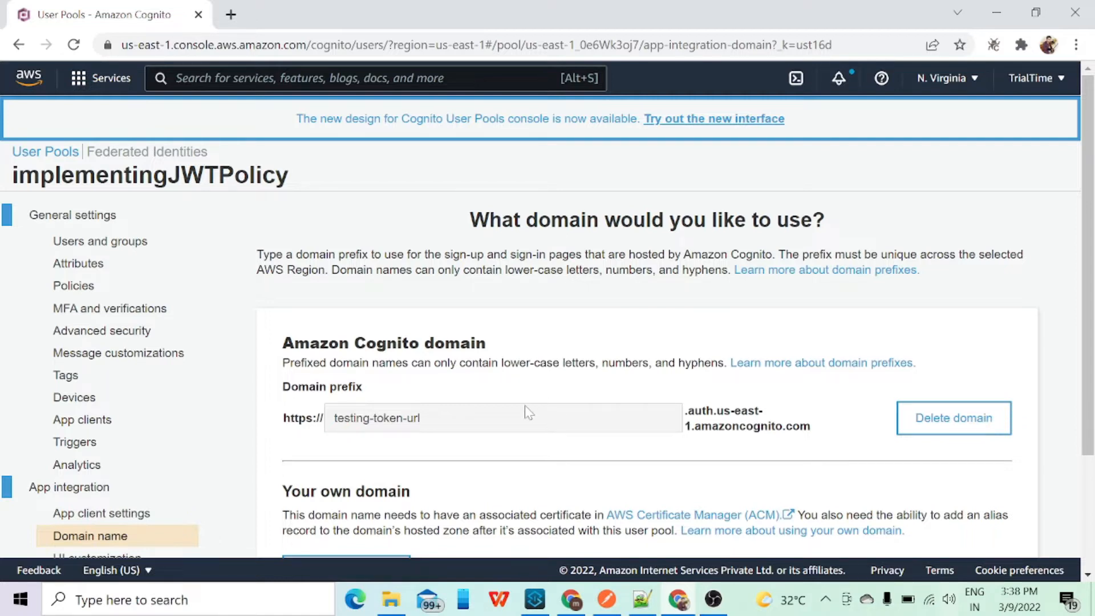
{"action": "scroll", "coordinate": [525, 411], "scroll_direction": "down", "scroll_amount": 1}
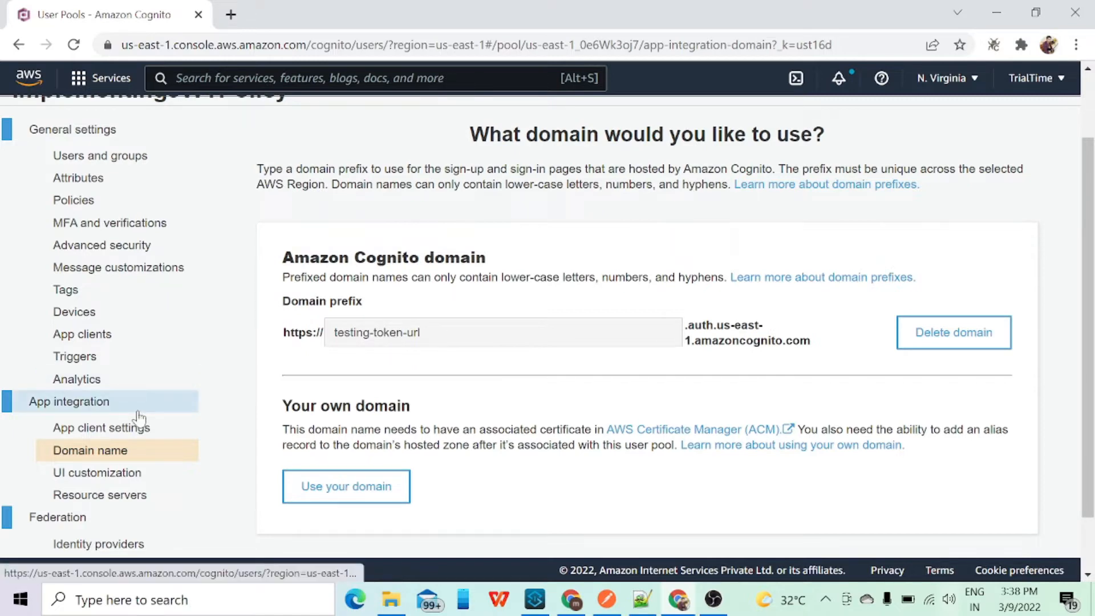
{"action": "left_click", "coordinate": [118, 496]}
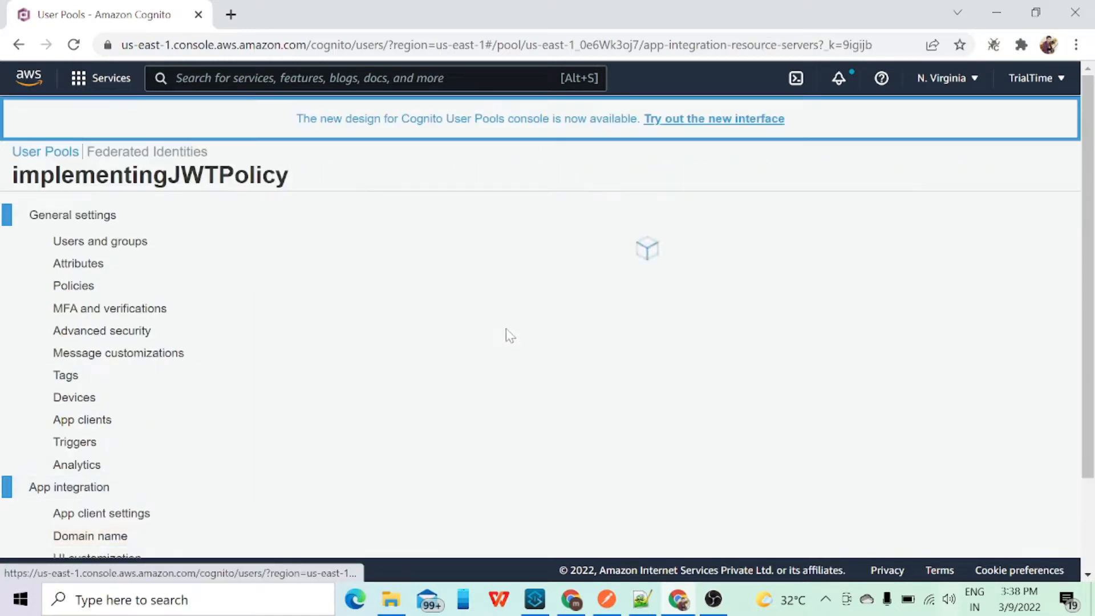
{"action": "scroll", "coordinate": [509, 335], "scroll_direction": "down", "scroll_amount": 1}
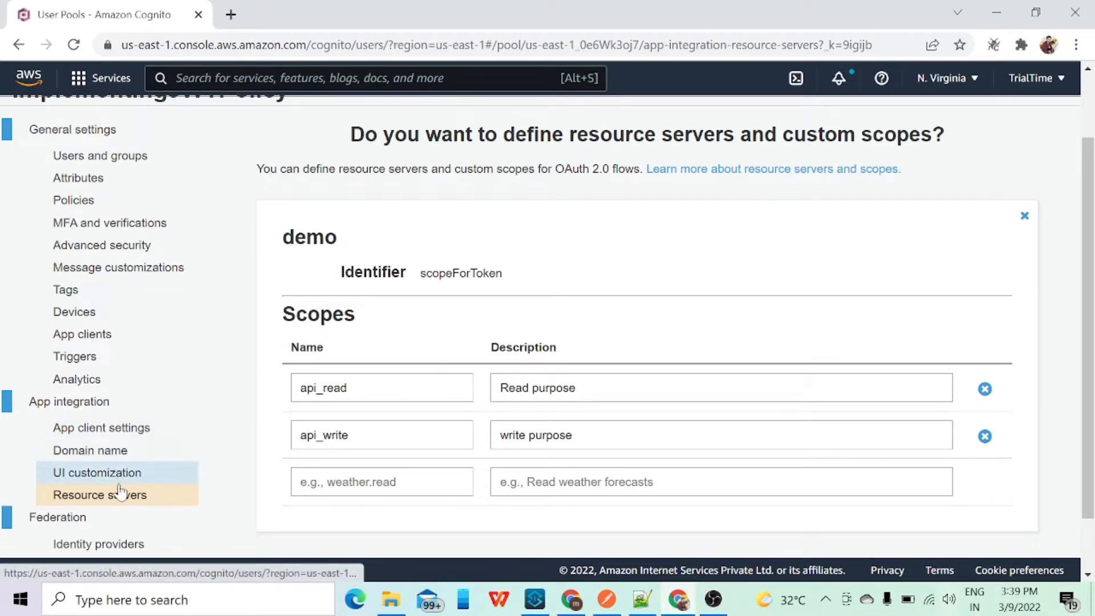
Step: Examine the sample app client's integration settings: identity providers, callback URLs, allowed OAuth flows and custom scopes
{"action": "left_click", "coordinate": [102, 431]}
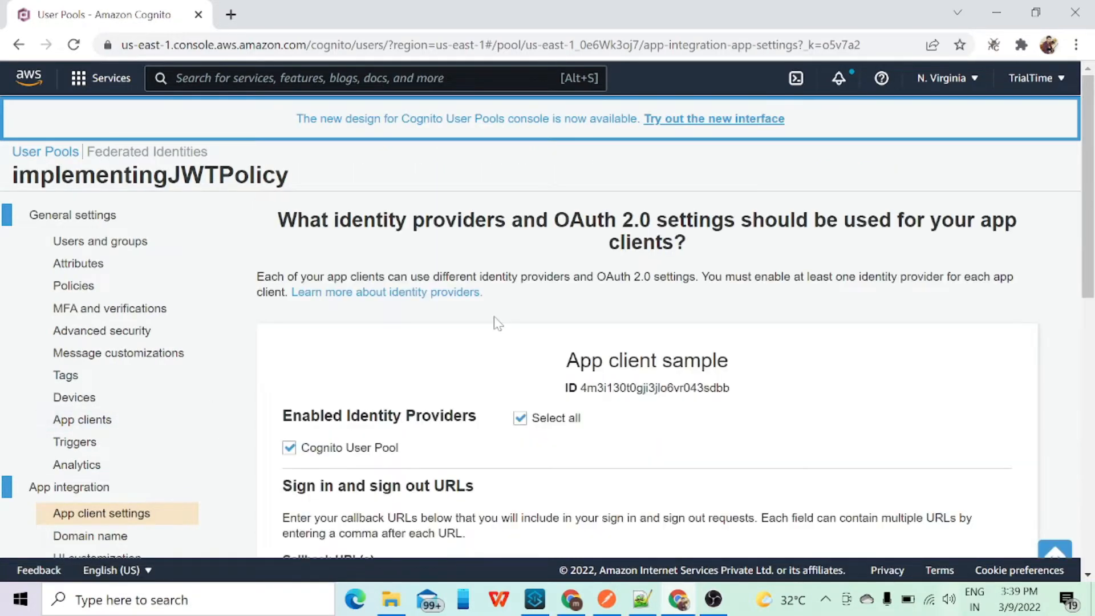
{"action": "scroll", "coordinate": [496, 323], "scroll_direction": "down", "scroll_amount": 3}
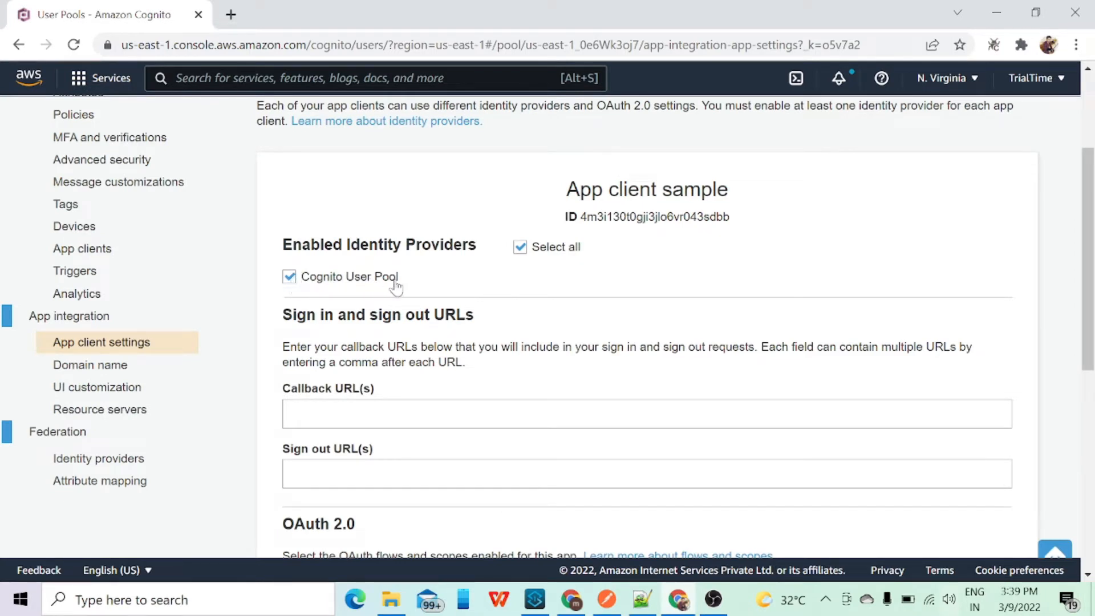
{"action": "scroll", "coordinate": [395, 285], "scroll_direction": "down", "scroll_amount": 1}
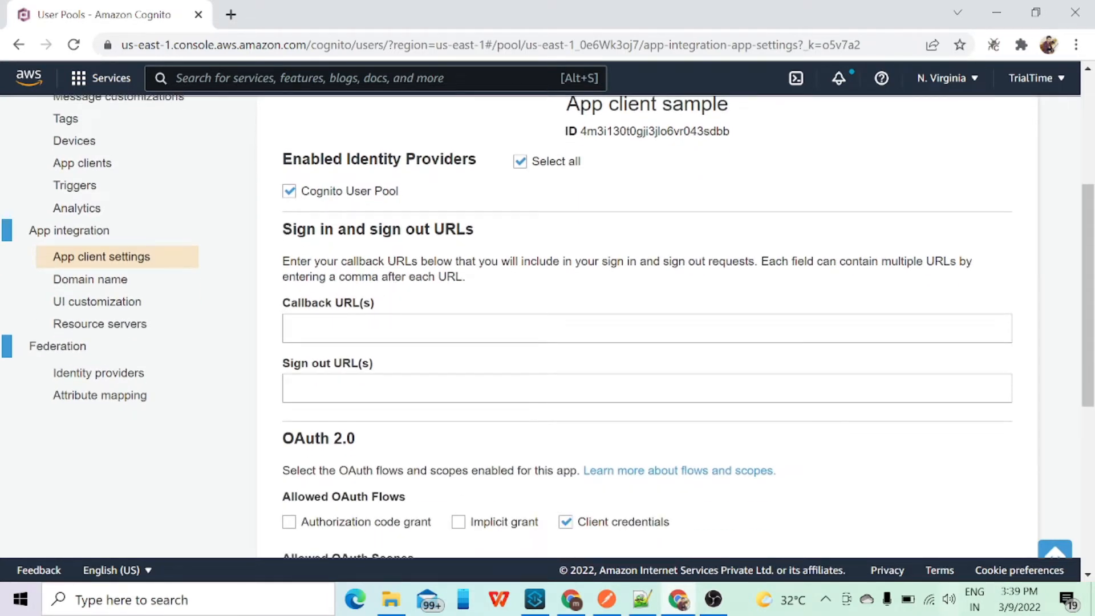
{"action": "scroll", "coordinate": [317, 299], "scroll_direction": "down", "scroll_amount": 3}
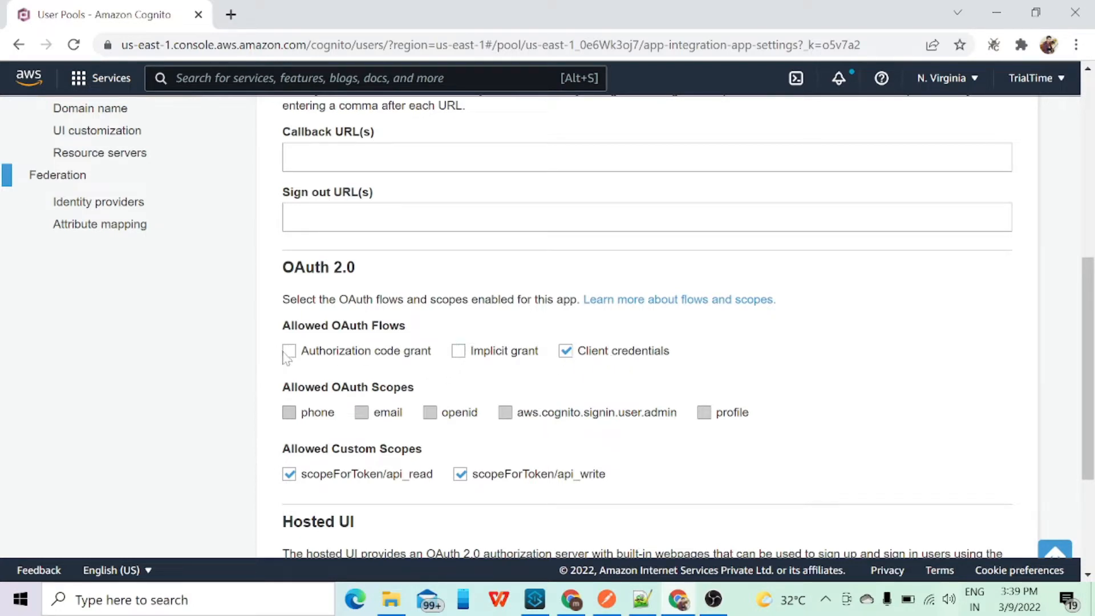
{"action": "scroll", "coordinate": [508, 390], "scroll_direction": "down", "scroll_amount": 3}
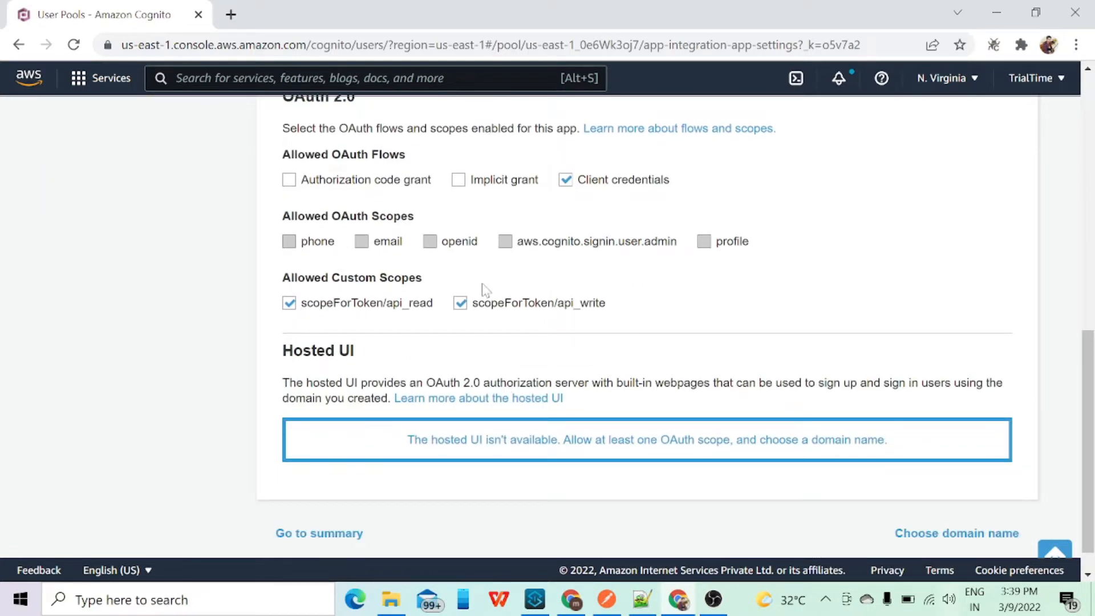
{"action": "scroll", "coordinate": [473, 314], "scroll_direction": "up", "scroll_amount": 5}
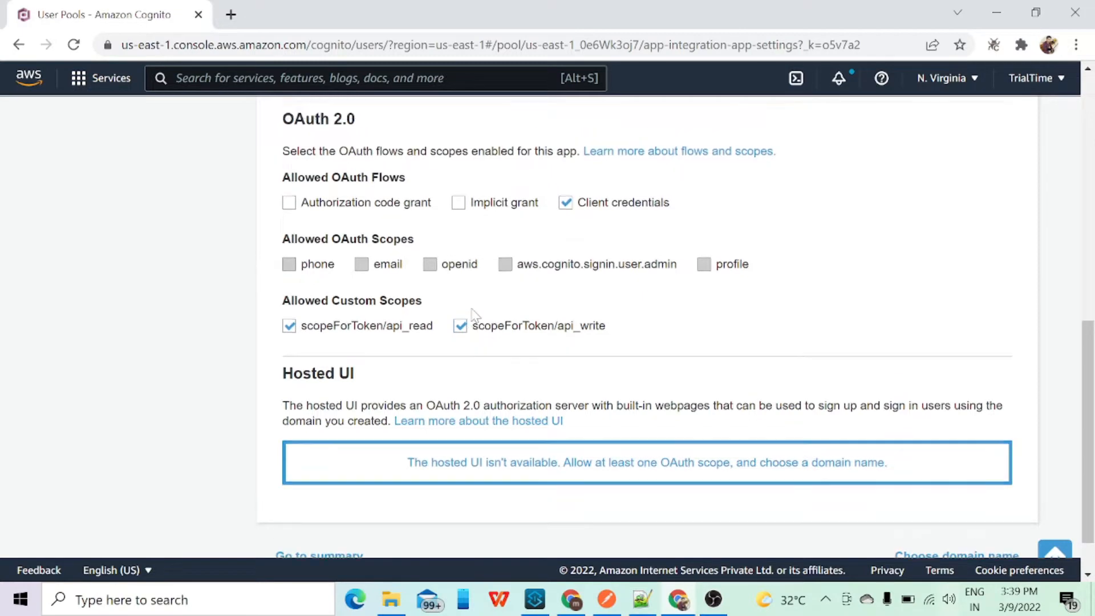
{"action": "scroll", "coordinate": [383, 277], "scroll_direction": "up", "scroll_amount": 3}
{"action": "scroll", "coordinate": [383, 277], "scroll_direction": "down", "scroll_amount": 8}
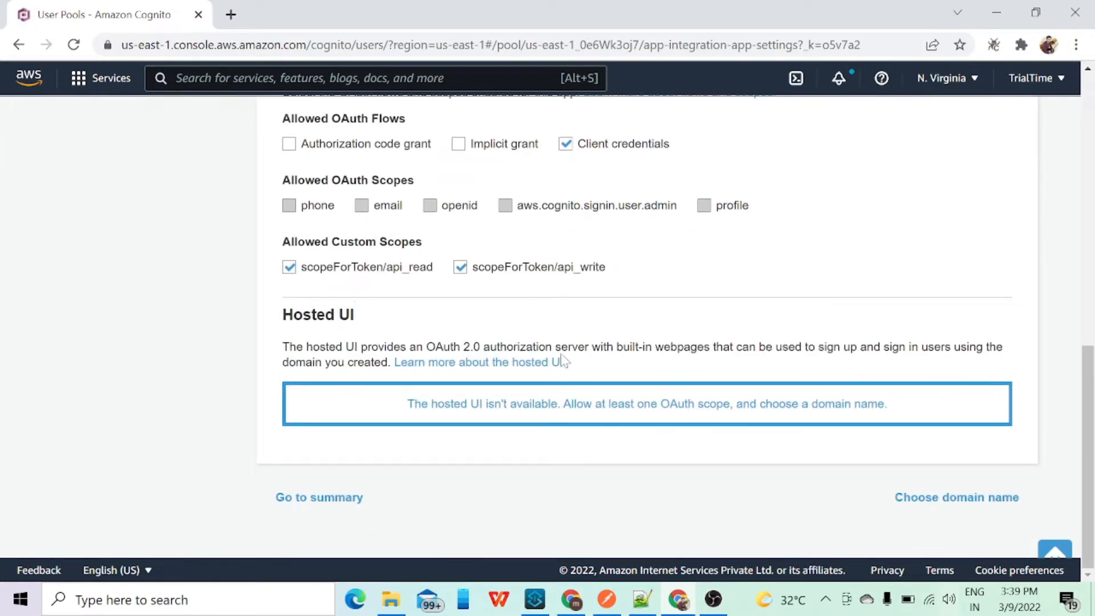
{"action": "scroll", "coordinate": [537, 367], "scroll_direction": "up", "scroll_amount": 10}
Step: Return to the user pool's domain name settings and review the full Amazon Cognito domain
{"action": "scroll", "coordinate": [171, 385], "scroll_direction": "down", "scroll_amount": 3}
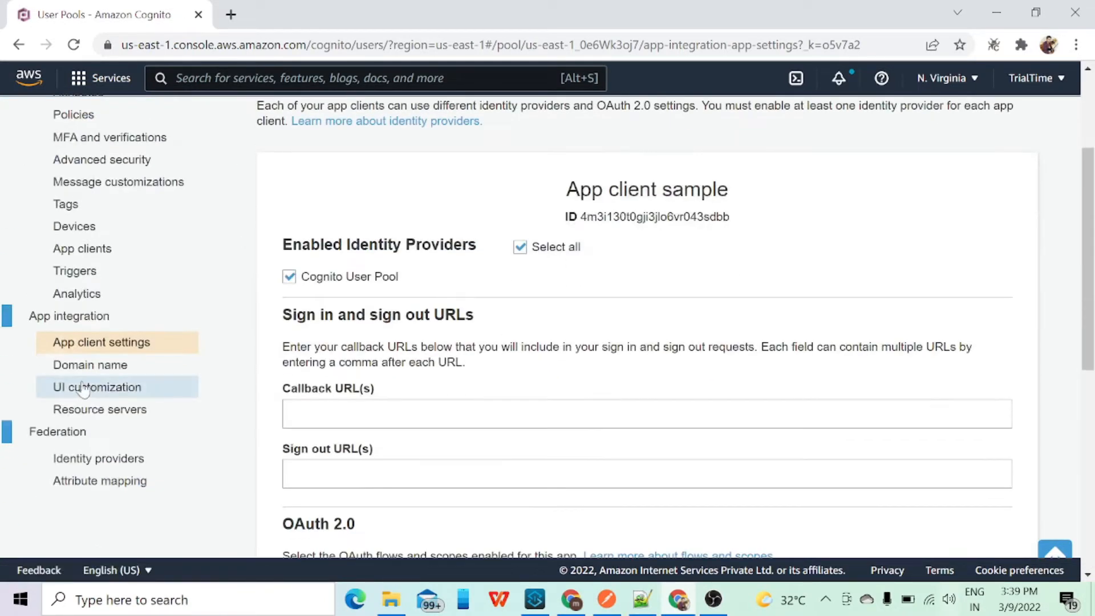
{"action": "left_click", "coordinate": [86, 366]}
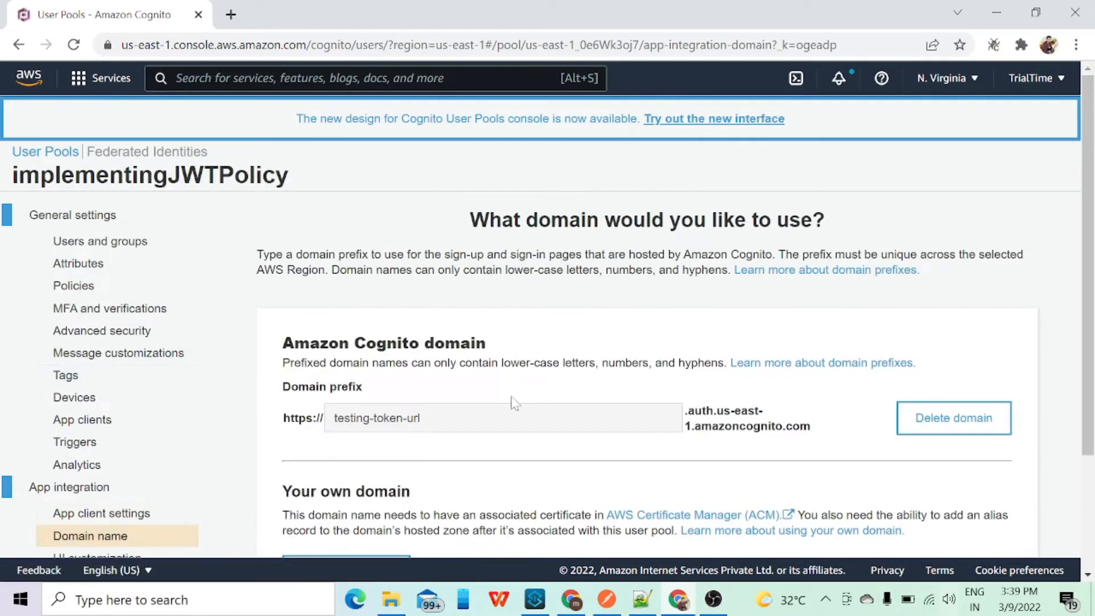
{"action": "scroll", "coordinate": [476, 411], "scroll_direction": "down", "scroll_amount": 3}
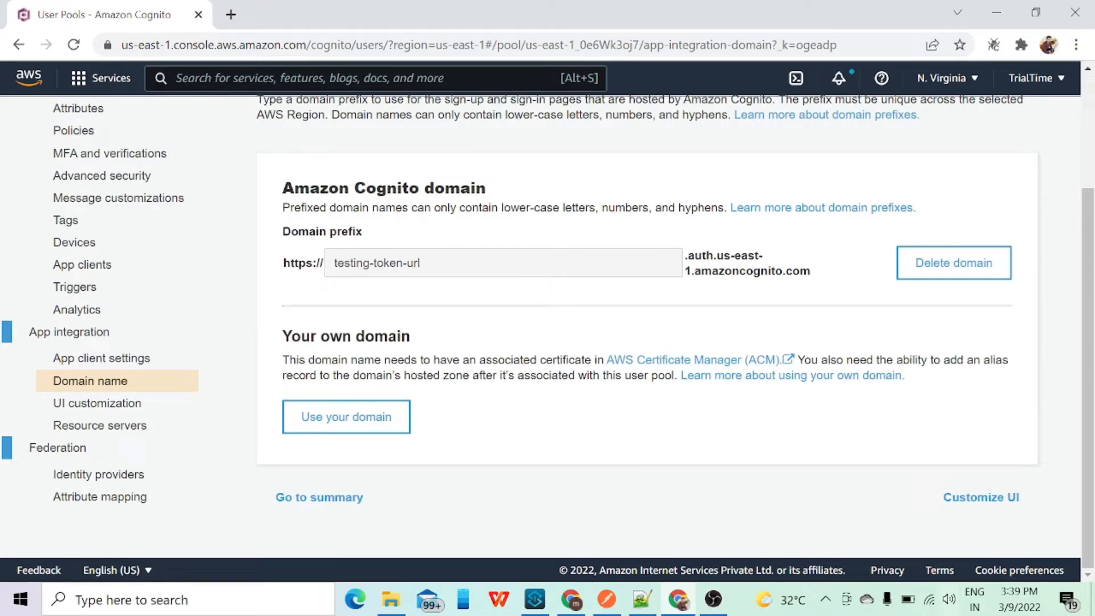
Step: Switch to Postman to view the full generate-token request URL, and compare it with the token URL format in the JWT with AWS document
{"action": "left_click", "coordinate": [606, 599]}
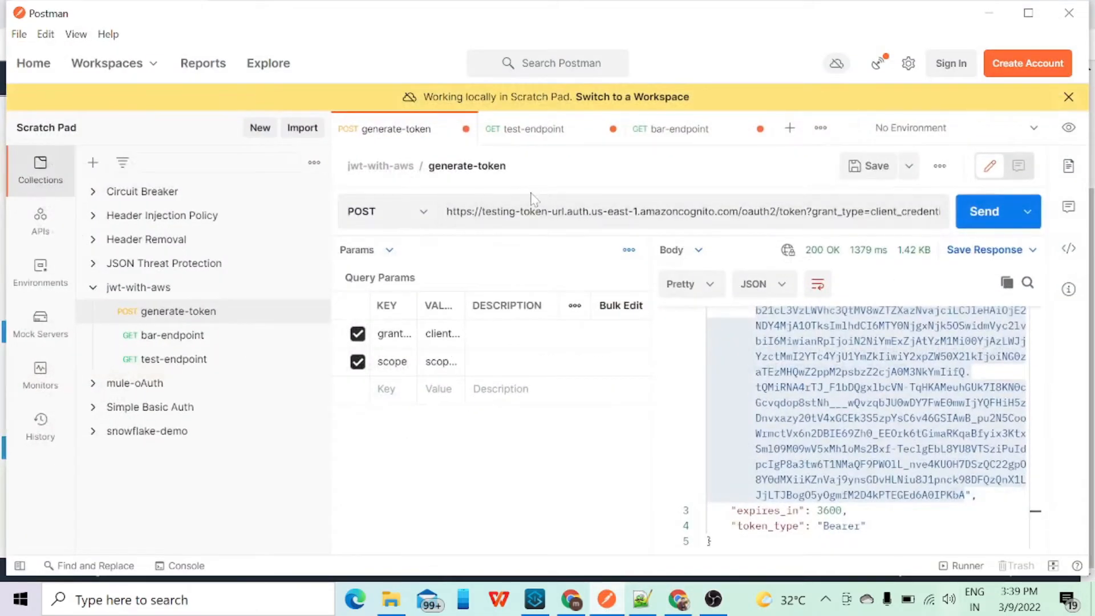
{"action": "left_click", "coordinate": [503, 211]}
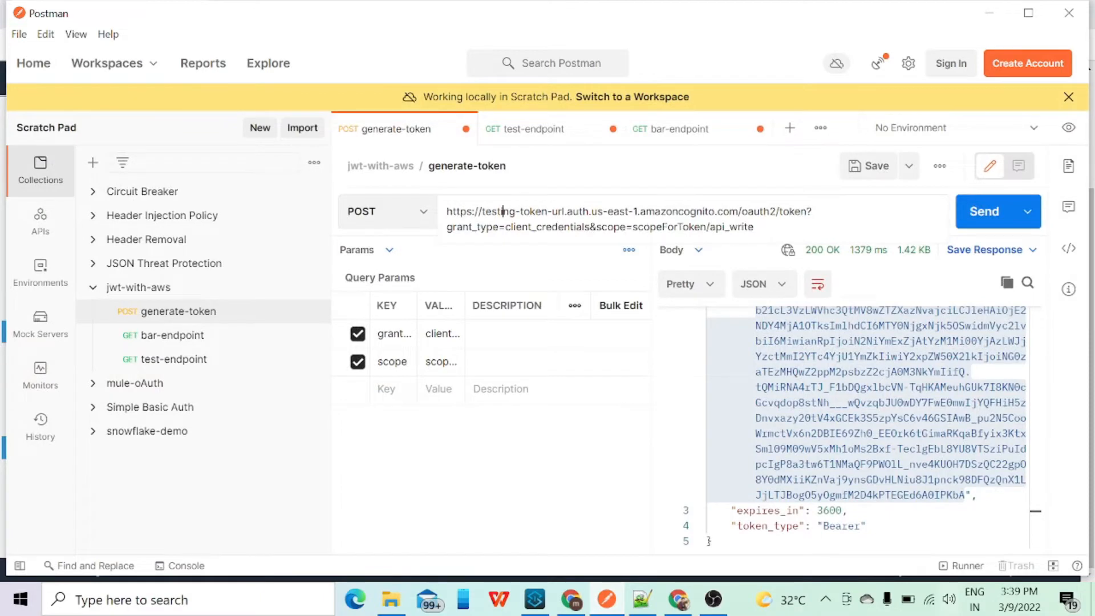
{"action": "left_click", "coordinate": [570, 600]}
{"action": "scroll", "coordinate": [605, 371], "scroll_direction": "down", "scroll_amount": 3}
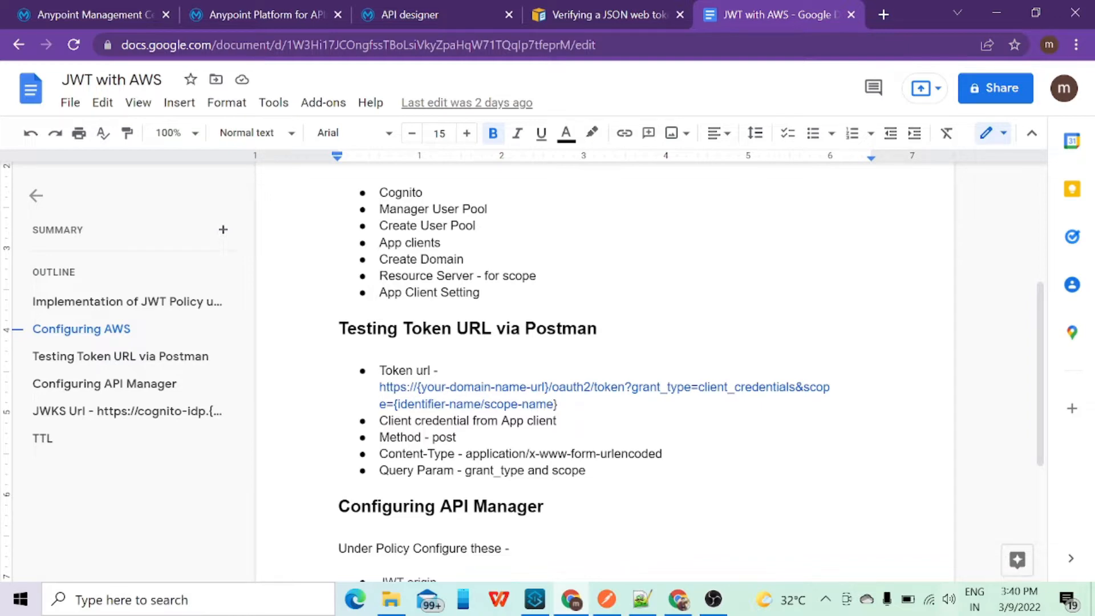
Step: Switch back to Postman, show the generate-token query parameters as bulk text, and highlight the scopeForToken identifier in the scope value
{"action": "left_click", "coordinate": [606, 599]}
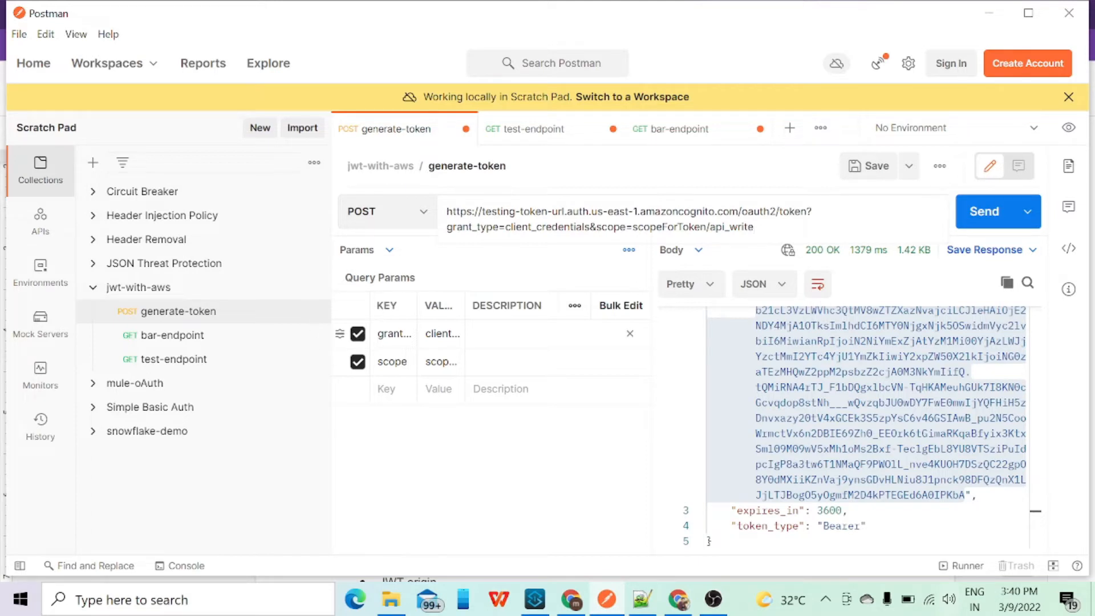
{"action": "left_click", "coordinate": [394, 334]}
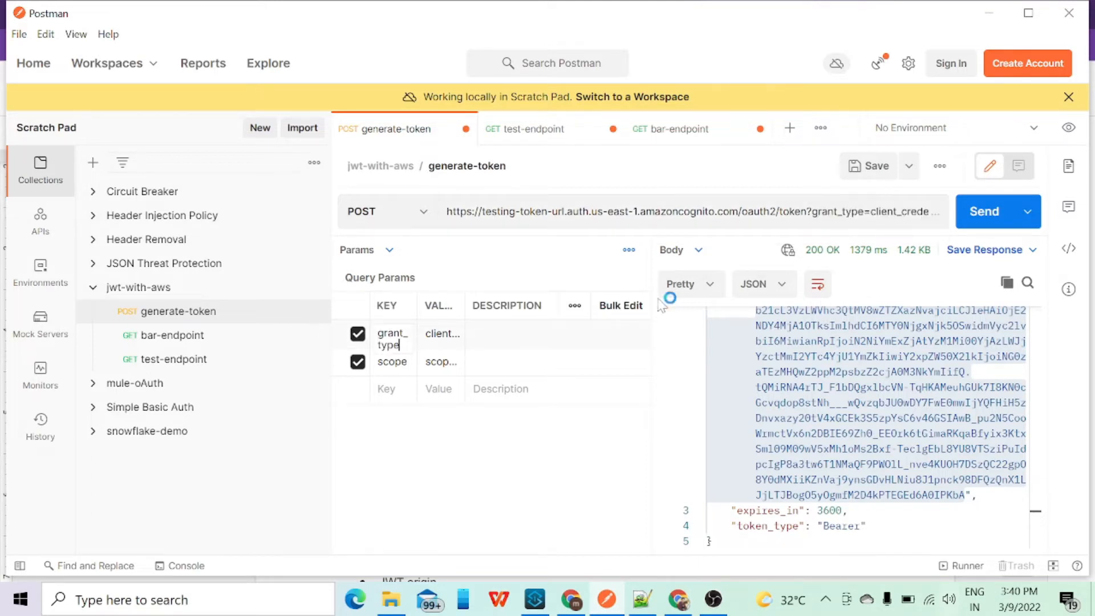
{"action": "left_click", "coordinate": [627, 311]}
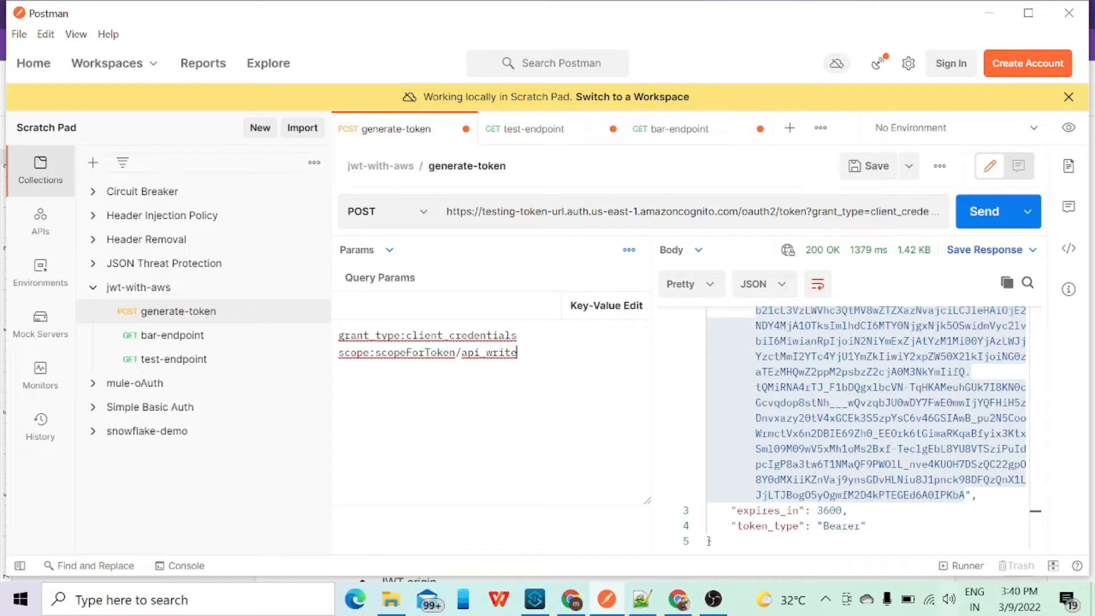
{"action": "left_click_drag", "start_coordinate": [375, 352], "coordinate": [455, 352]}
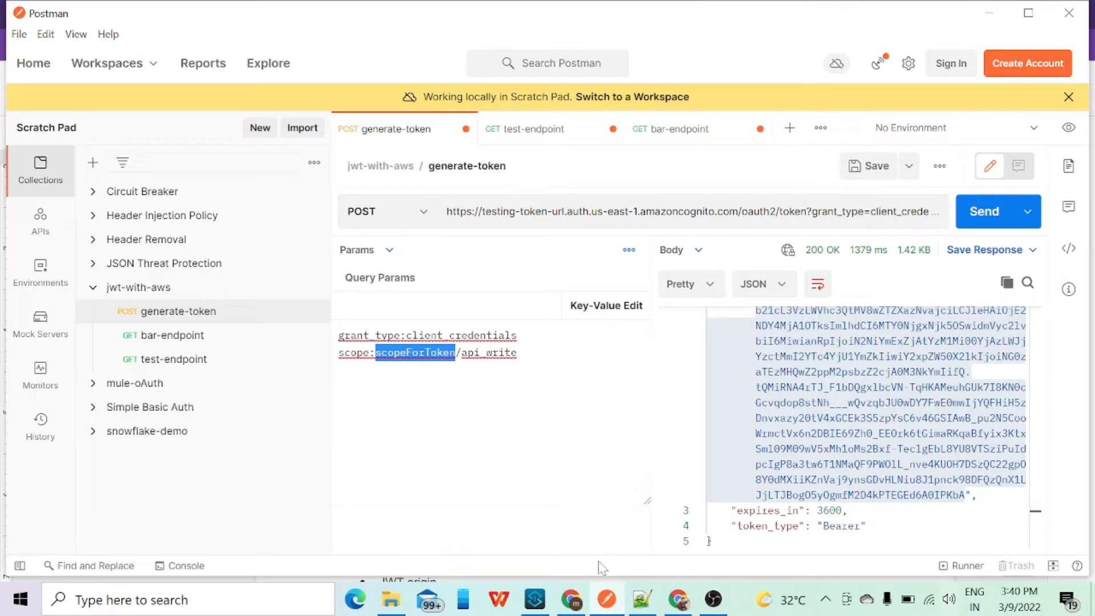
Step: Check the scopeForToken identifier in the user pool's resource servers, and highlight the api_write scope name in Postman's generate-token parameters
{"action": "left_click", "coordinate": [679, 599]}
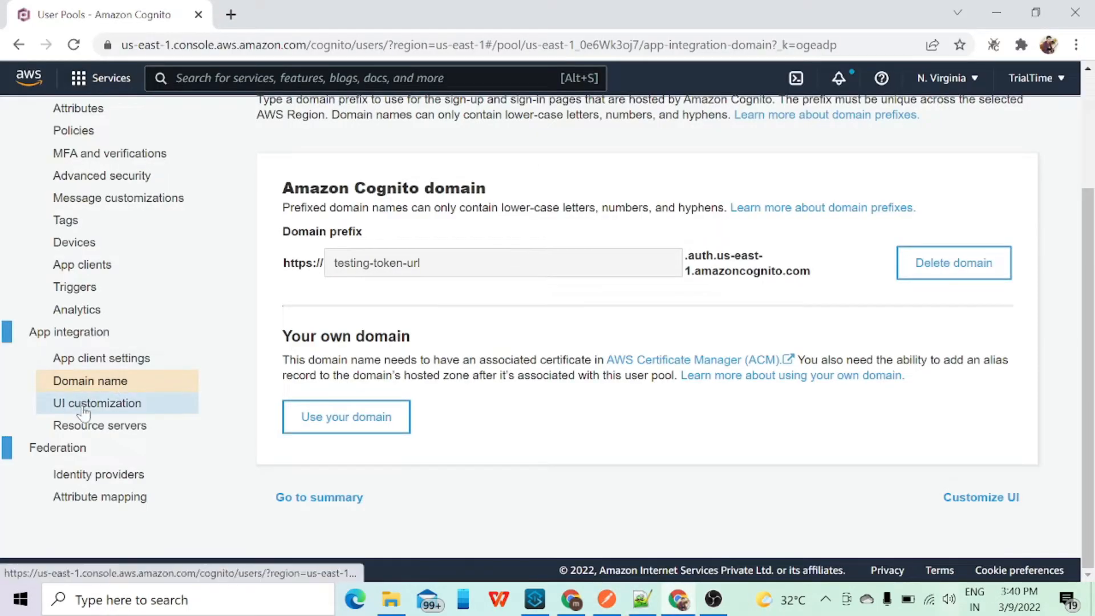
{"action": "left_click", "coordinate": [102, 425]}
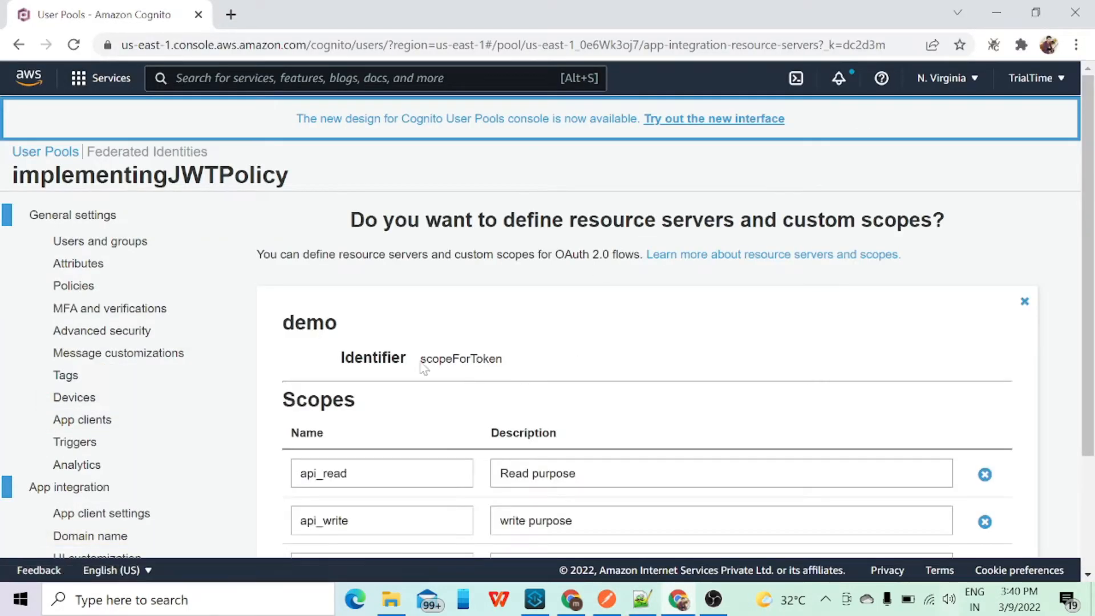
{"action": "left_click_drag", "start_coordinate": [421, 364], "coordinate": [519, 371]}
{"action": "left_click", "coordinate": [606, 599]}
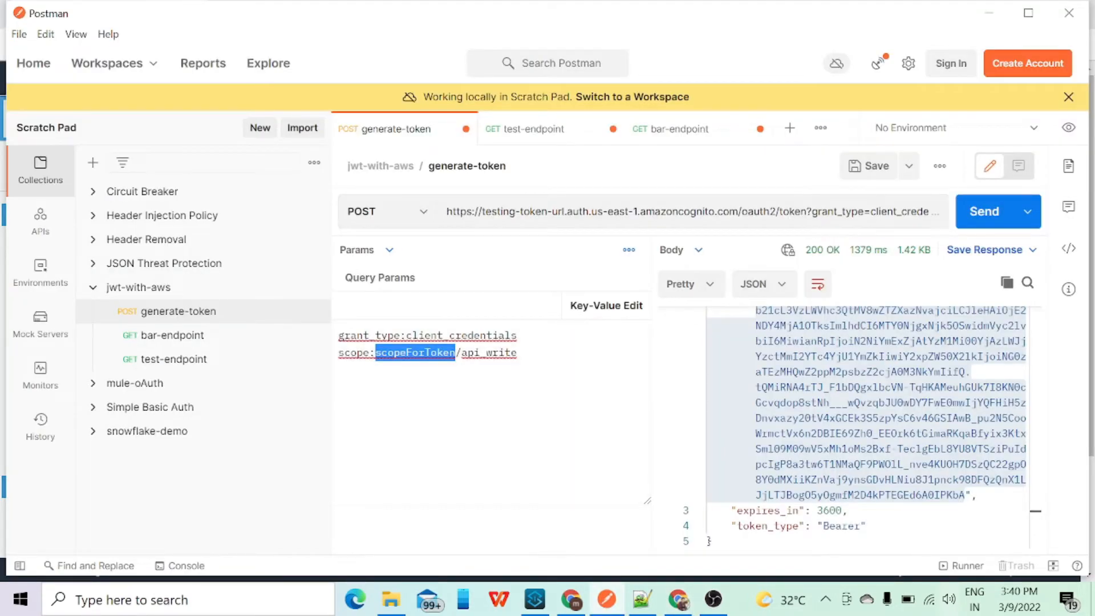
{"action": "left_click_drag", "start_coordinate": [462, 353], "coordinate": [517, 352]}
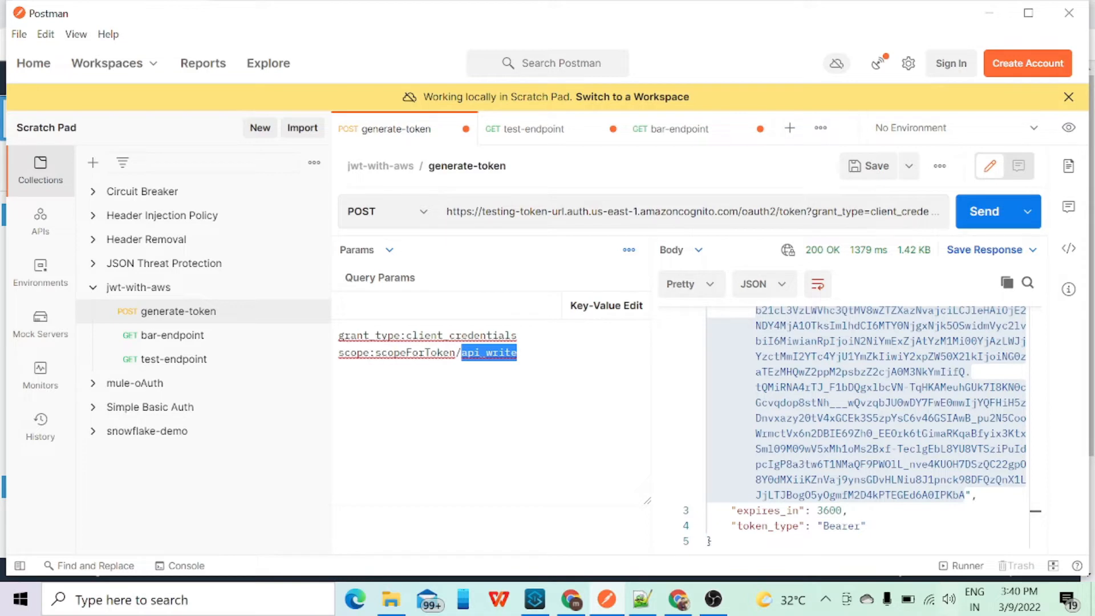
Step: Return the query parameters to key-value view and show the generate-token request's headers as bulk text
{"action": "left_click", "coordinate": [591, 306]}
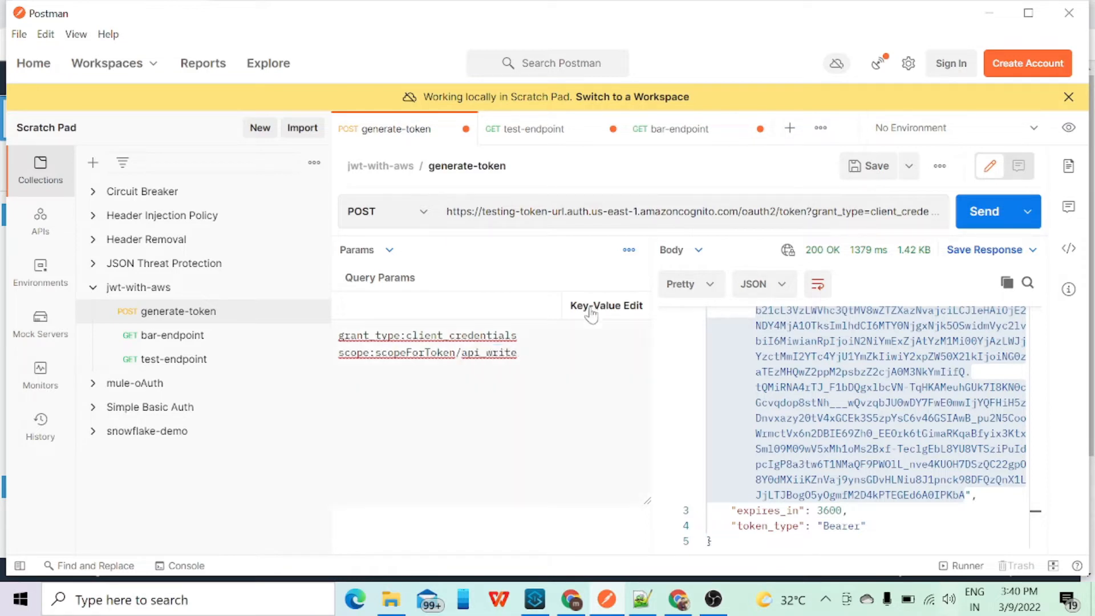
{"action": "left_click", "coordinate": [388, 251]}
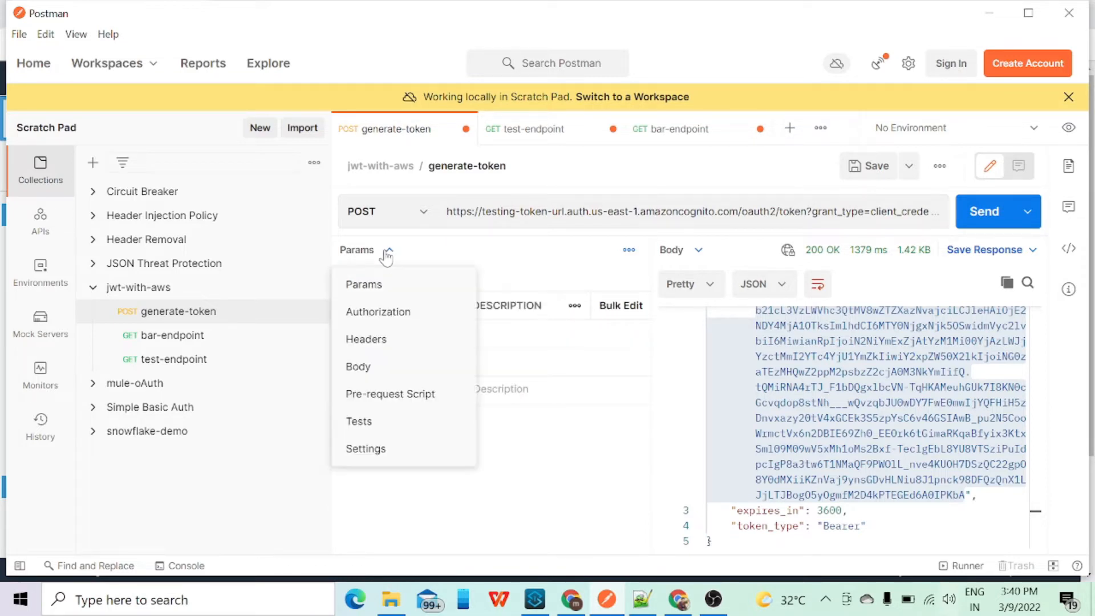
{"action": "left_click", "coordinate": [357, 339]}
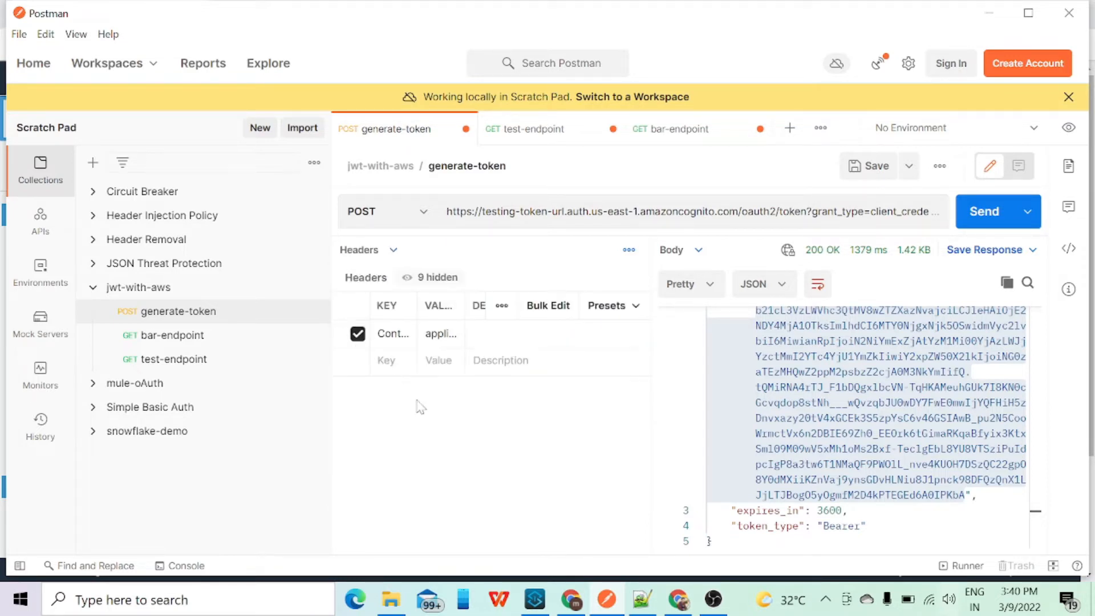
{"action": "left_click", "coordinate": [548, 305]}
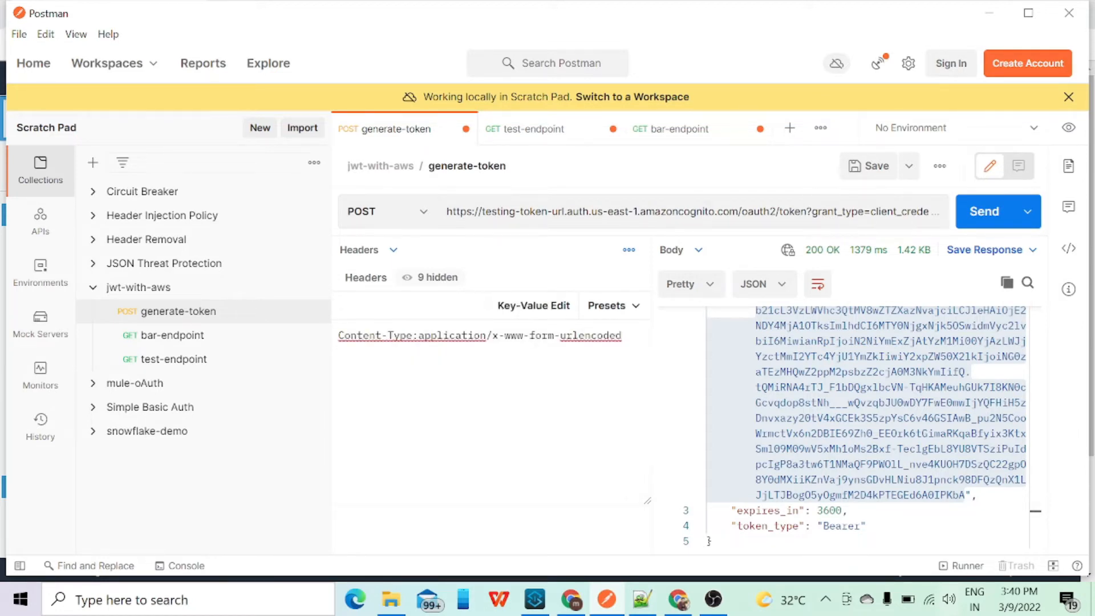
Step: Review the generate-token request's authorization settings, including the Basic Auth type and its username and password fields
{"action": "left_click", "coordinate": [393, 251]}
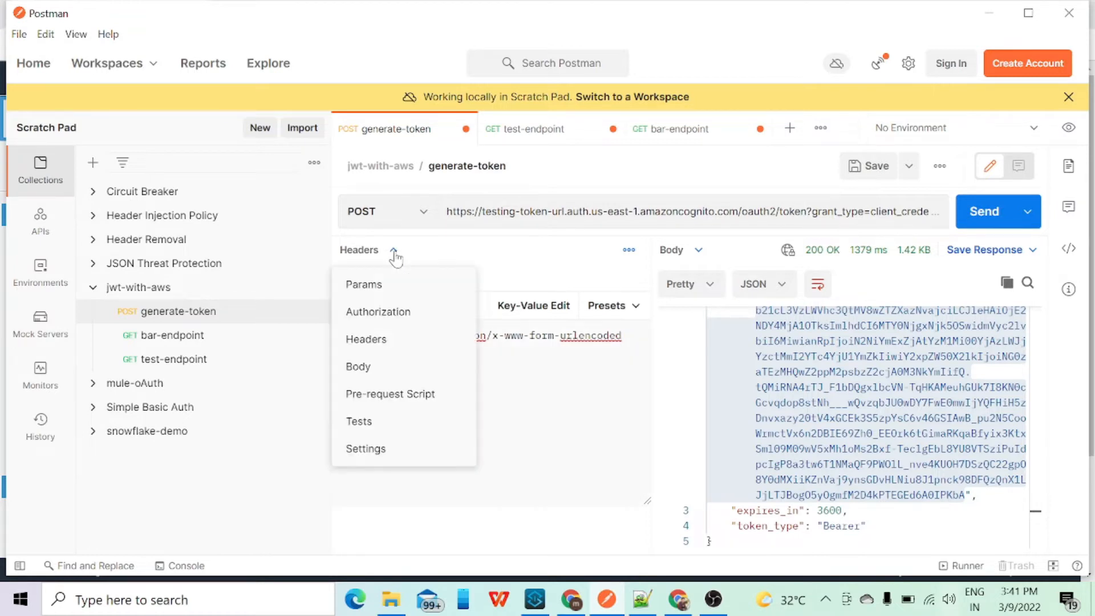
{"action": "left_click", "coordinate": [378, 312]}
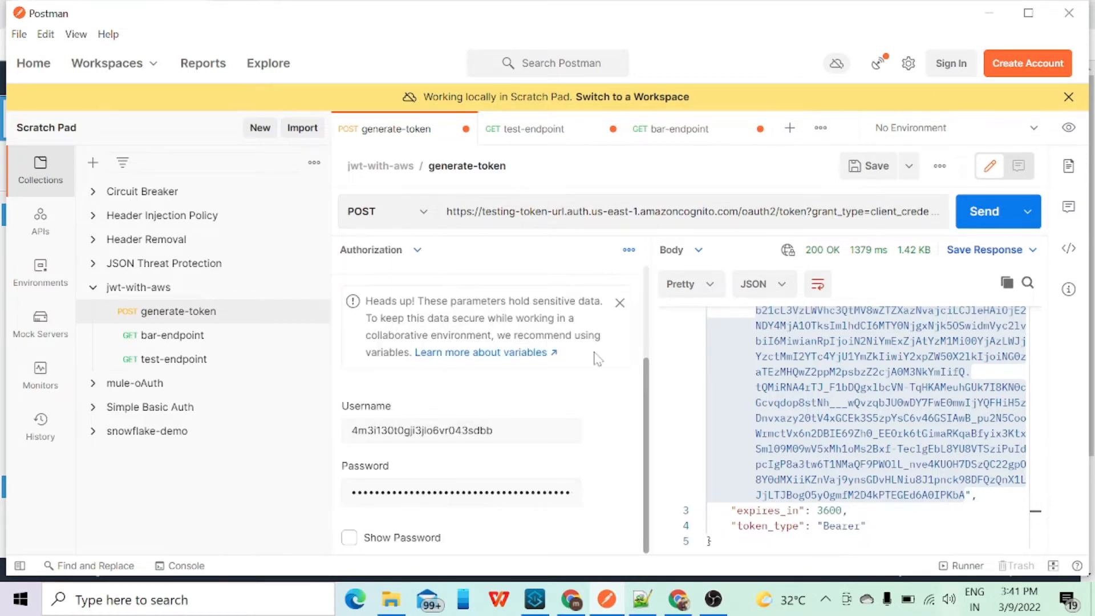
{"action": "scroll", "coordinate": [598, 359], "scroll_direction": "up", "scroll_amount": 3}
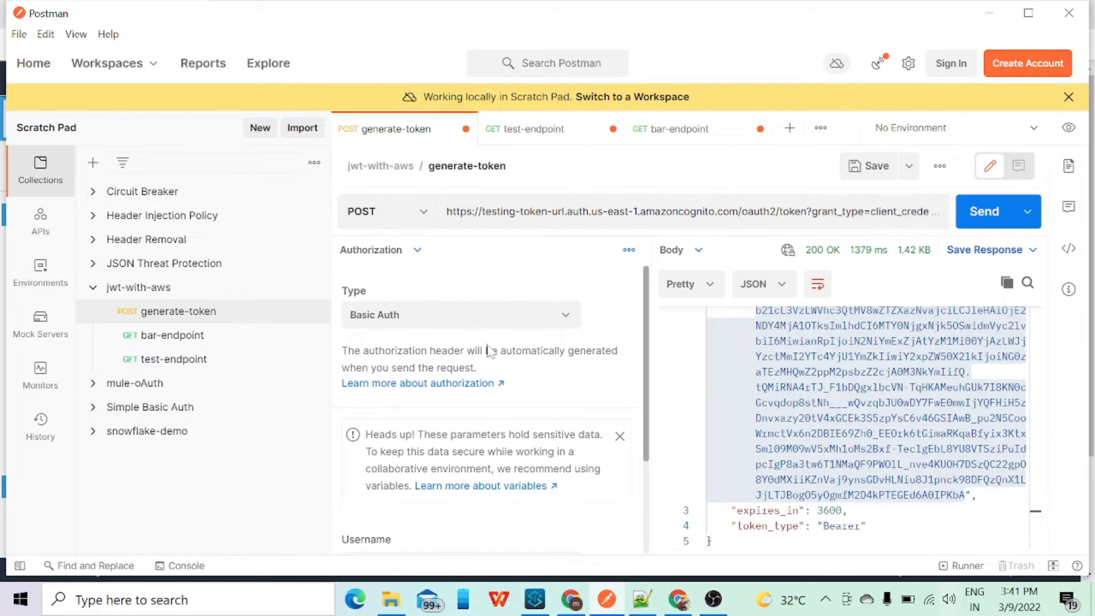
{"action": "scroll", "coordinate": [487, 349], "scroll_direction": "down", "scroll_amount": 3}
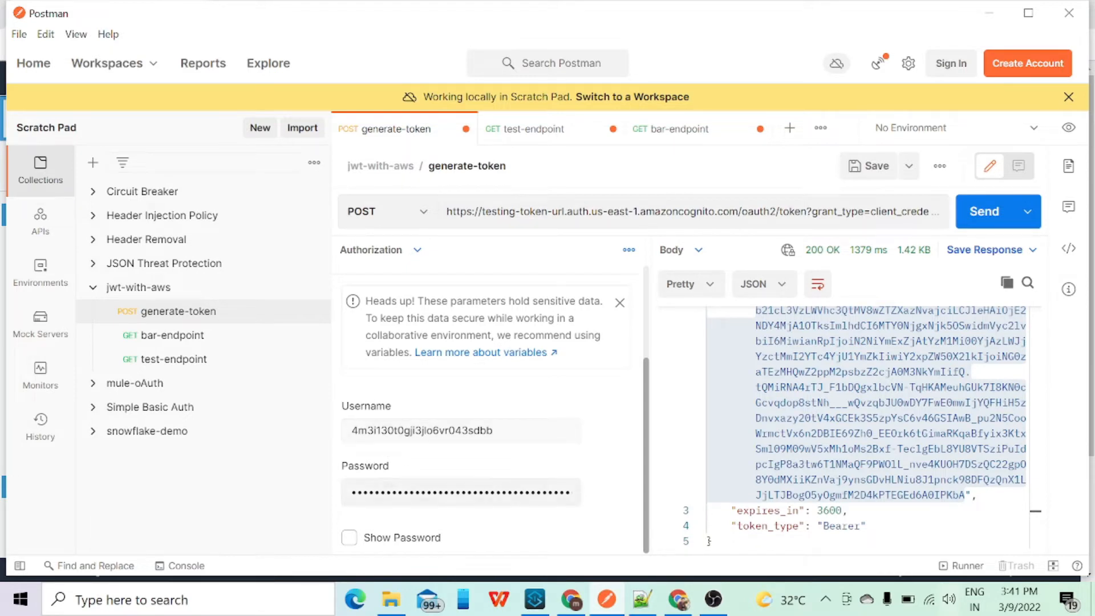
Step: Switch to the Cognito console and show the sample app client's details with its client ID and client secret
{"action": "left_click", "coordinate": [671, 609]}
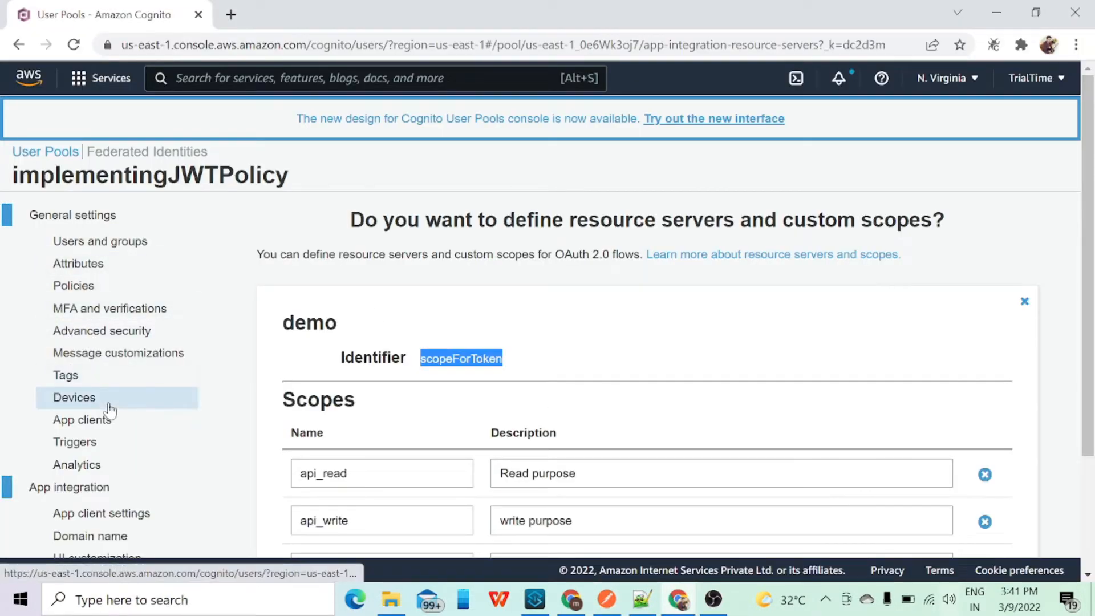
{"action": "left_click", "coordinate": [91, 420]}
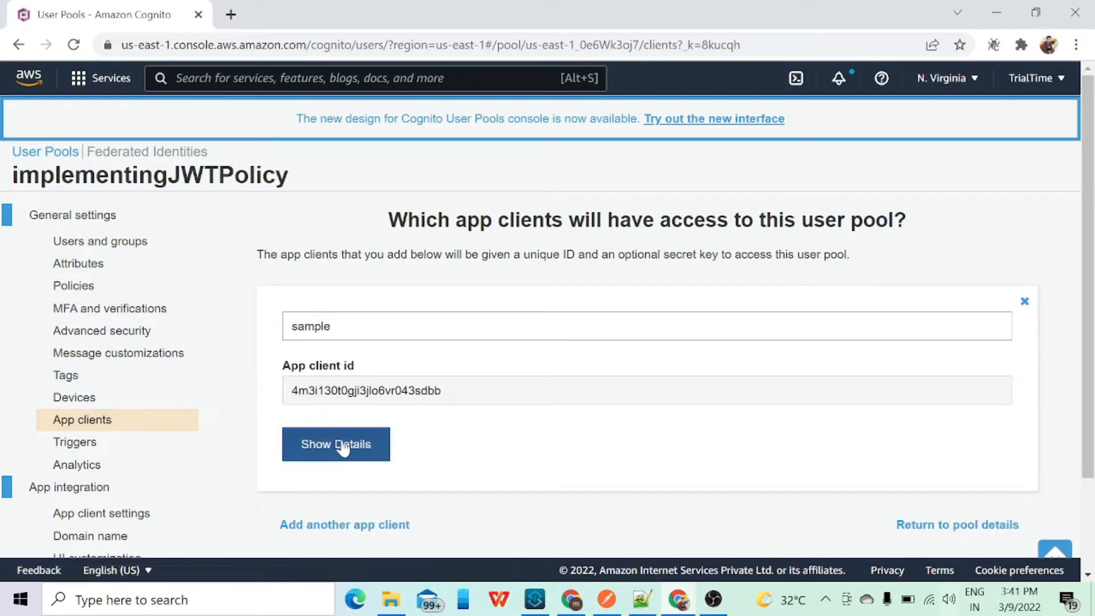
{"action": "left_click", "coordinate": [343, 448]}
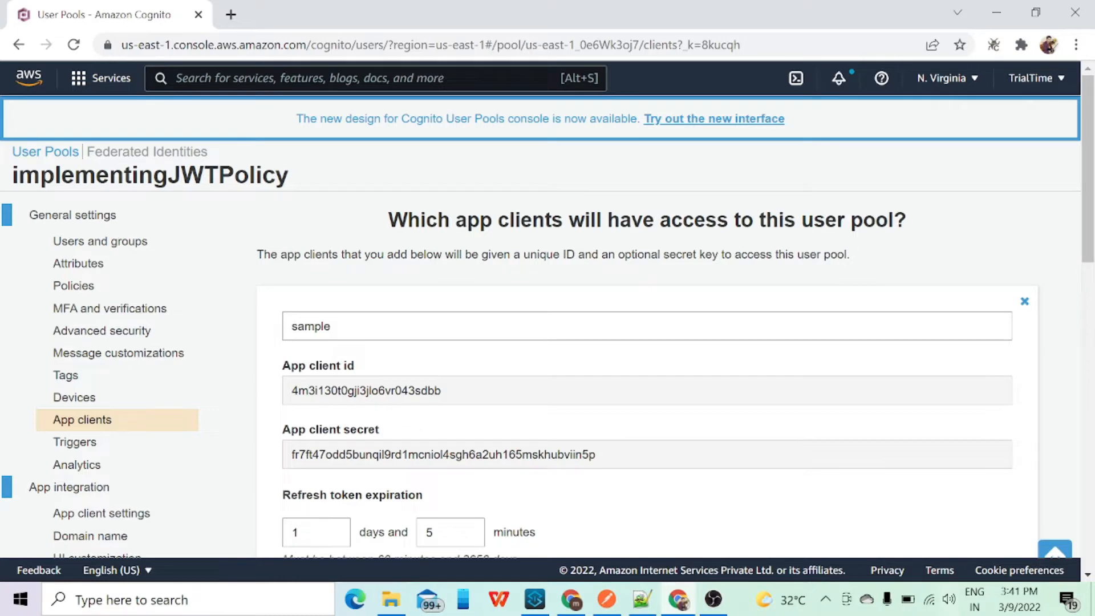
Step: Return to Postman, show the generate-token query parameters, send the POST request and review the returned access token
{"action": "left_click", "coordinate": [606, 599]}
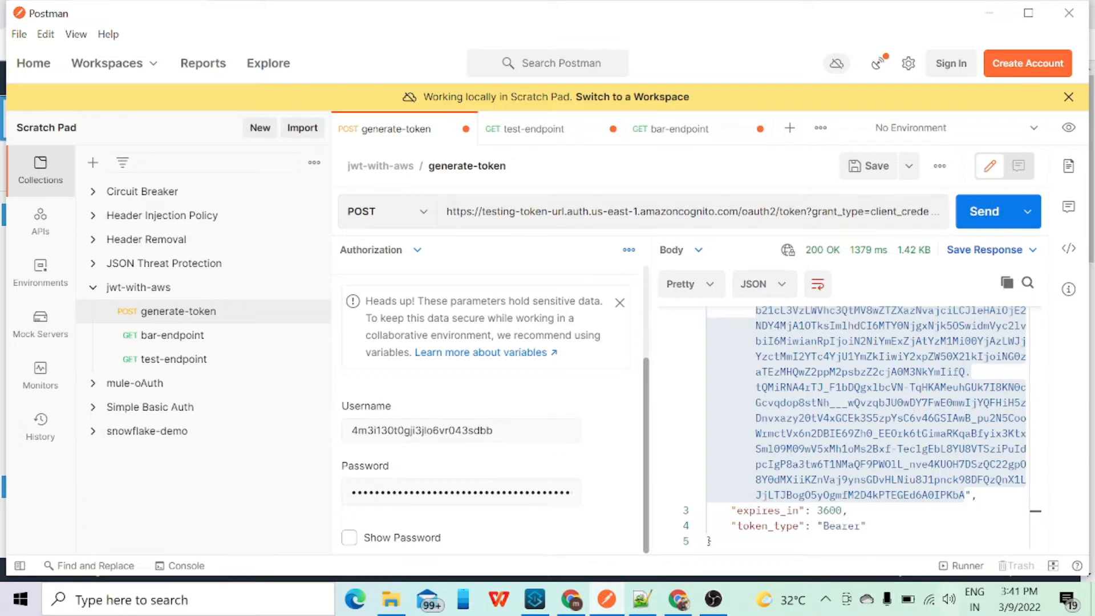
{"action": "scroll", "coordinate": [904, 313], "scroll_direction": "up", "scroll_amount": 3}
{"action": "left_click", "coordinate": [405, 256]}
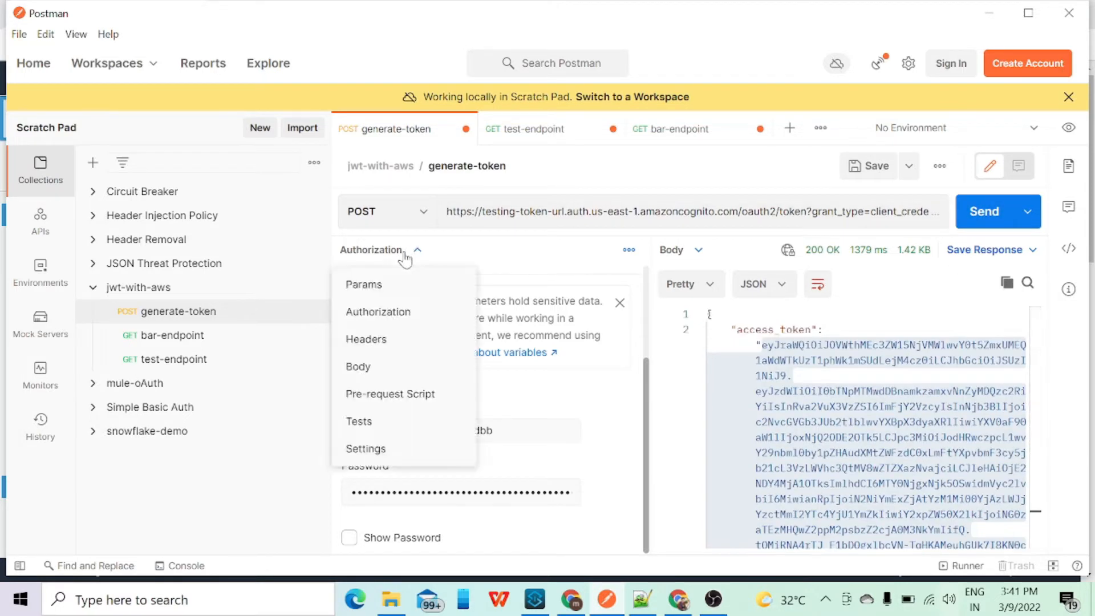
{"action": "left_click", "coordinate": [370, 288]}
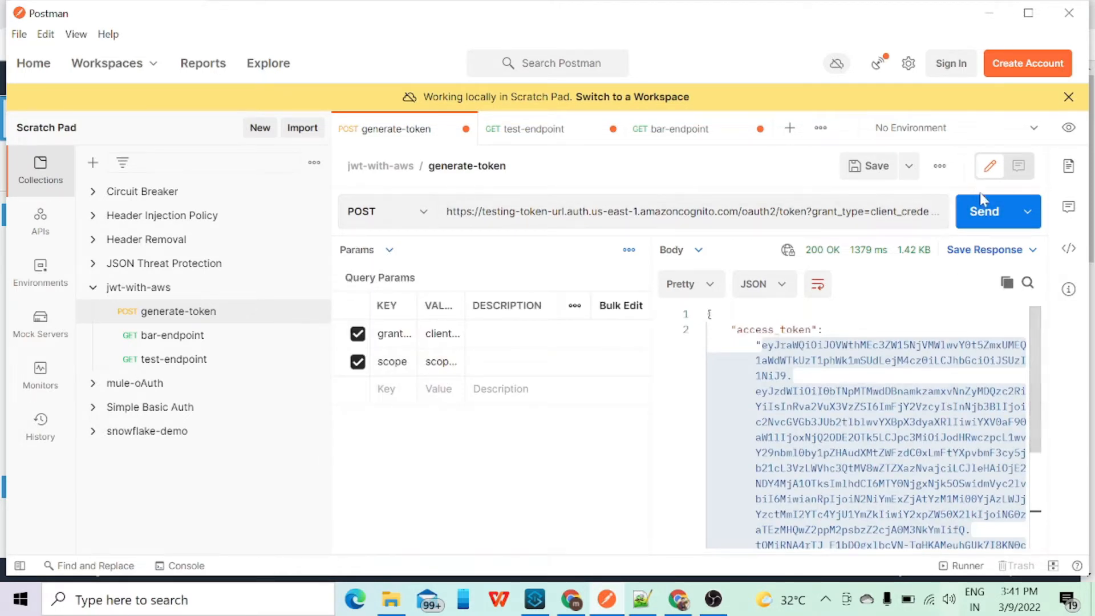
{"action": "left_click", "coordinate": [990, 224]}
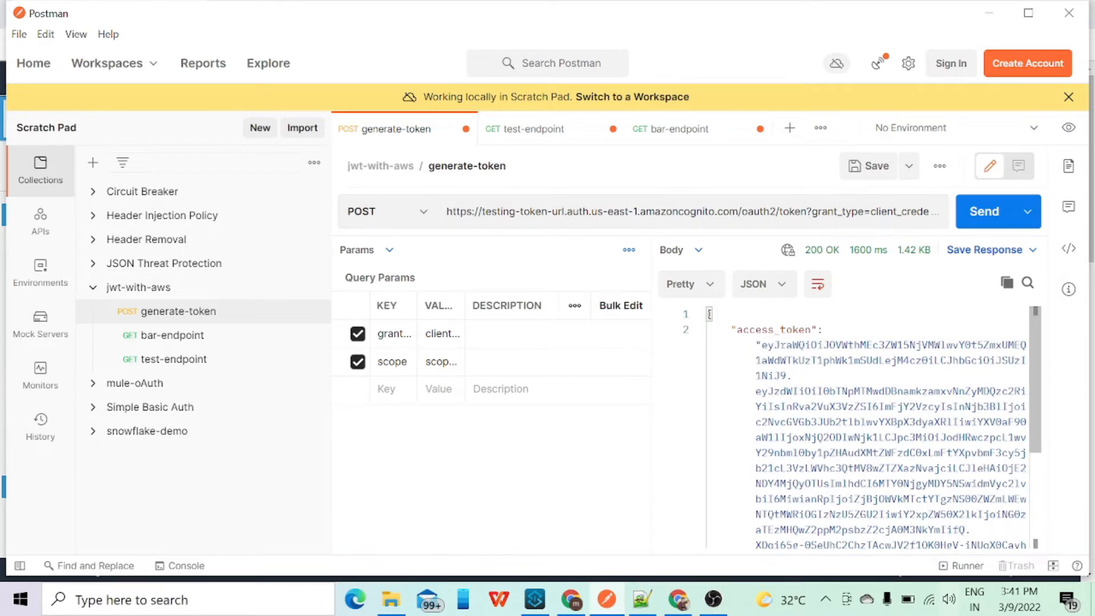
{"action": "scroll", "coordinate": [862, 428], "scroll_direction": "down", "scroll_amount": 3}
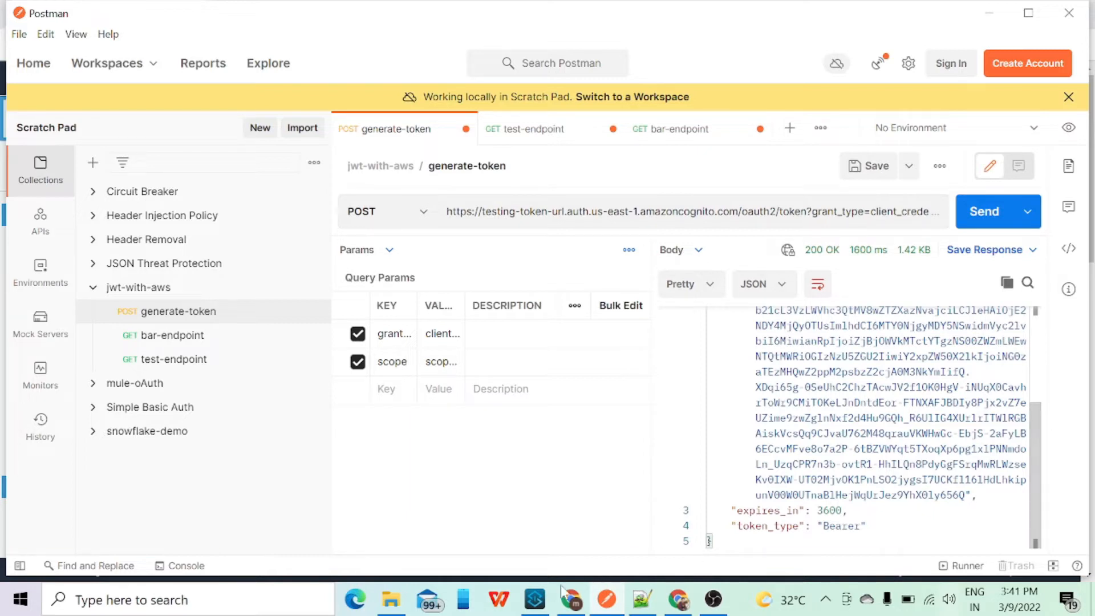
Step: Review the Configuring API Manager section of the JWT with AWS document, and the jwt trait and endpoints in API designer's jwt-policy-demo RAML
{"action": "left_click", "coordinate": [572, 604]}
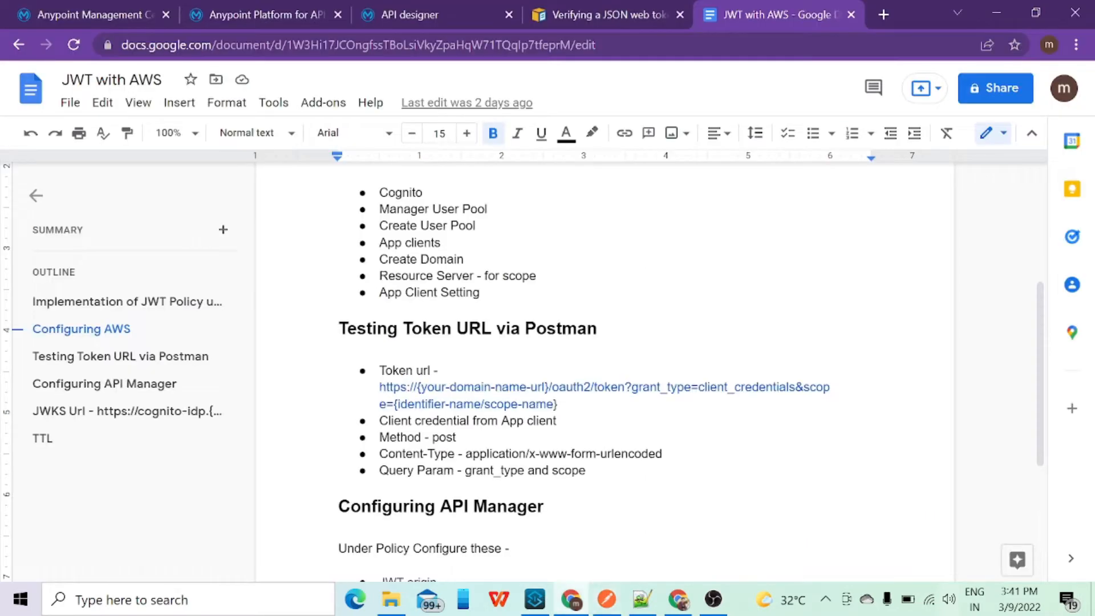
{"action": "scroll", "coordinate": [605, 342], "scroll_direction": "down", "scroll_amount": 4}
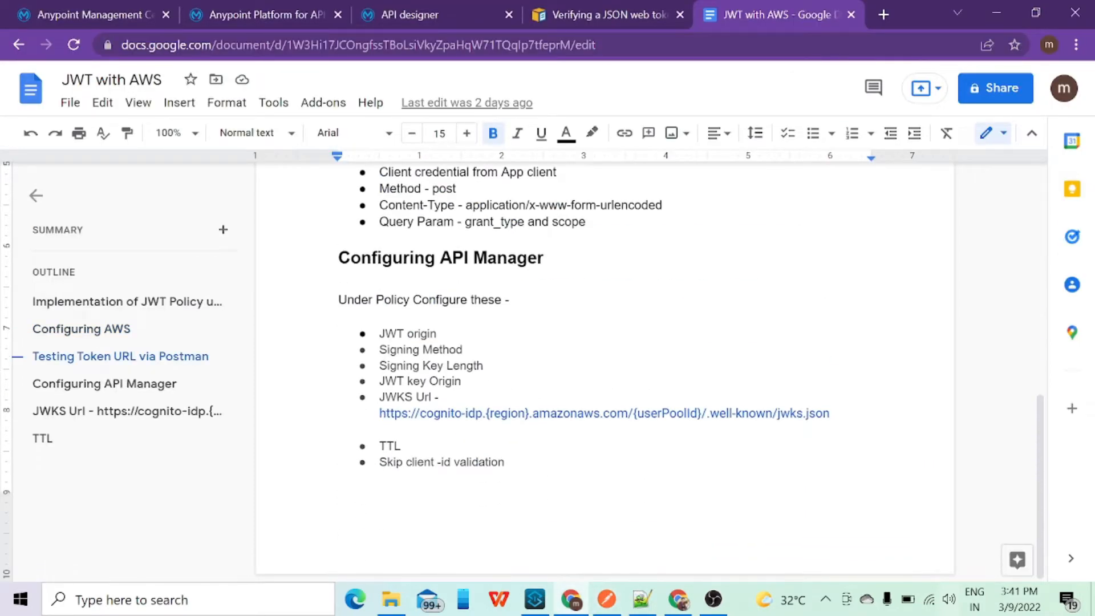
{"action": "left_click", "coordinate": [444, 4]}
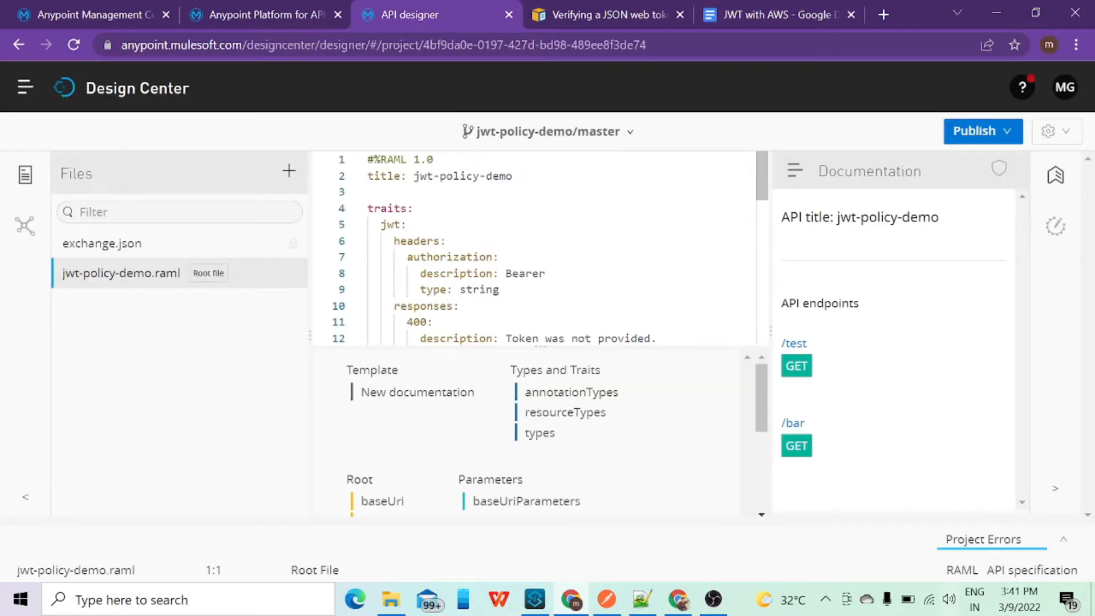
{"action": "scroll", "coordinate": [536, 248], "scroll_direction": "down", "scroll_amount": 1}
{"action": "scroll", "coordinate": [536, 248], "scroll_direction": "up", "scroll_amount": 1}
{"action": "scroll", "coordinate": [376, 208], "scroll_direction": "down", "scroll_amount": 4}
{"action": "scroll", "coordinate": [542, 250], "scroll_direction": "down", "scroll_amount": 3}
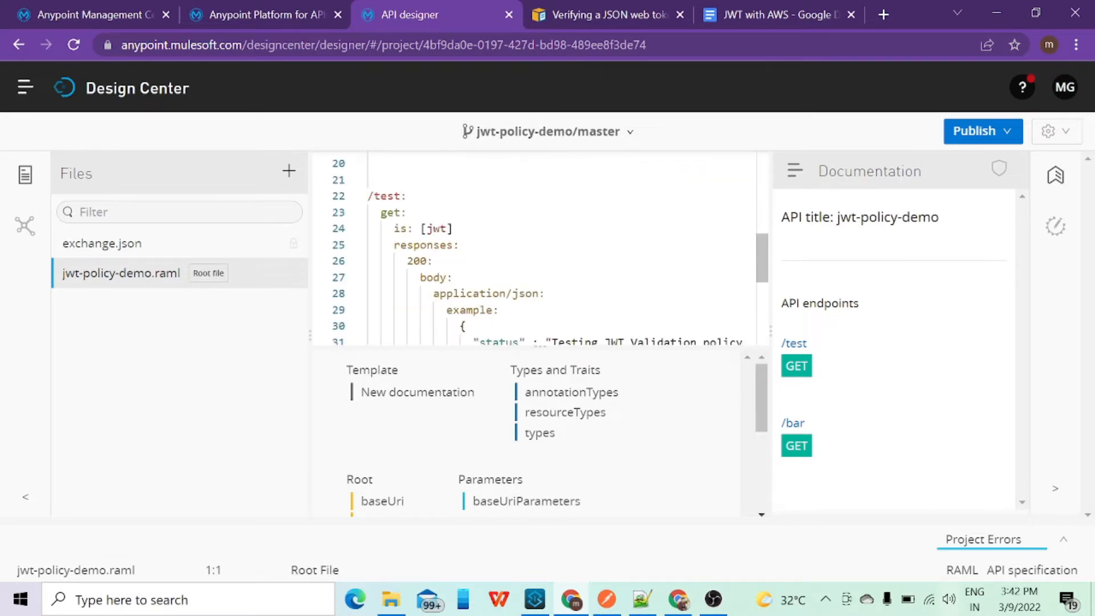
{"action": "scroll", "coordinate": [542, 251], "scroll_direction": "down", "scroll_amount": 4}
{"action": "scroll", "coordinate": [542, 251], "scroll_direction": "up", "scroll_amount": 2}
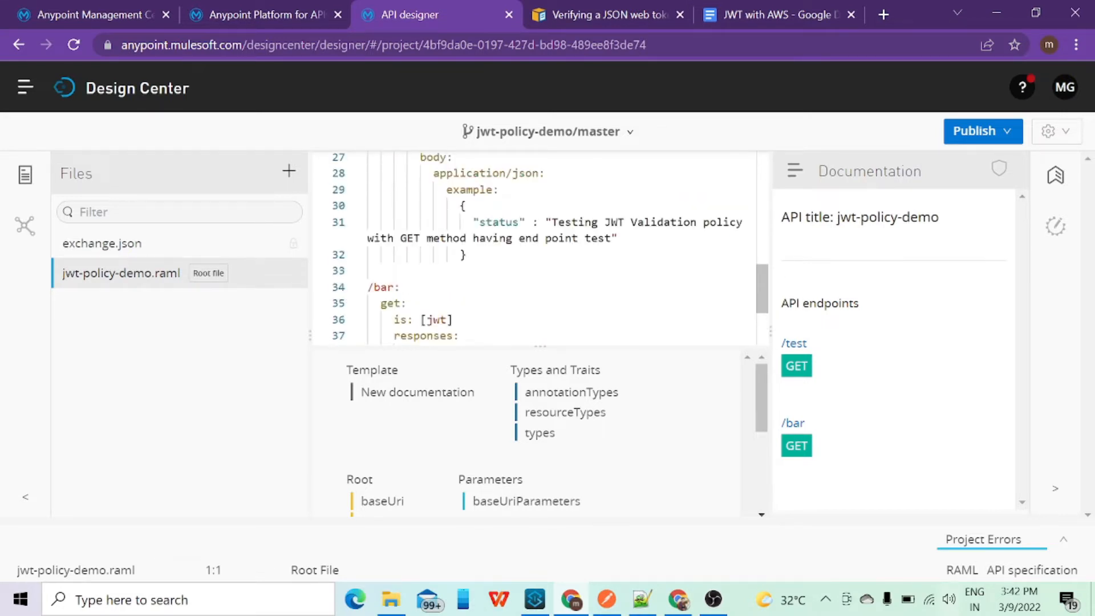
{"action": "scroll", "coordinate": [541, 248], "scroll_direction": "up", "scroll_amount": 3}
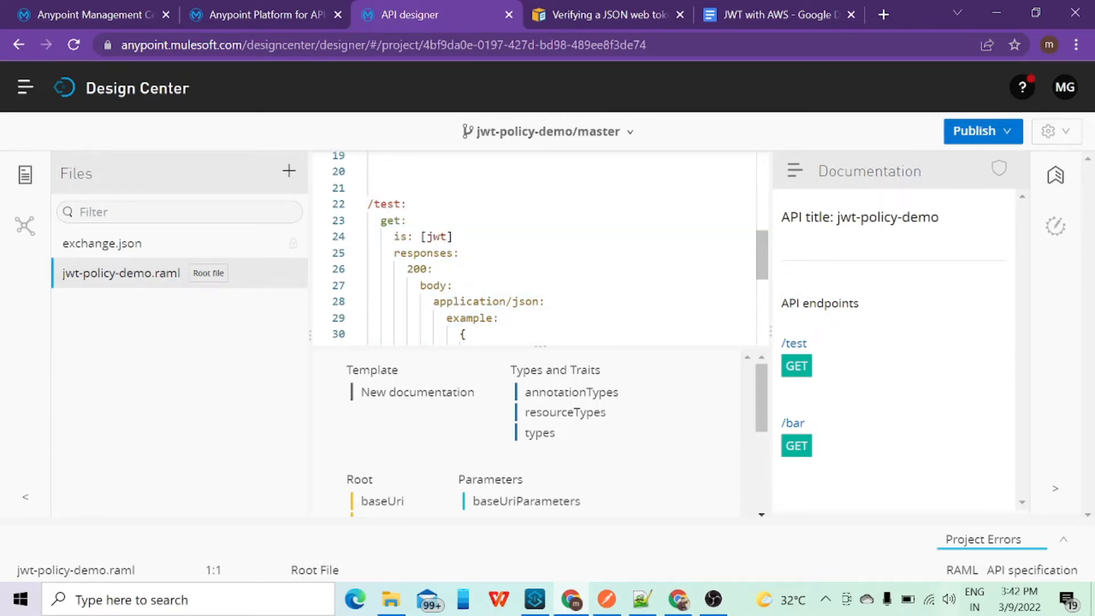
Step: Switch to API Manager and go back to the sandbox's API Administration list
{"action": "left_click", "coordinate": [280, 15]}
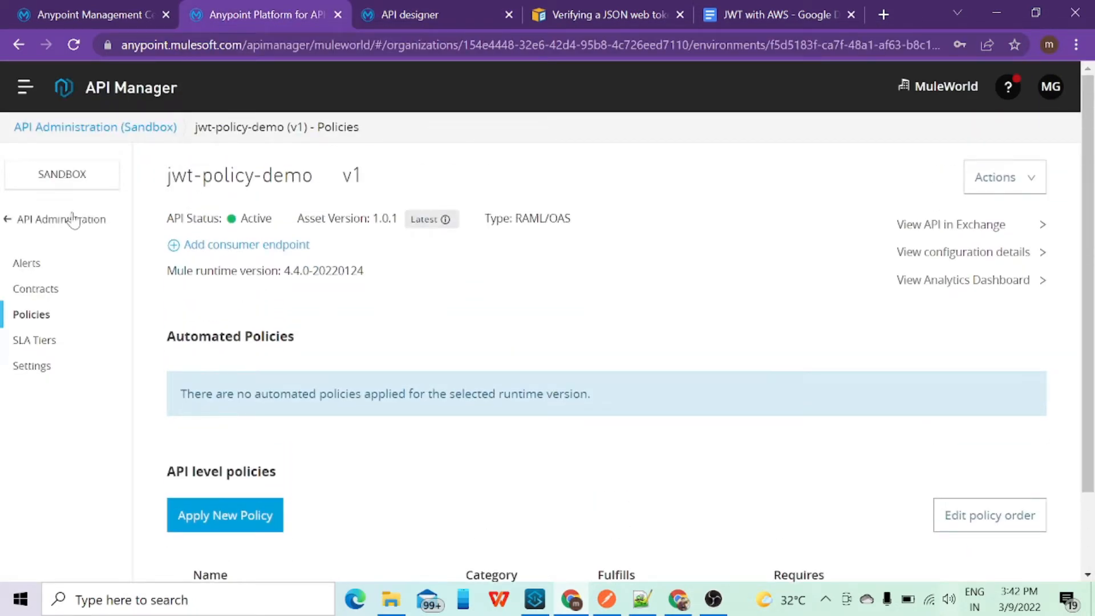
{"action": "left_click", "coordinate": [68, 224]}
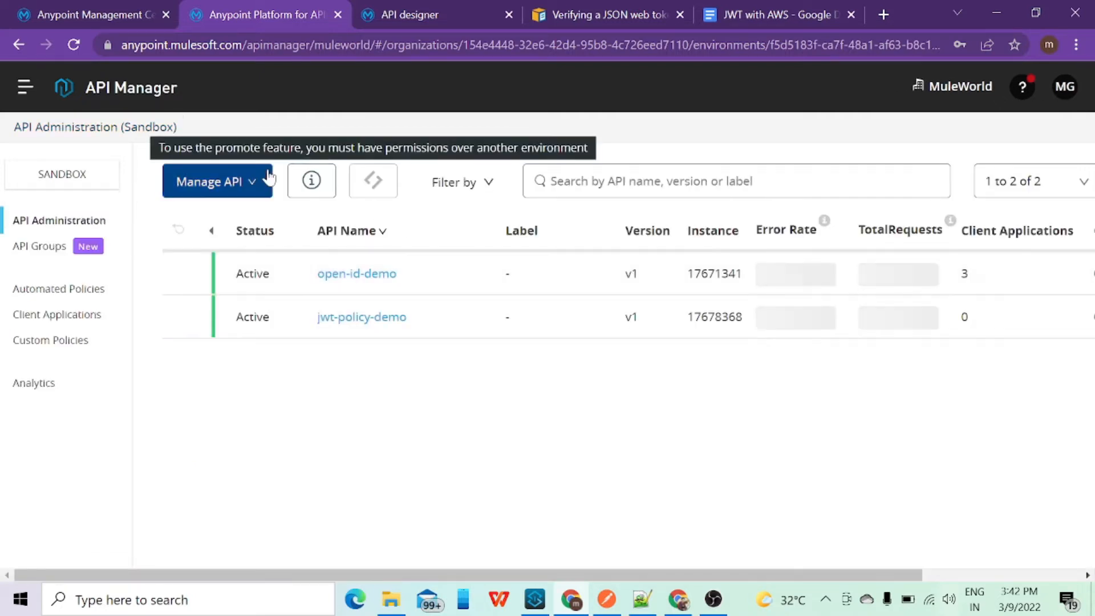
Step: Start managing an API from Exchange and search for the API name jwt
{"action": "left_click", "coordinate": [251, 188]}
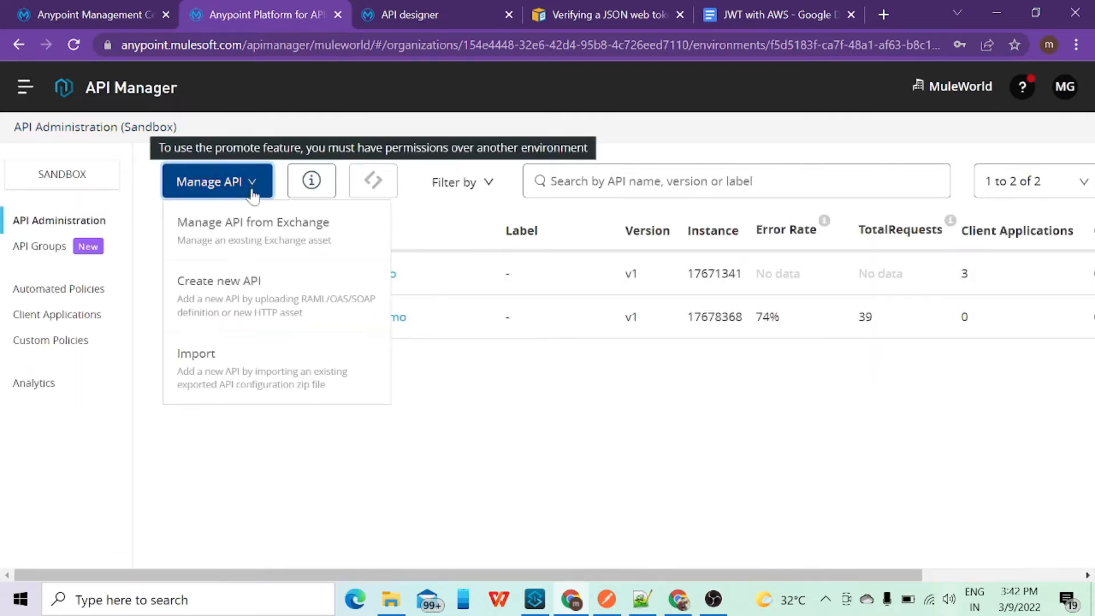
{"action": "left_click", "coordinate": [251, 222]}
{"action": "left_click", "coordinate": [403, 292]}
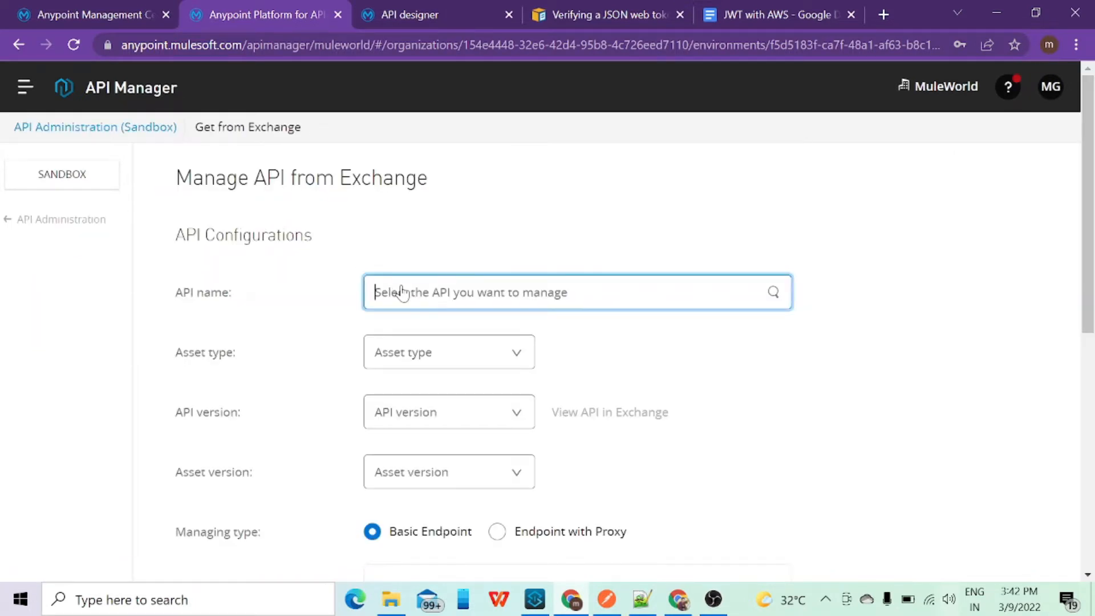
{"action": "type", "text": "jwt"}
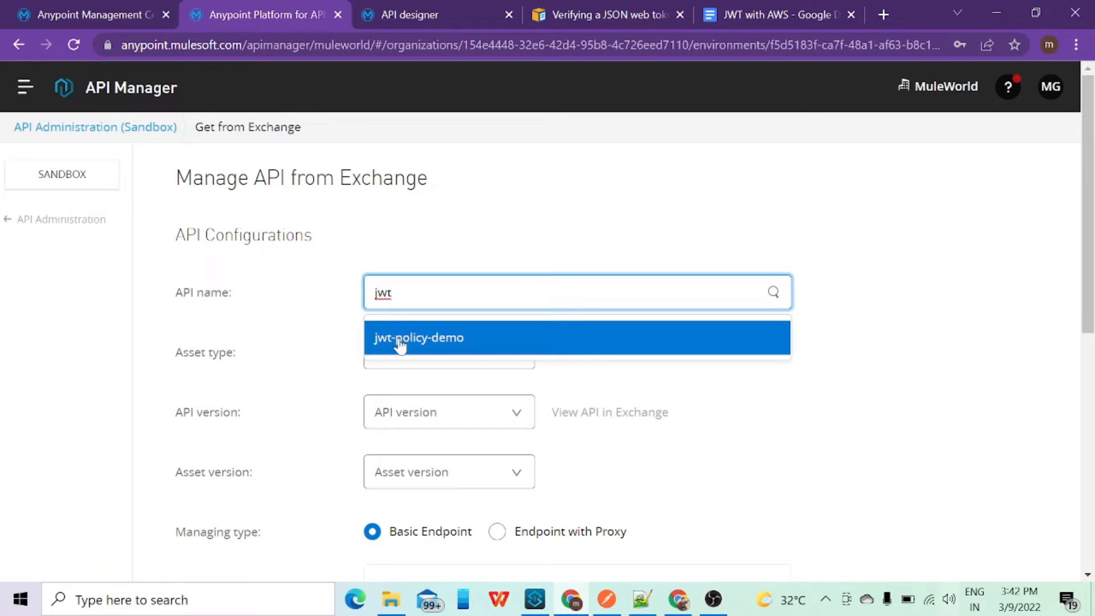
{"action": "key", "text": "Return"}
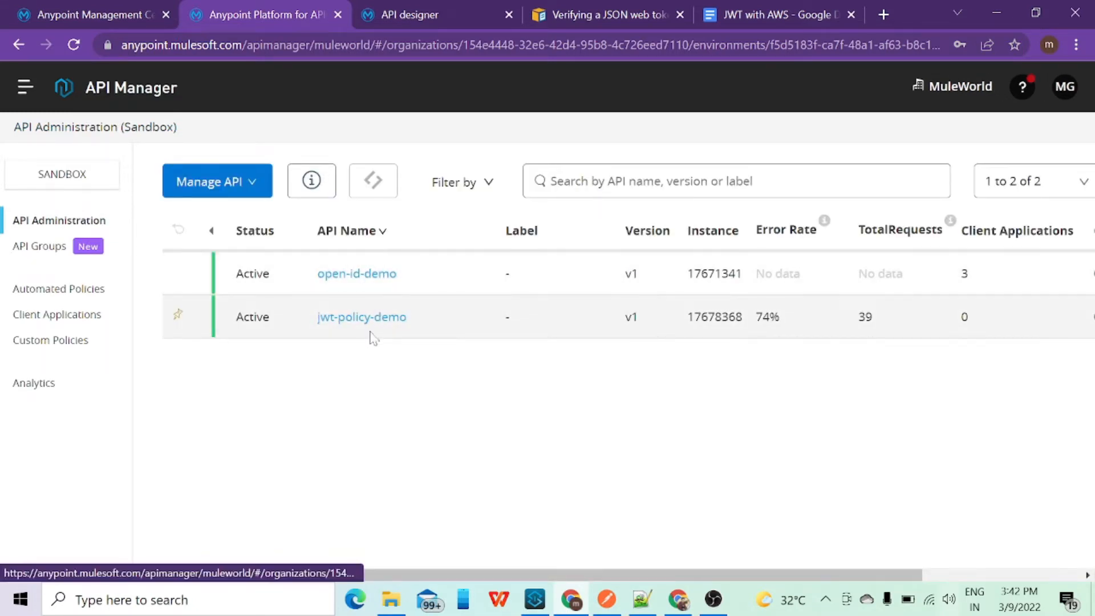
Step: Open the policies of the jwt-policy-demo API
{"action": "left_click", "coordinate": [342, 321]}
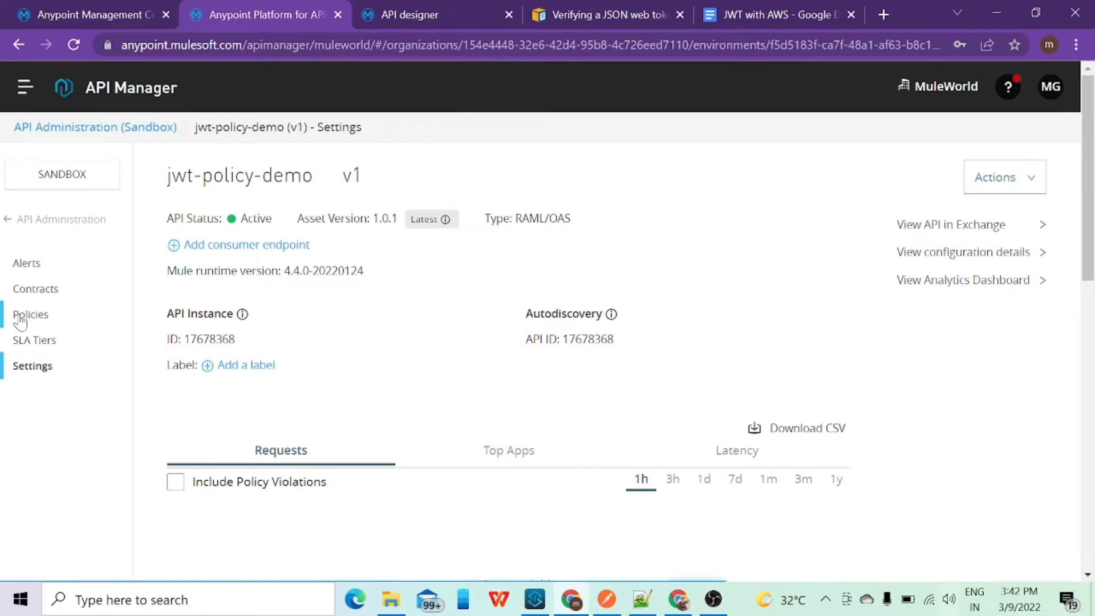
{"action": "left_click", "coordinate": [31, 319]}
{"action": "scroll", "coordinate": [354, 435], "scroll_direction": "down", "scroll_amount": 1}
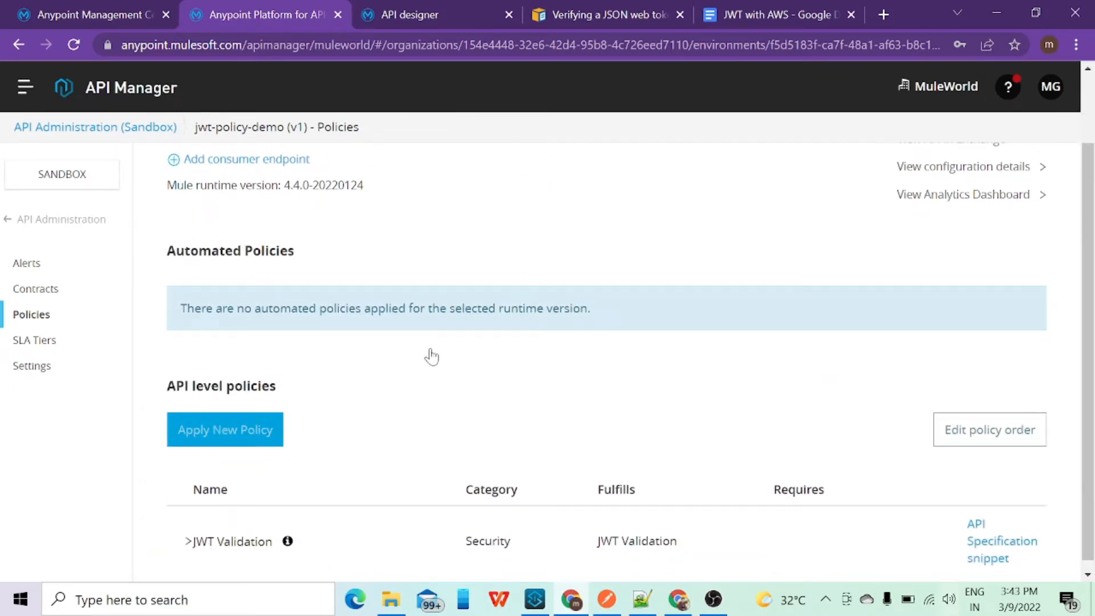
Step: Start applying a new API-level policy, choosing JWT Validation version 1.2.0, and open its configuration form
{"action": "scroll", "coordinate": [432, 356], "scroll_direction": "down", "scroll_amount": 5}
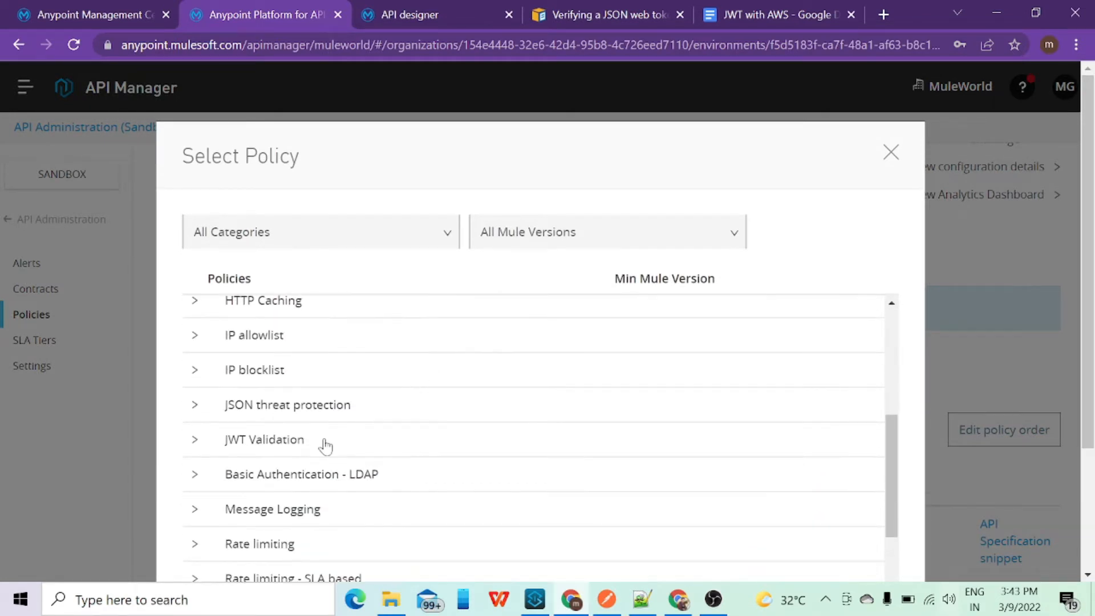
{"action": "left_click", "coordinate": [194, 440]}
{"action": "scroll", "coordinate": [910, 336], "scroll_direction": "down", "scroll_amount": 3}
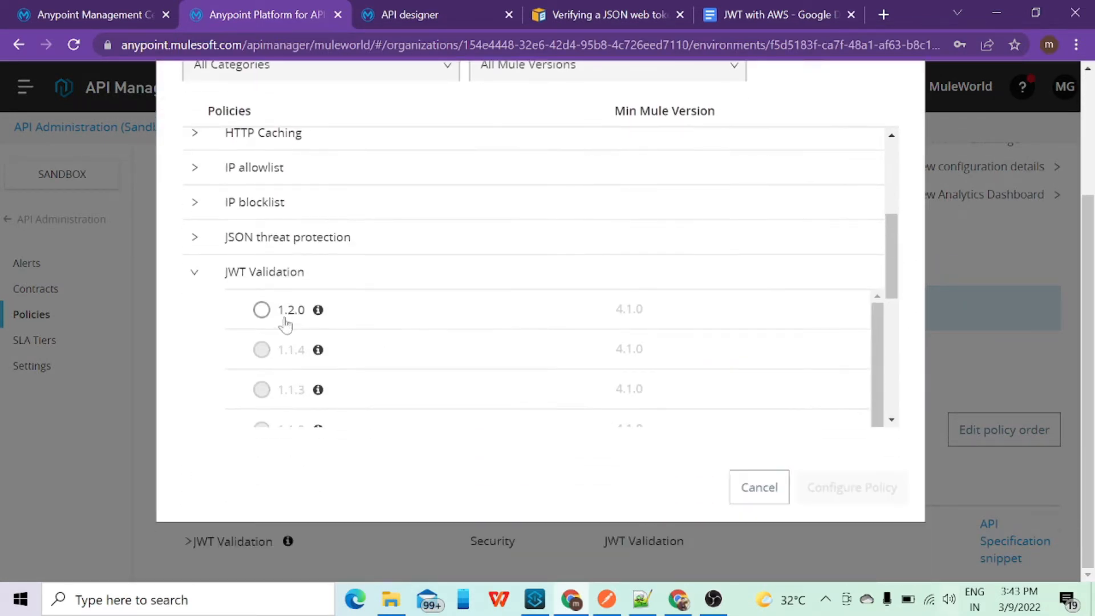
{"action": "left_click", "coordinate": [354, 316]}
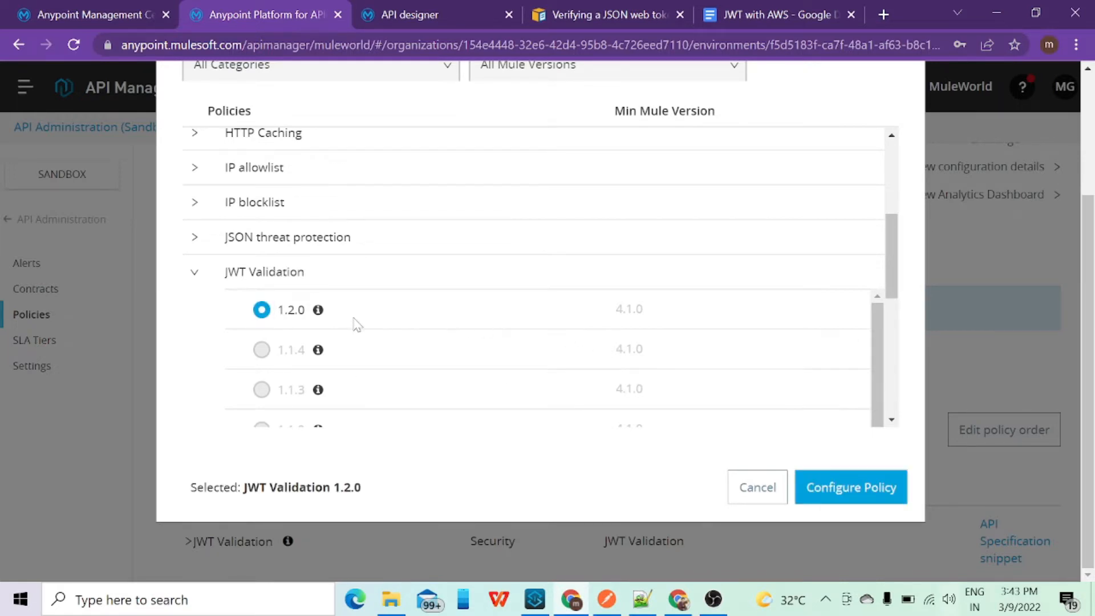
{"action": "left_click", "coordinate": [844, 501]}
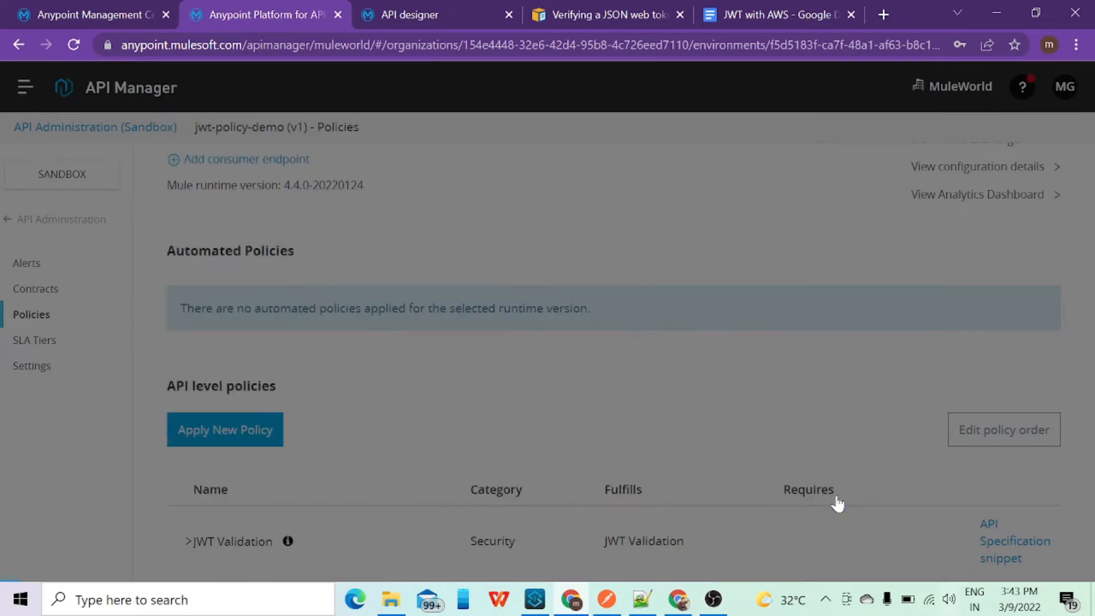
Step: Preview Custom Expression as the JWT origin, including its token expression, and switch back to HTTP Bearer Authentication Header
{"action": "scroll", "coordinate": [478, 344], "scroll_direction": "down", "scroll_amount": 2}
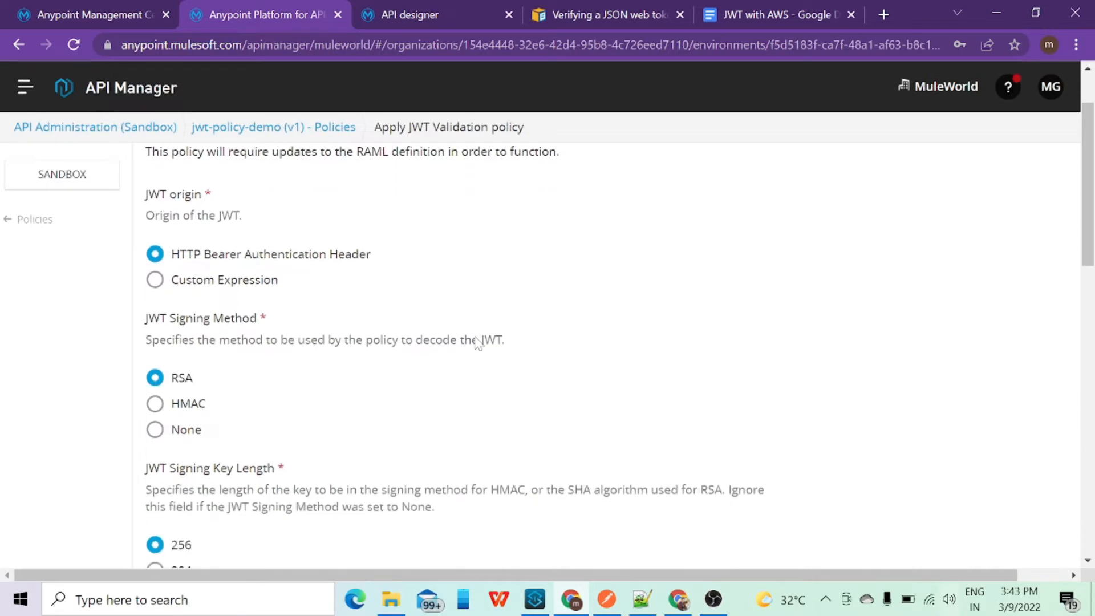
{"action": "scroll", "coordinate": [502, 308], "scroll_direction": "up", "scroll_amount": 2}
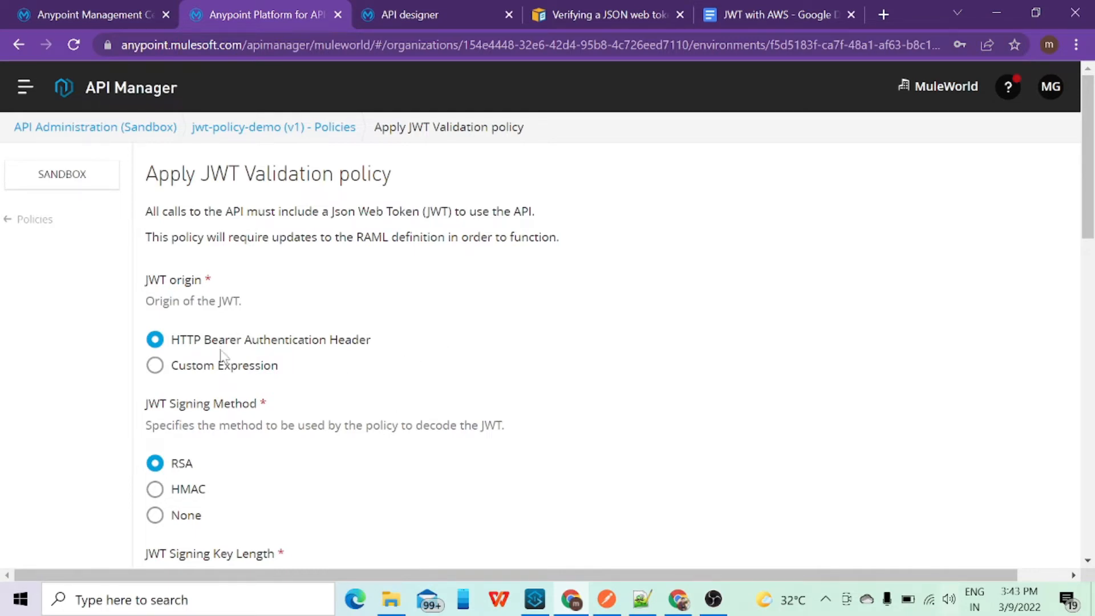
{"action": "left_click", "coordinate": [156, 365]}
{"action": "scroll", "coordinate": [340, 384], "scroll_direction": "down", "scroll_amount": 1}
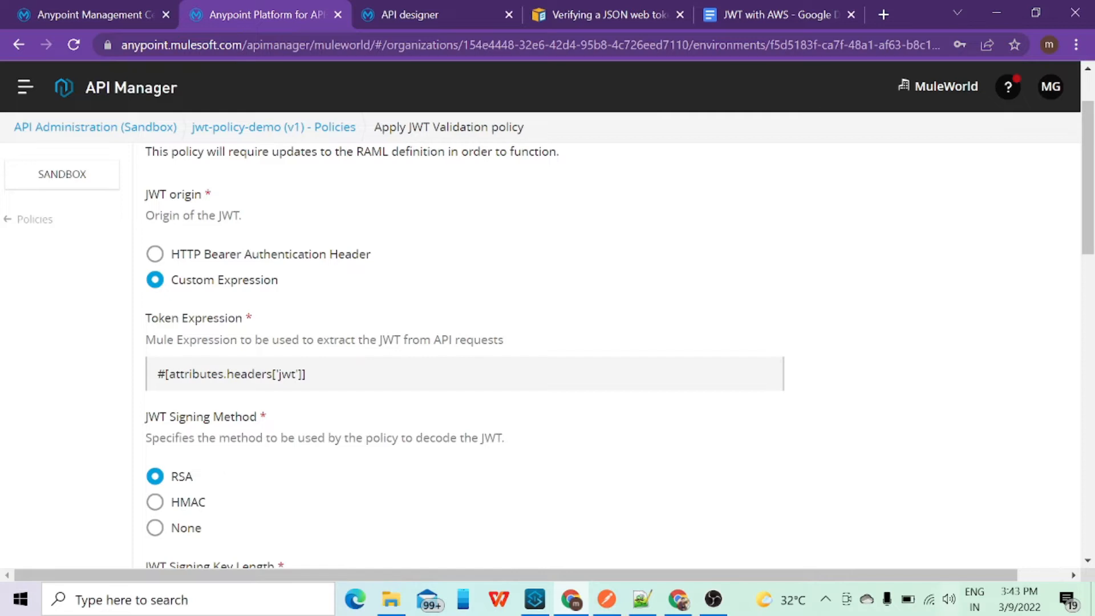
{"action": "scroll", "coordinate": [264, 368], "scroll_direction": "down", "scroll_amount": 1}
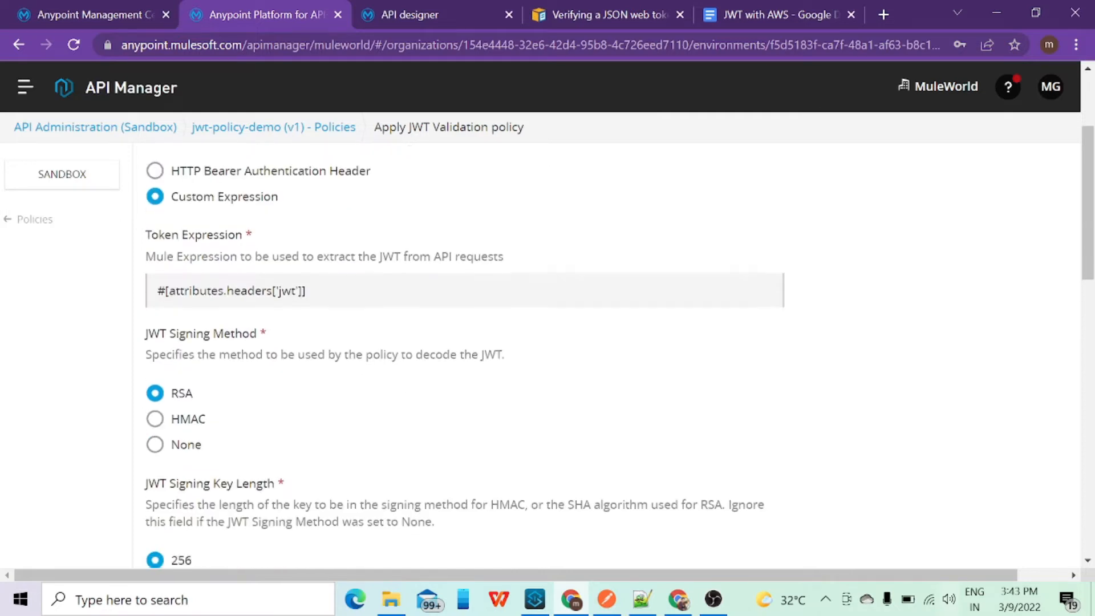
{"action": "left_click", "coordinate": [158, 172]}
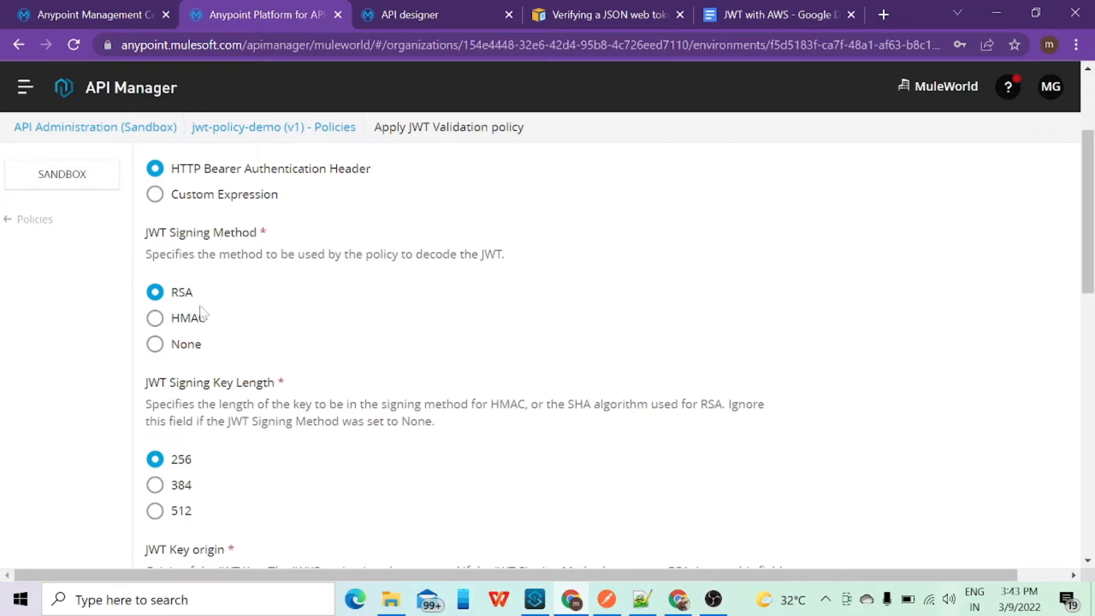
Step: Review the RSA signing method and 256 key length, and set the JWT key origin to JWKS
{"action": "scroll", "coordinate": [255, 474], "scroll_direction": "down", "scroll_amount": 1}
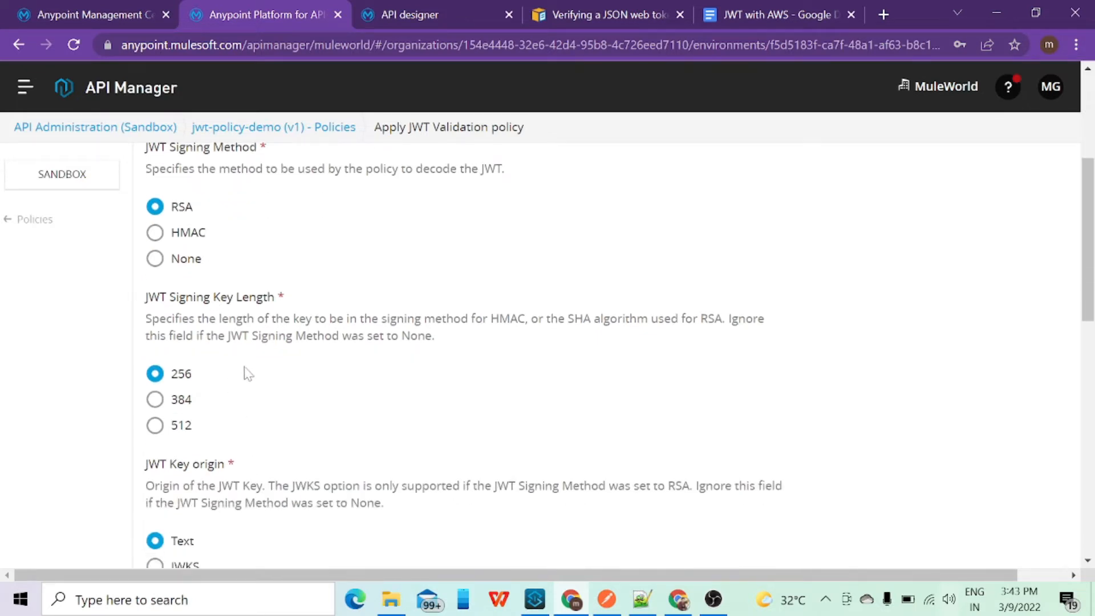
{"action": "scroll", "coordinate": [248, 374], "scroll_direction": "down", "scroll_amount": 2}
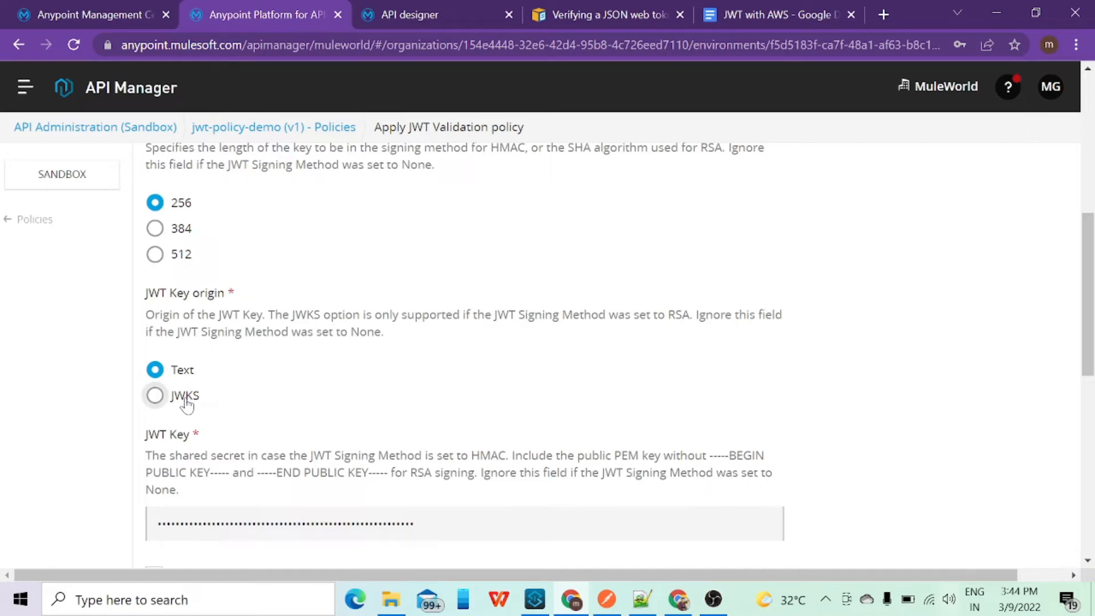
{"action": "left_click", "coordinate": [157, 396]}
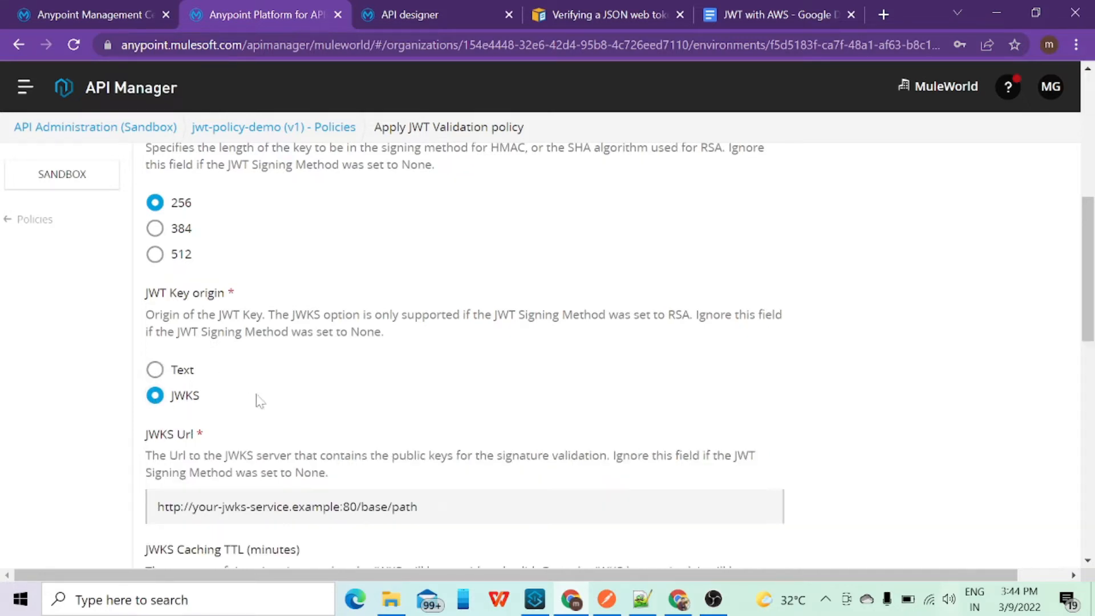
{"action": "scroll", "coordinate": [393, 400], "scroll_direction": "down", "scroll_amount": 1}
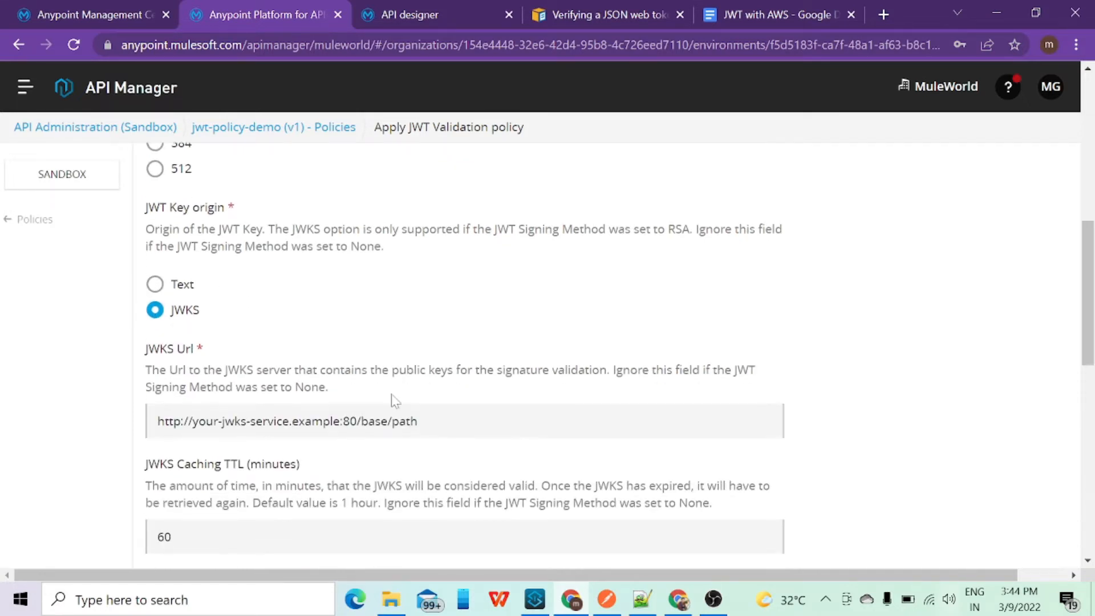
Step: Examine the JWKS URL template and its region placeholder in the AWS token verification guide and in the JWT with AWS document
{"action": "left_click", "coordinate": [577, 18]}
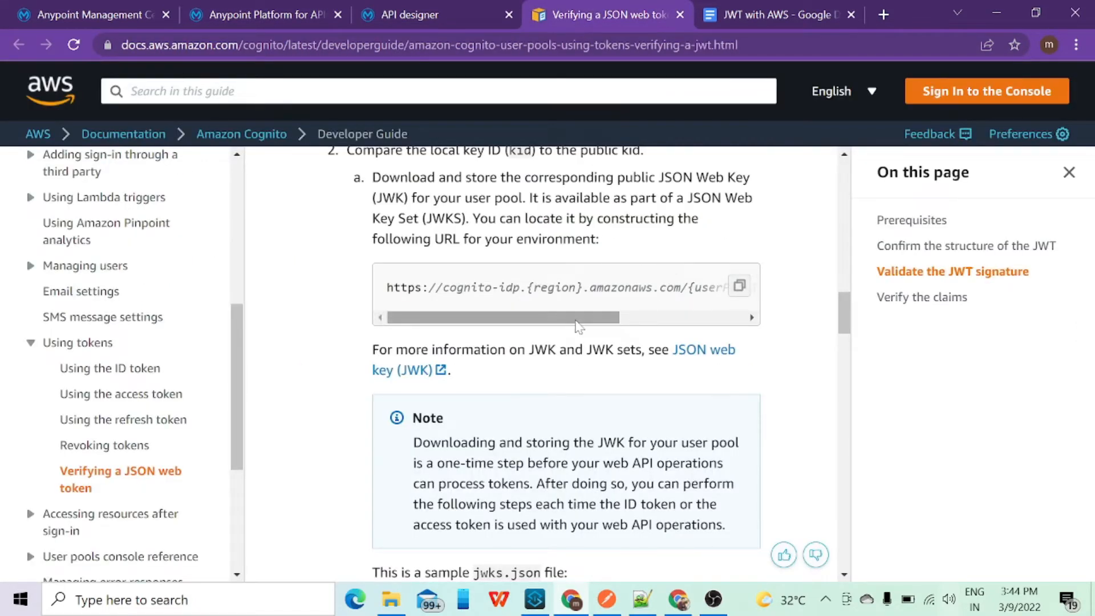
{"action": "left_click_drag", "start_coordinate": [580, 317], "coordinate": [698, 317]}
{"action": "left_click_drag", "start_coordinate": [693, 354], "coordinate": [569, 320]}
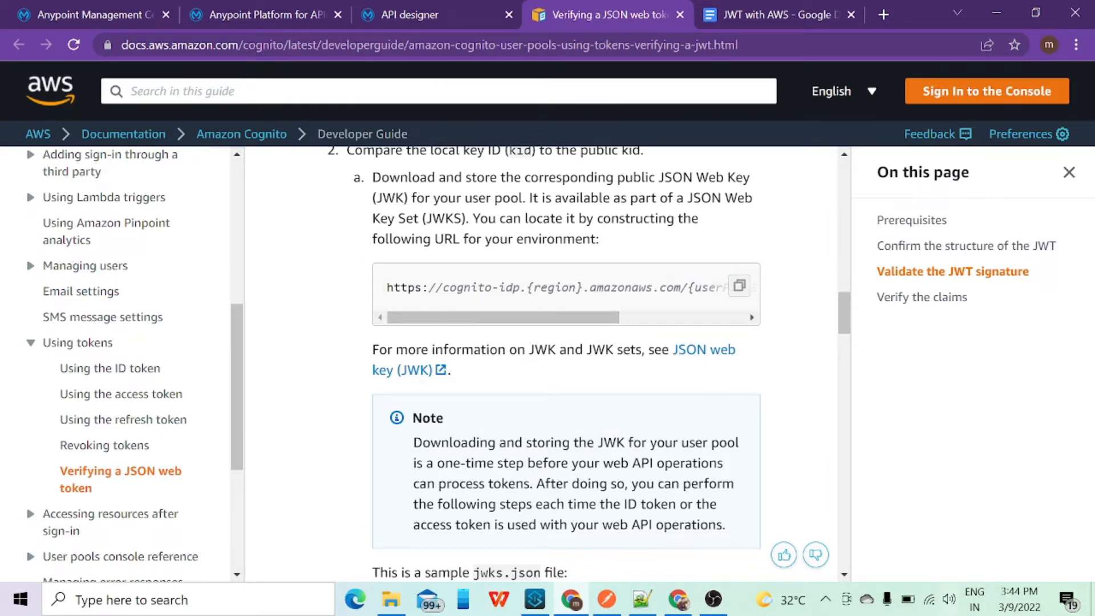
{"action": "key", "text": "ctrl+a"}
{"action": "double_click", "coordinate": [553, 287]}
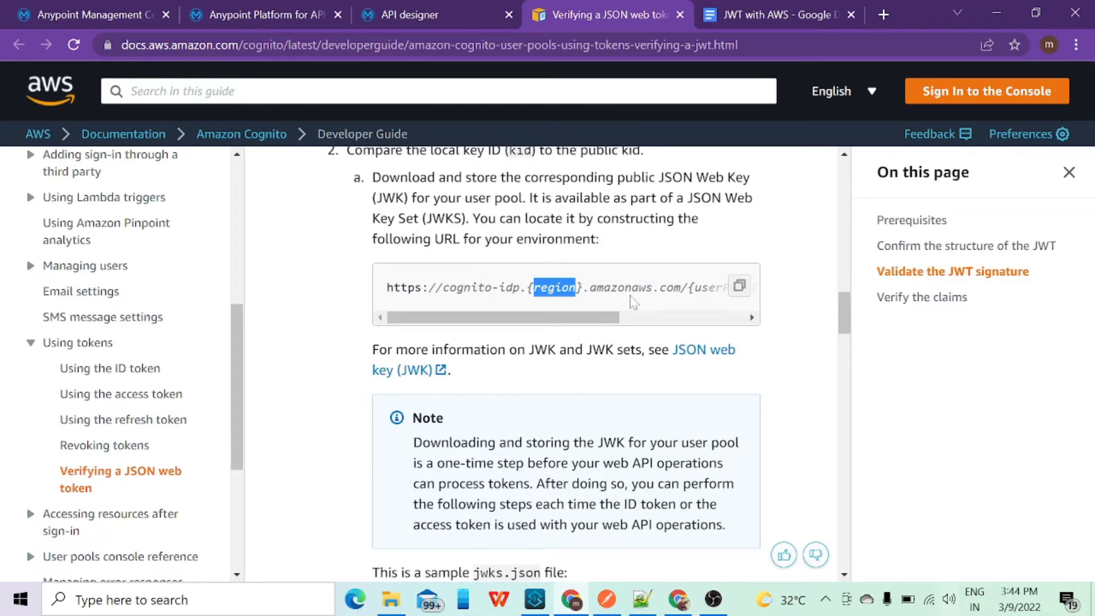
{"action": "left_click", "coordinate": [741, 282]}
{"action": "left_click", "coordinate": [780, 15]}
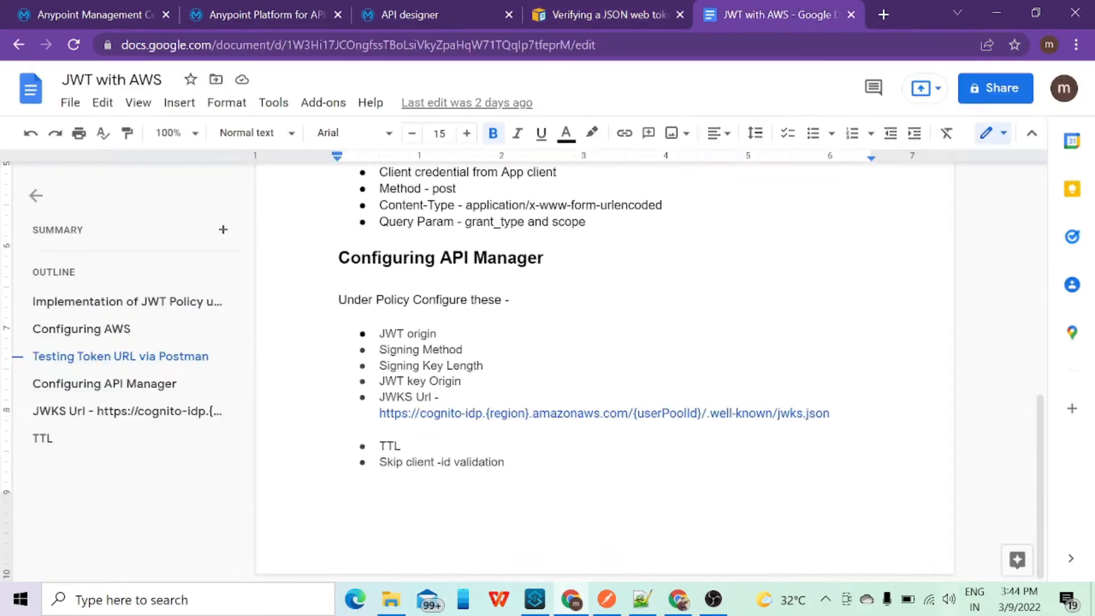
{"action": "left_click", "coordinate": [512, 413]}
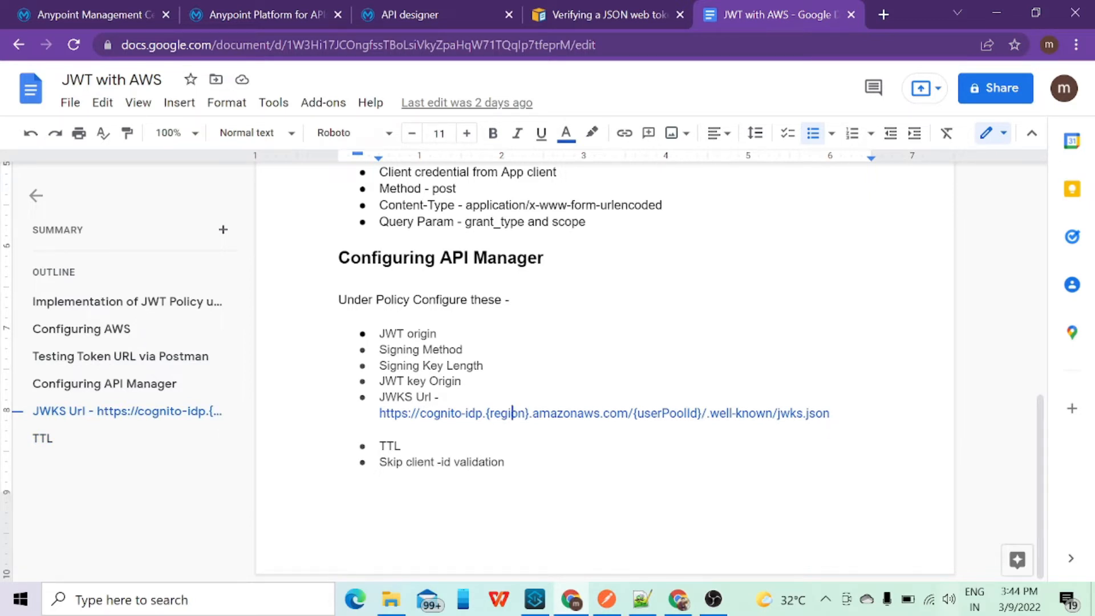
Step: Switch to the Cognito console and highlight the region and full pool ID in the implementingJWTPolicy pool's general settings
{"action": "left_click", "coordinate": [678, 599]}
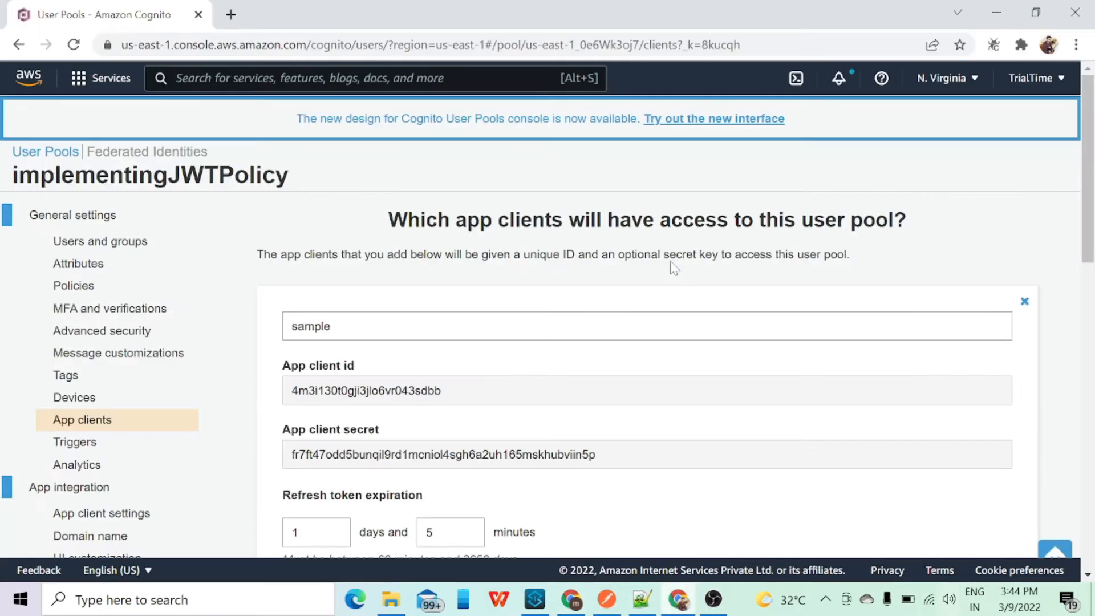
{"action": "left_click", "coordinate": [103, 217]}
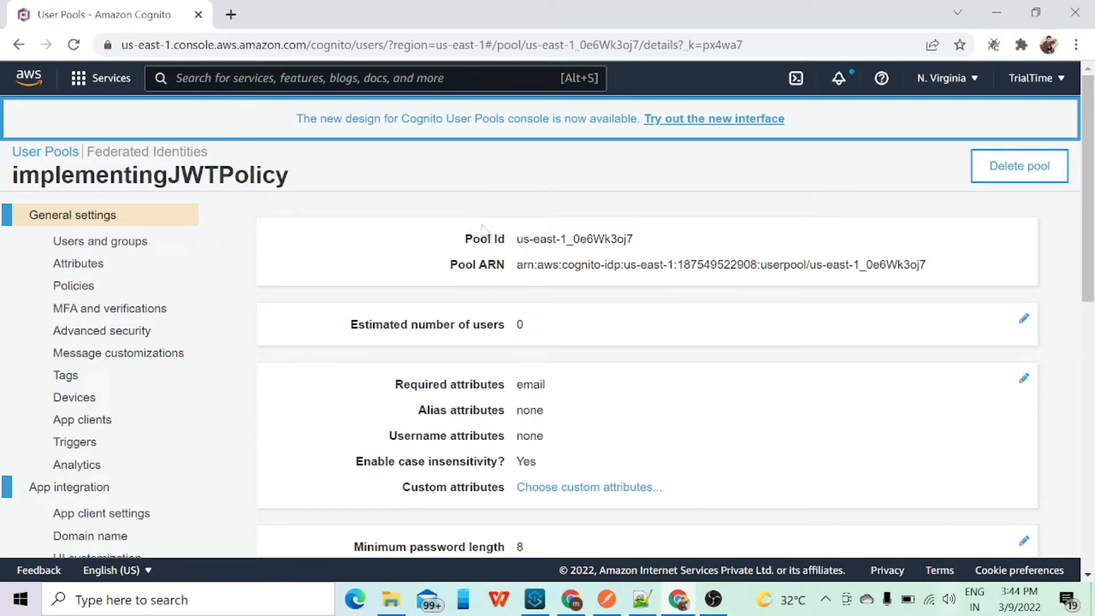
{"action": "left_click_drag", "start_coordinate": [513, 238], "coordinate": [567, 239]}
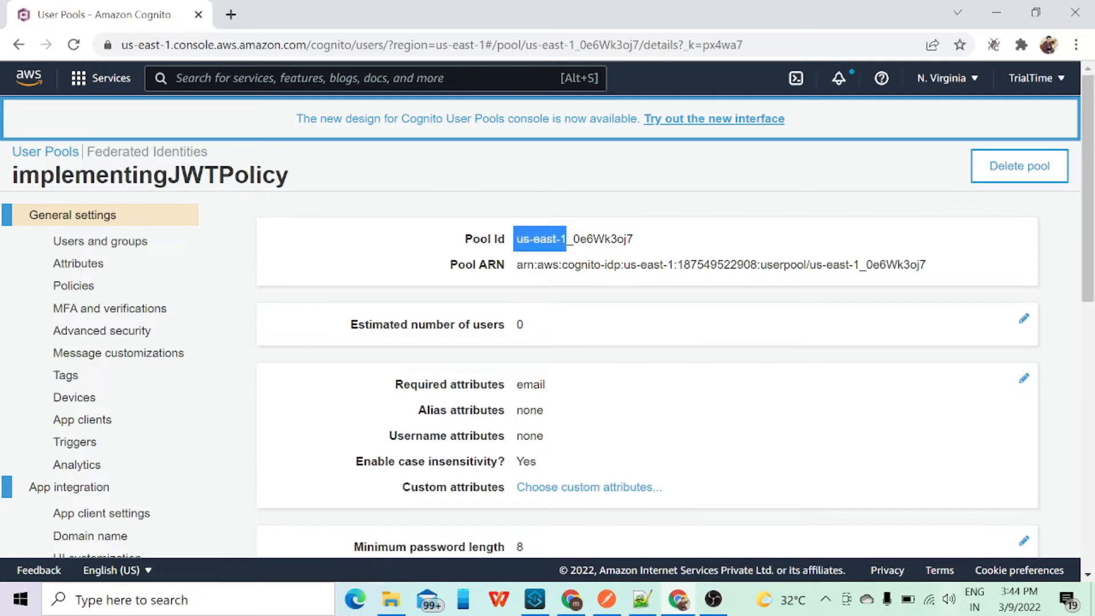
{"action": "left_click_drag", "start_coordinate": [638, 240], "coordinate": [517, 238]}
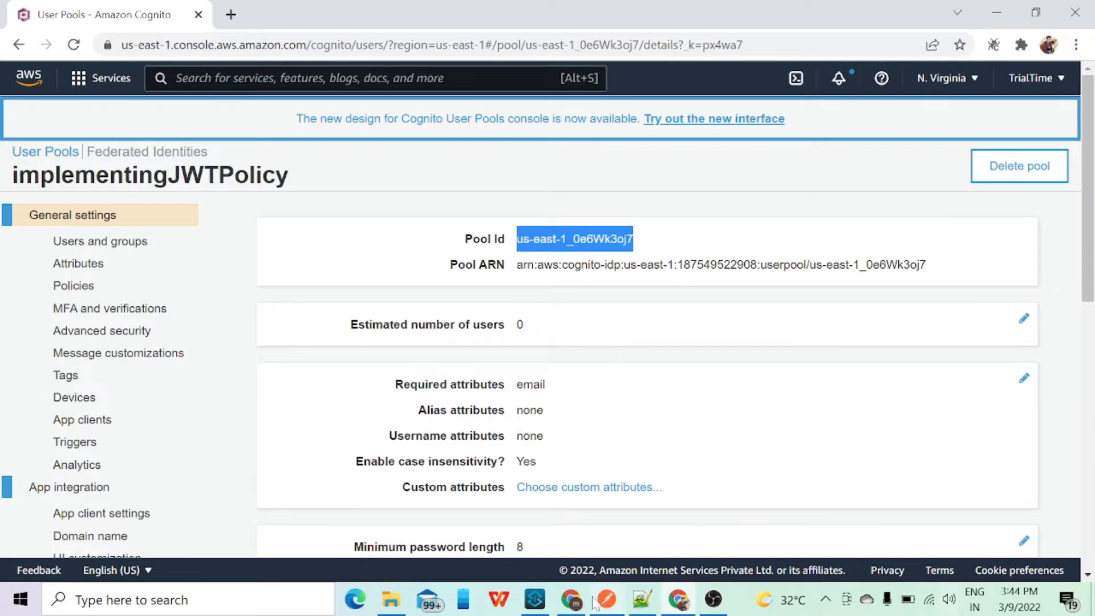
Step: Return to API Manager's JWT Validation form, enable Skip Client Id Validation, and cancel the new policy
{"action": "left_click", "coordinate": [572, 600]}
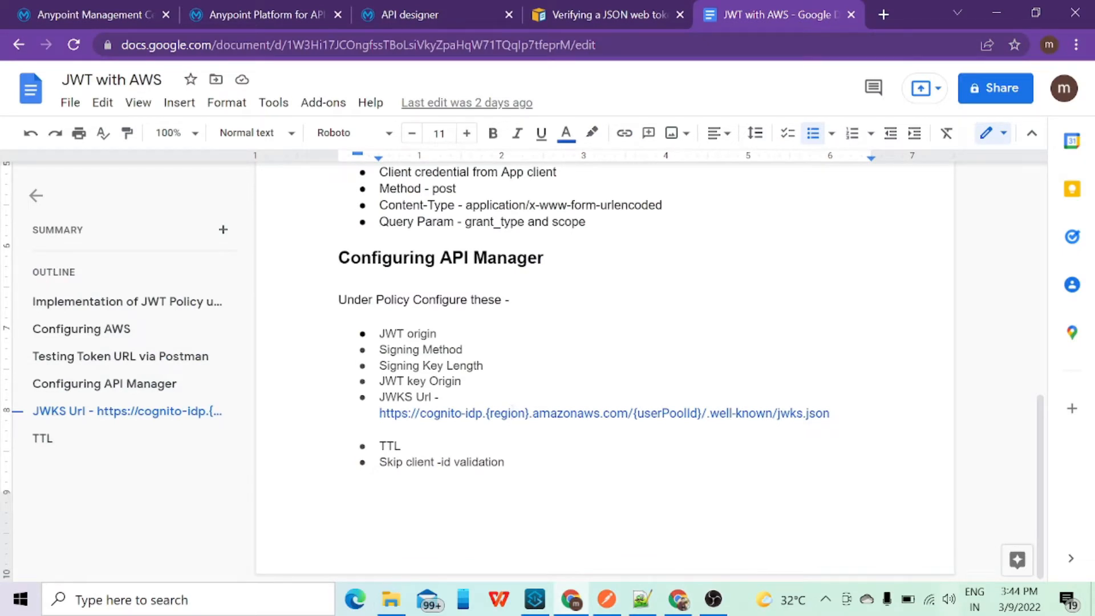
{"action": "left_click", "coordinate": [292, 16]}
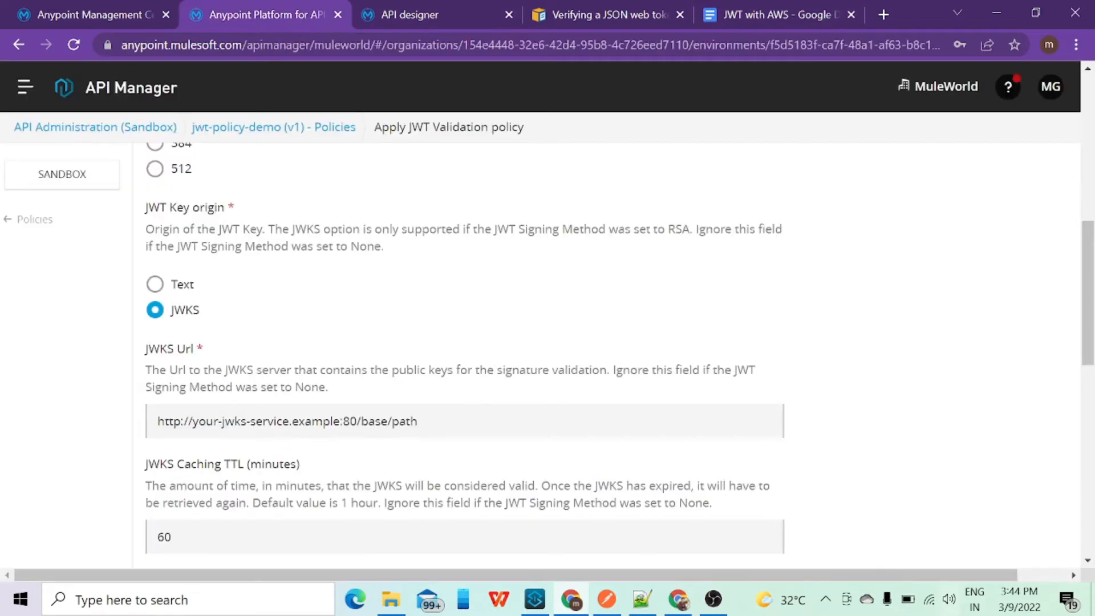
{"action": "scroll", "coordinate": [390, 409], "scroll_direction": "down", "scroll_amount": 3}
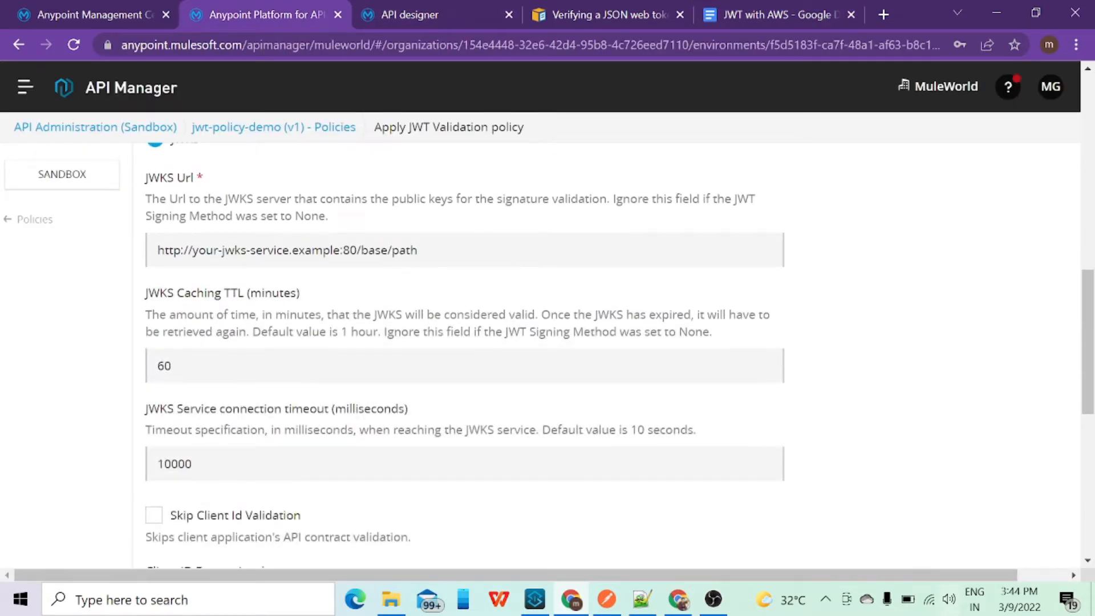
{"action": "scroll", "coordinate": [251, 307], "scroll_direction": "down", "scroll_amount": 1}
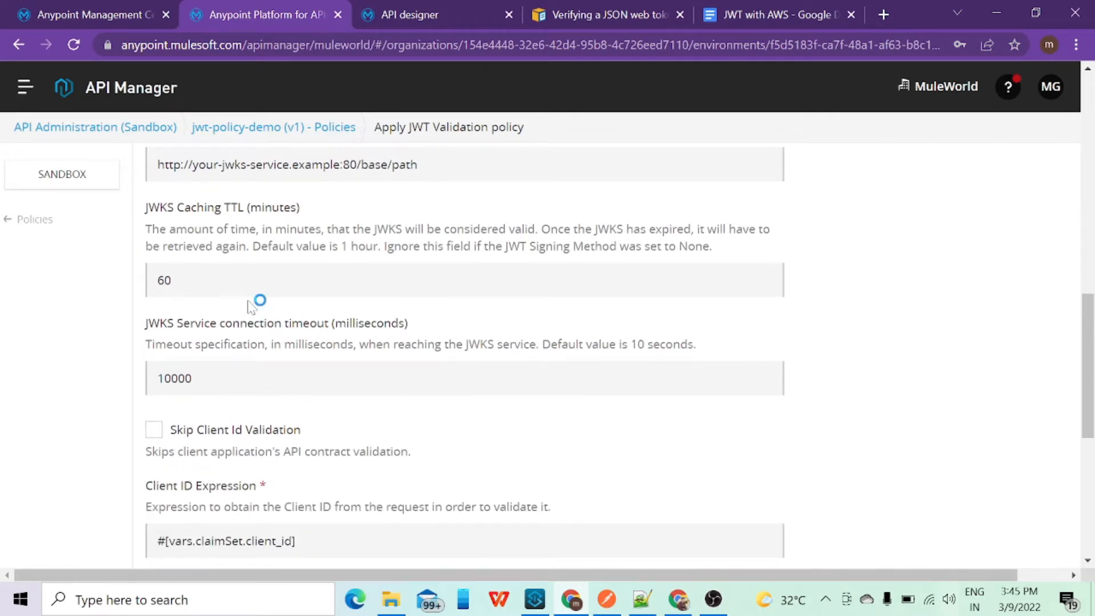
{"action": "scroll", "coordinate": [251, 307], "scroll_direction": "down", "scroll_amount": 3}
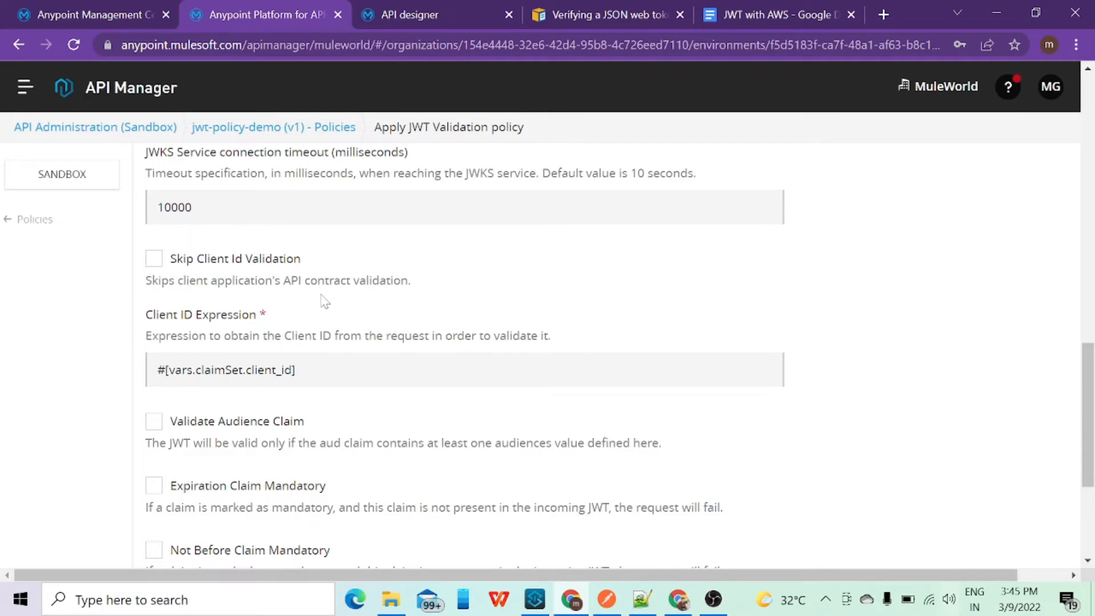
{"action": "left_click", "coordinate": [154, 261]}
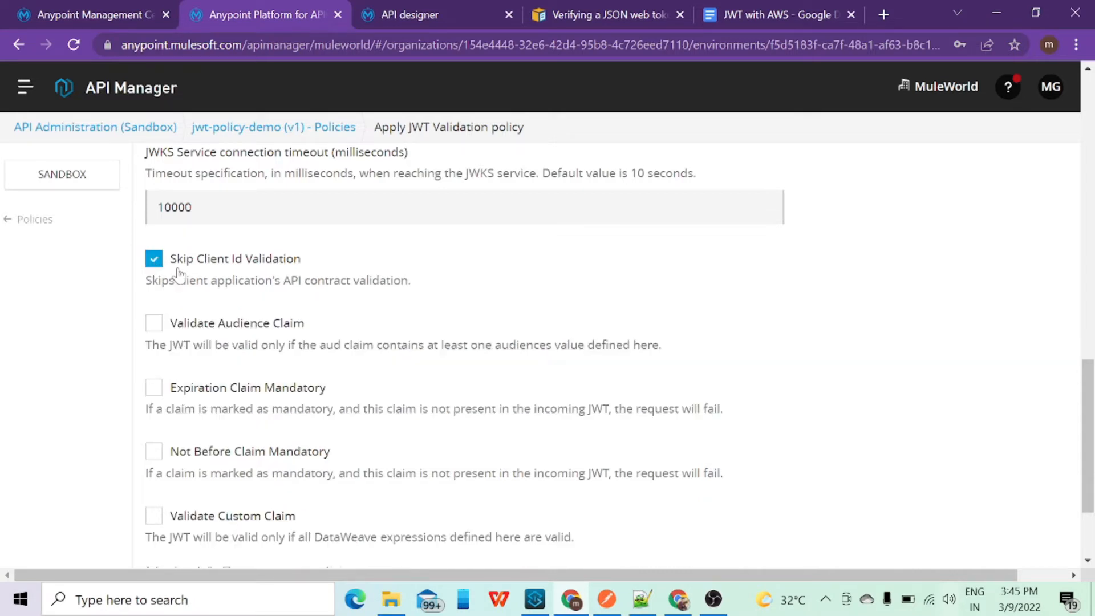
{"action": "scroll", "coordinate": [342, 325], "scroll_direction": "down", "scroll_amount": 3}
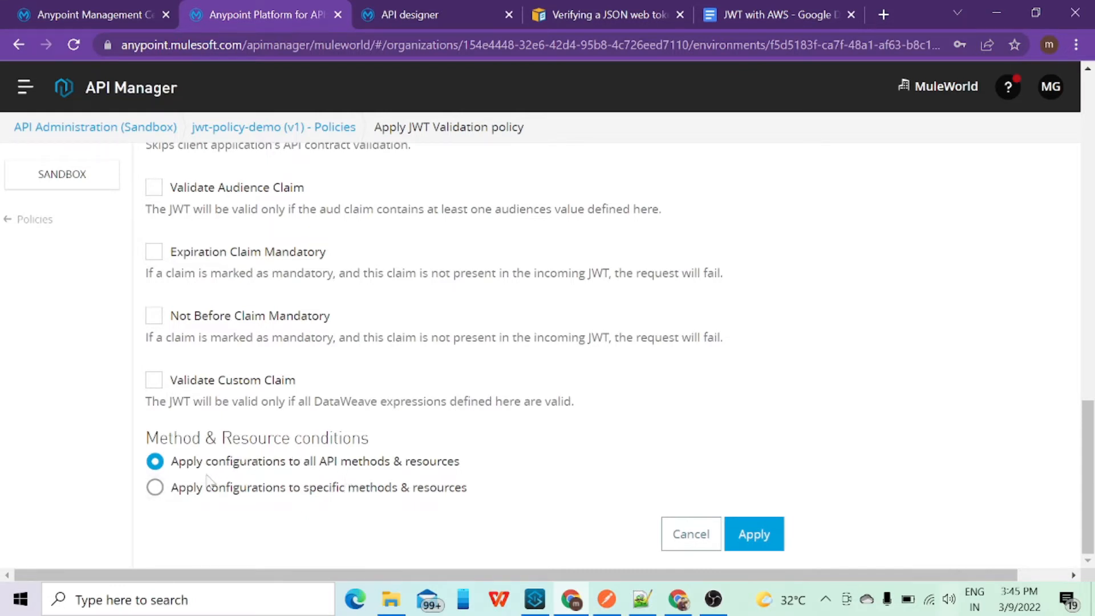
{"action": "left_click", "coordinate": [695, 539]}
Step: Expand the applied JWT Validation policy and open the GET /test entry for editing
{"action": "scroll", "coordinate": [778, 358], "scroll_direction": "down", "scroll_amount": 3}
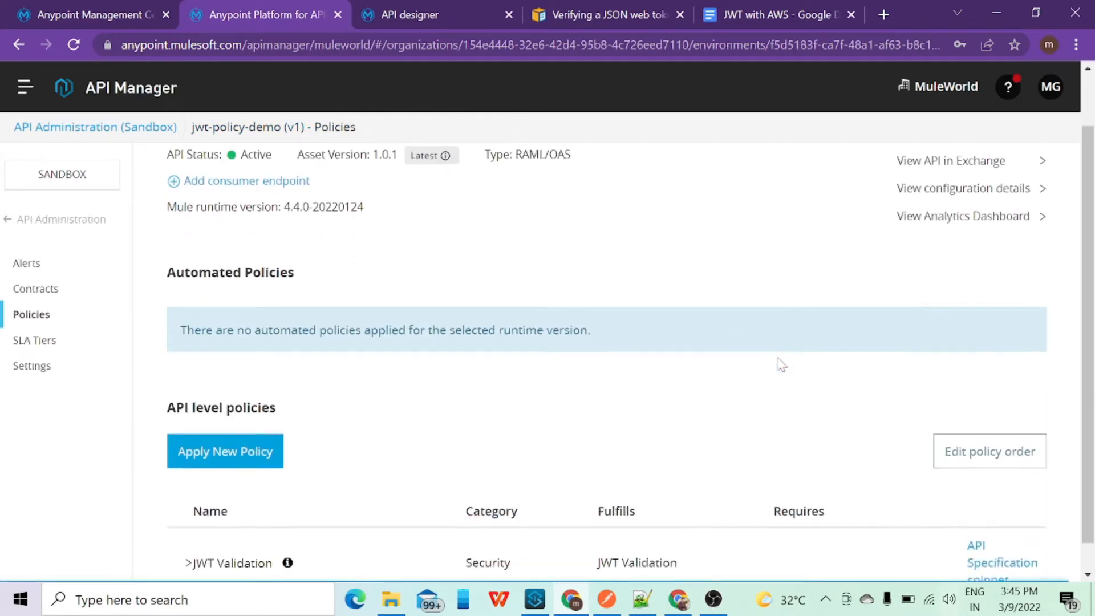
{"action": "left_click", "coordinate": [616, 539]}
{"action": "scroll", "coordinate": [646, 394], "scroll_direction": "down", "scroll_amount": 3}
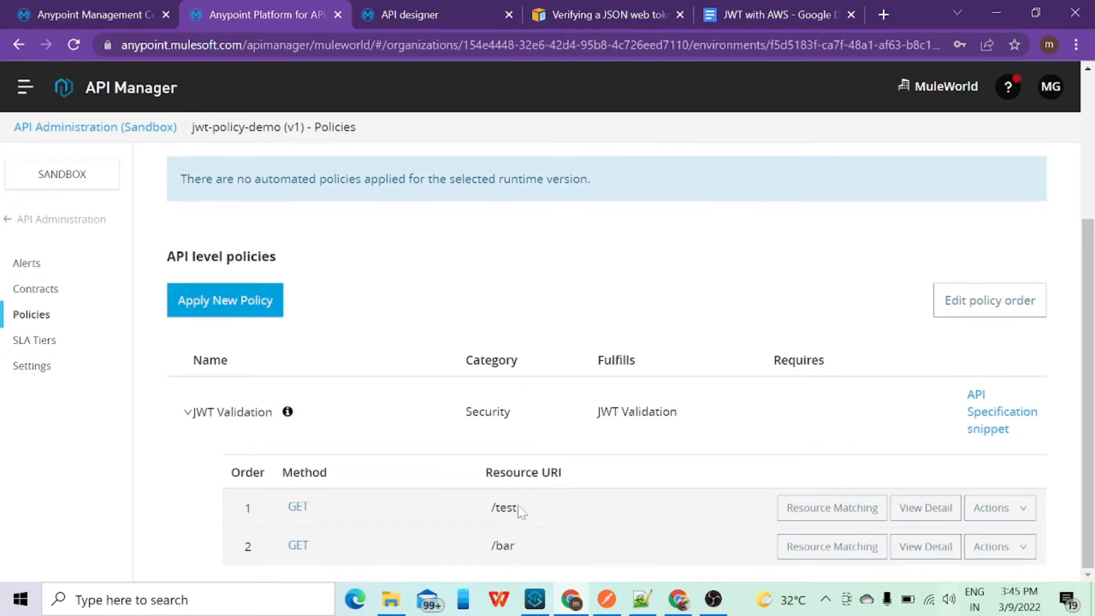
{"action": "left_click", "coordinate": [1018, 520]}
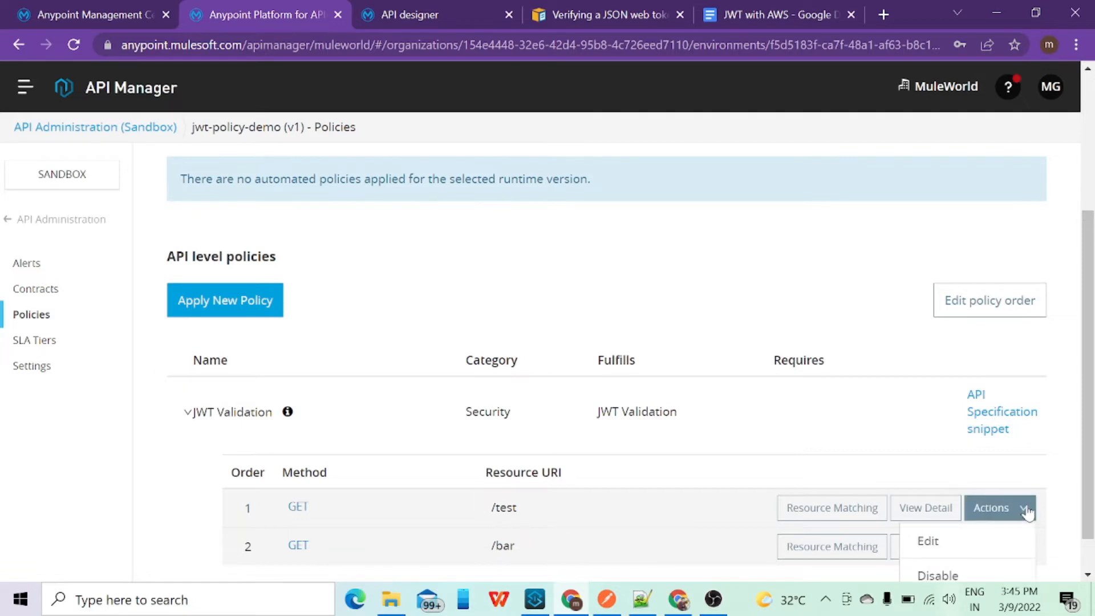
{"action": "left_click", "coordinate": [963, 543]}
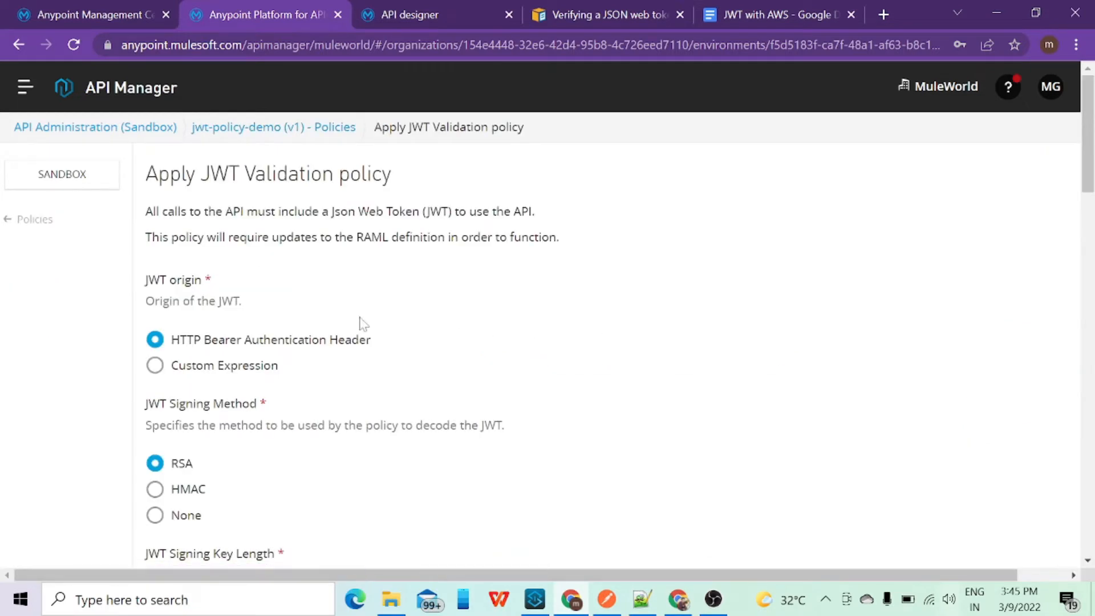
Step: Review the GET /test entry's JWT origin, signing method, key length, JWKS and custom claim settings in the JWT Validation form
{"action": "scroll", "coordinate": [186, 346], "scroll_direction": "down", "scroll_amount": 1}
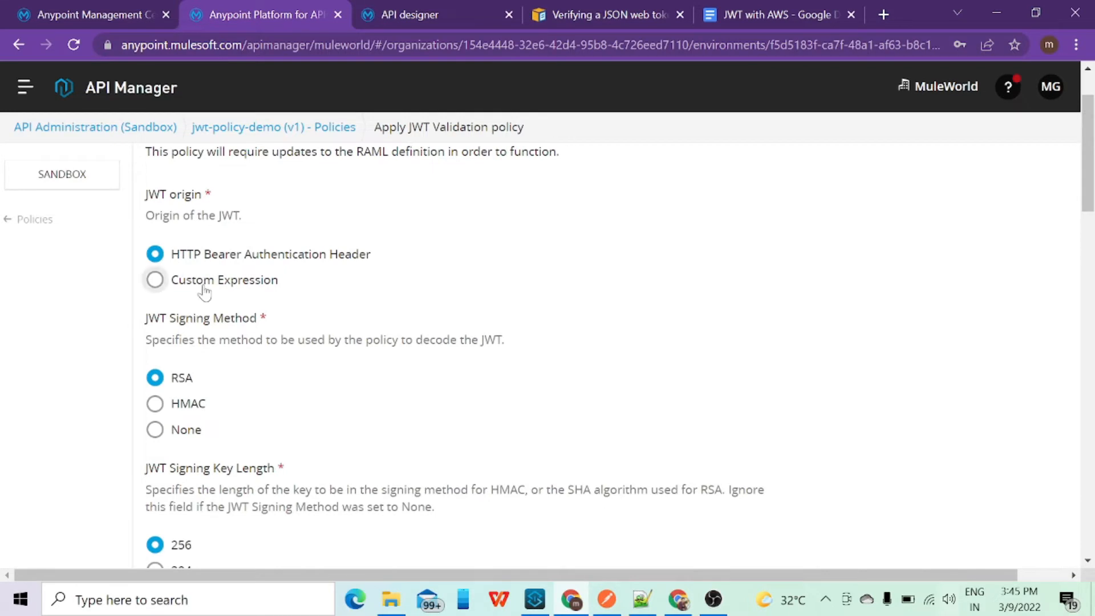
{"action": "scroll", "coordinate": [239, 294], "scroll_direction": "down", "scroll_amount": 4}
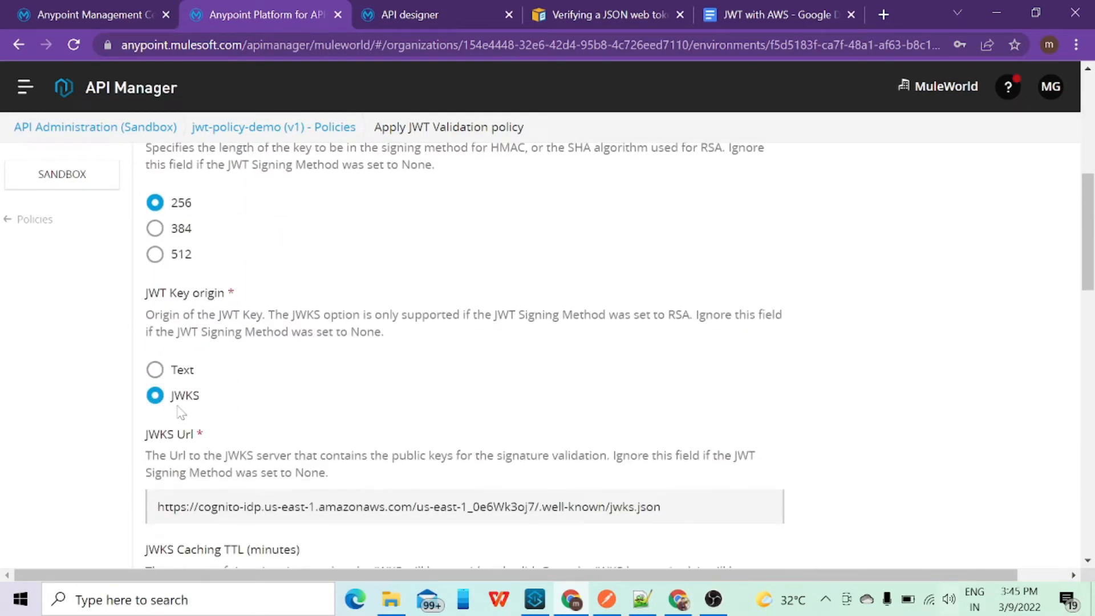
{"action": "scroll", "coordinate": [465, 354], "scroll_direction": "down", "scroll_amount": 1}
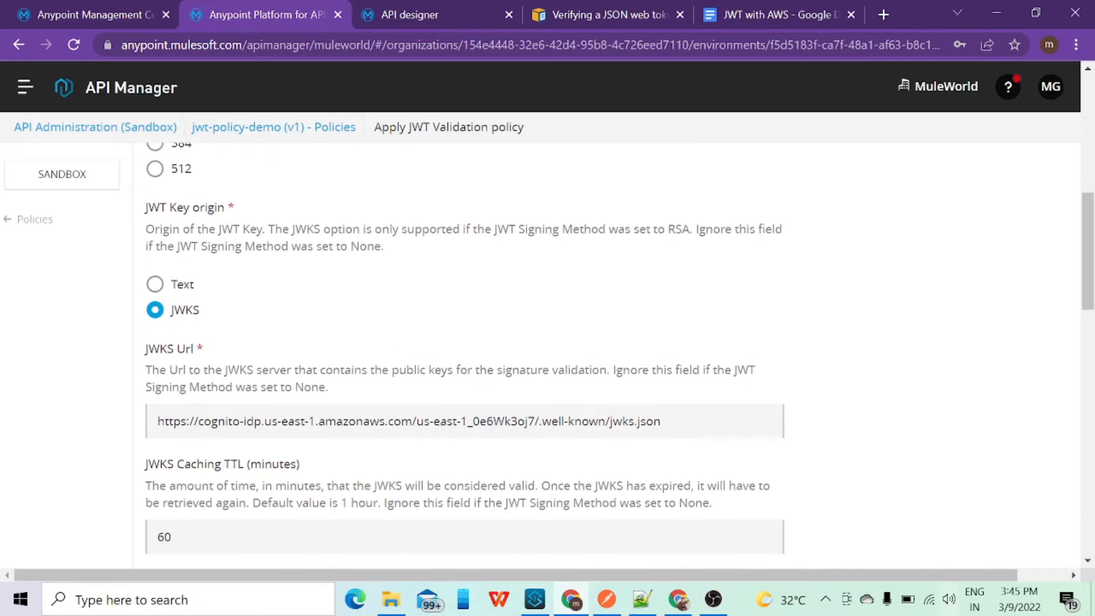
{"action": "scroll", "coordinate": [368, 291], "scroll_direction": "down", "scroll_amount": 2}
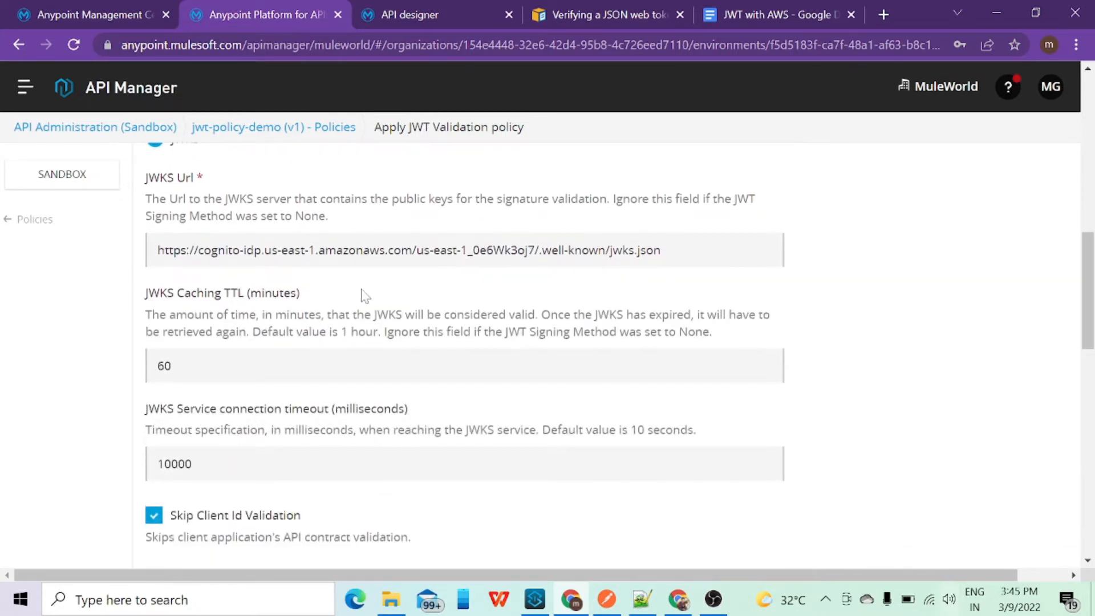
{"action": "scroll", "coordinate": [369, 290], "scroll_direction": "down", "scroll_amount": 1}
{"action": "scroll", "coordinate": [370, 290], "scroll_direction": "down", "scroll_amount": 2}
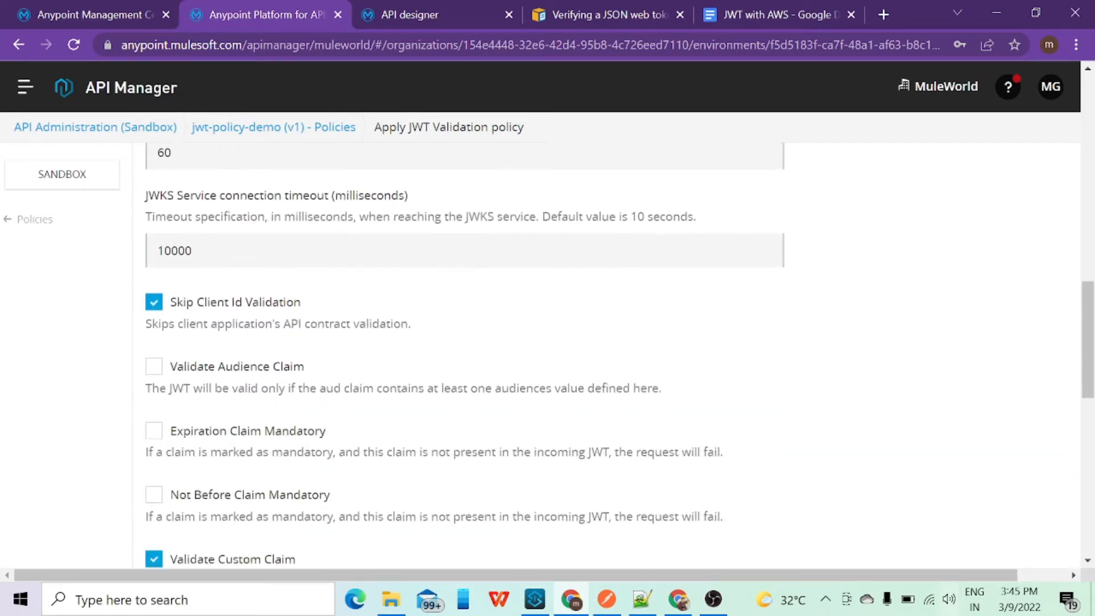
{"action": "scroll", "coordinate": [274, 273], "scroll_direction": "down", "scroll_amount": 3}
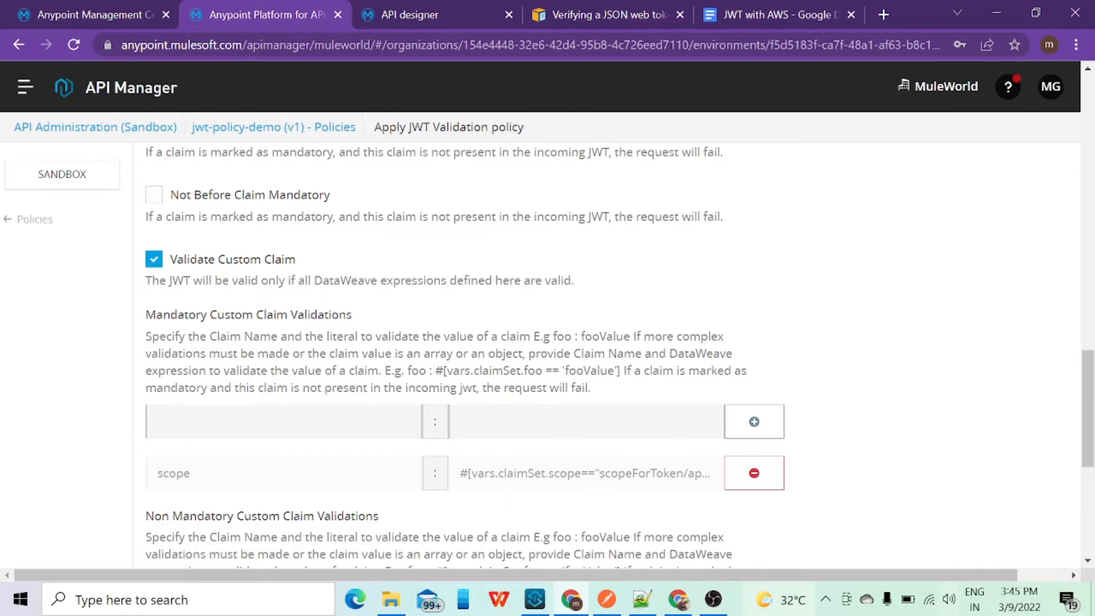
Step: Switch to the Cognito console and examine the implementingJWTPolicy pool's resource server identifier and its scopes
{"action": "left_click", "coordinate": [688, 601]}
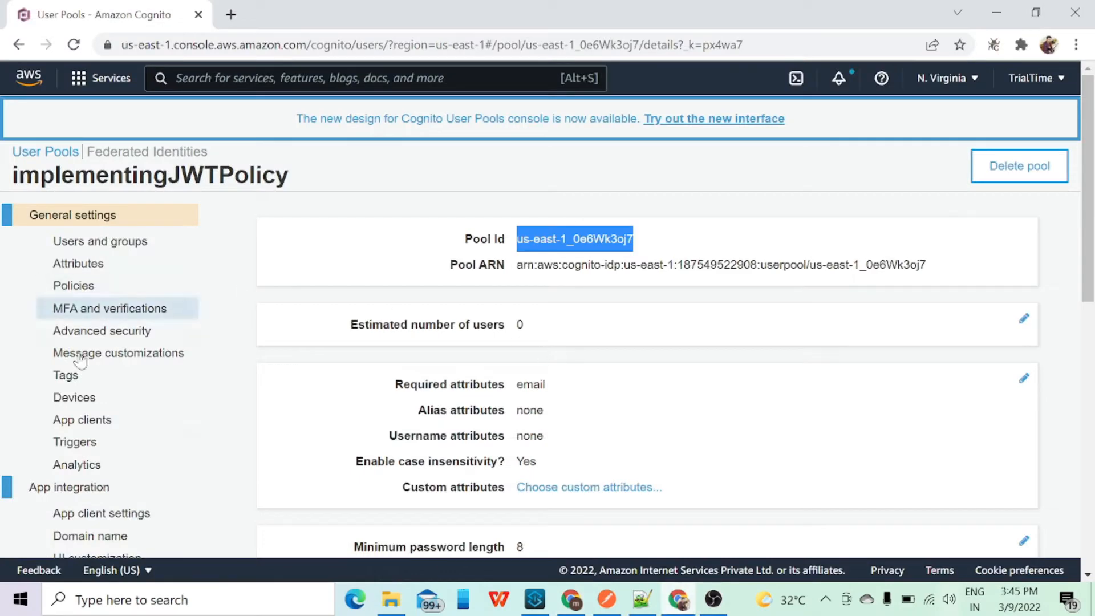
{"action": "scroll", "coordinate": [87, 451], "scroll_direction": "down", "scroll_amount": 1}
{"action": "scroll", "coordinate": [91, 434], "scroll_direction": "down", "scroll_amount": 3}
{"action": "left_click", "coordinate": [98, 408]}
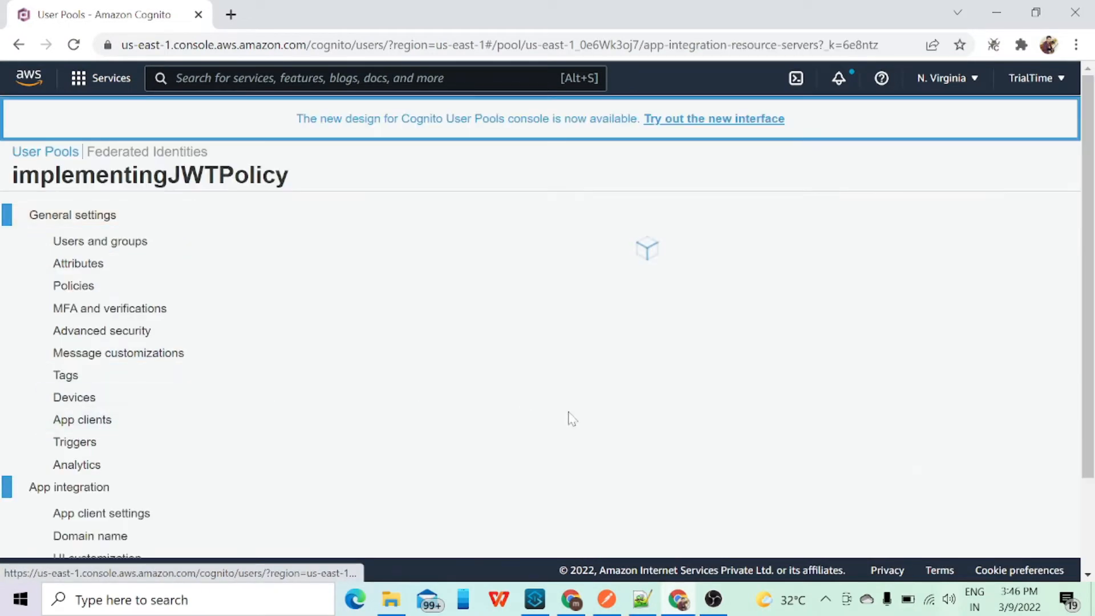
{"action": "scroll", "coordinate": [570, 419], "scroll_direction": "down", "scroll_amount": 3}
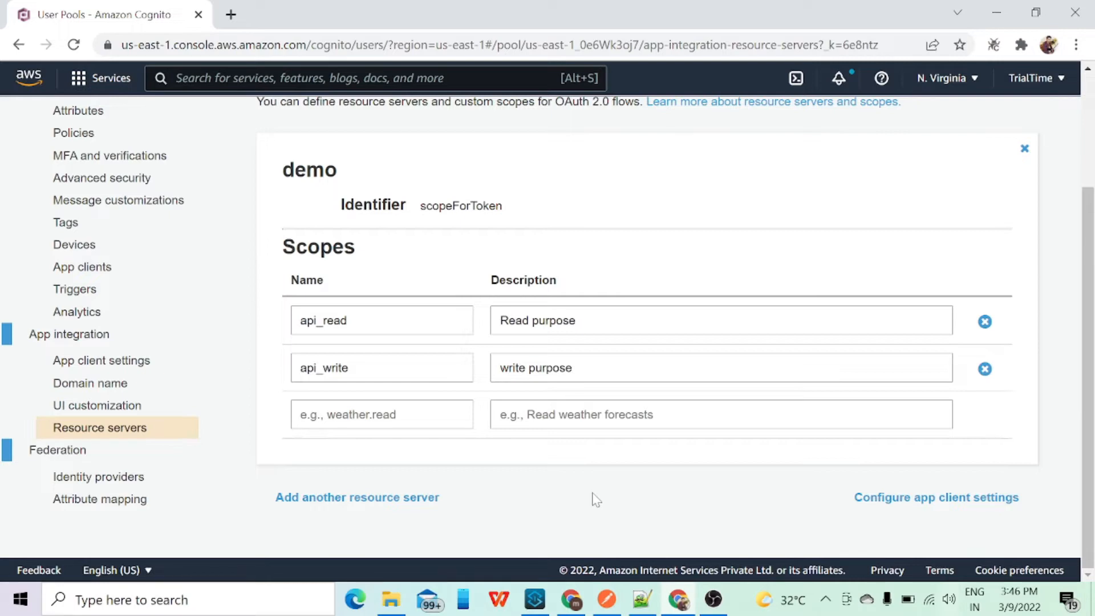
Step: Return to API Manager and highlight the example foo : #[vars.claimSet.foo == 'fooValue'] under Mandatory Custom Claim Validations
{"action": "left_click", "coordinate": [577, 599]}
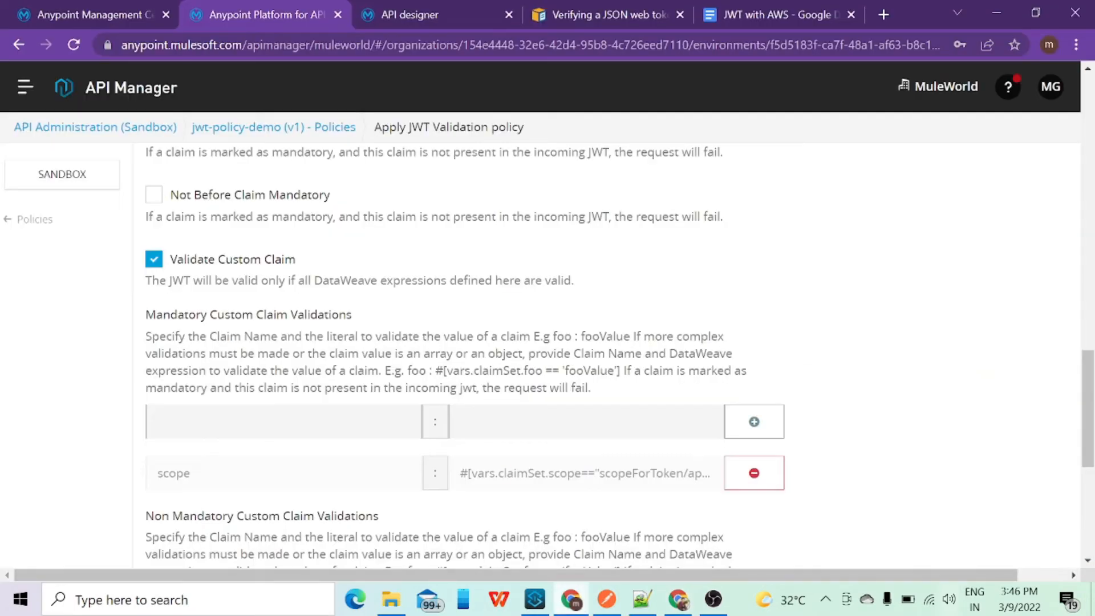
{"action": "scroll", "coordinate": [239, 222], "scroll_direction": "down", "scroll_amount": 2}
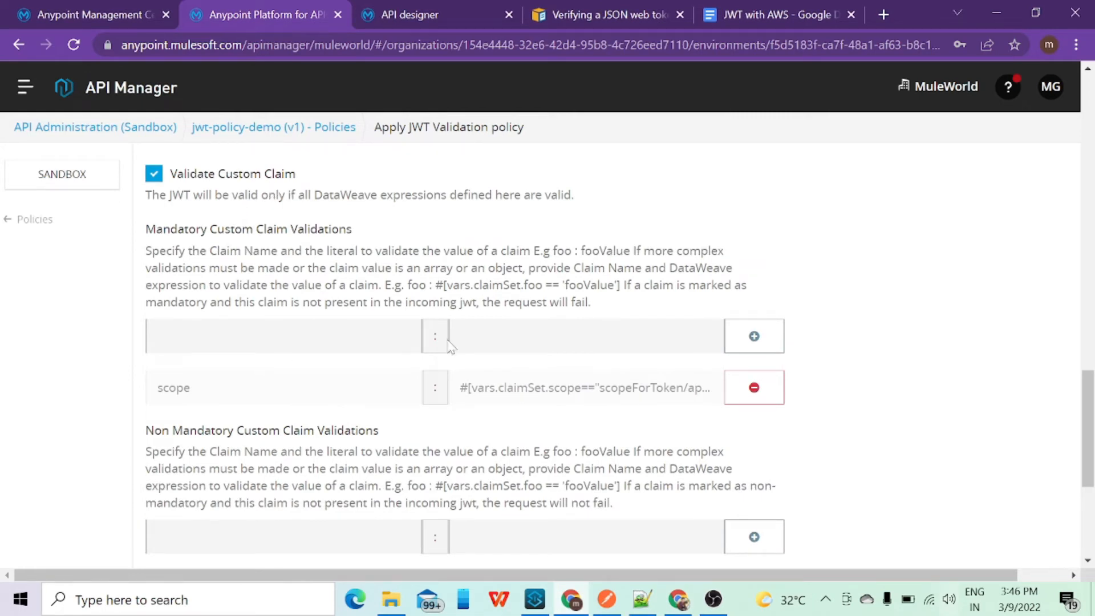
{"action": "left_click_drag", "start_coordinate": [405, 284], "coordinate": [621, 285]}
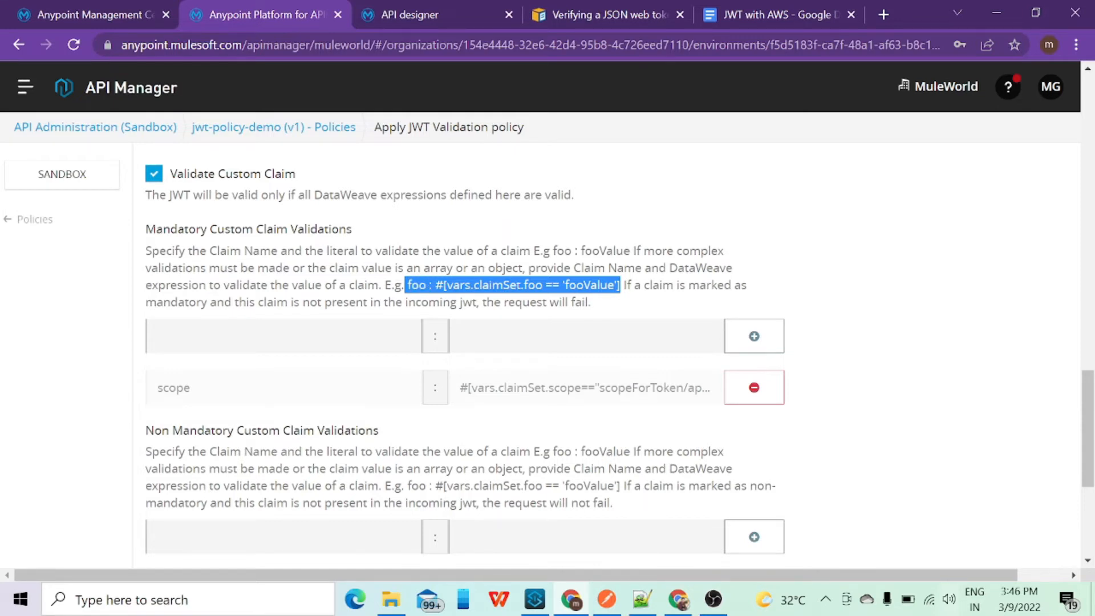
{"action": "left_click", "coordinate": [223, 388]}
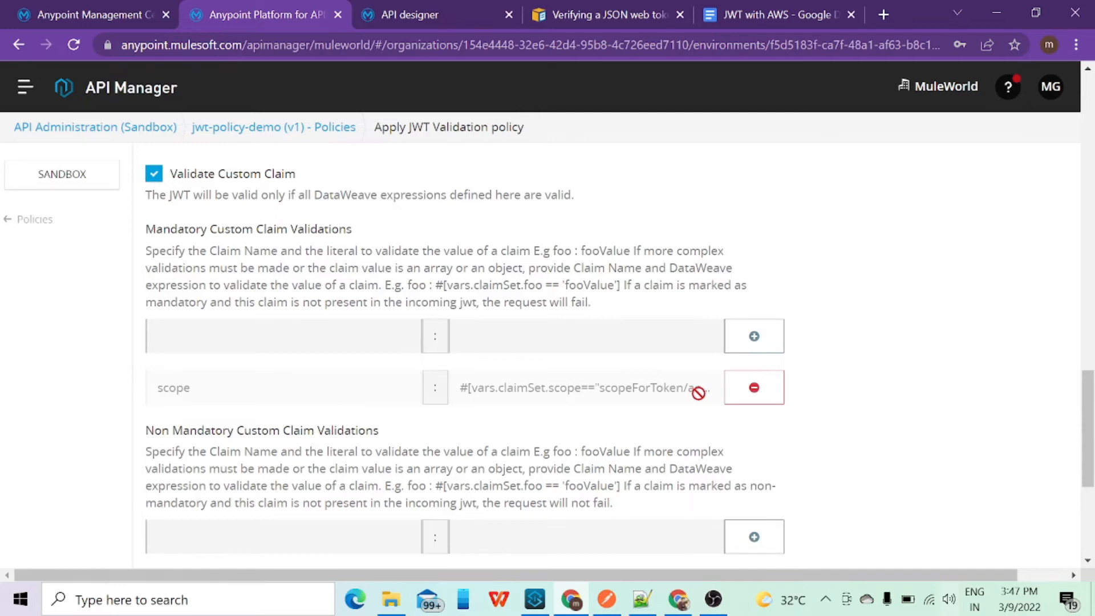
Step: Review the method and resource conditions of the GET /test entry and cancel its editing
{"action": "scroll", "coordinate": [700, 392], "scroll_direction": "down", "scroll_amount": 1}
{"action": "scroll", "coordinate": [700, 392], "scroll_direction": "down", "scroll_amount": 1}
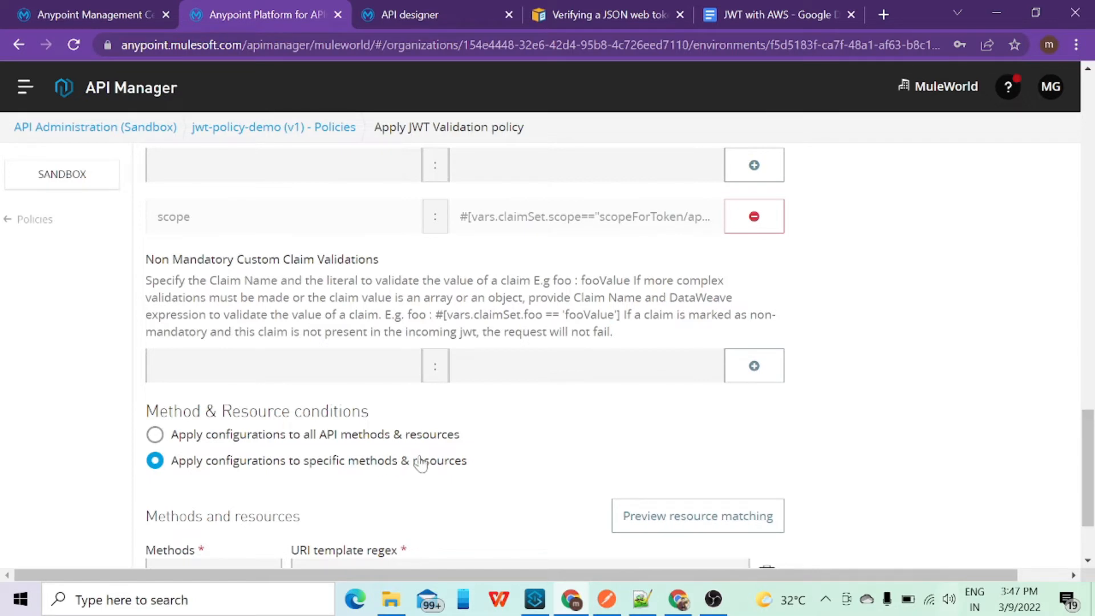
{"action": "scroll", "coordinate": [435, 463], "scroll_direction": "down", "scroll_amount": 1}
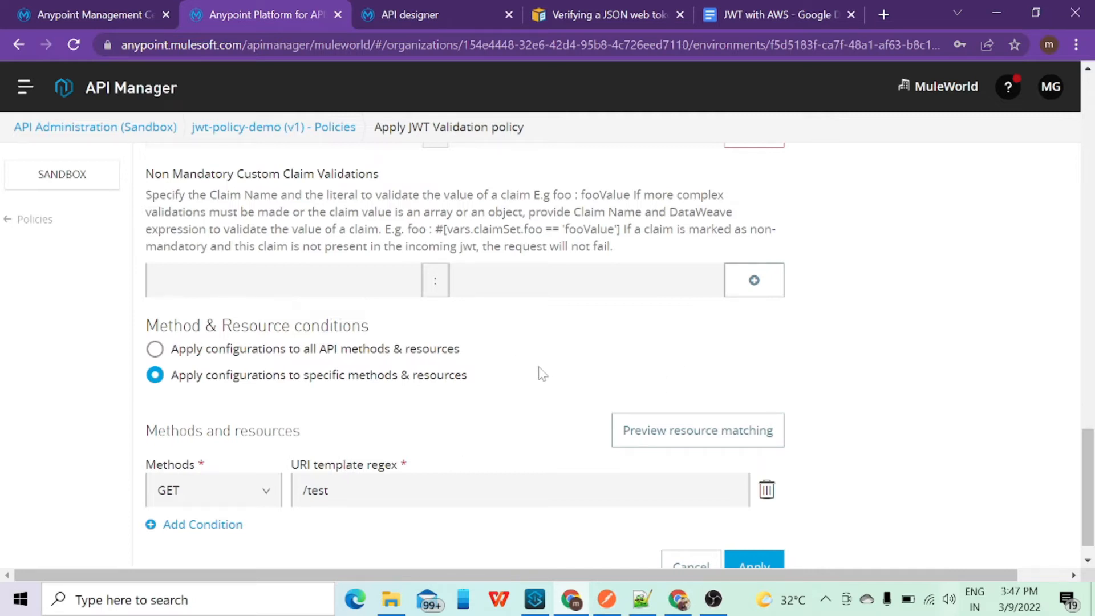
{"action": "scroll", "coordinate": [548, 372], "scroll_direction": "down", "scroll_amount": 1}
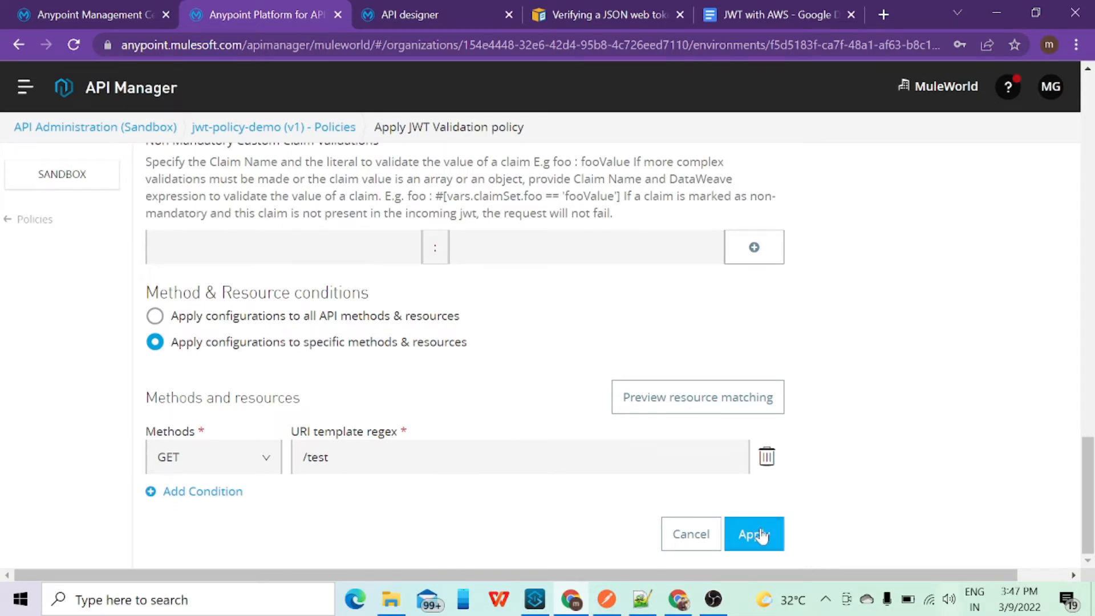
{"action": "left_click", "coordinate": [692, 536]}
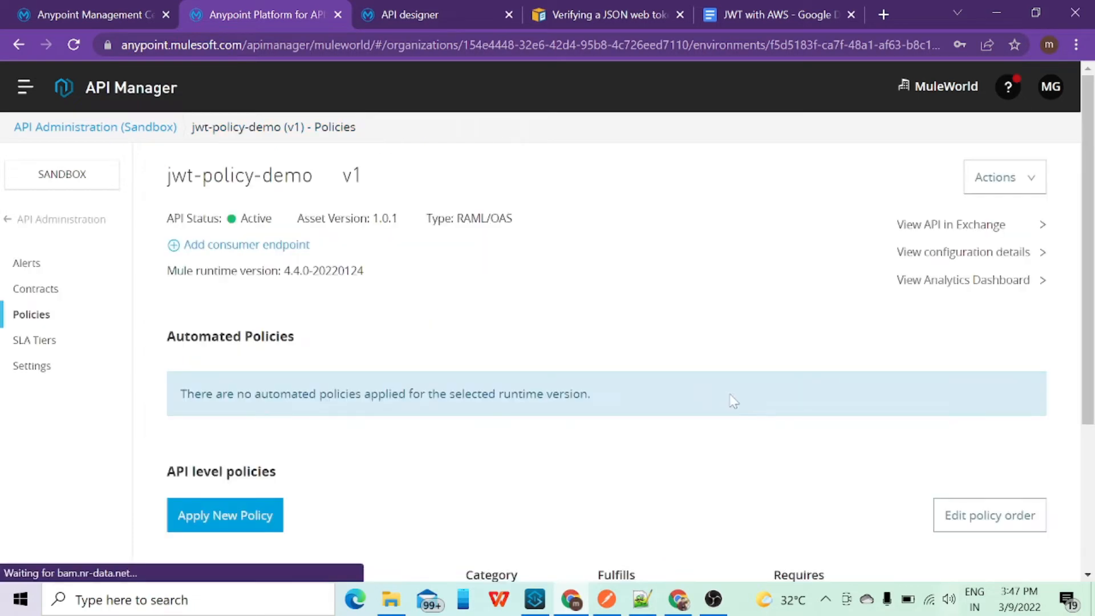
Step: Open the GET /bar entry for editing, review its JWT settings and resource conditions, and return to the policy list
{"action": "scroll", "coordinate": [730, 402], "scroll_direction": "down", "scroll_amount": 4}
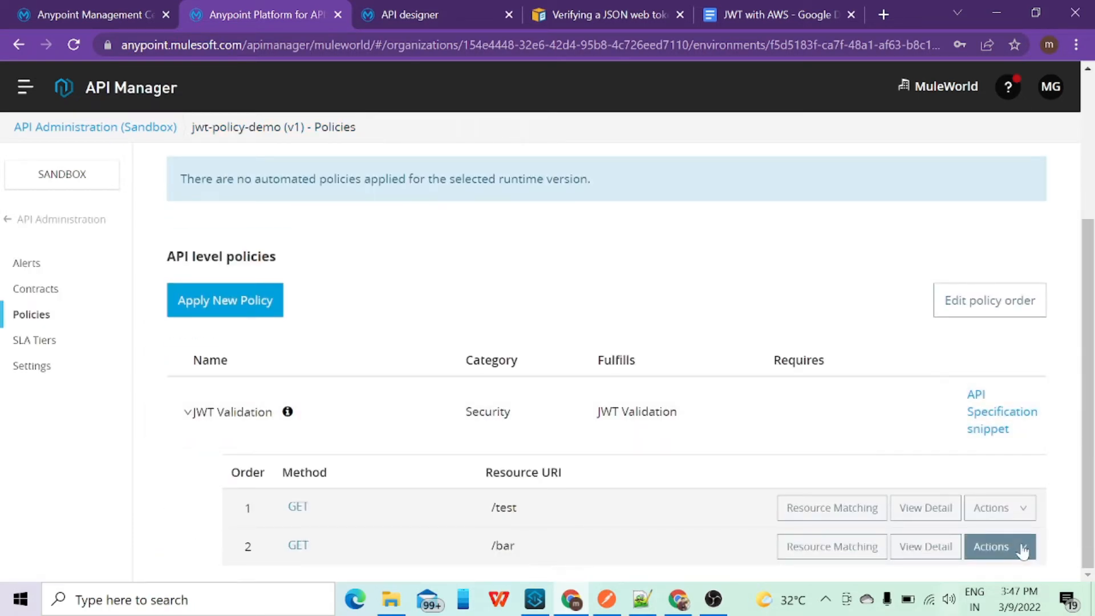
{"action": "left_click", "coordinate": [995, 547]}
{"action": "left_click", "coordinate": [925, 577]}
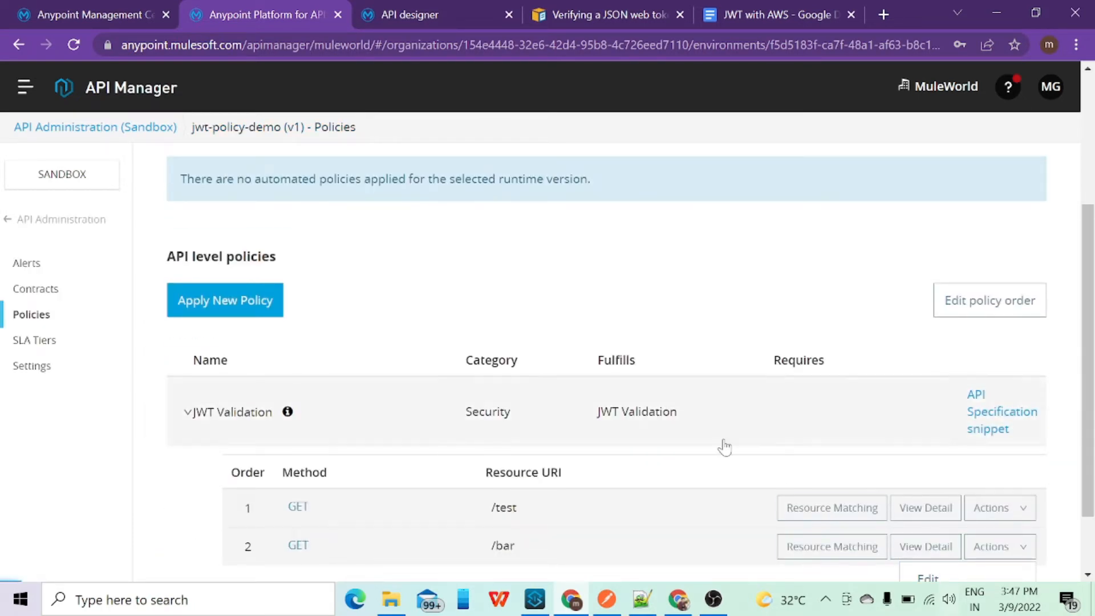
{"action": "scroll", "coordinate": [550, 350], "scroll_direction": "down", "scroll_amount": 12}
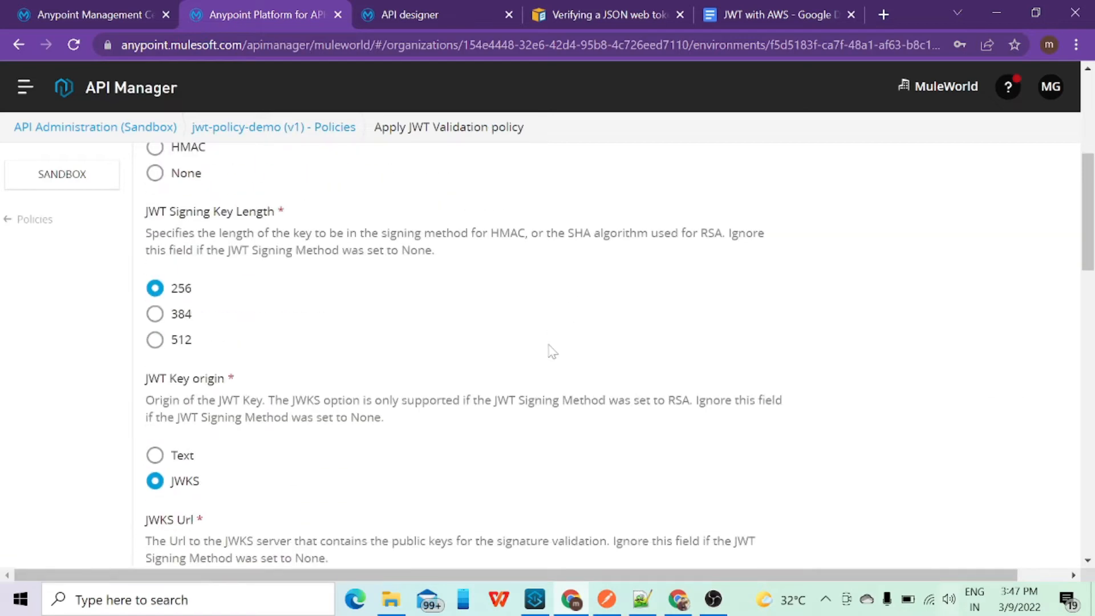
{"action": "scroll", "coordinate": [549, 349], "scroll_direction": "down", "scroll_amount": 8}
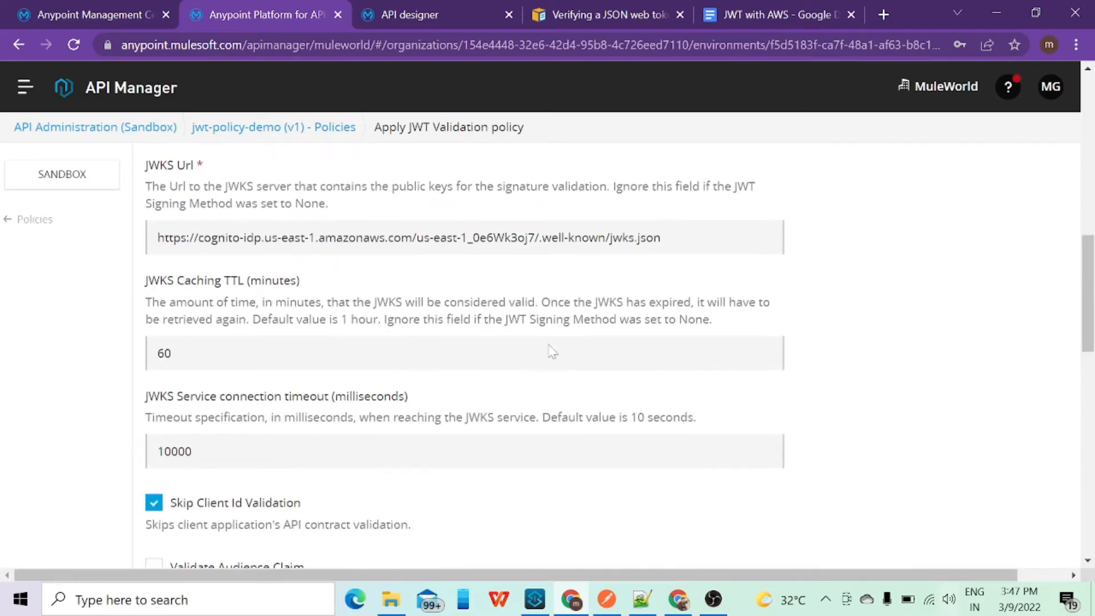
{"action": "scroll", "coordinate": [548, 349], "scroll_direction": "down", "scroll_amount": 3}
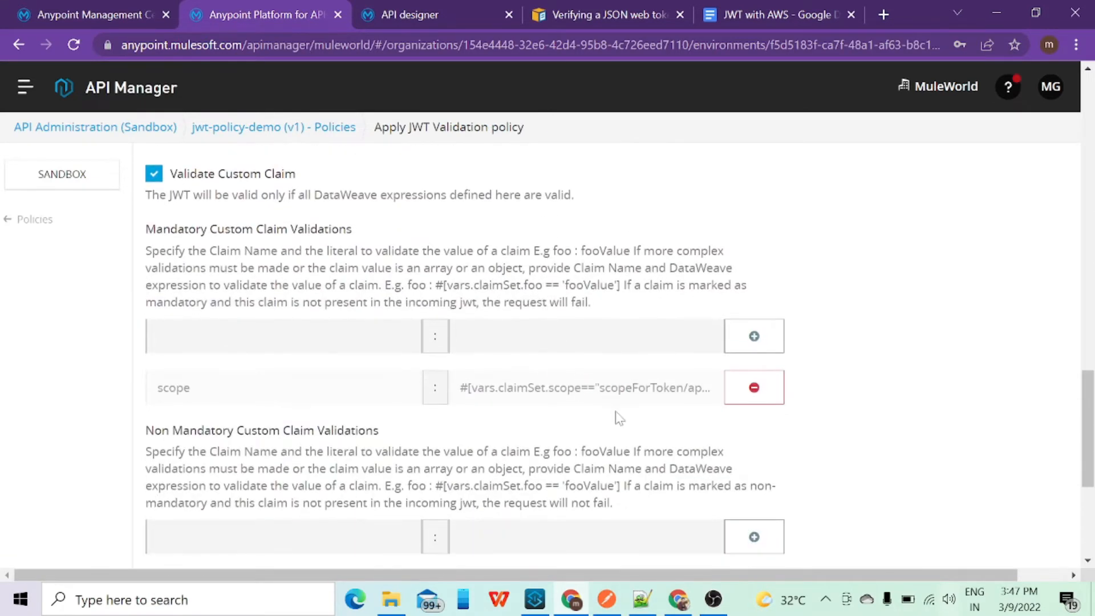
{"action": "scroll", "coordinate": [679, 399], "scroll_direction": "down", "scroll_amount": 5}
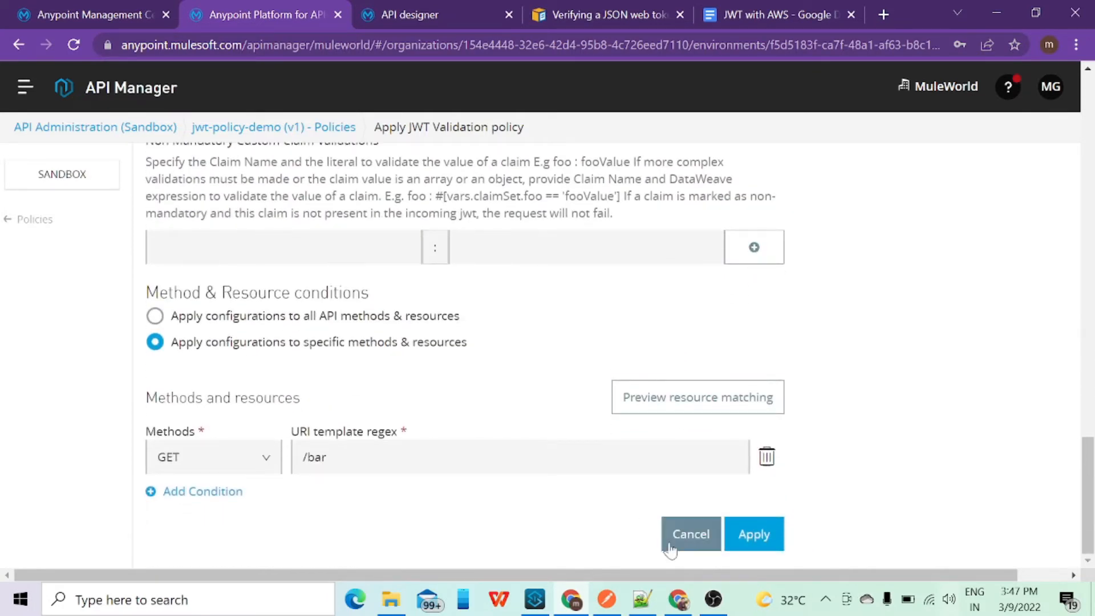
{"action": "left_click", "coordinate": [753, 534]}
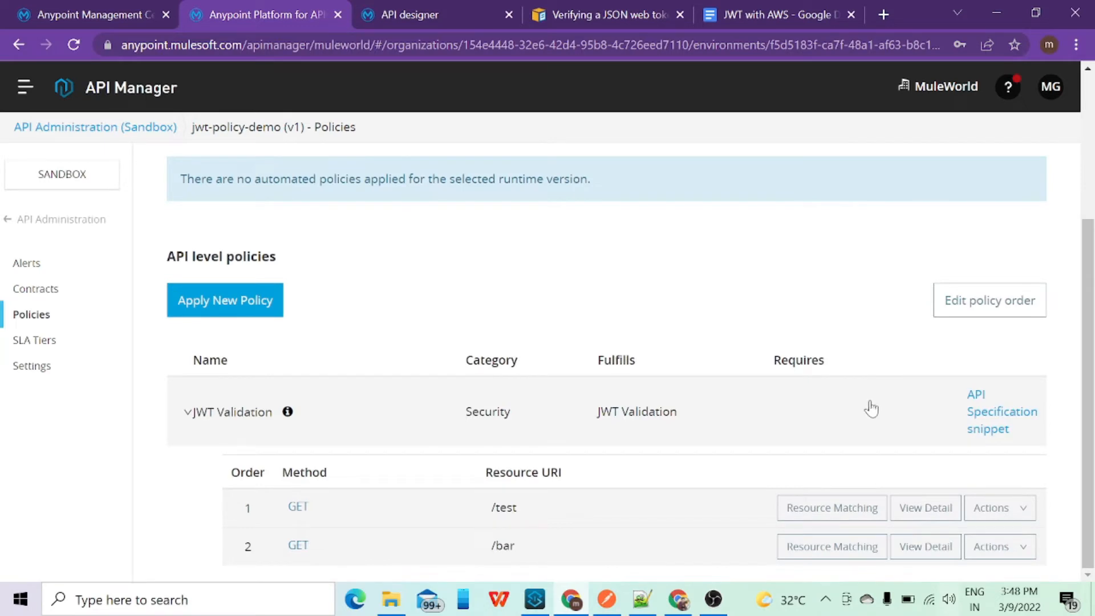
Step: View the configuration detail and the resource matching of the GET /test entry, closing each dialog
{"action": "left_click", "coordinate": [919, 517]}
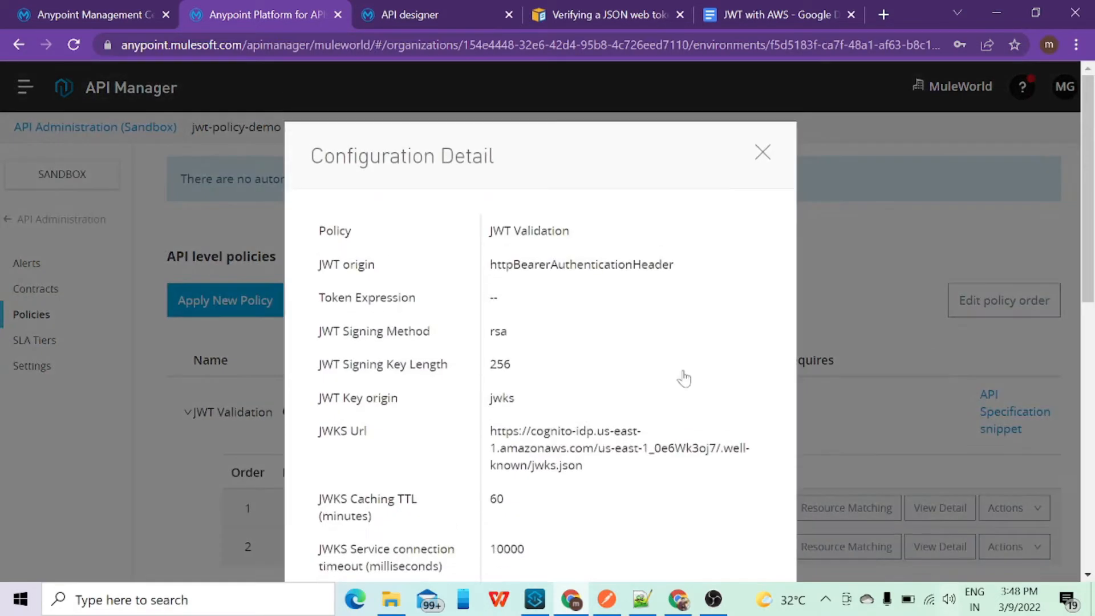
{"action": "scroll", "coordinate": [567, 345], "scroll_direction": "down", "scroll_amount": 1}
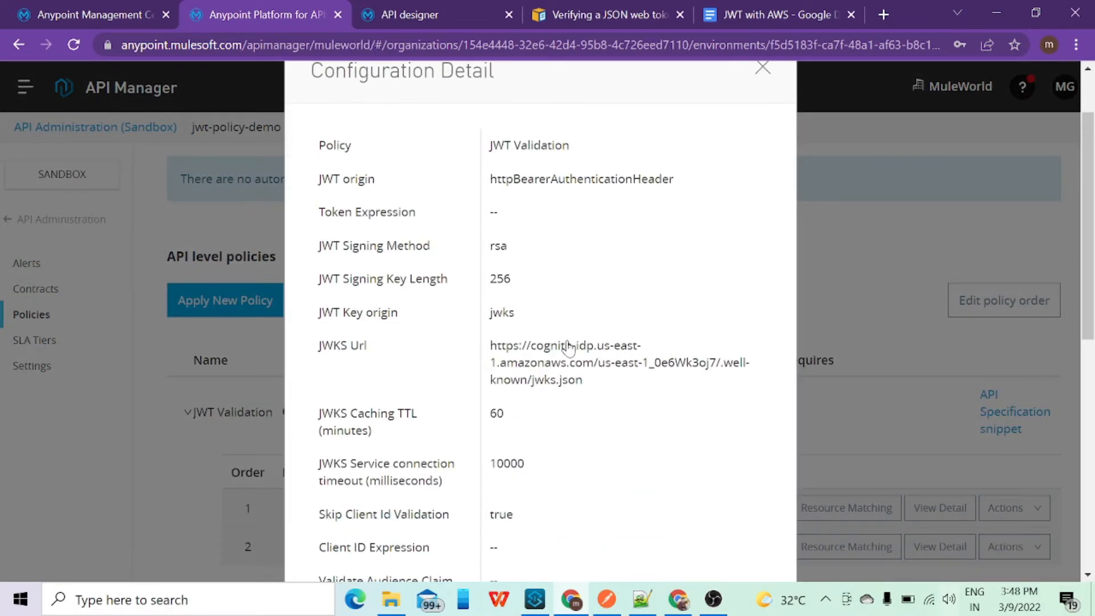
{"action": "left_click", "coordinate": [762, 80]}
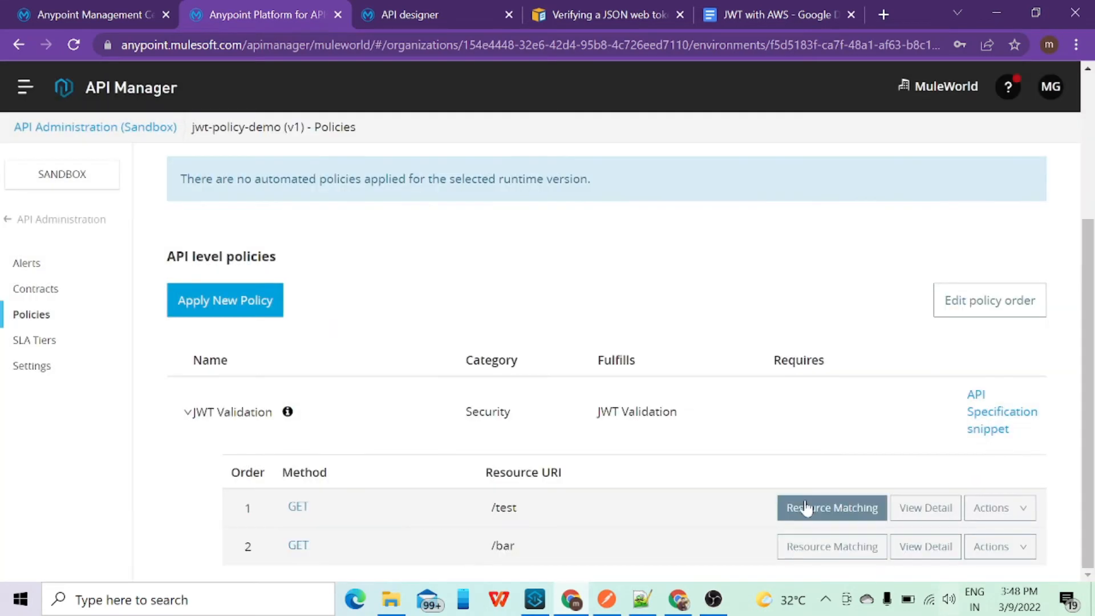
{"action": "left_click", "coordinate": [809, 510]}
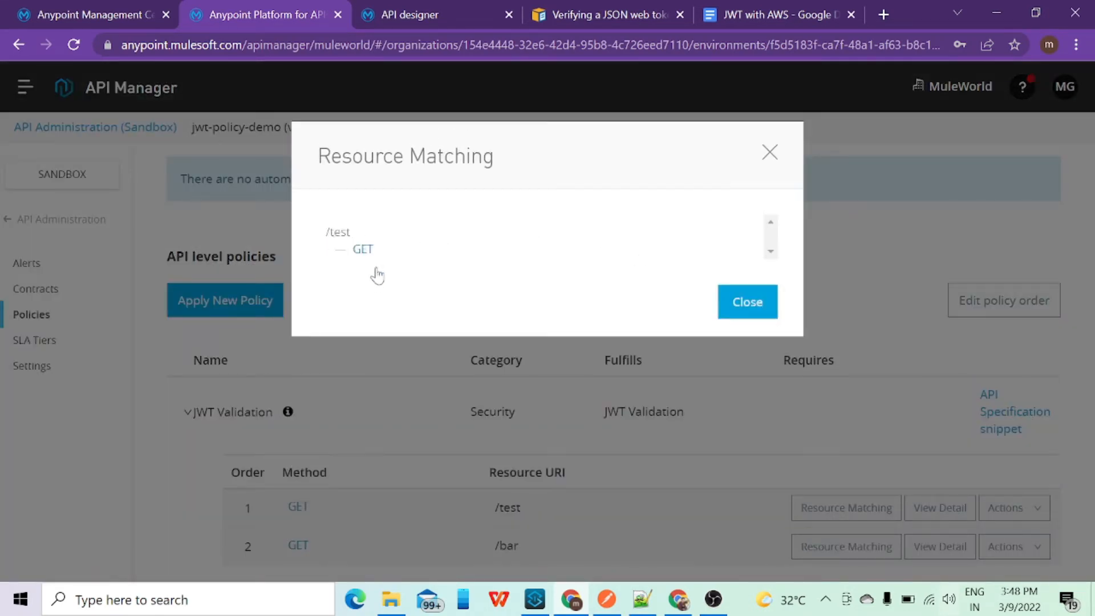
{"action": "left_click", "coordinate": [775, 153]}
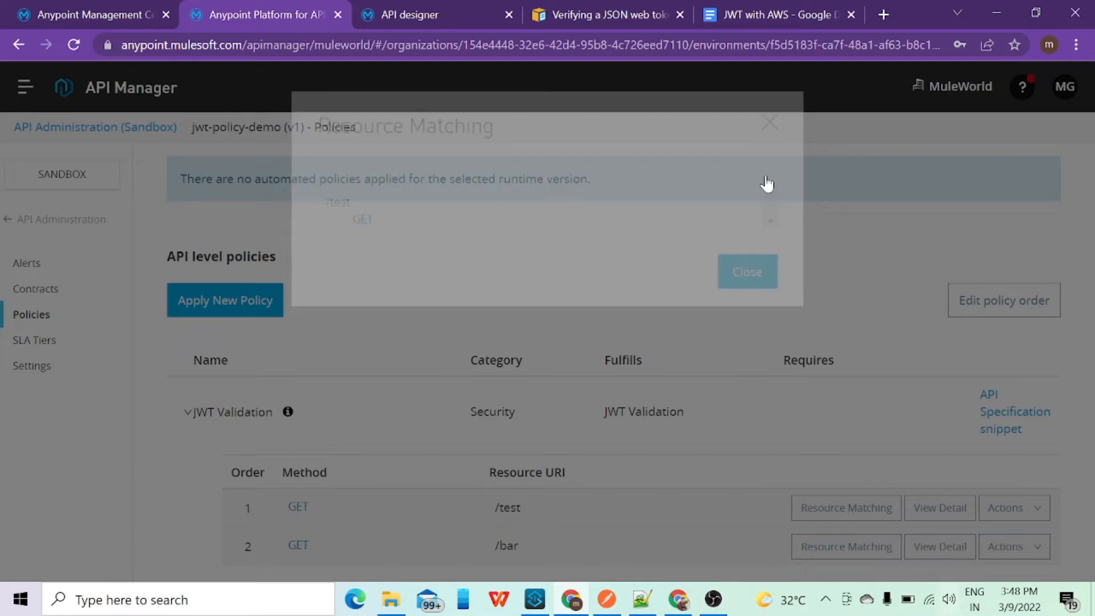
Step: Examine the mandatory custom claim expression for scope in the GET /test entry's configuration detail, then close it
{"action": "left_click", "coordinate": [949, 518]}
{"action": "scroll", "coordinate": [638, 369], "scroll_direction": "down", "scroll_amount": 7}
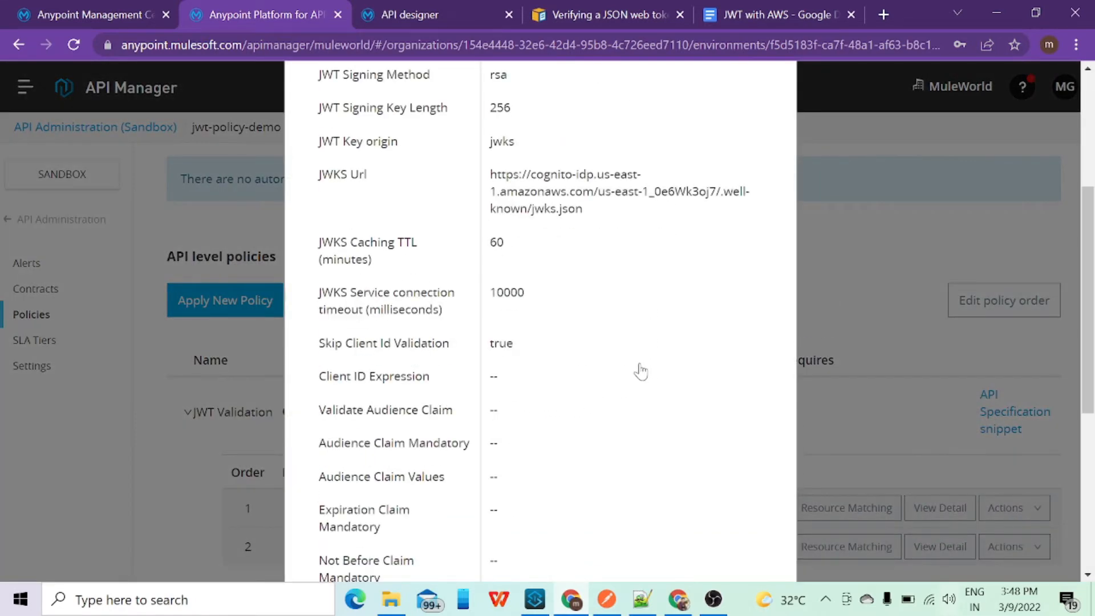
{"action": "scroll", "coordinate": [640, 371], "scroll_direction": "down", "scroll_amount": 1}
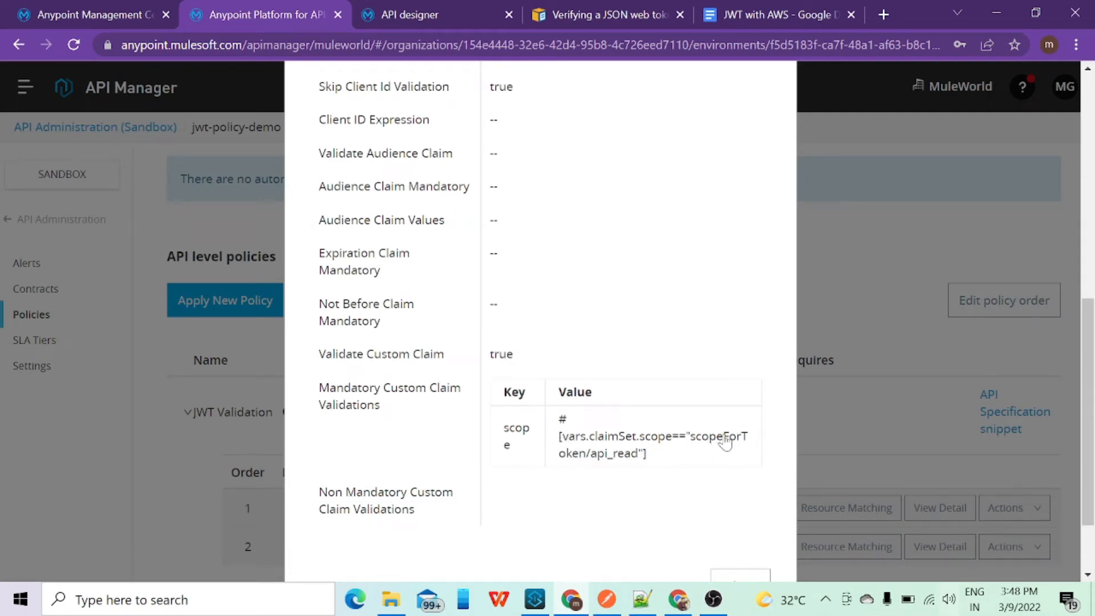
{"action": "left_click", "coordinate": [842, 426]}
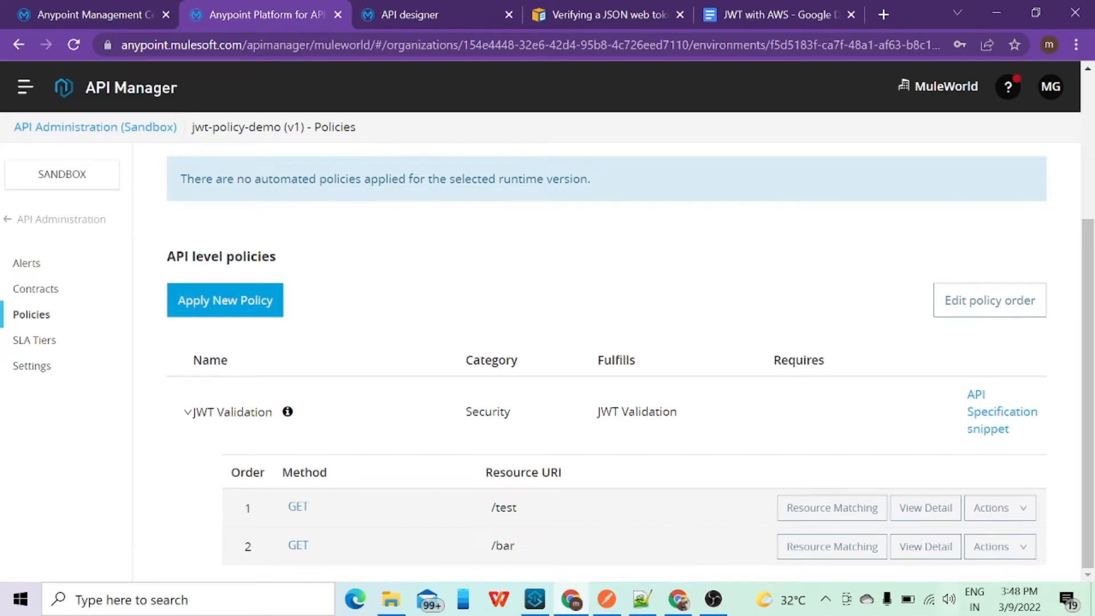
{"action": "left_click", "coordinate": [911, 507]}
{"action": "scroll", "coordinate": [679, 435], "scroll_direction": "down", "scroll_amount": 10}
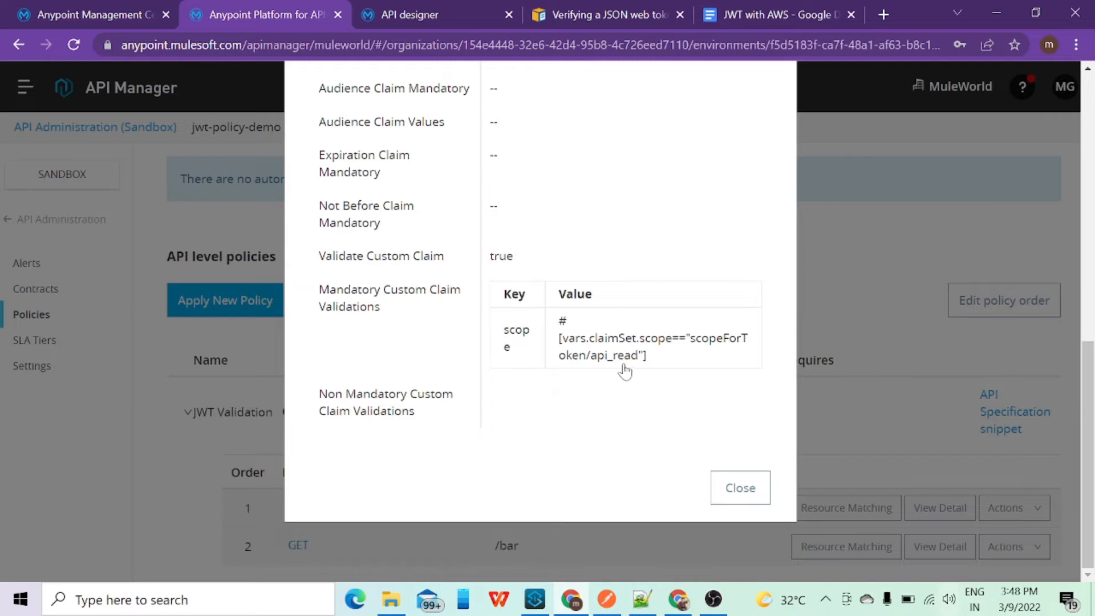
{"action": "left_click", "coordinate": [740, 498]}
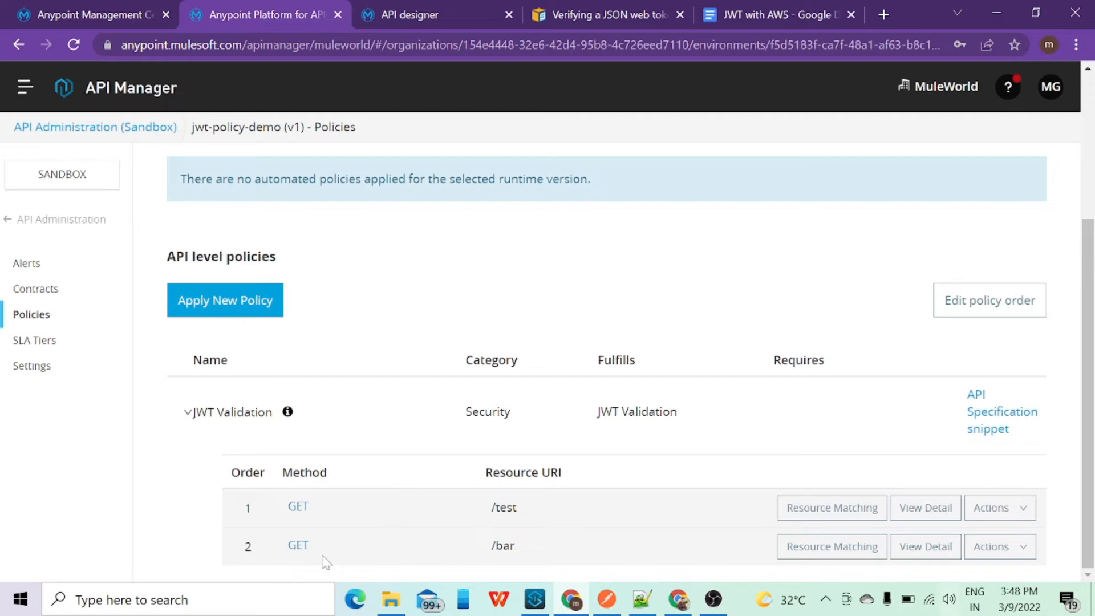
Step: Examine the mandatory custom claim expression for scope in the GET /bar entry's configuration detail, then close it
{"action": "left_click", "coordinate": [915, 548]}
{"action": "scroll", "coordinate": [677, 428], "scroll_direction": "down", "scroll_amount": 10}
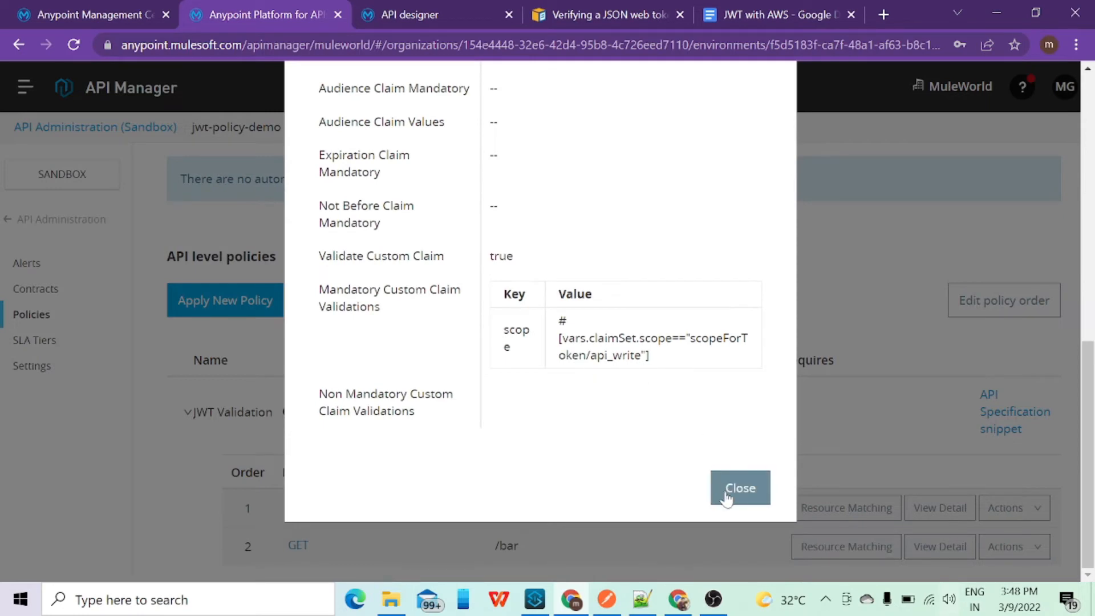
{"action": "left_click", "coordinate": [726, 498]}
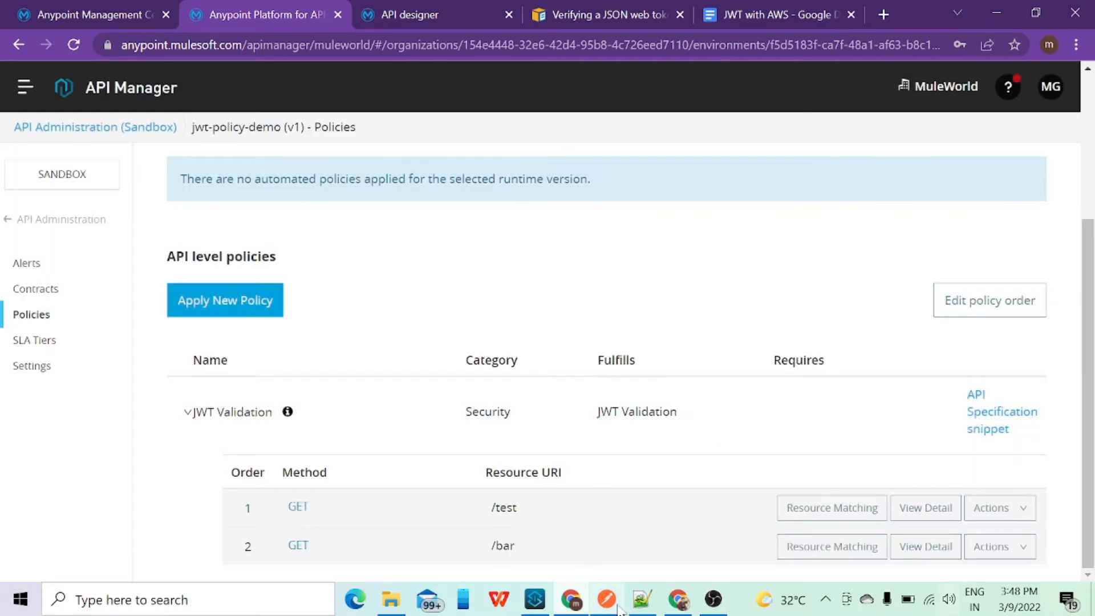
Step: Open the logs of the testing-jwt-validation-policy application in Runtime Manager
{"action": "left_click", "coordinate": [112, 16]}
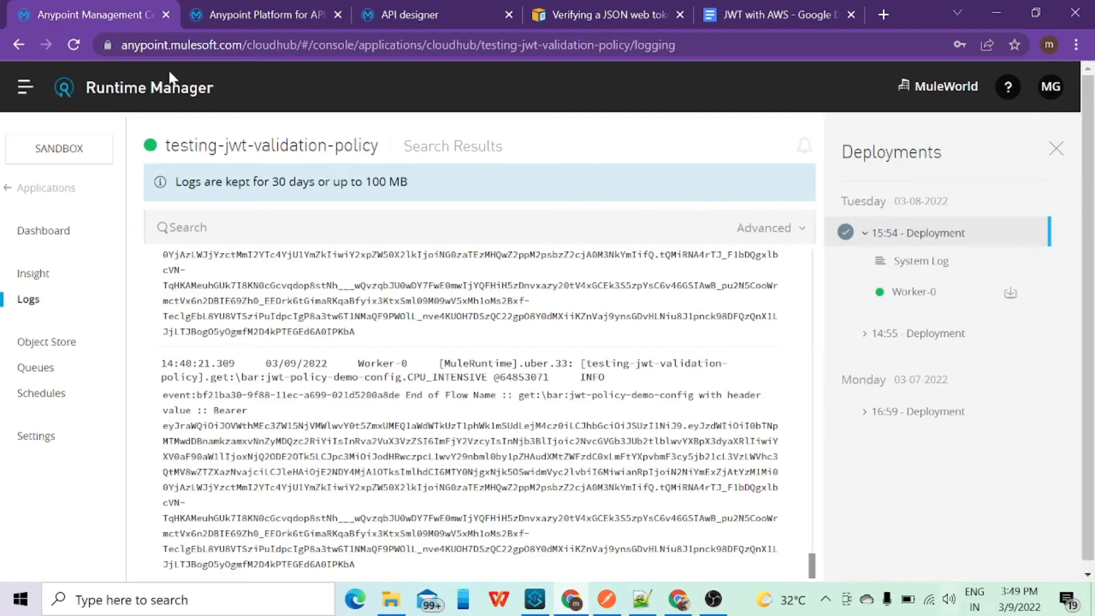
{"action": "left_click", "coordinate": [41, 194]}
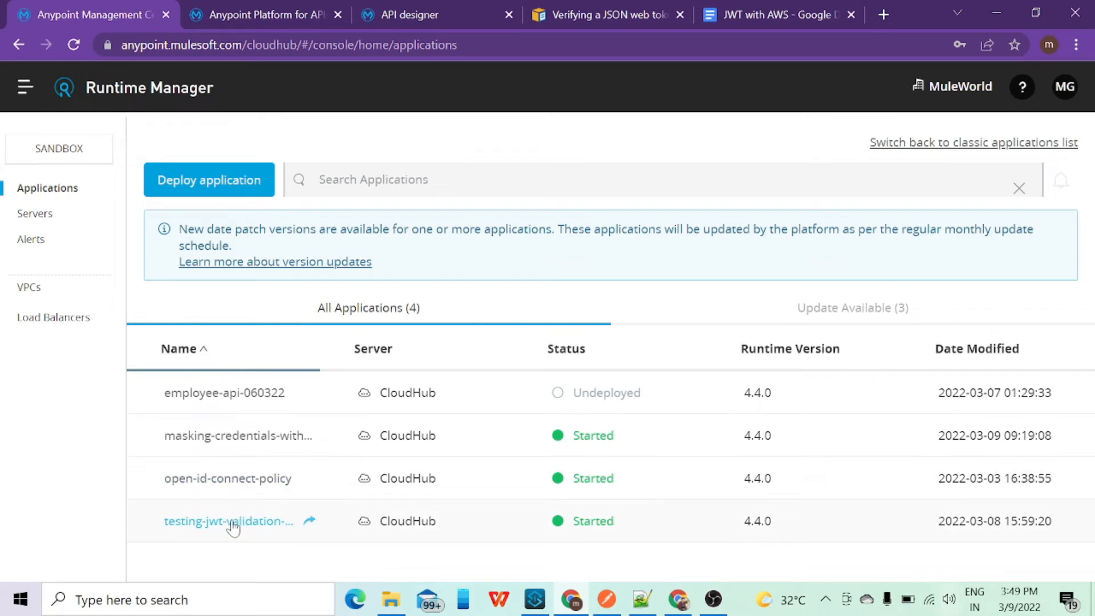
{"action": "left_click", "coordinate": [231, 521]}
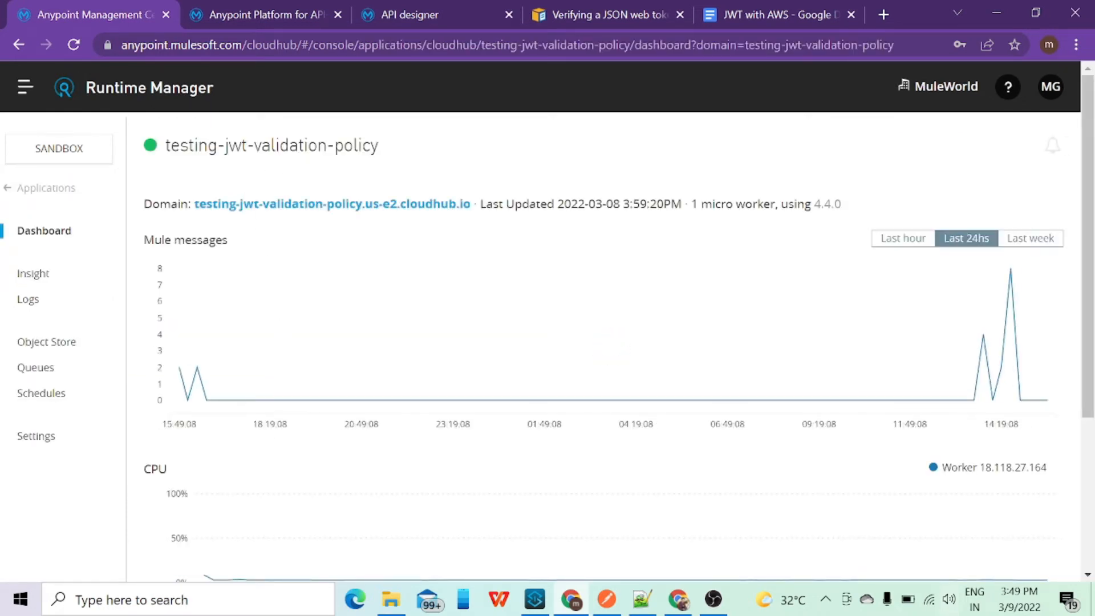
{"action": "left_click", "coordinate": [30, 303]}
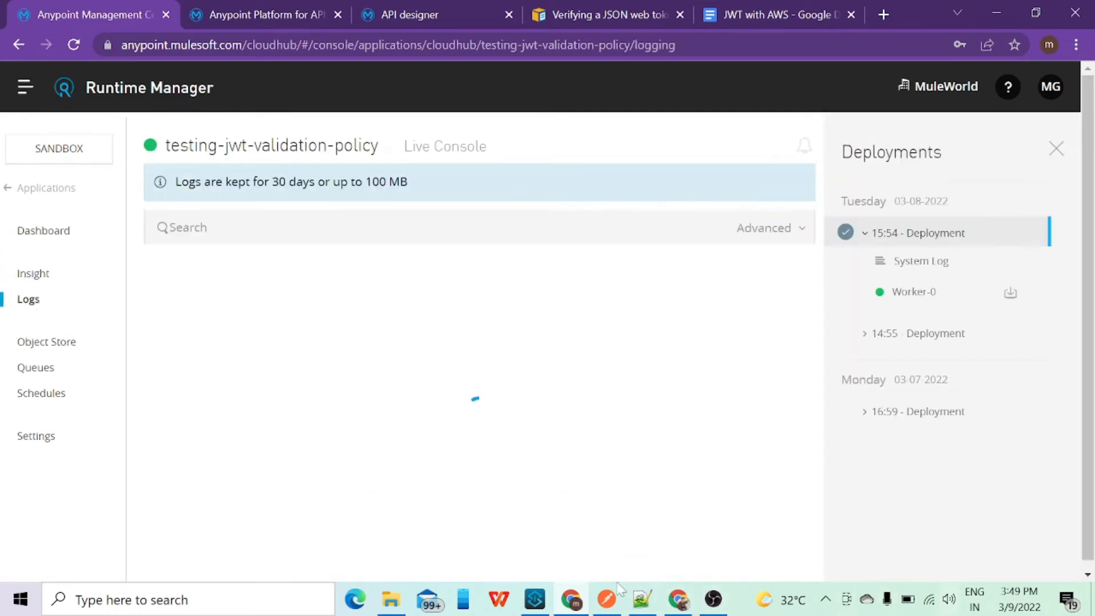
Step: Switch to Postman, set the generate-token request's scope parameter to scopeForToken/api_read and send the request
{"action": "left_click", "coordinate": [606, 599]}
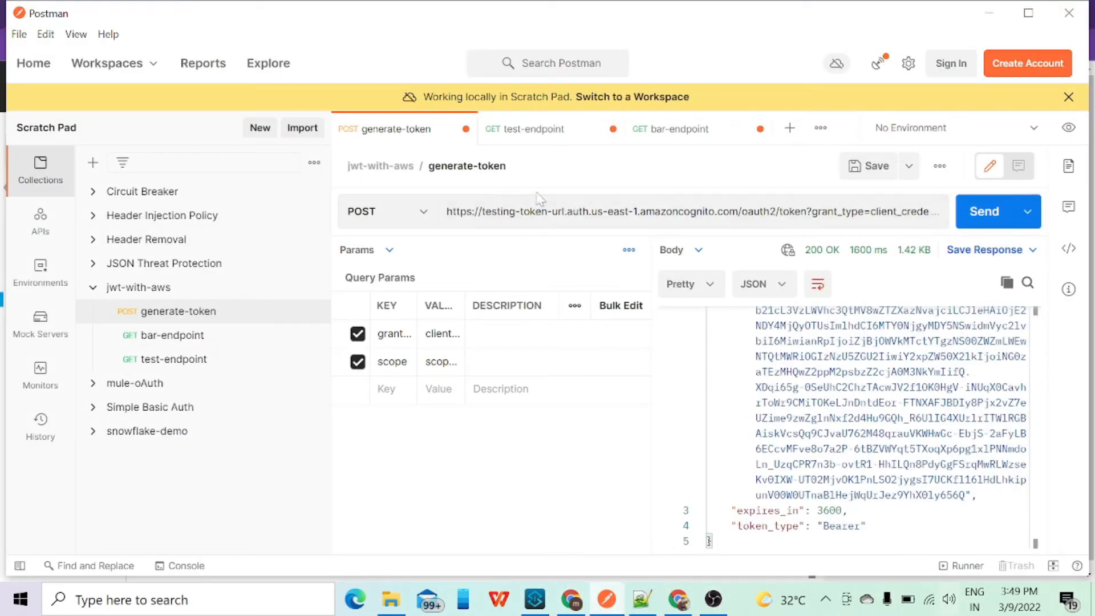
{"action": "left_click", "coordinate": [614, 307]}
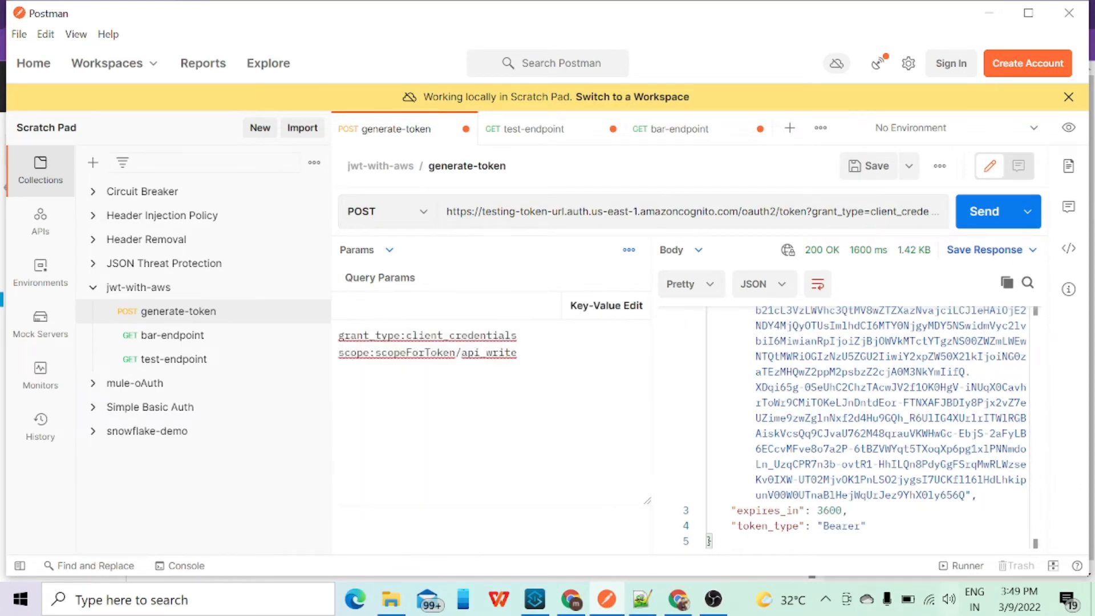
{"action": "key", "text": "BackSpace"}
{"action": "key", "text": "BackSpace"}
{"action": "left_click", "coordinate": [604, 310]}
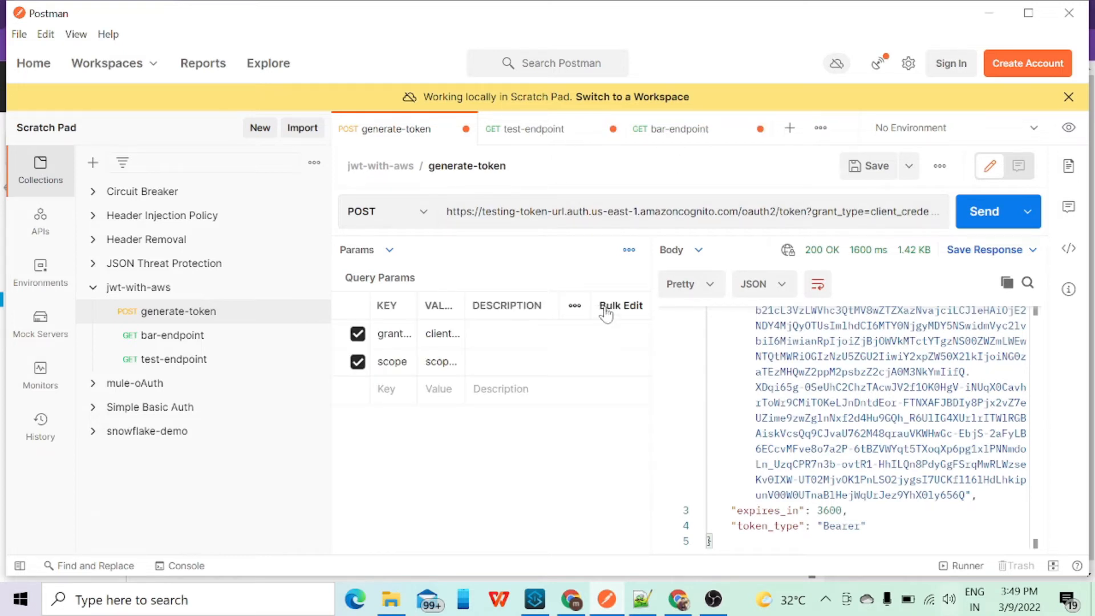
{"action": "left_click", "coordinate": [975, 222]}
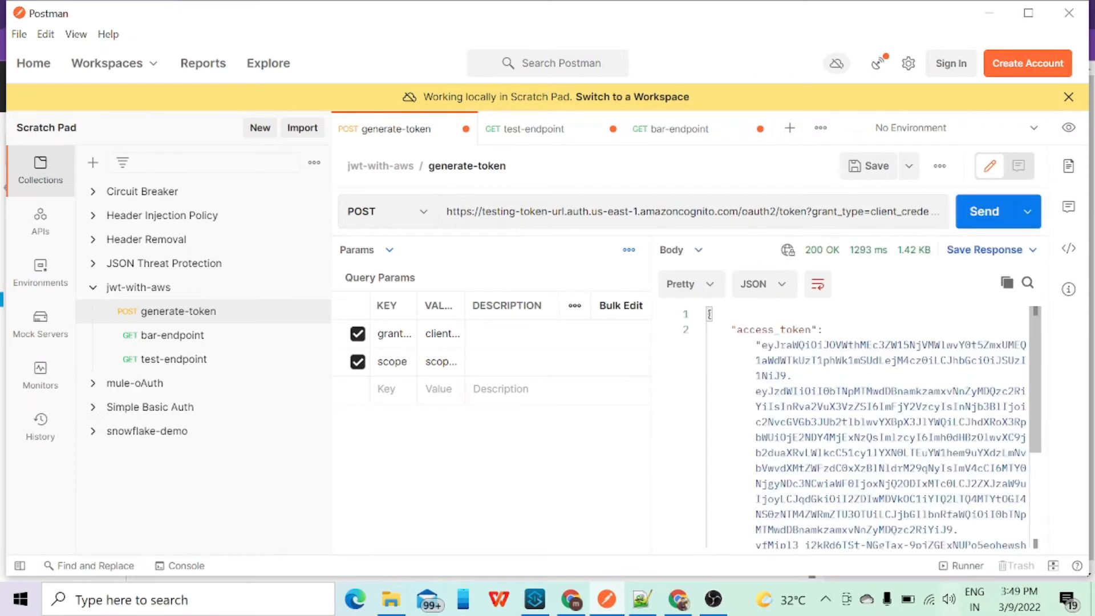
Step: Copy the new access token, replace the Bearer token in bar-endpoint's Authorization header with it and send the request
{"action": "left_click_drag", "start_coordinate": [758, 344], "coordinate": [964, 495]}
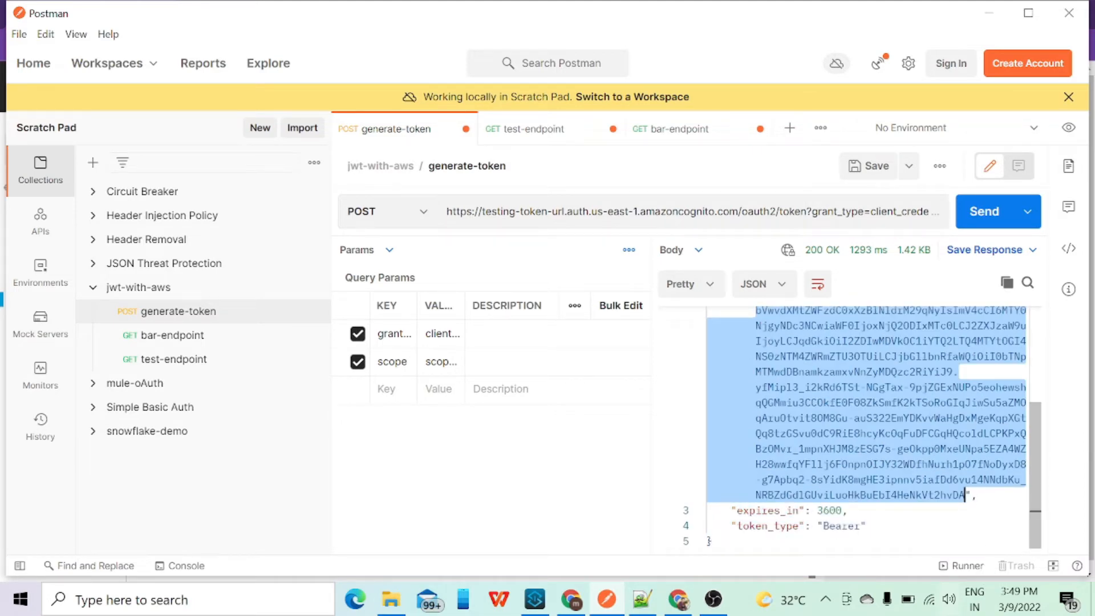
{"action": "left_click", "coordinate": [669, 137]}
{"action": "left_click", "coordinate": [573, 308]}
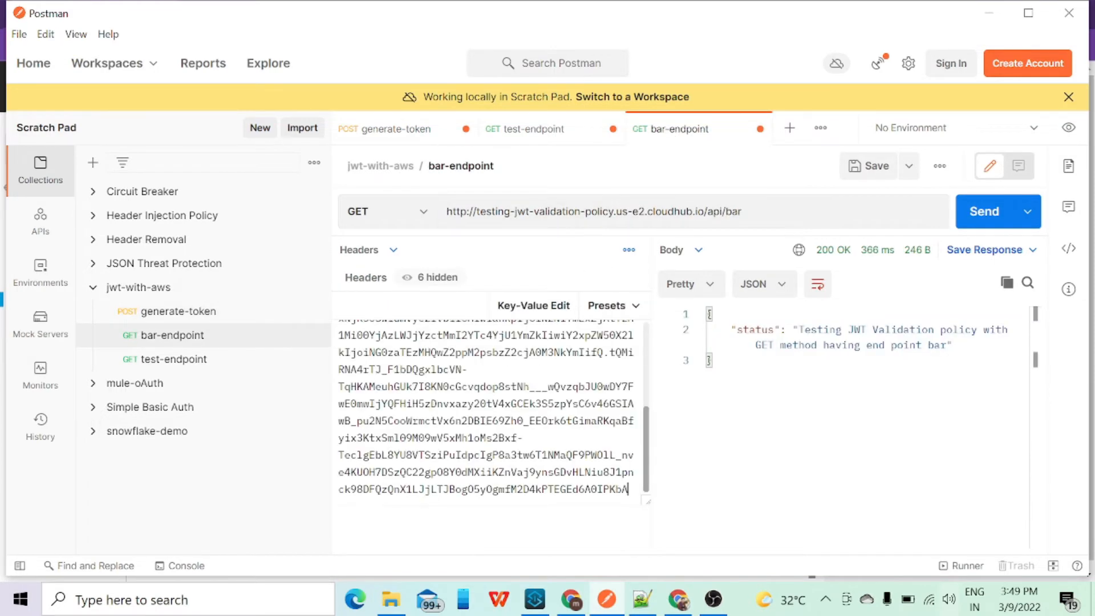
{"action": "scroll", "coordinate": [490, 413], "scroll_direction": "up", "scroll_amount": 3}
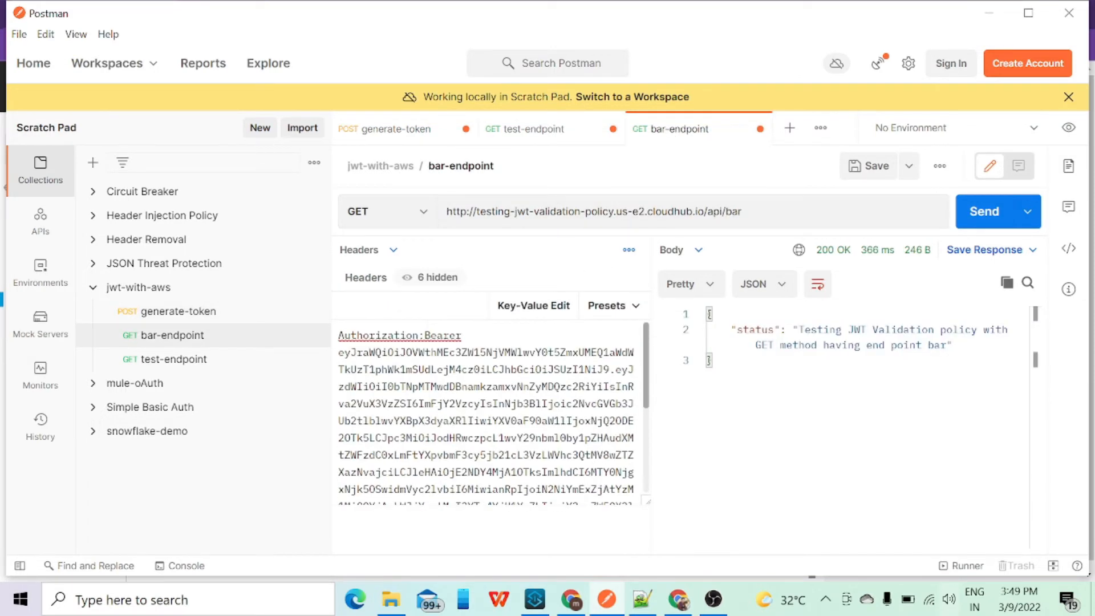
{"action": "left_click_drag", "start_coordinate": [339, 352], "coordinate": [629, 489]}
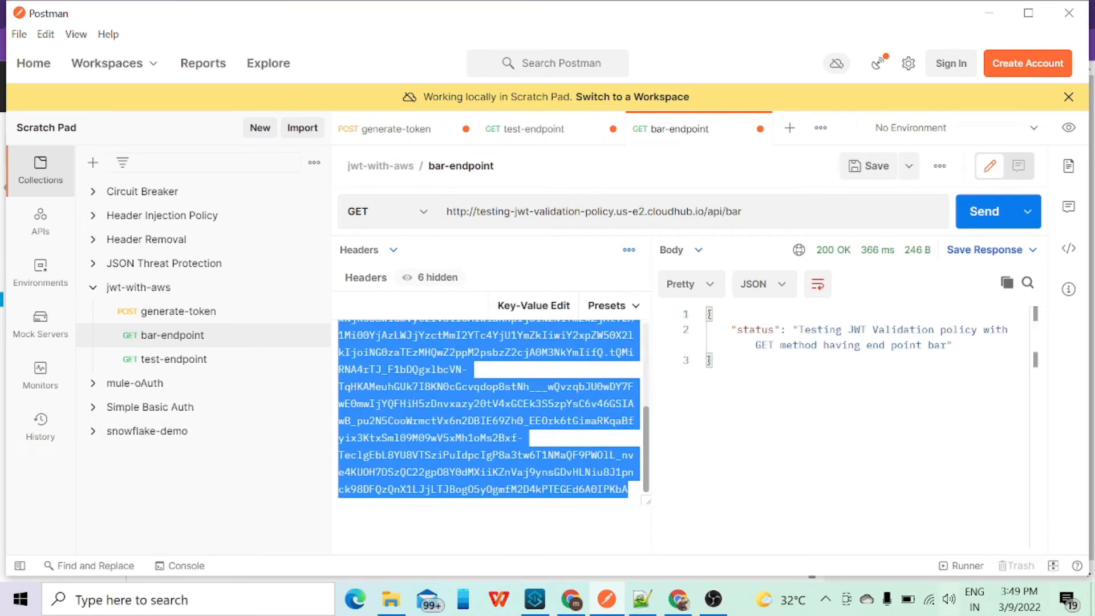
{"action": "key", "text": "ctrl+v"}
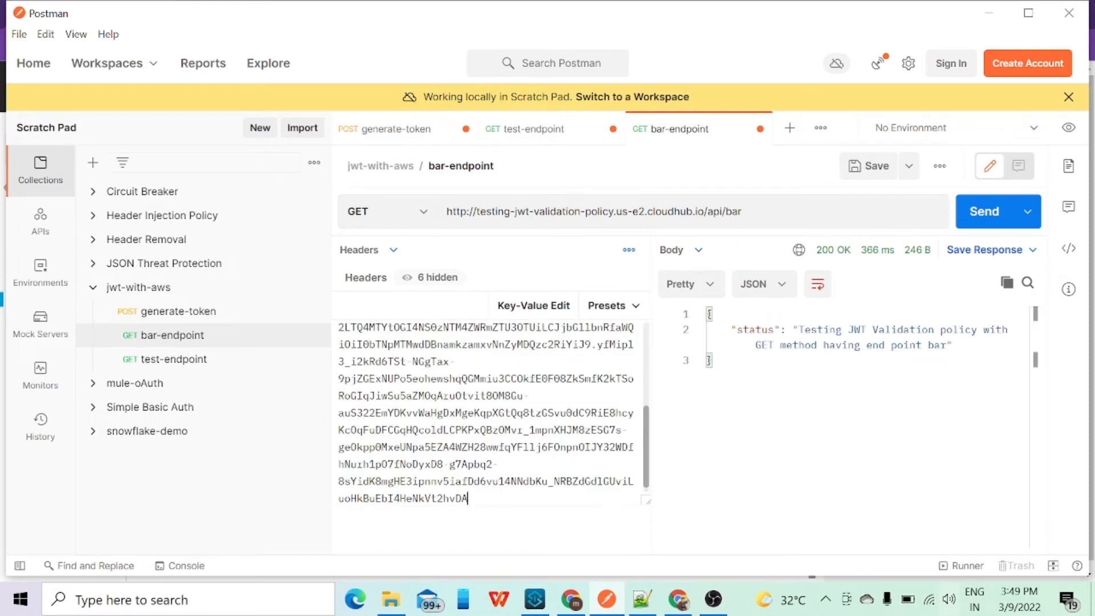
{"action": "left_click", "coordinate": [533, 311]}
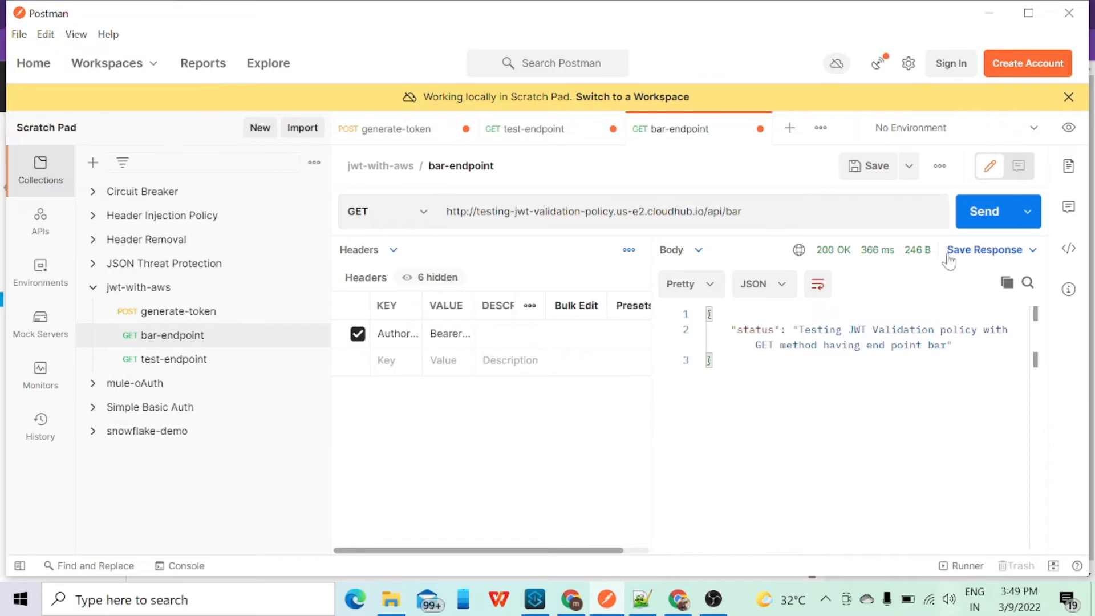
{"action": "left_click", "coordinate": [972, 219]}
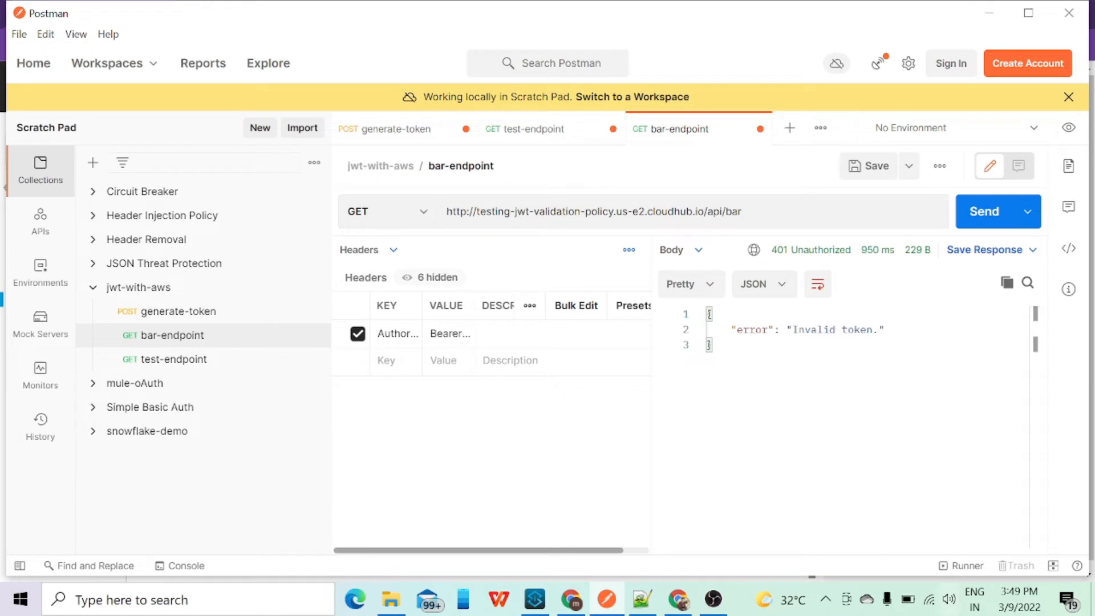
Step: Disable the Authorization header of the test-endpoint request and send it without a token
{"action": "left_click", "coordinate": [550, 135]}
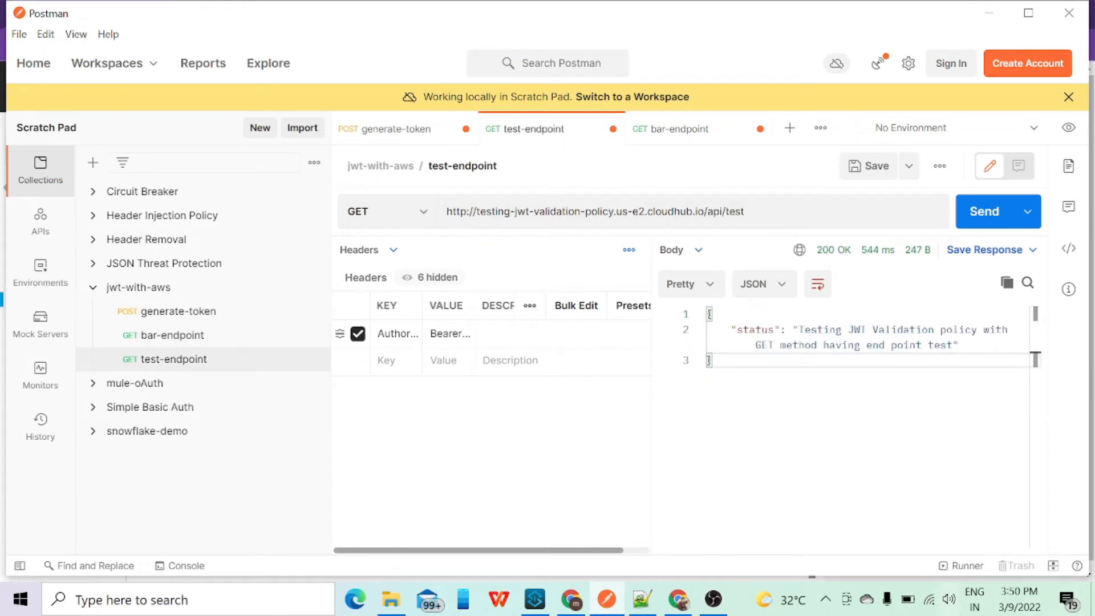
{"action": "left_click", "coordinate": [570, 308]}
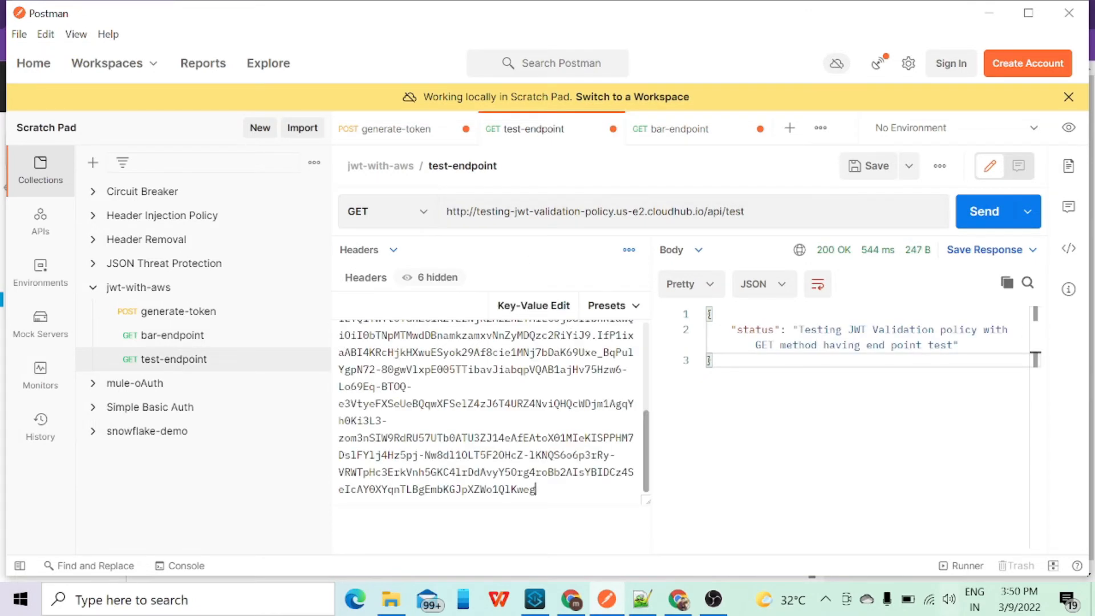
{"action": "left_click_drag", "start_coordinate": [536, 490], "coordinate": [340, 352]}
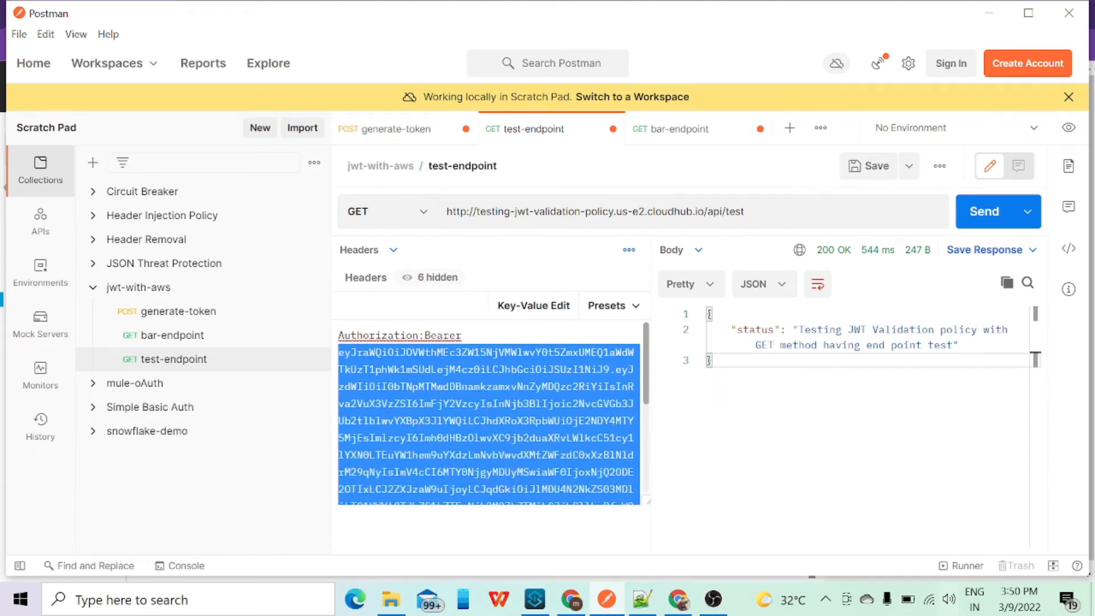
{"action": "left_click", "coordinate": [536, 306]}
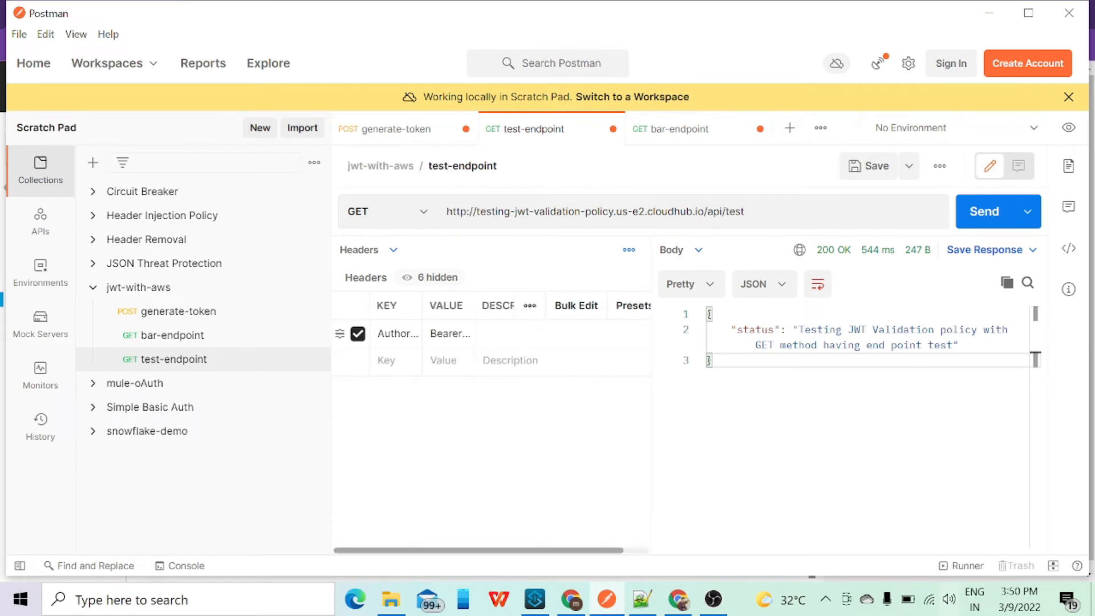
{"action": "left_click", "coordinate": [357, 333]}
{"action": "left_click", "coordinate": [985, 211]}
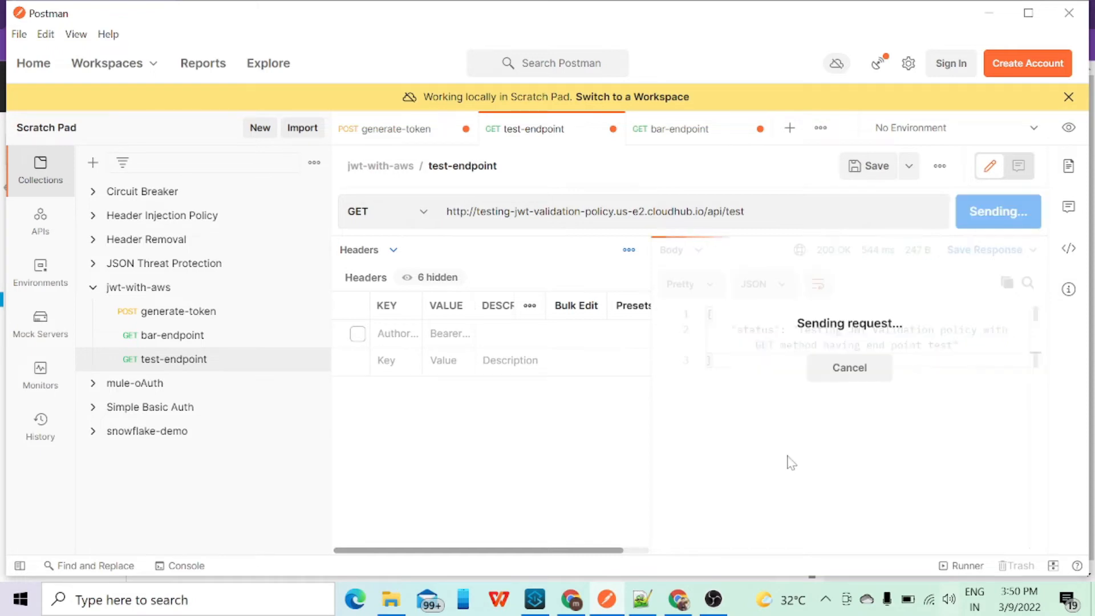
Step: Re-enable test-endpoint's Authorization header, replace its Bearer token with the copied access token and send the request
{"action": "left_click", "coordinate": [357, 334]}
{"action": "left_click", "coordinate": [576, 305]}
{"action": "scroll", "coordinate": [490, 411], "scroll_direction": "up", "scroll_amount": 4}
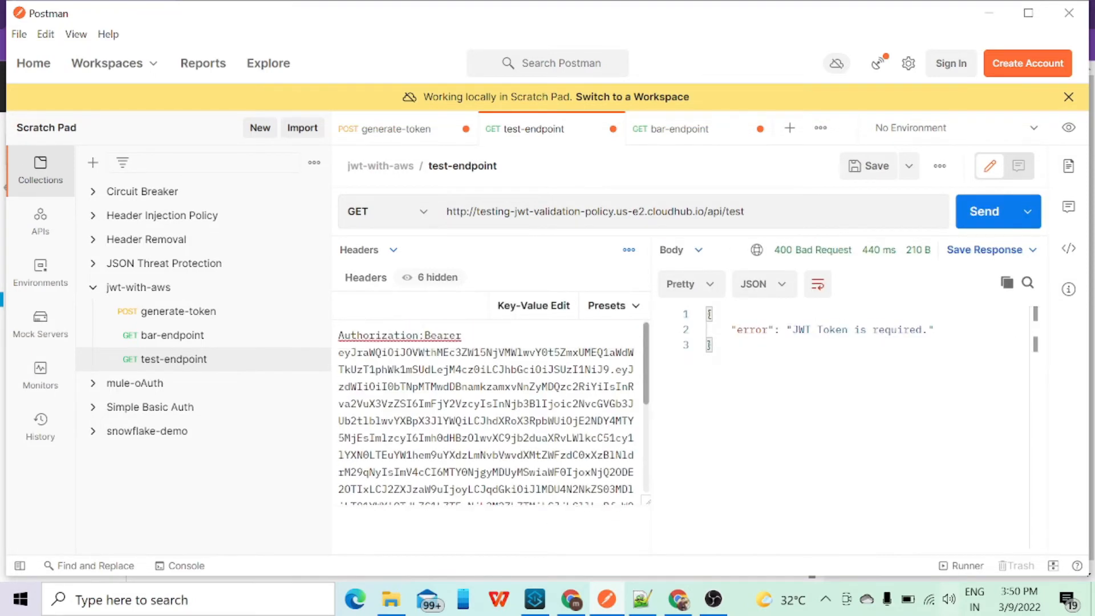
{"action": "key", "text": "ctrl+shift+End"}
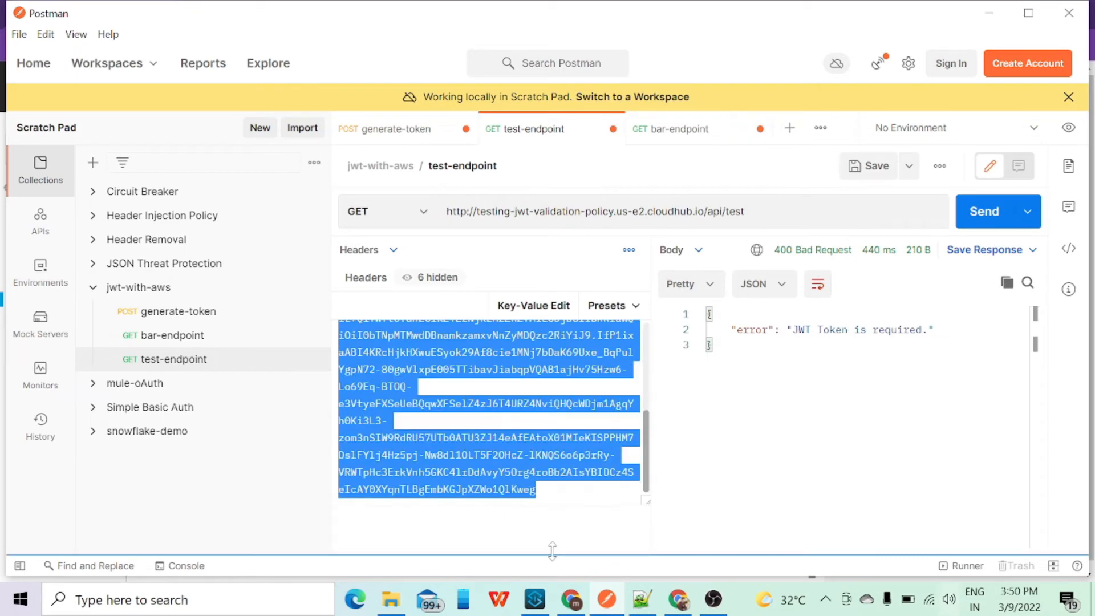
{"action": "key", "text": "ctrl+v"}
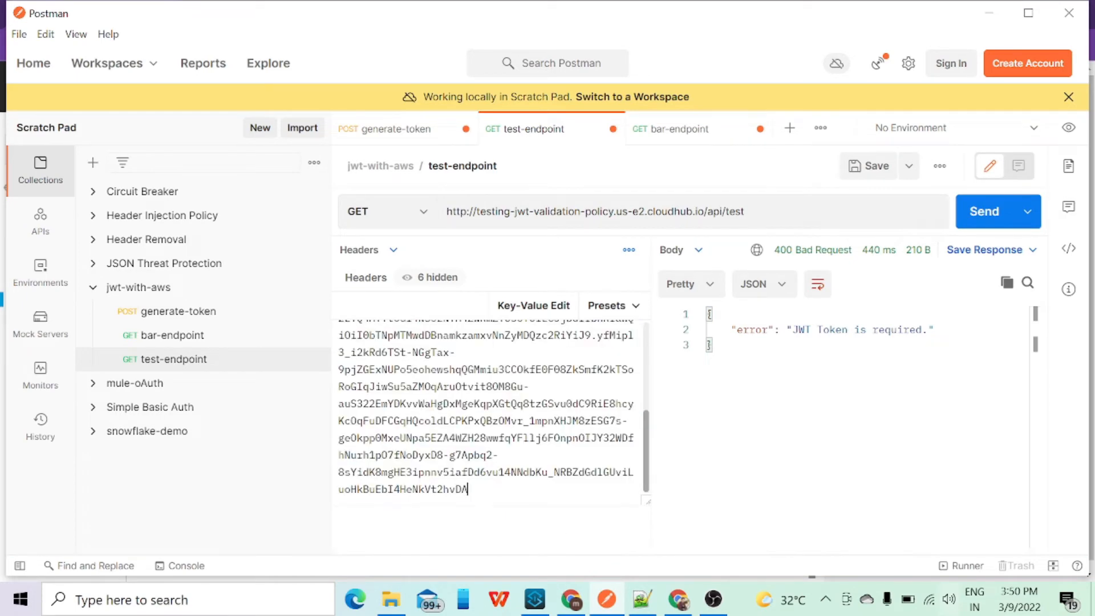
{"action": "left_click", "coordinate": [542, 311]}
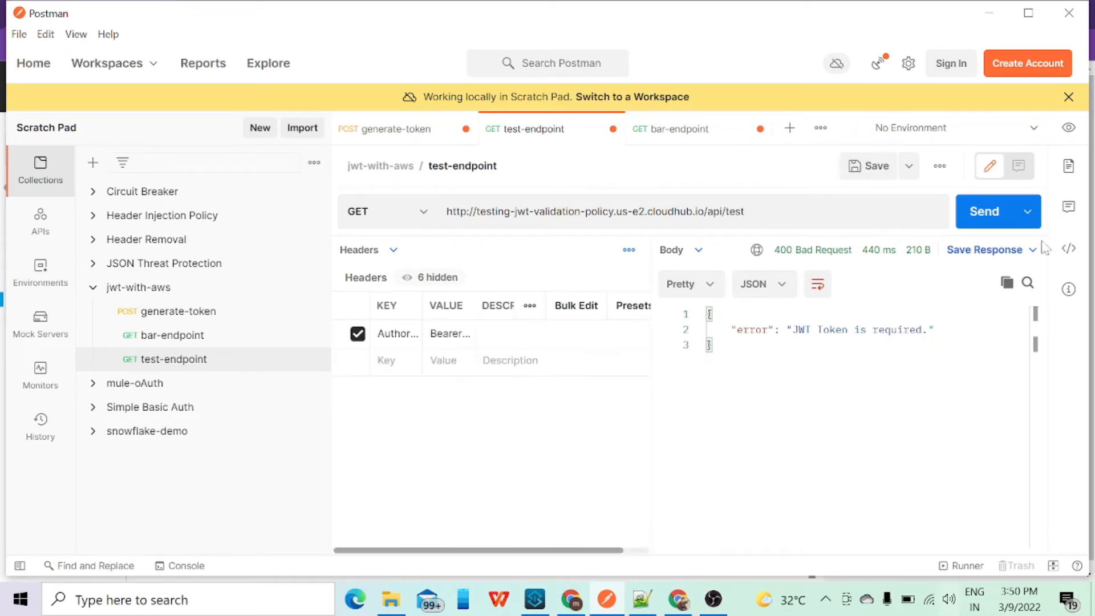
{"action": "left_click", "coordinate": [985, 213]}
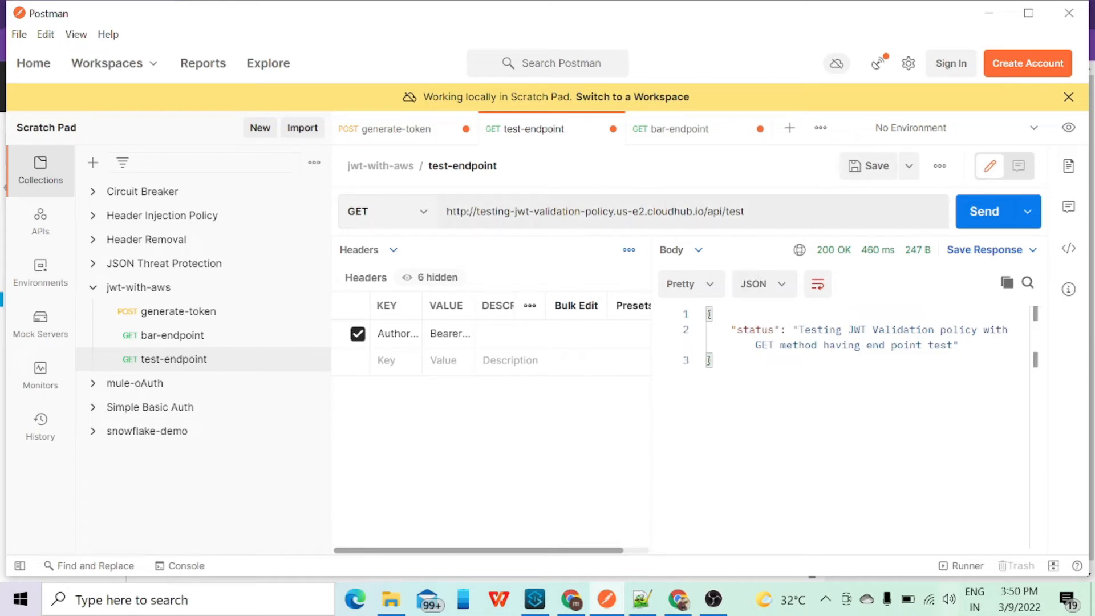
Step: Switch to the browser, check the application logs, and review the scope claim expression in the GET /test policy detail in API Manager
{"action": "left_click", "coordinate": [571, 599]}
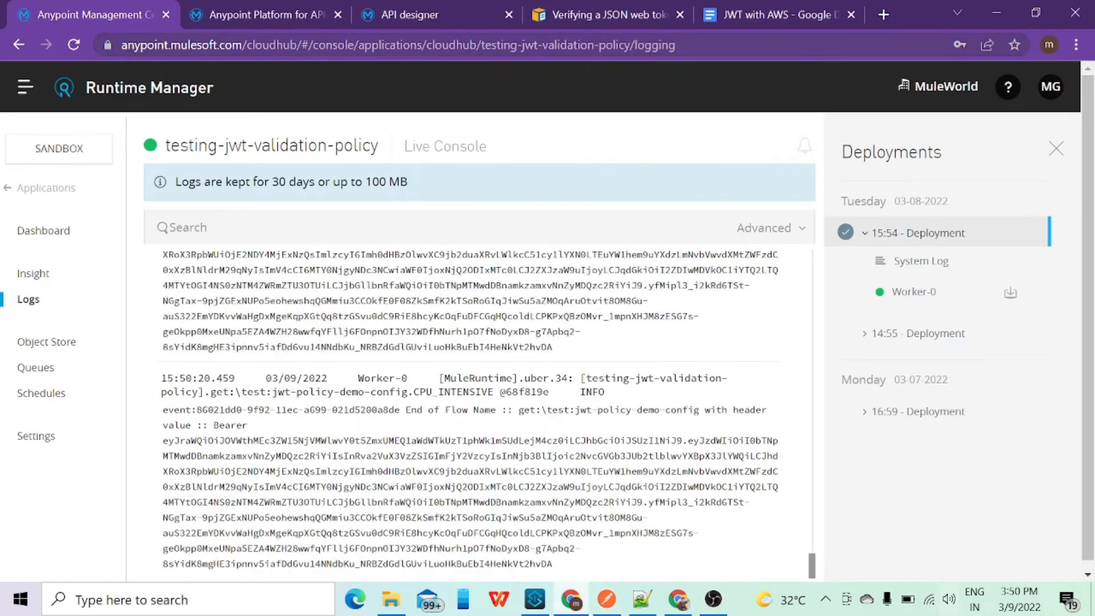
{"action": "left_click", "coordinate": [426, 10]}
{"action": "left_click", "coordinate": [283, 18]}
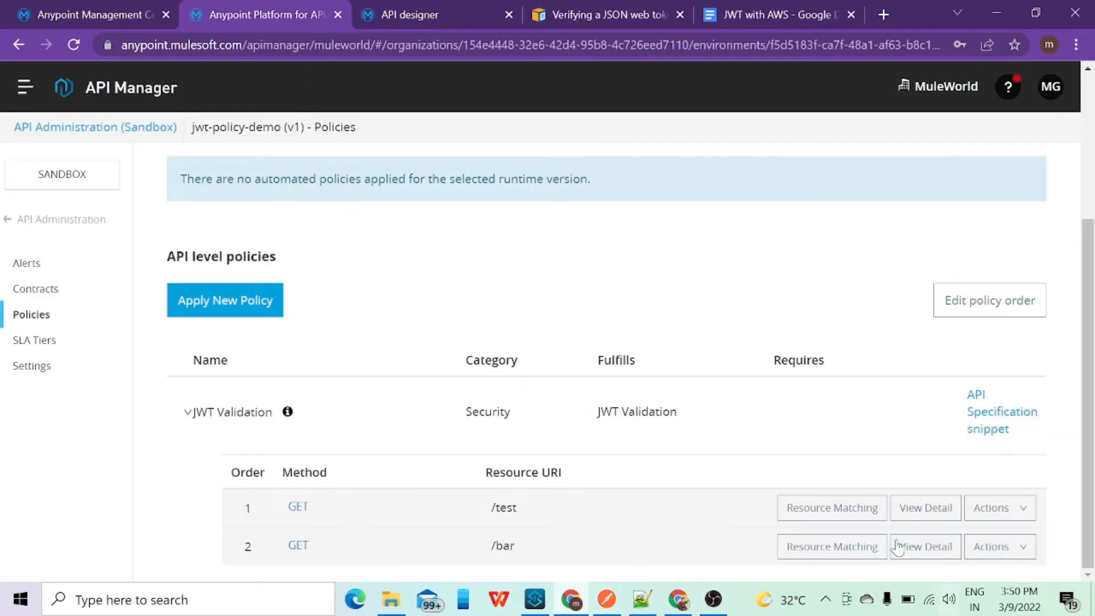
{"action": "left_click", "coordinate": [925, 507]}
{"action": "scroll", "coordinate": [586, 382], "scroll_direction": "down", "scroll_amount": 6}
{"action": "scroll", "coordinate": [587, 382], "scroll_direction": "down", "scroll_amount": 3}
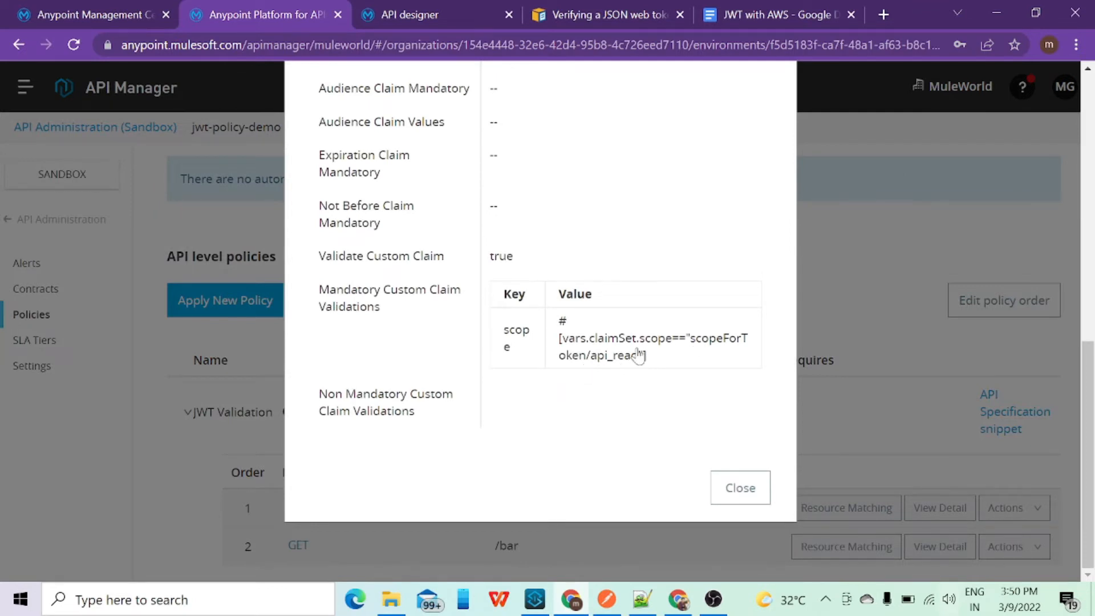
{"action": "left_click", "coordinate": [728, 494]}
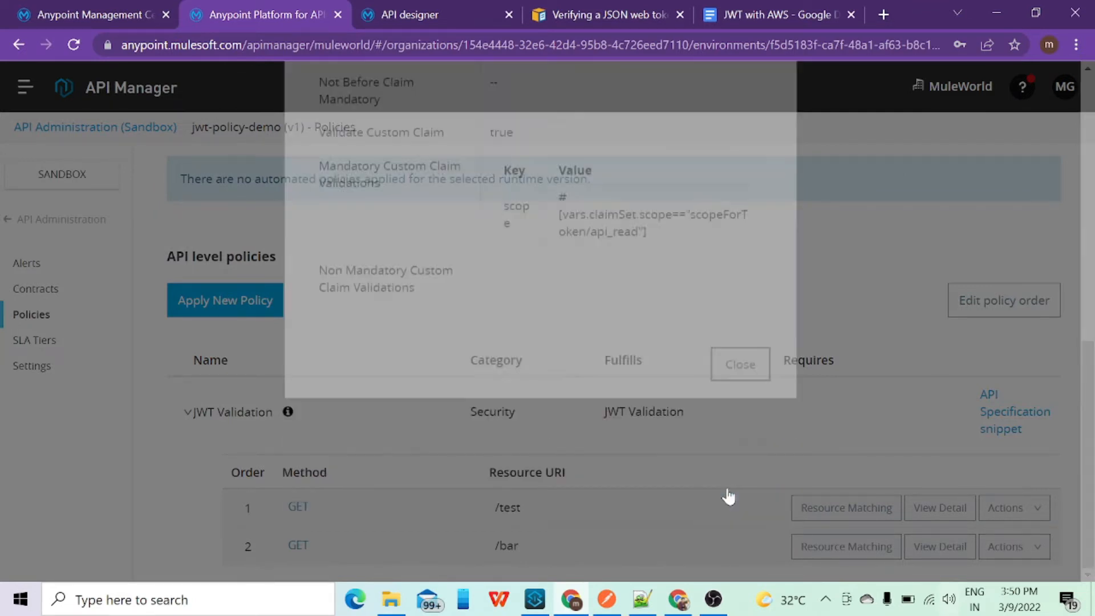
Step: Open jwt.io in a new browser tab and paste the copied access token to decode its payload
{"action": "left_click", "coordinate": [883, 15]}
{"action": "type", "text": "jwt."}
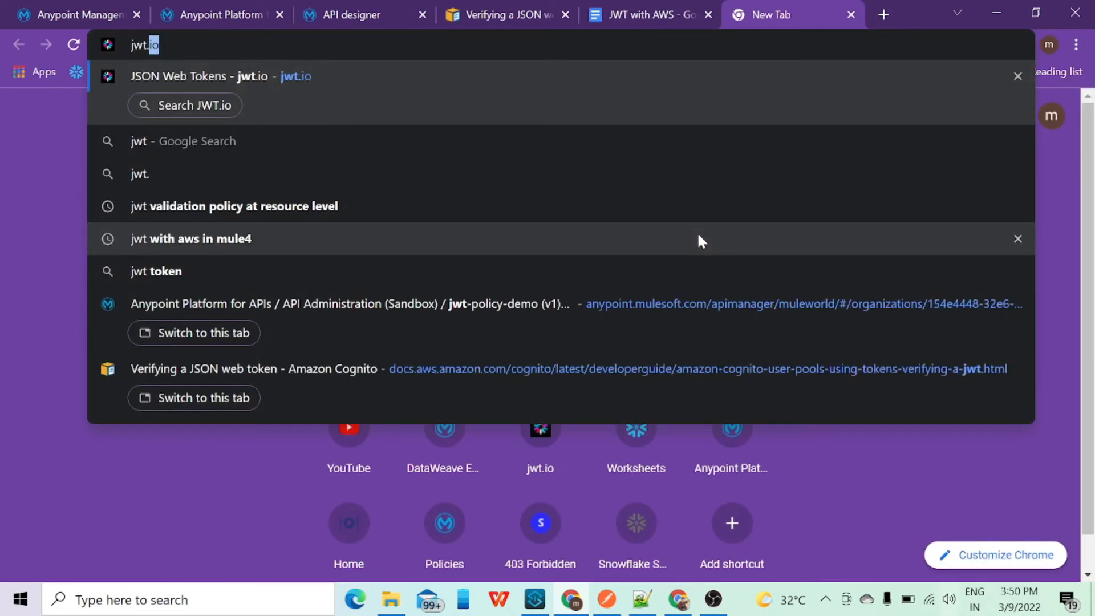
{"action": "key", "text": "Return"}
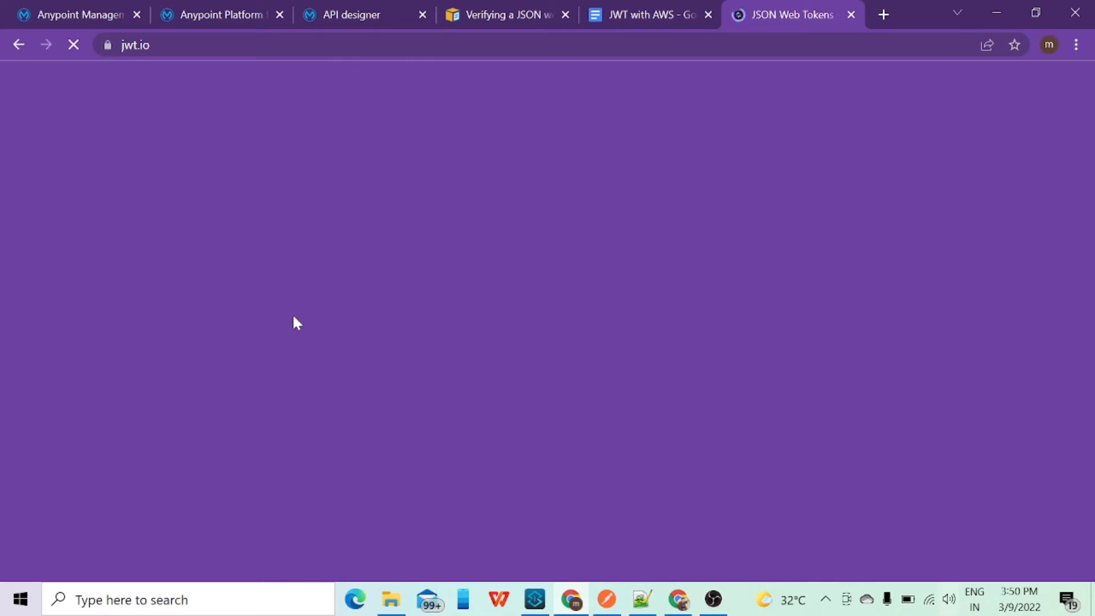
{"action": "scroll", "coordinate": [405, 361], "scroll_direction": "down", "scroll_amount": 8}
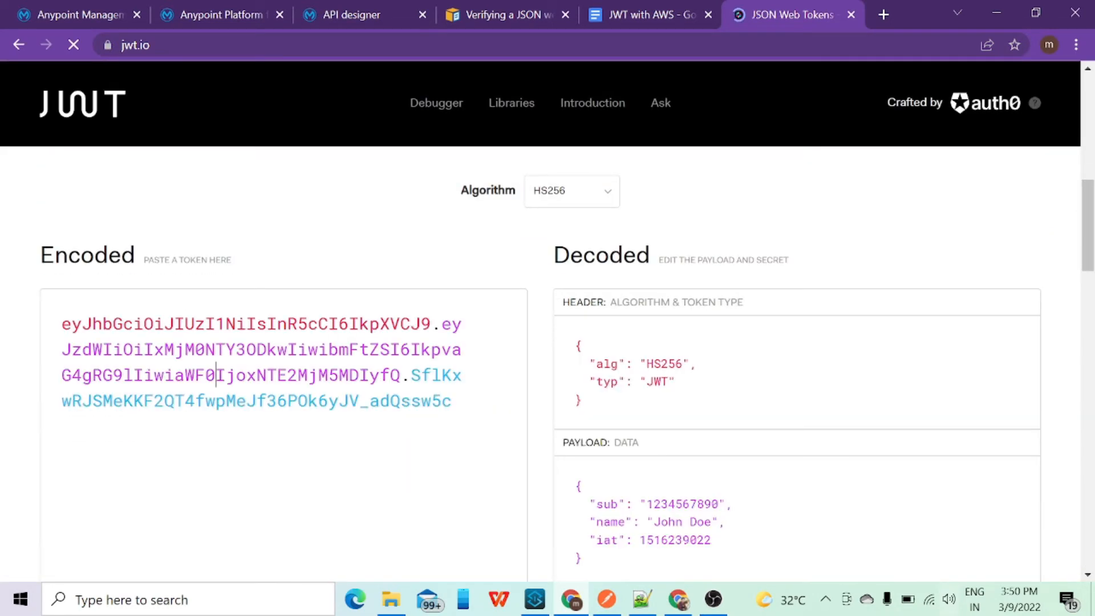
{"action": "key", "text": "ctrl+a"}
{"action": "key", "text": "ctrl+v"}
{"action": "scroll", "coordinate": [548, 365], "scroll_direction": "down", "scroll_amount": 3}
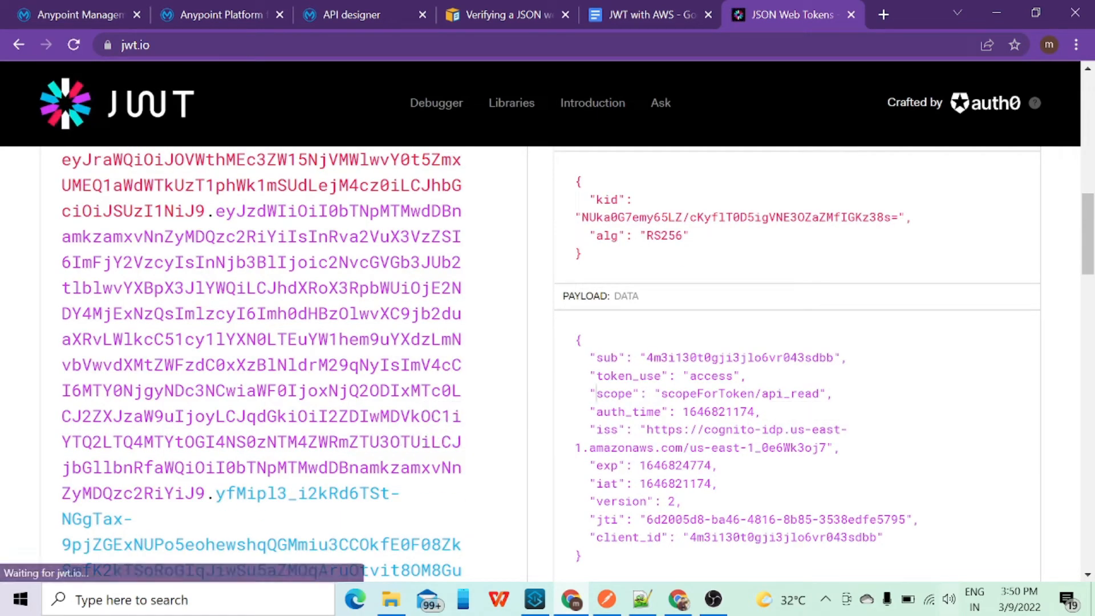
Step: Compare the decoded token's scope value on jwt.io with the mandatory scope claim expression in the GET /test policy detail in API Manager
{"action": "double_click", "coordinate": [614, 393]}
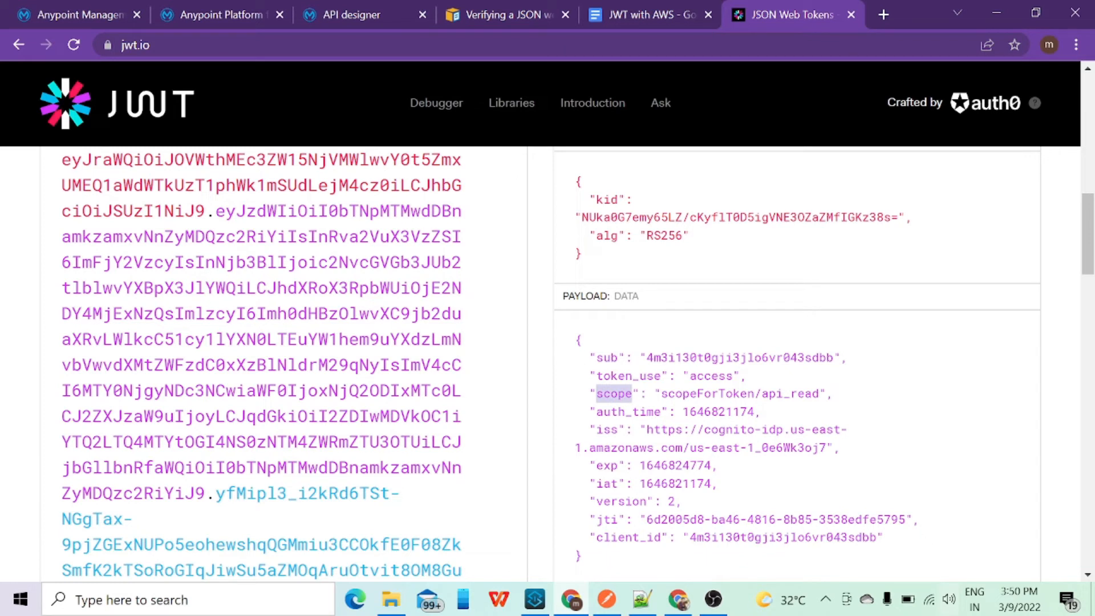
{"action": "left_click_drag", "start_coordinate": [654, 393], "coordinate": [812, 393]}
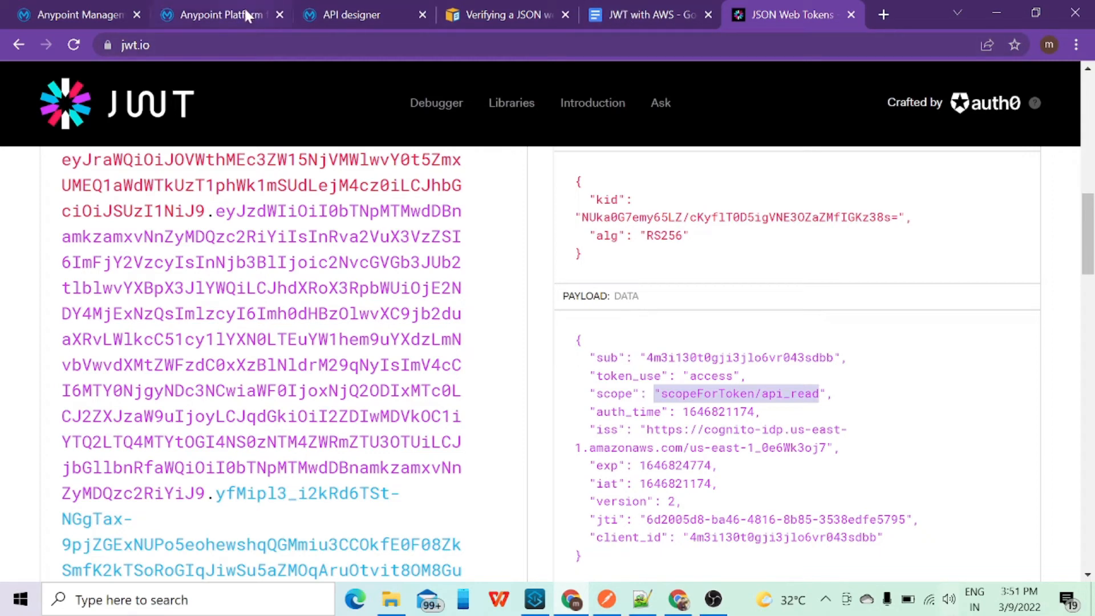
{"action": "left_click", "coordinate": [204, 17]}
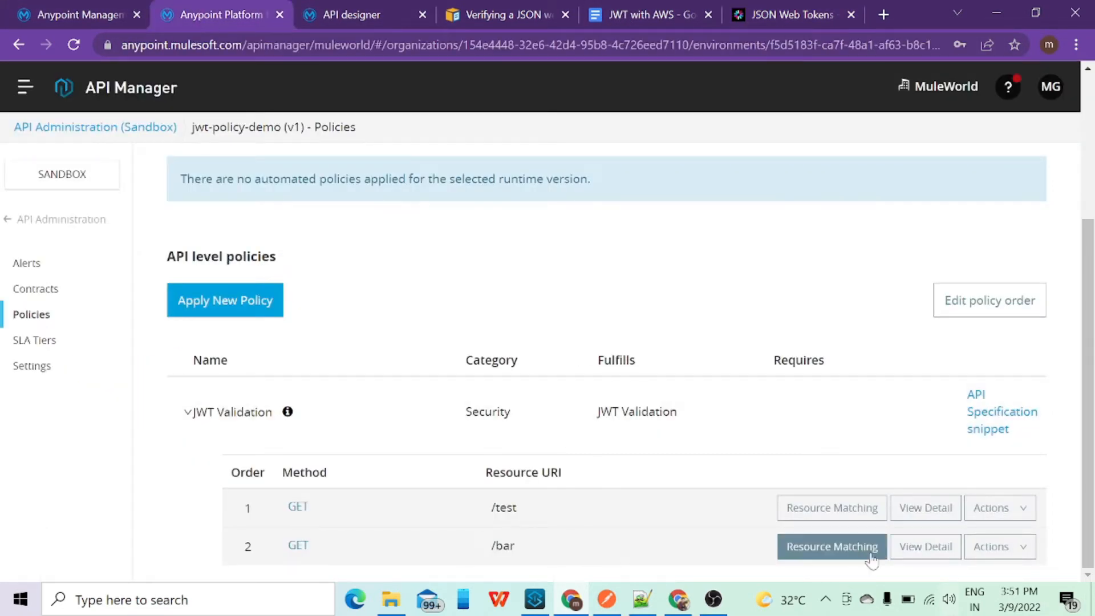
{"action": "left_click", "coordinate": [925, 508]}
{"action": "scroll", "coordinate": [568, 479], "scroll_direction": "down", "scroll_amount": 10}
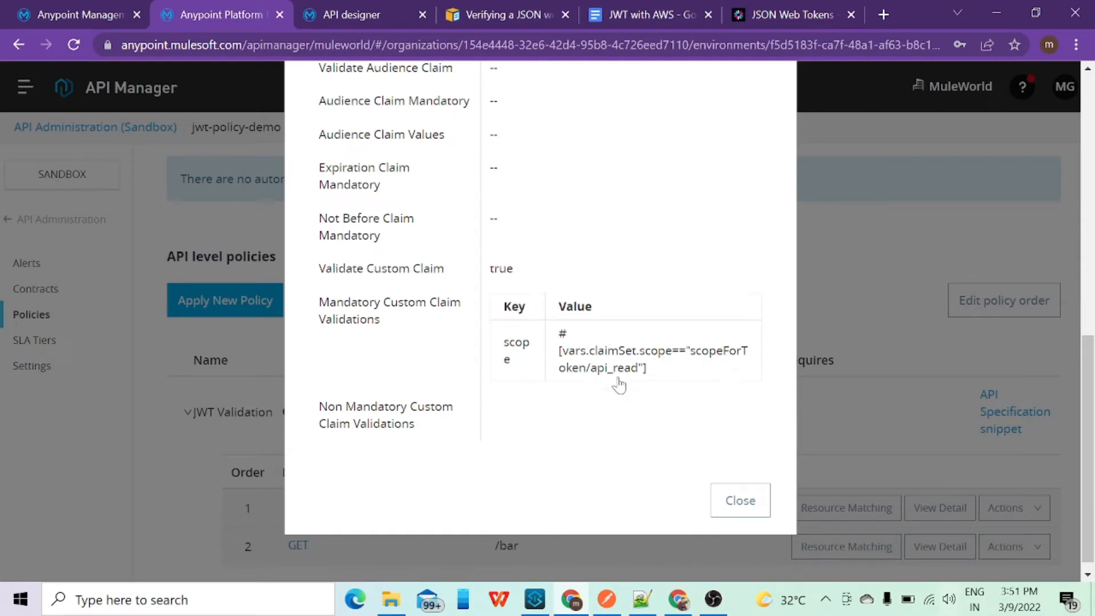
{"action": "left_click", "coordinate": [737, 508]}
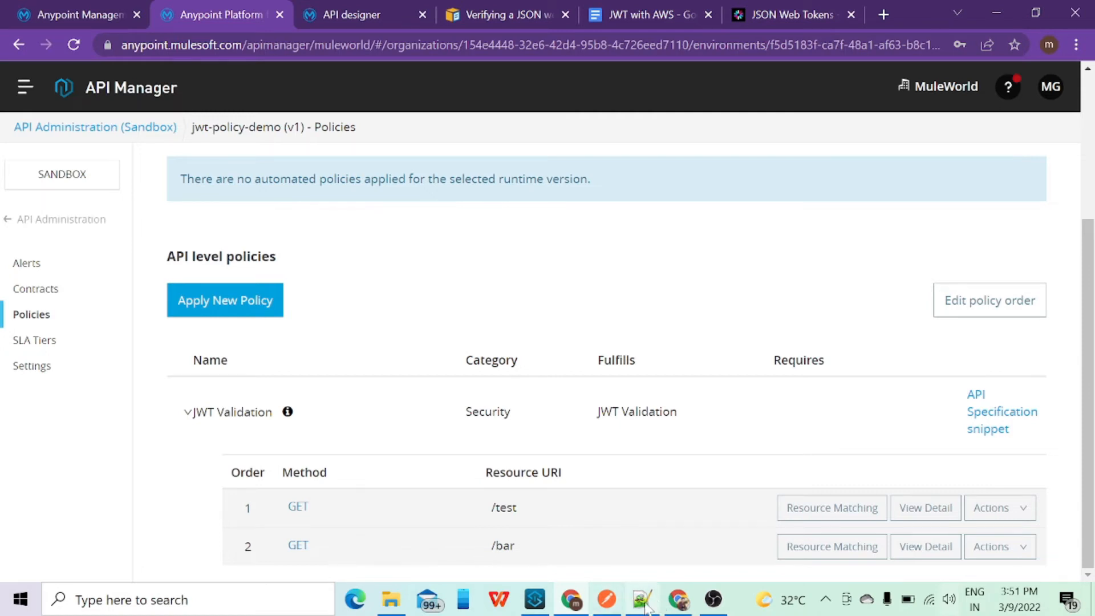
Step: Switch to Postman, change generate-token's scope parameter to scopeForToken/api_write, send the request and copy the new access token
{"action": "left_click", "coordinate": [607, 599]}
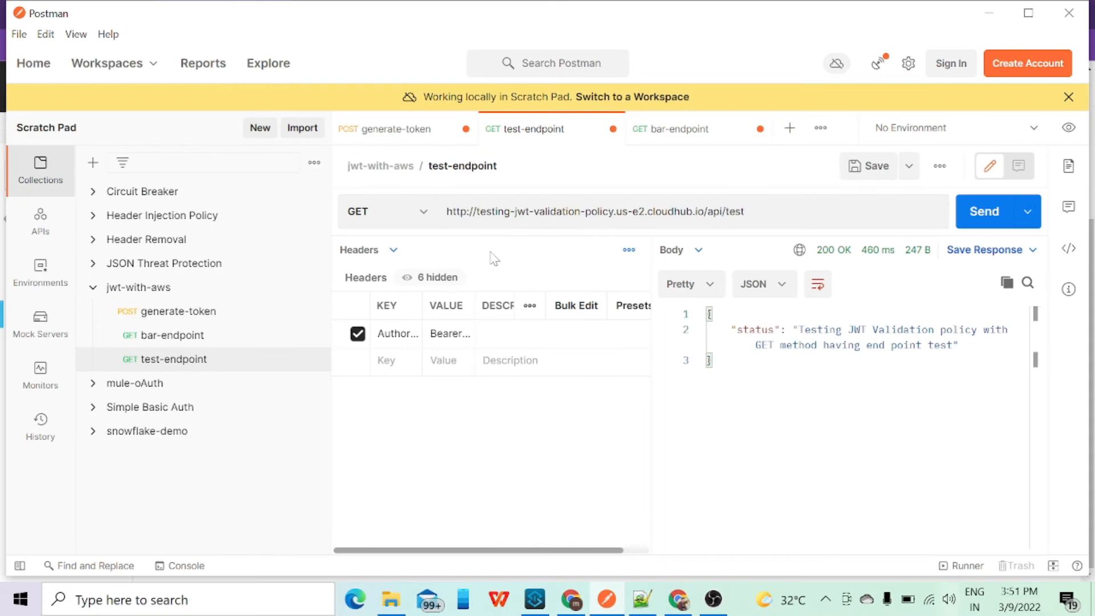
{"action": "left_click", "coordinate": [427, 128]}
{"action": "left_click", "coordinate": [621, 305]}
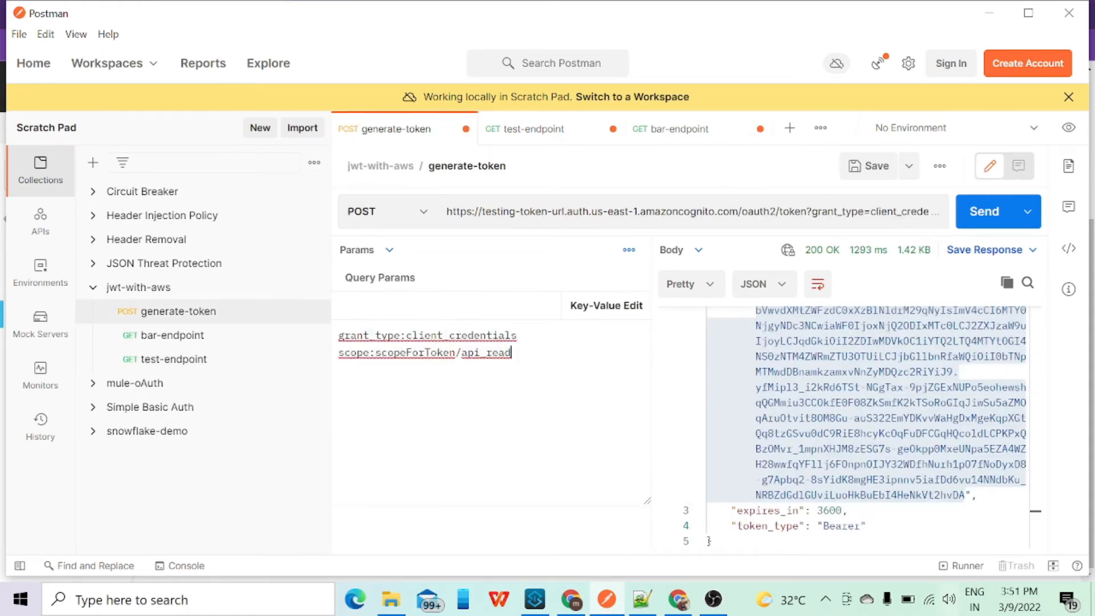
{"action": "key", "text": "BackSpace"}
{"action": "left_click", "coordinate": [595, 308]}
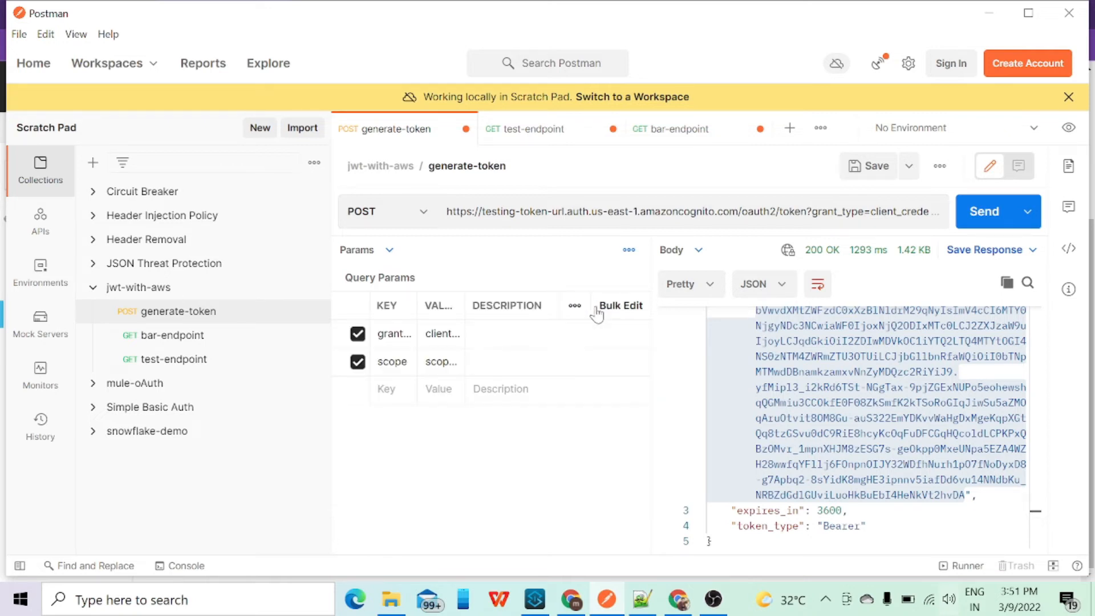
{"action": "left_click", "coordinate": [985, 211]}
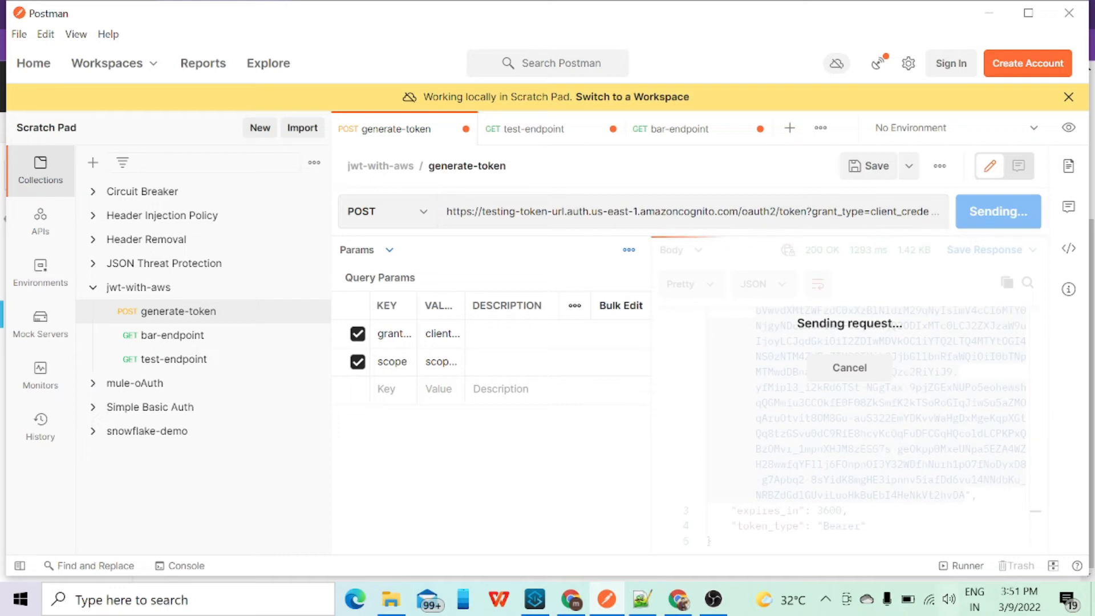
{"action": "left_click_drag", "start_coordinate": [757, 344], "coordinate": [964, 494]}
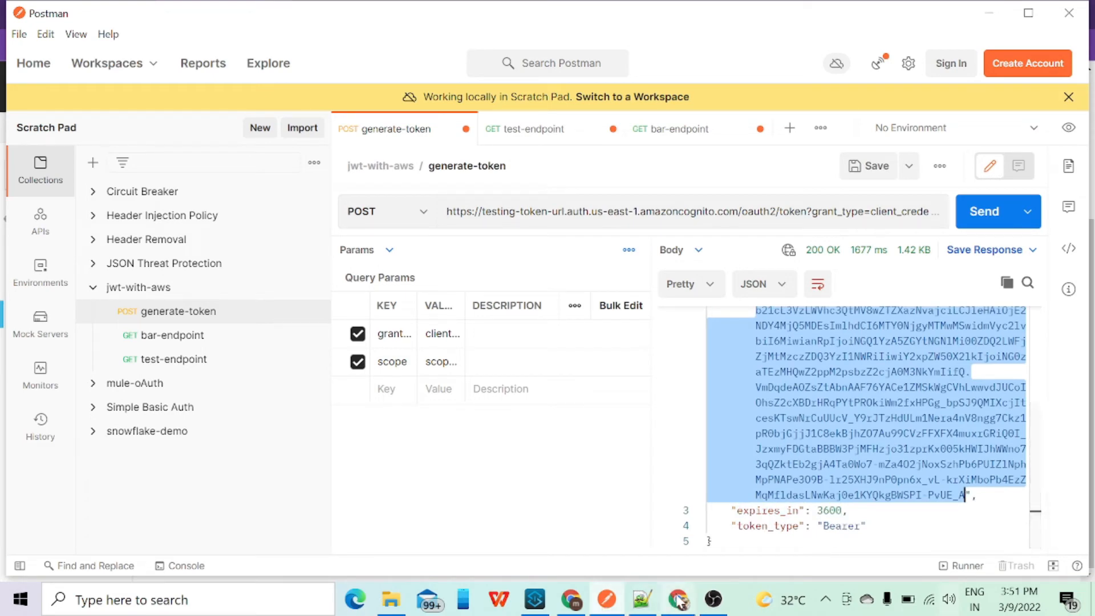
Step: Switch to jwt.io in the browser and replace the encoded token with the new access token to check its scope claim
{"action": "left_click", "coordinate": [570, 600]}
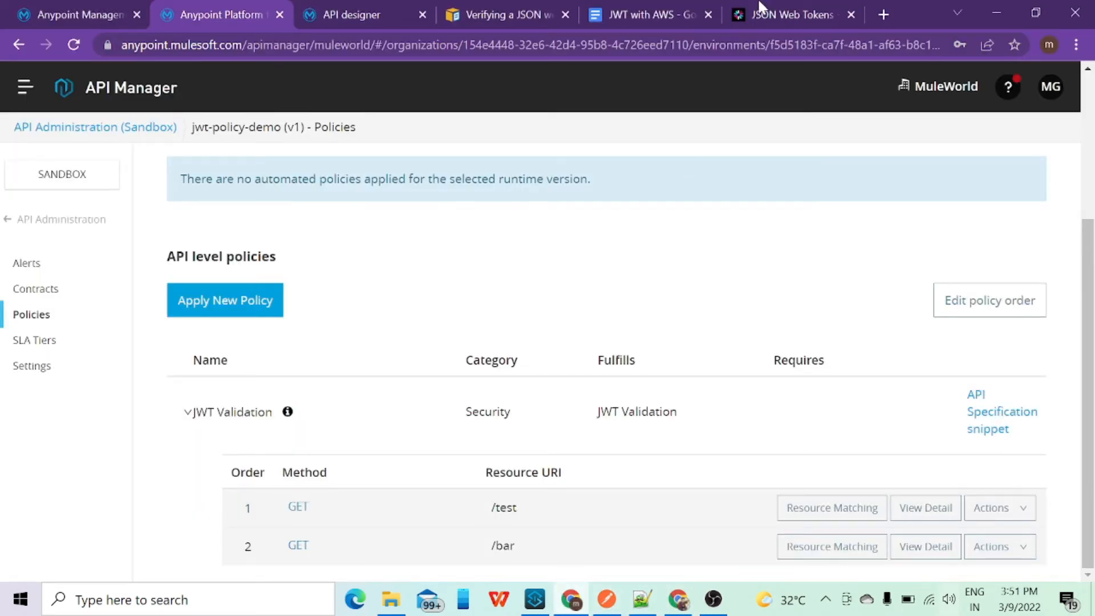
{"action": "left_click", "coordinate": [772, 10]}
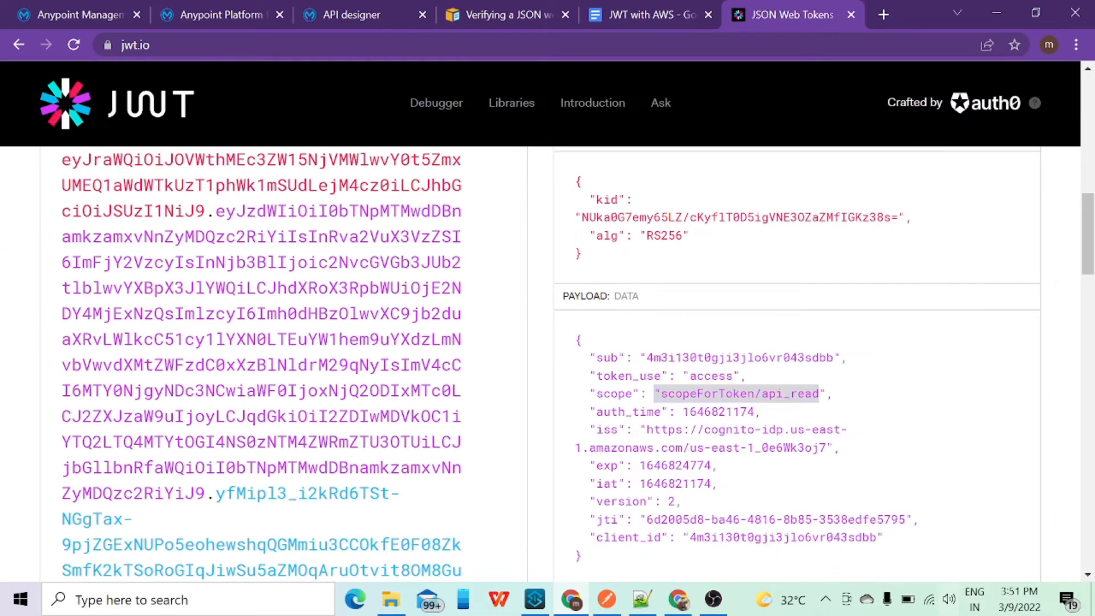
{"action": "key", "text": "ctrl+a"}
{"action": "key", "text": "ctrl+v"}
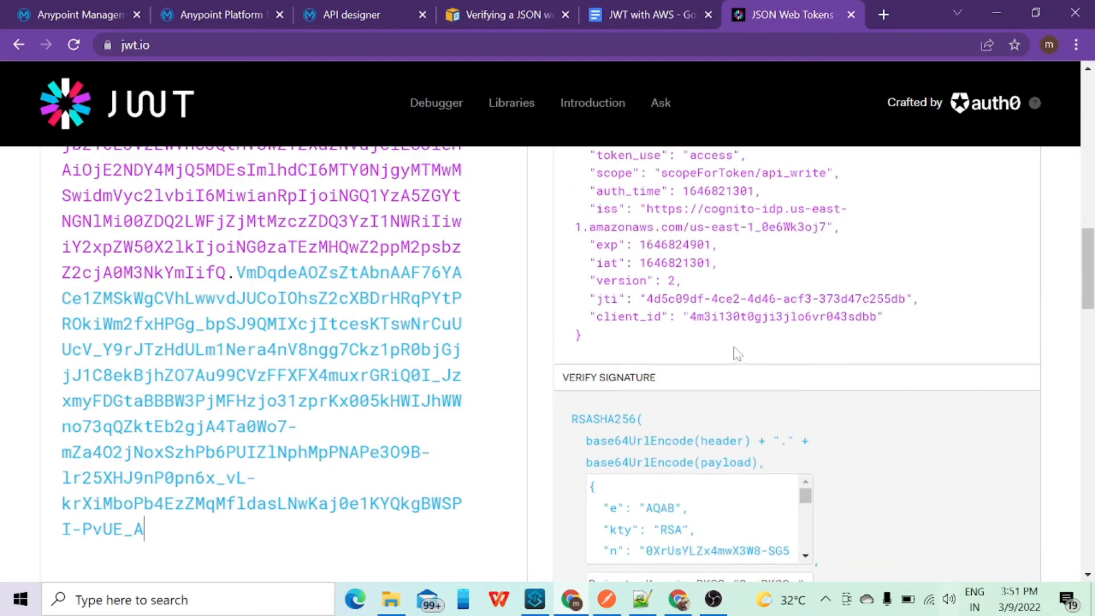
{"action": "scroll", "coordinate": [548, 365], "scroll_direction": "up", "scroll_amount": 3}
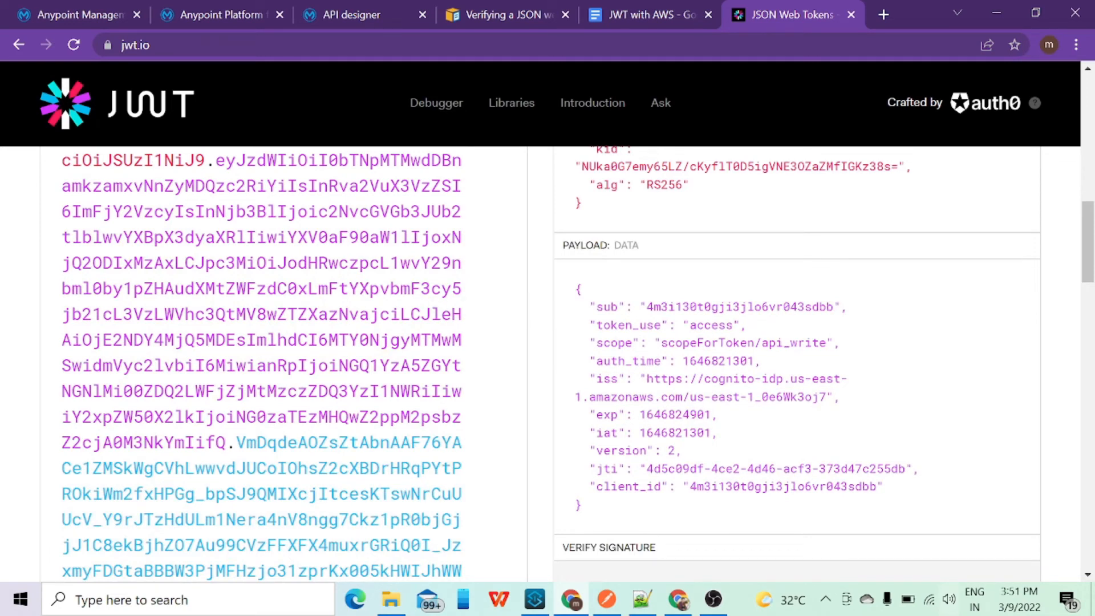
Step: Return to Postman, replace the Bearer token in test-endpoint's Authorization header with the new access token and send the request
{"action": "left_click", "coordinate": [607, 598]}
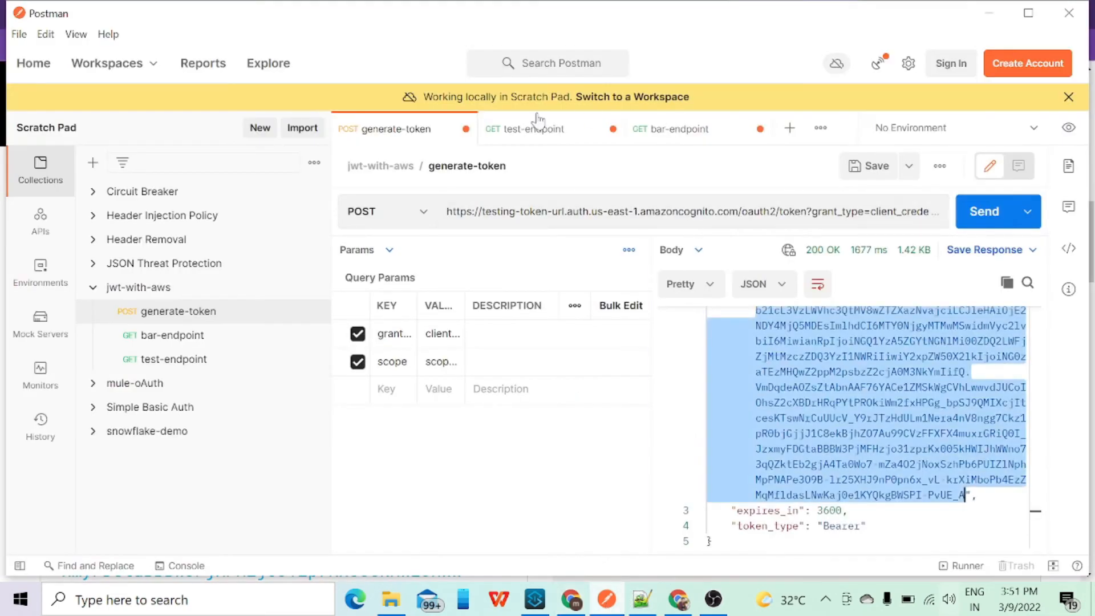
{"action": "left_click", "coordinate": [532, 130]}
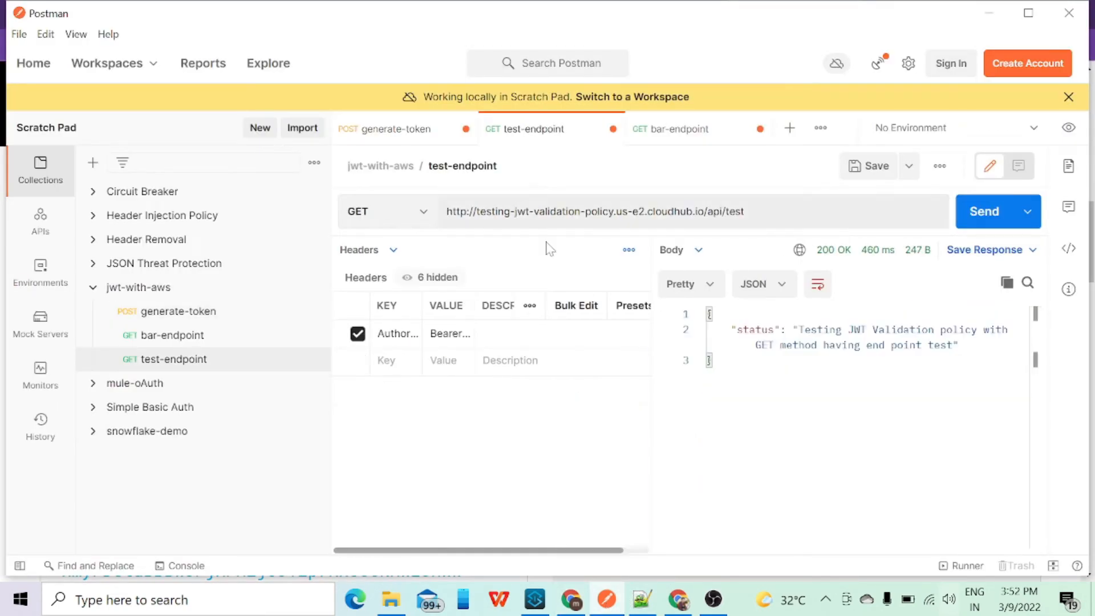
{"action": "left_click", "coordinate": [576, 305]}
{"action": "scroll", "coordinate": [486, 410], "scroll_direction": "up", "scroll_amount": 3}
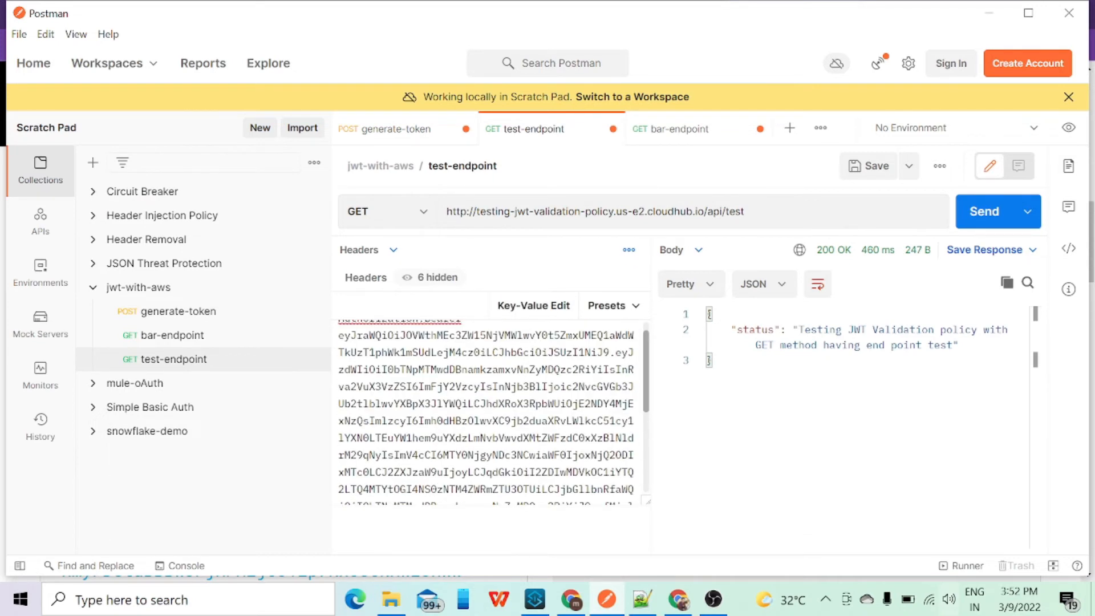
{"action": "left_click_drag", "start_coordinate": [339, 335], "coordinate": [540, 550]}
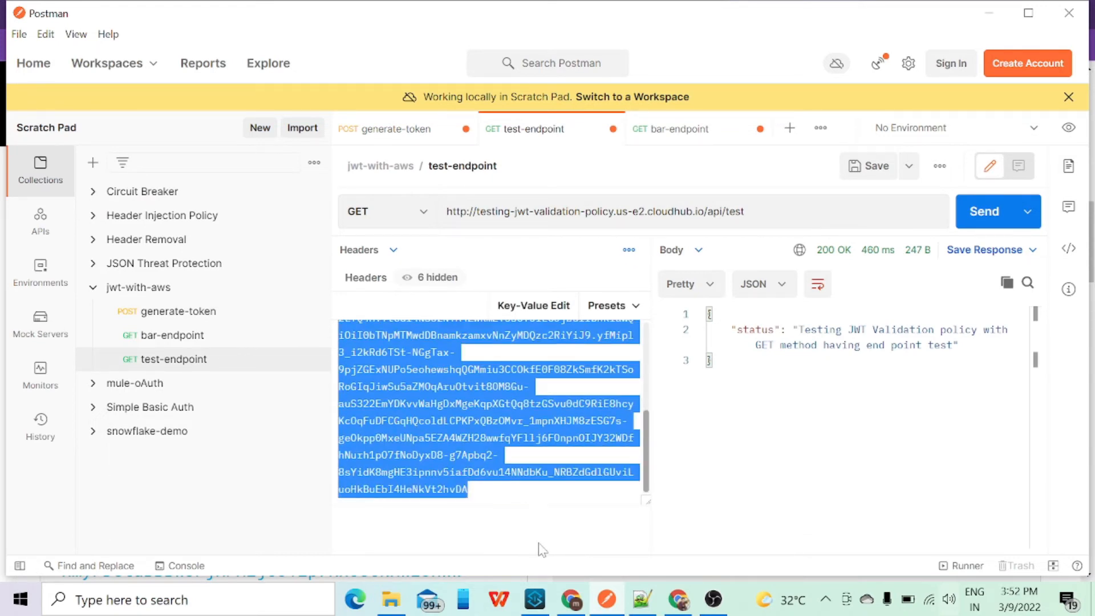
{"action": "left_click", "coordinate": [540, 540]}
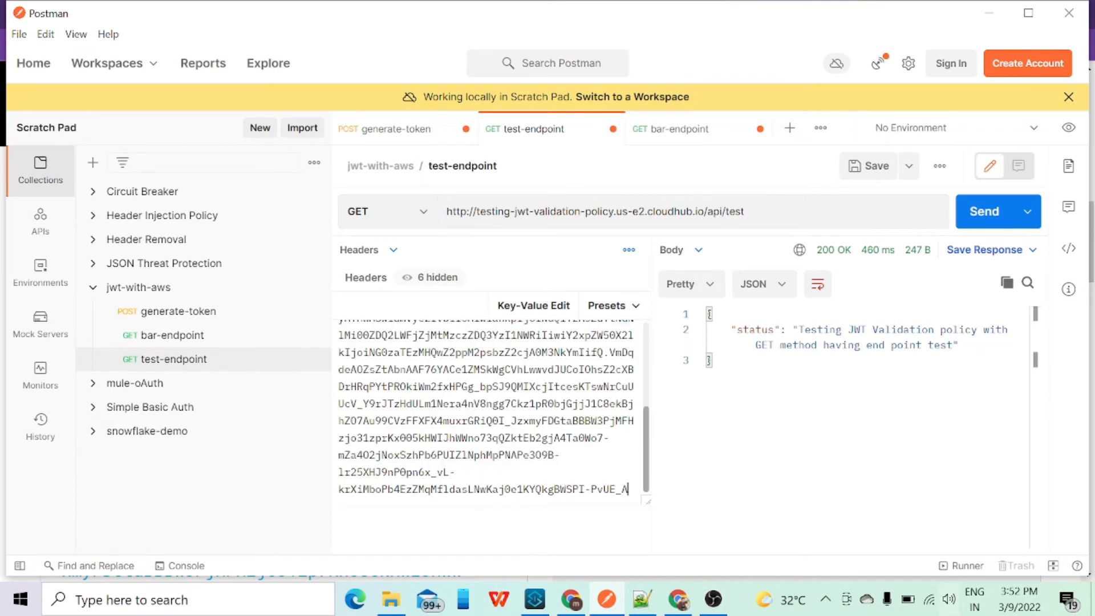
{"action": "left_click", "coordinate": [552, 316]}
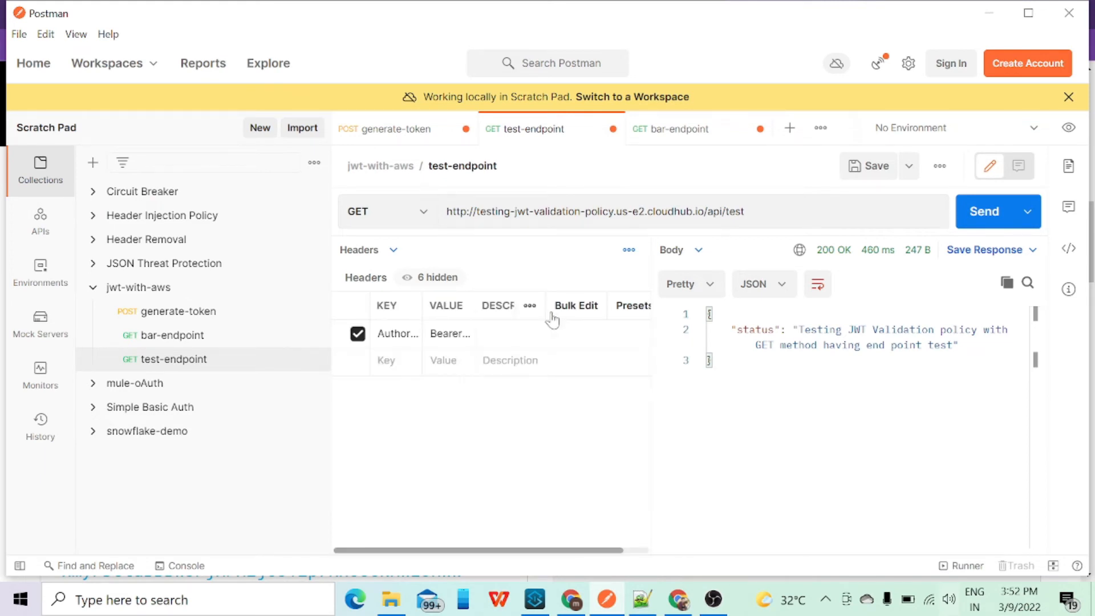
{"action": "left_click", "coordinate": [969, 226]}
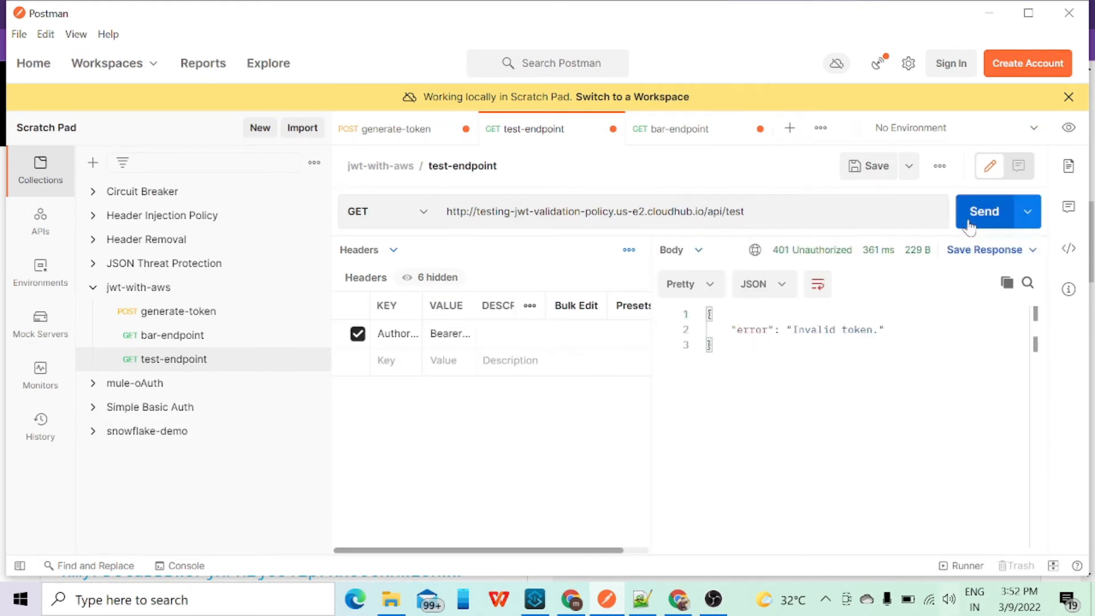
Step: Replace the Bearer token in bar-endpoint's Authorization header with the same access token and send the request
{"action": "left_click", "coordinate": [679, 140]}
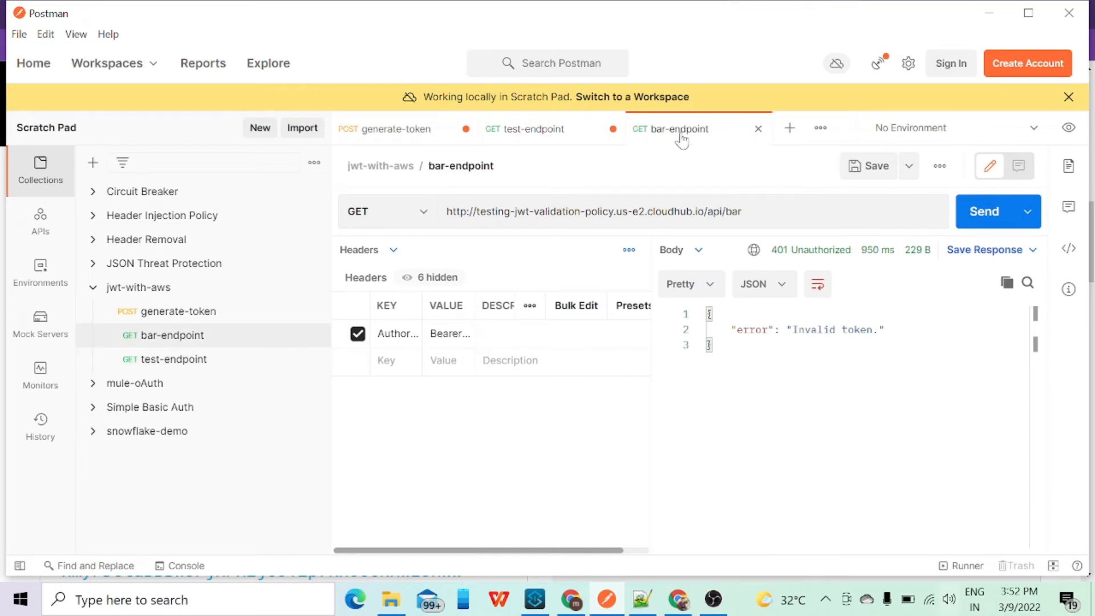
{"action": "left_click", "coordinate": [576, 306]}
{"action": "scroll", "coordinate": [491, 410], "scroll_direction": "up", "scroll_amount": 10}
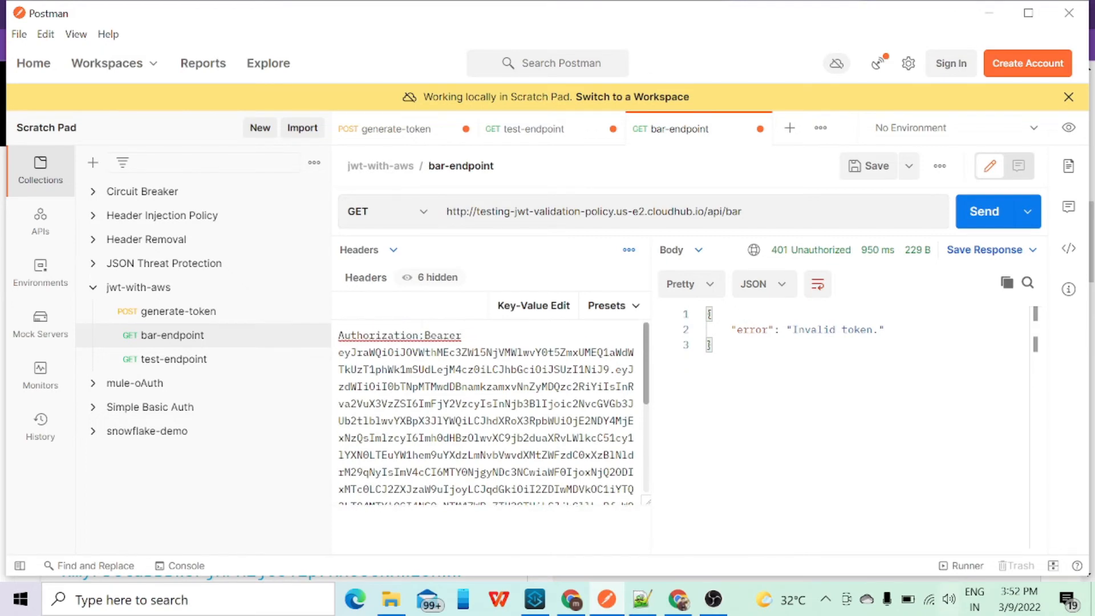
{"action": "left_click_drag", "start_coordinate": [339, 352], "coordinate": [529, 516]}
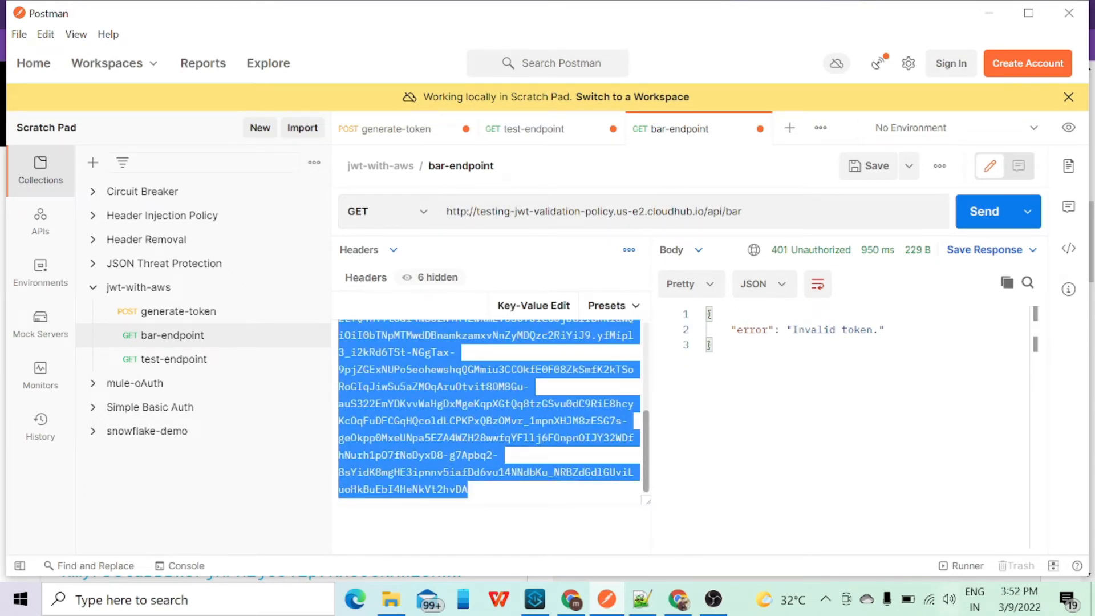
{"action": "key", "text": "ctrl+v"}
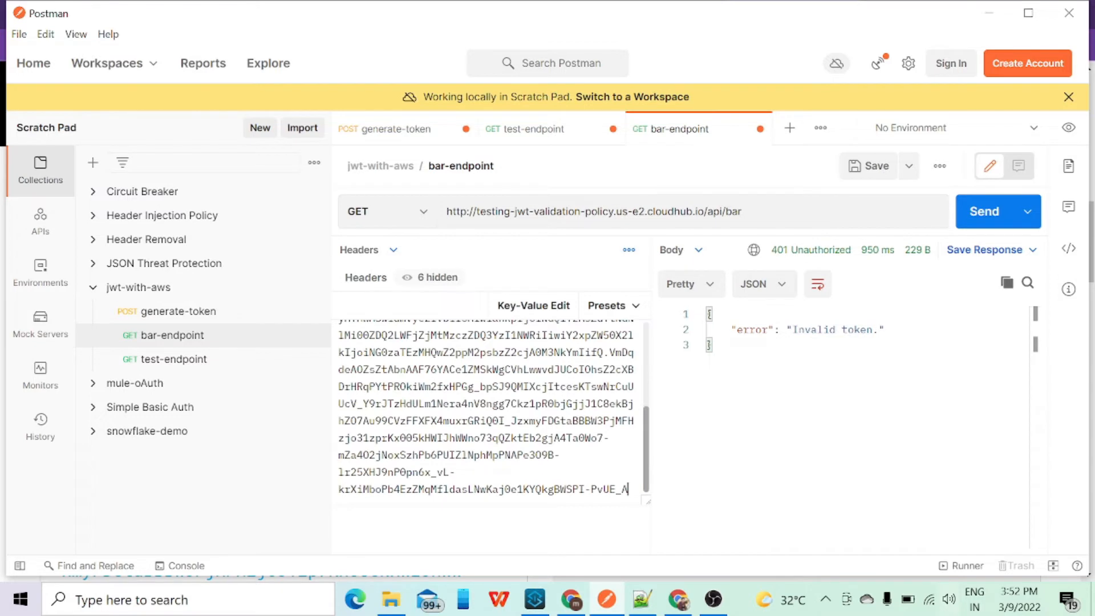
{"action": "left_click", "coordinate": [544, 314]}
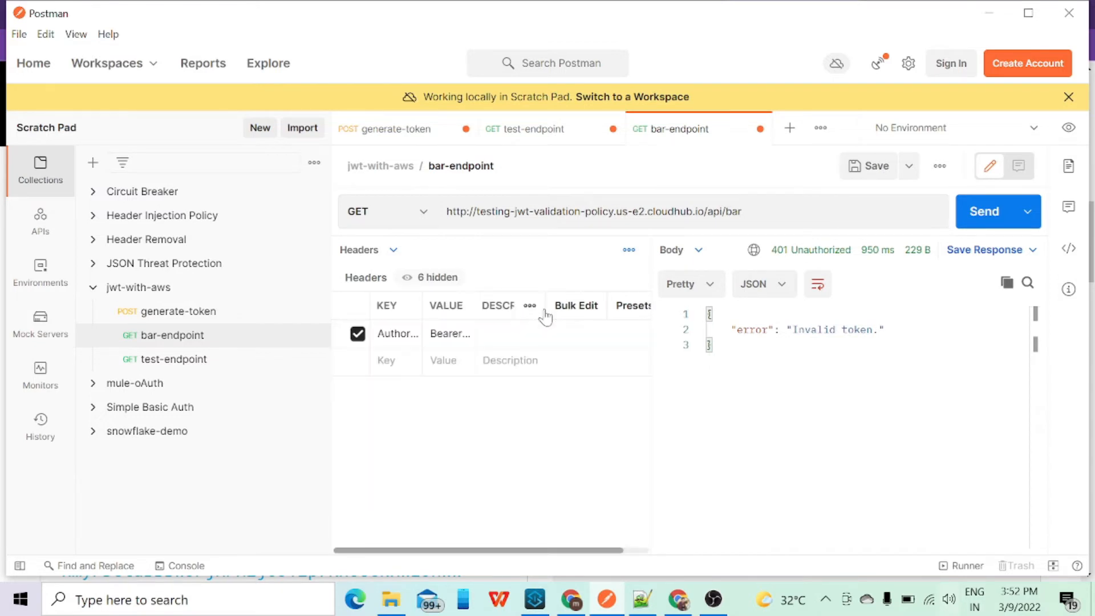
{"action": "left_click", "coordinate": [991, 220]}
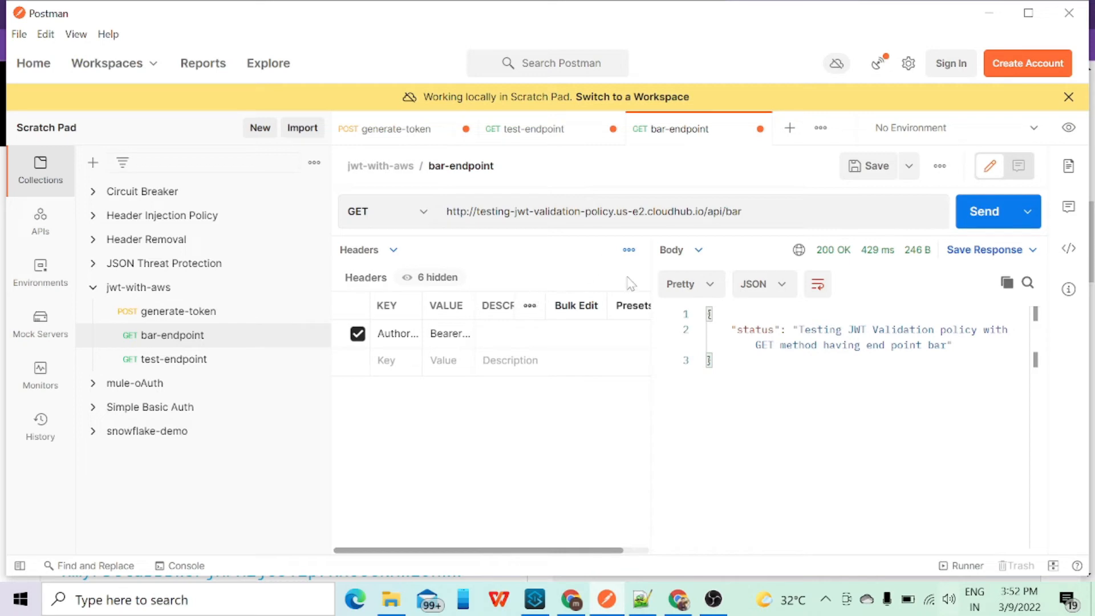
Step: Switch to the AWS Cognito console and start adding another app client to the implementingJWTPolicy user pool
{"action": "left_click", "coordinate": [678, 599]}
{"action": "scroll", "coordinate": [142, 335], "scroll_direction": "up", "scroll_amount": 2}
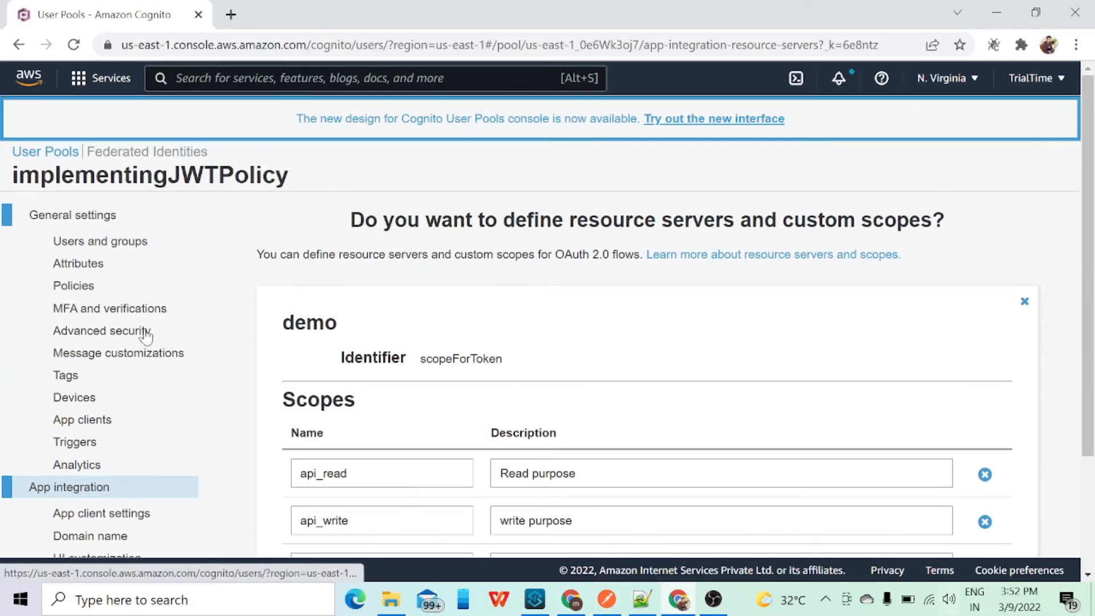
{"action": "scroll", "coordinate": [118, 320], "scroll_direction": "down", "scroll_amount": 1}
{"action": "left_click", "coordinate": [112, 334]}
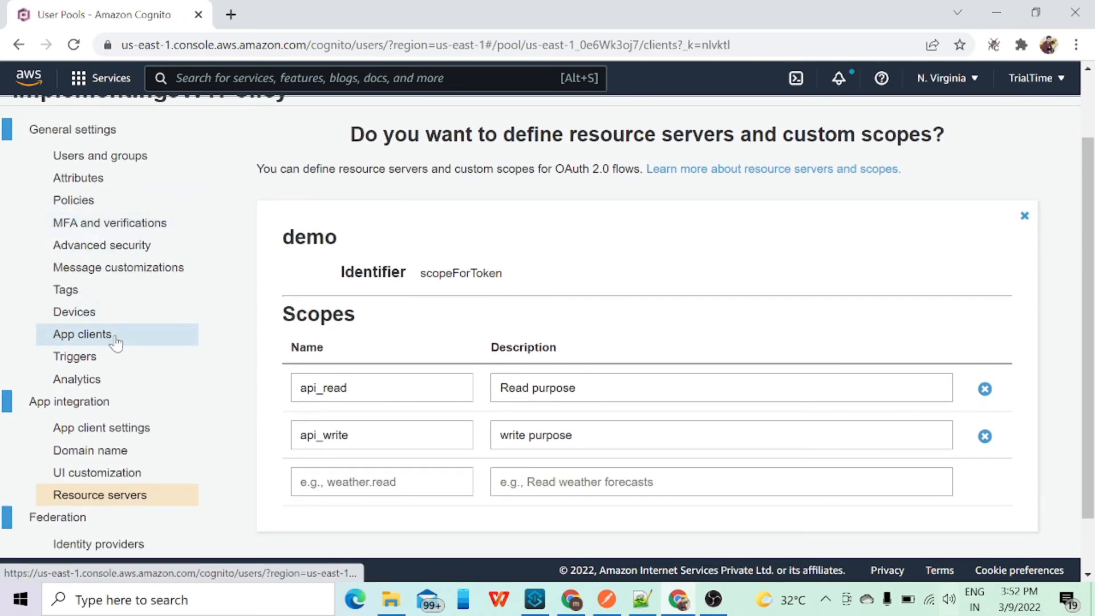
{"action": "scroll", "coordinate": [524, 414], "scroll_direction": "down", "scroll_amount": 2}
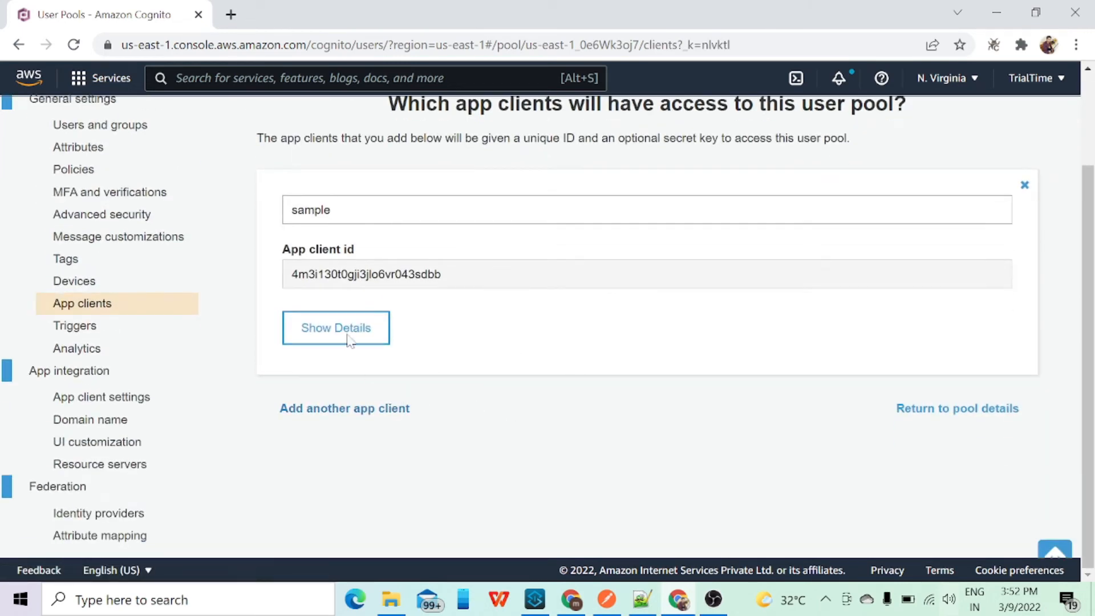
{"action": "left_click", "coordinate": [352, 414]}
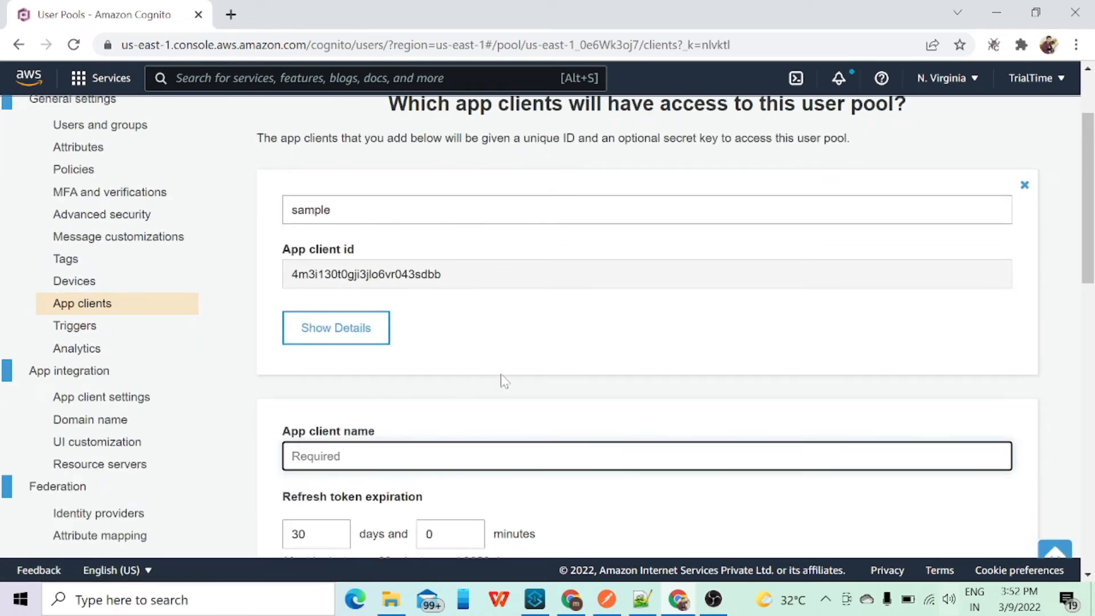
Step: Name the new app client testAnother and set its refresh token expiration to 1 day and 1 minute
{"action": "scroll", "coordinate": [502, 377], "scroll_direction": "down", "scroll_amount": 2}
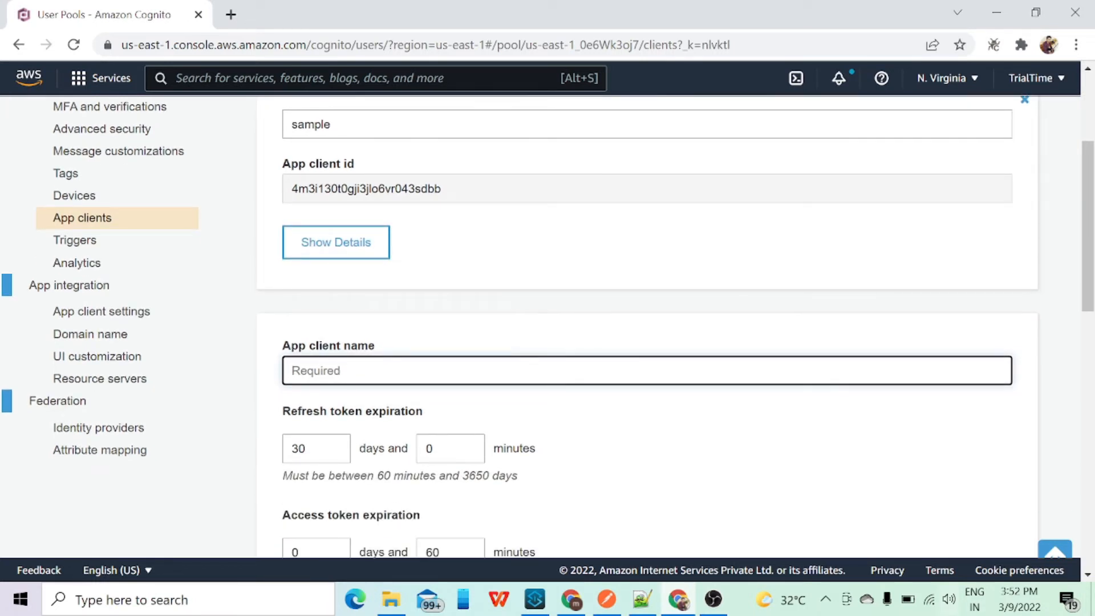
{"action": "type", "text": "testAnother"}
{"action": "scroll", "coordinate": [647, 325], "scroll_direction": "down", "scroll_amount": 2}
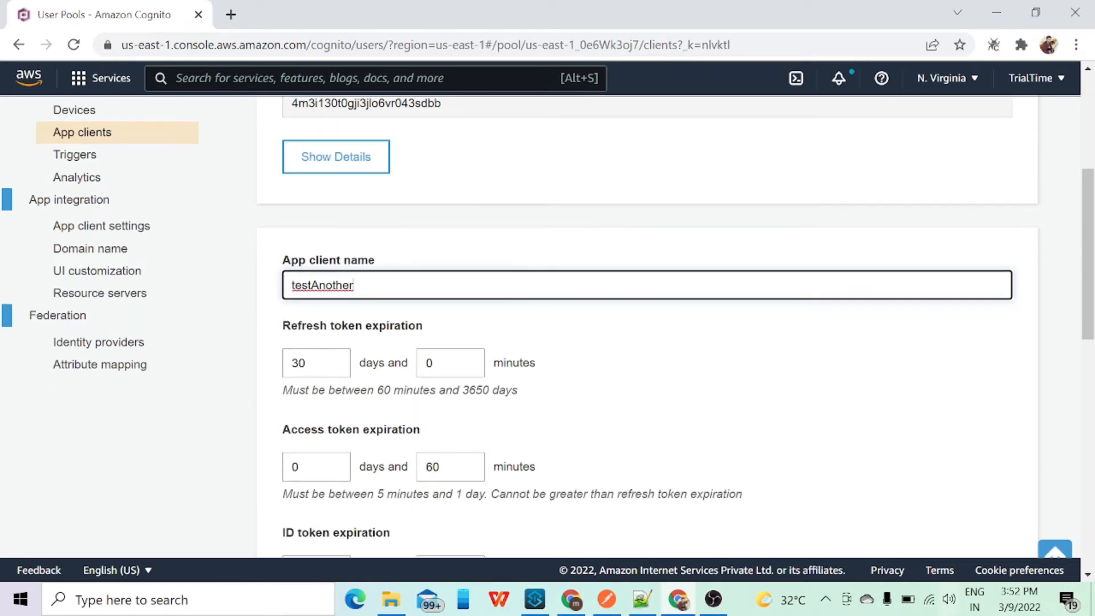
{"action": "key", "text": "Tab"}
{"action": "type", "text": "1"}
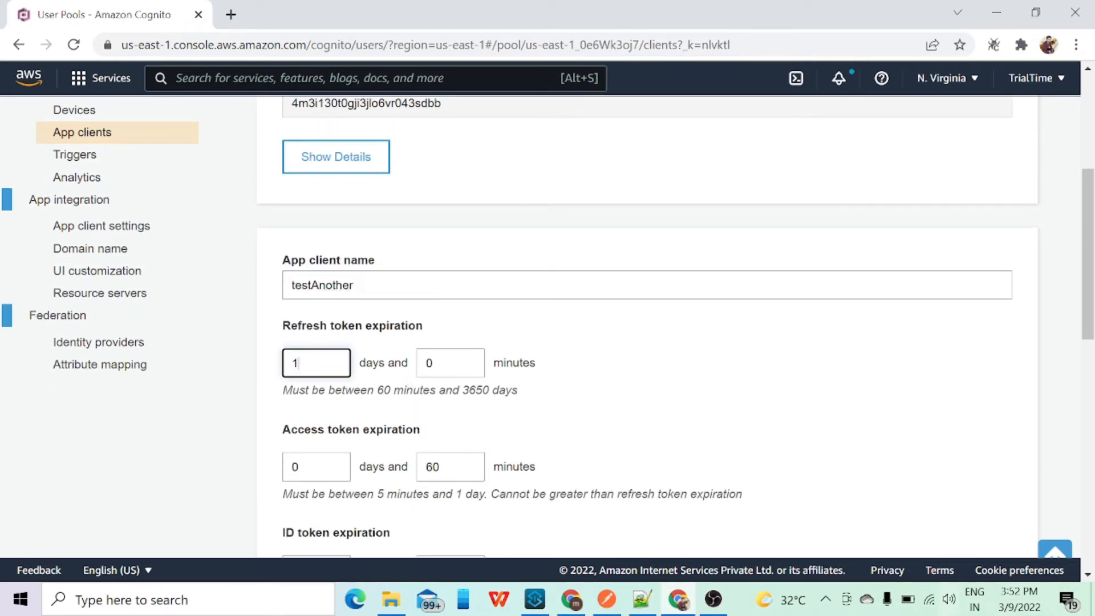
{"action": "key", "text": "Tab"}
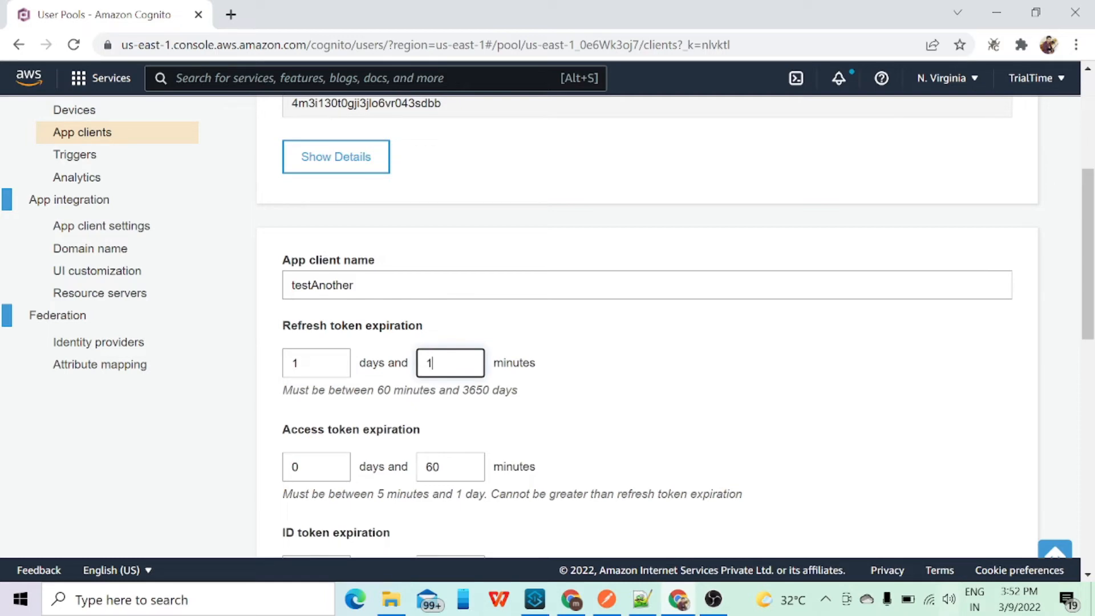
Step: Disable SRP protocol based authentication (ALLOW_USER_SRP_AUTH) for the new app client and create it
{"action": "scroll", "coordinate": [448, 367], "scroll_direction": "down", "scroll_amount": 3}
{"action": "scroll", "coordinate": [529, 300], "scroll_direction": "down", "scroll_amount": 3}
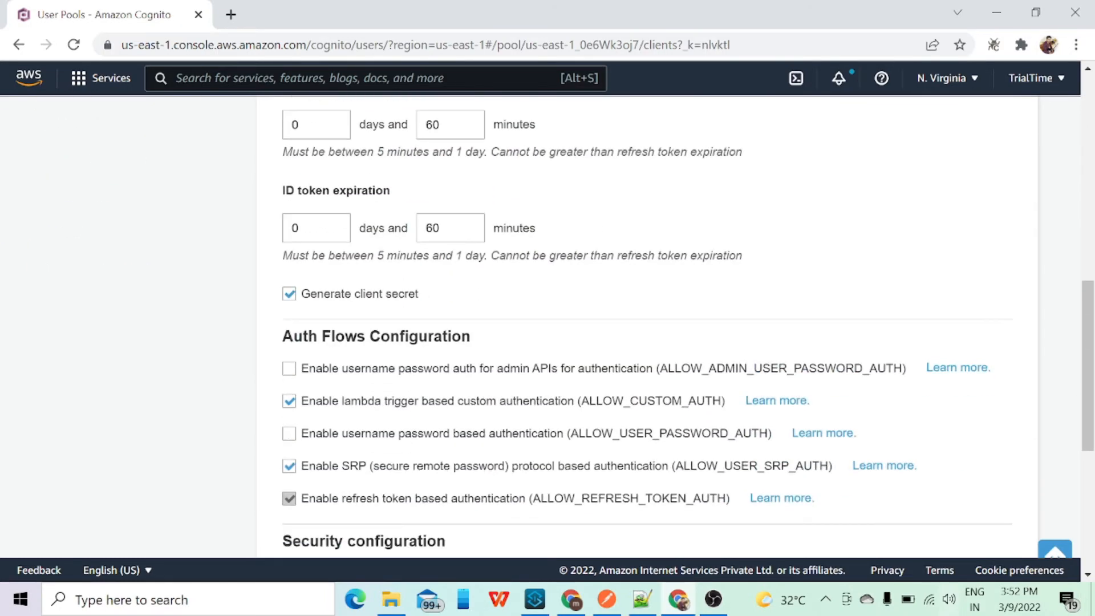
{"action": "left_click", "coordinate": [289, 466]}
{"action": "scroll", "coordinate": [354, 425], "scroll_direction": "down", "scroll_amount": 2}
{"action": "scroll", "coordinate": [347, 423], "scroll_direction": "down", "scroll_amount": 5}
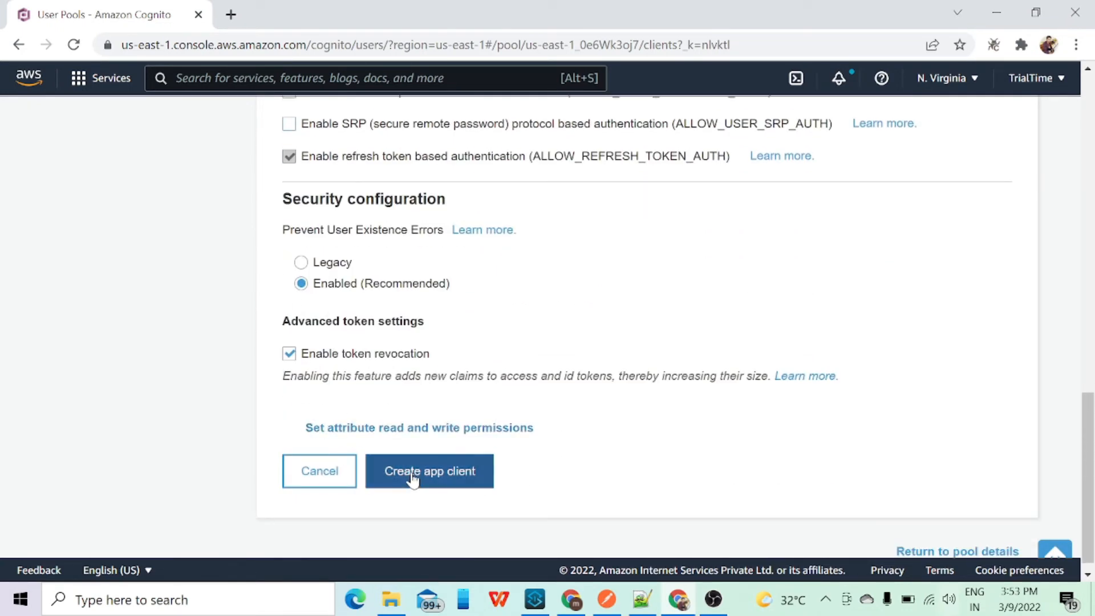
{"action": "left_click", "coordinate": [413, 478]}
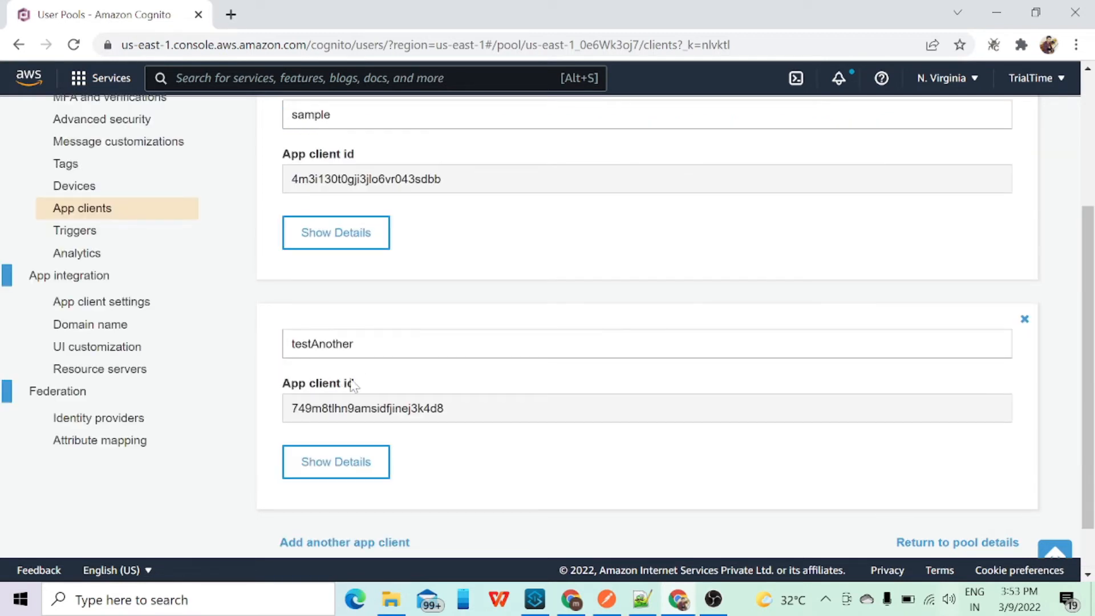
Step: Show the testAnother client's details, and switch to Postman to view the client credentials in generate-token's authorization settings
{"action": "left_click", "coordinate": [343, 477]}
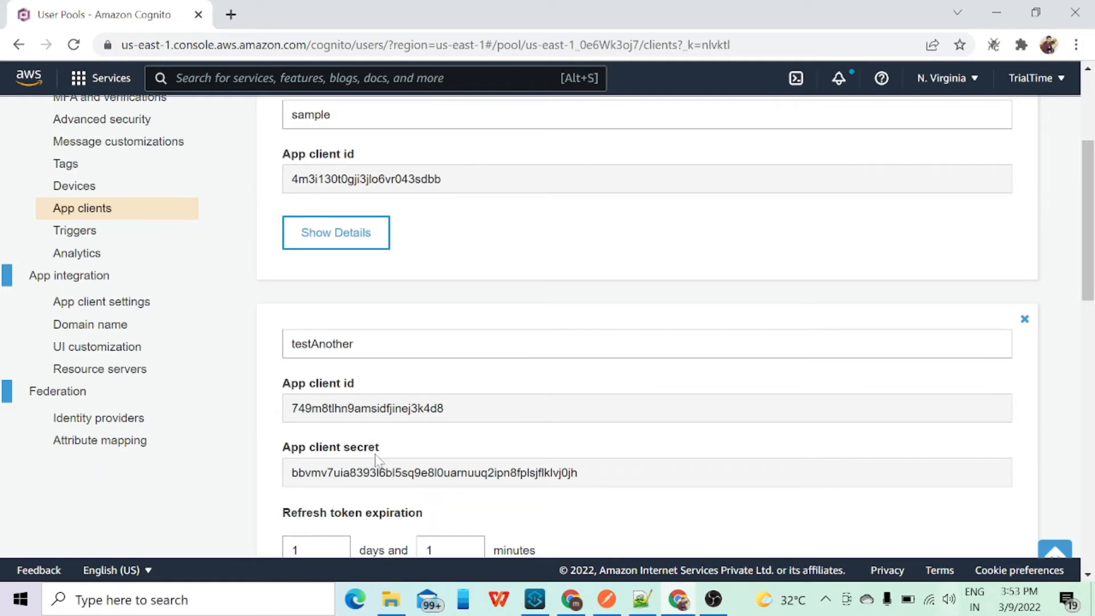
{"action": "left_click", "coordinate": [606, 604]}
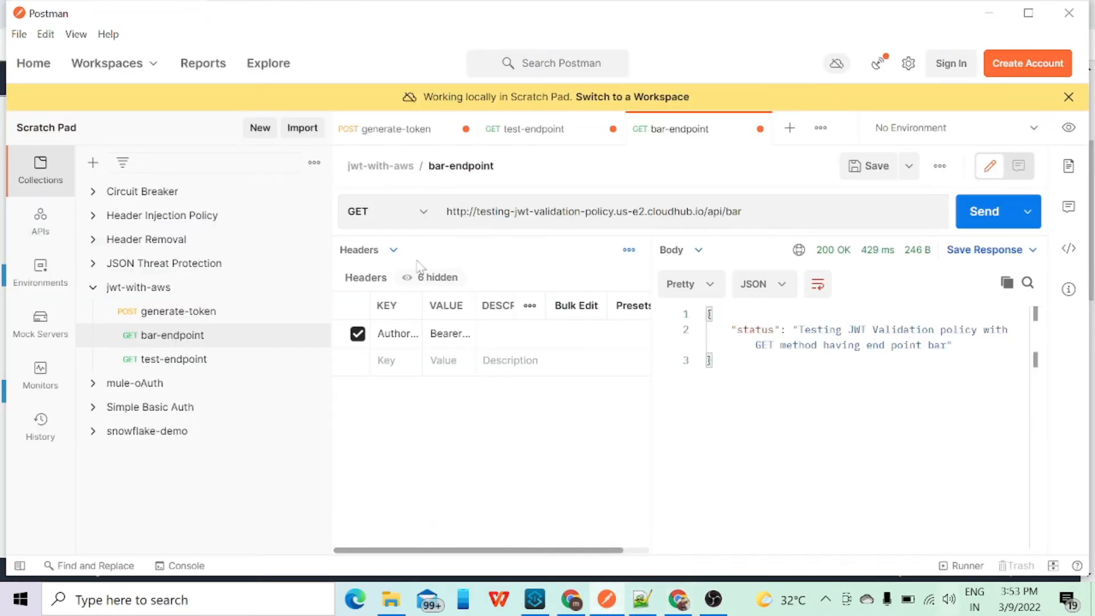
{"action": "left_click", "coordinate": [415, 132]}
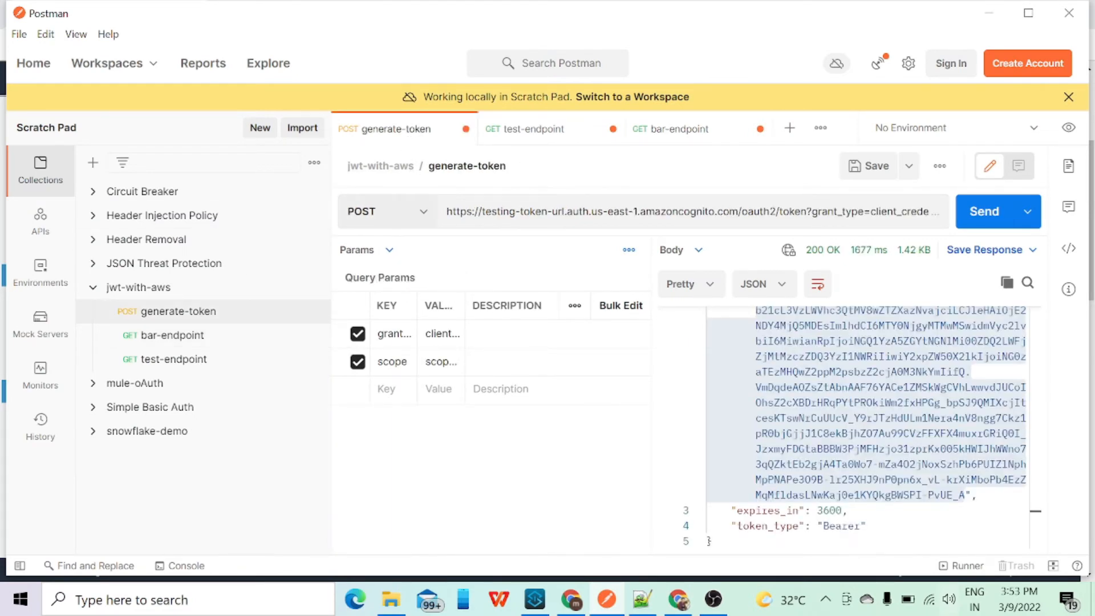
{"action": "left_click", "coordinate": [375, 253]}
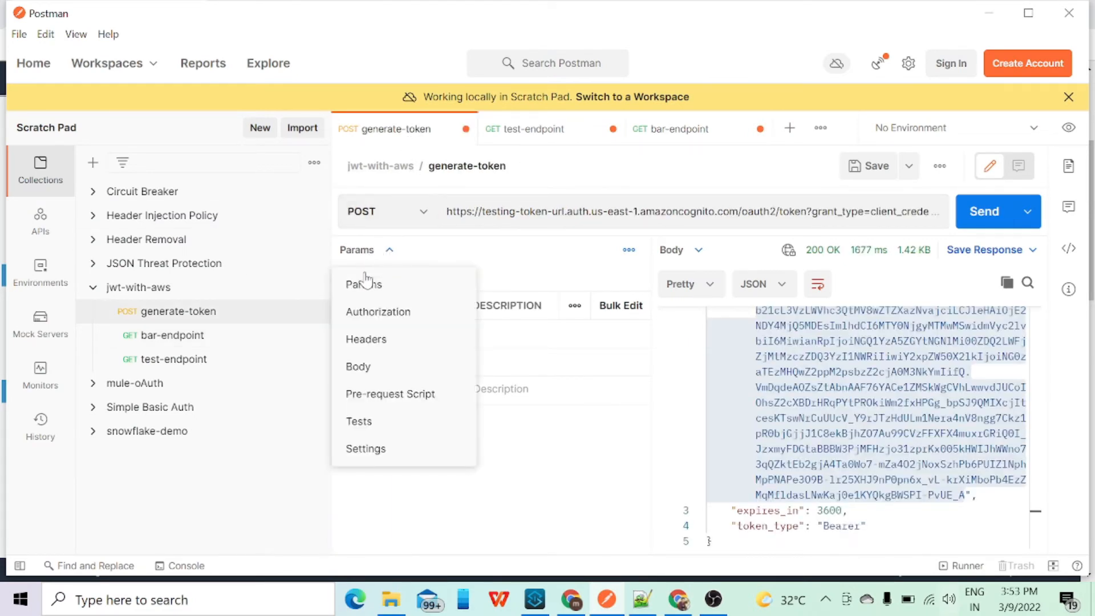
{"action": "left_click", "coordinate": [368, 318]}
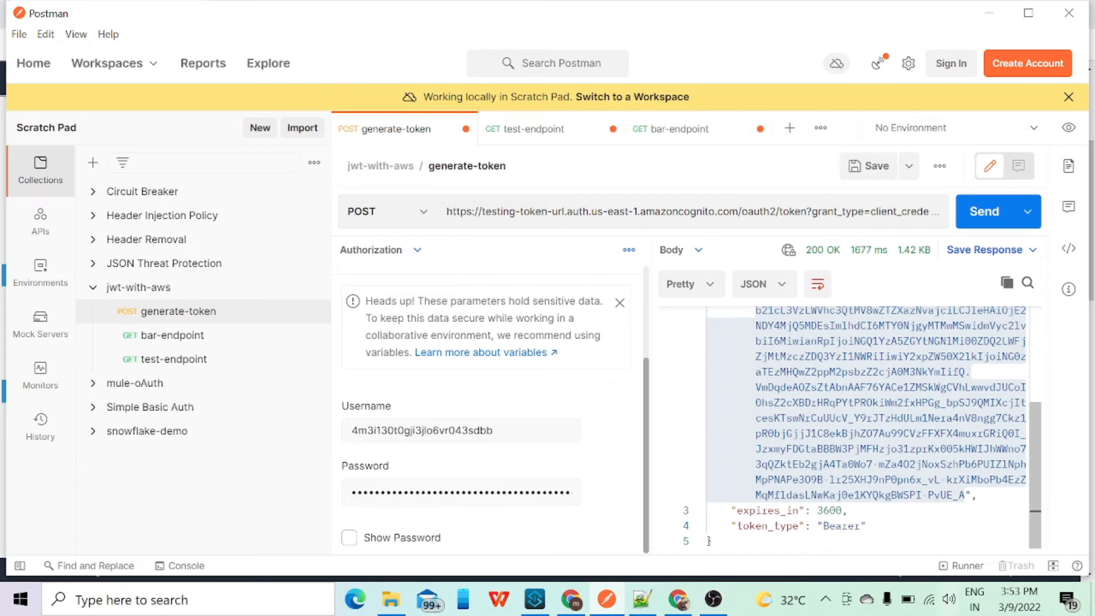
{"action": "scroll", "coordinate": [850, 428], "scroll_direction": "up", "scroll_amount": 3}
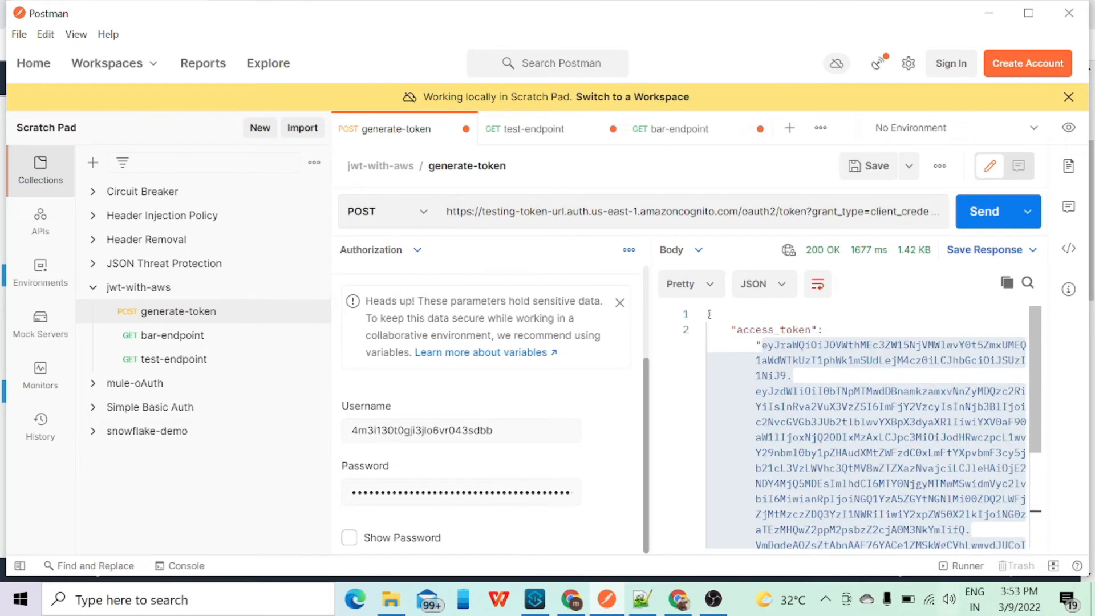
Step: Return to the Cognito console and fill in a new resource server with the name test and identifier testinScope
{"action": "left_click", "coordinate": [679, 599]}
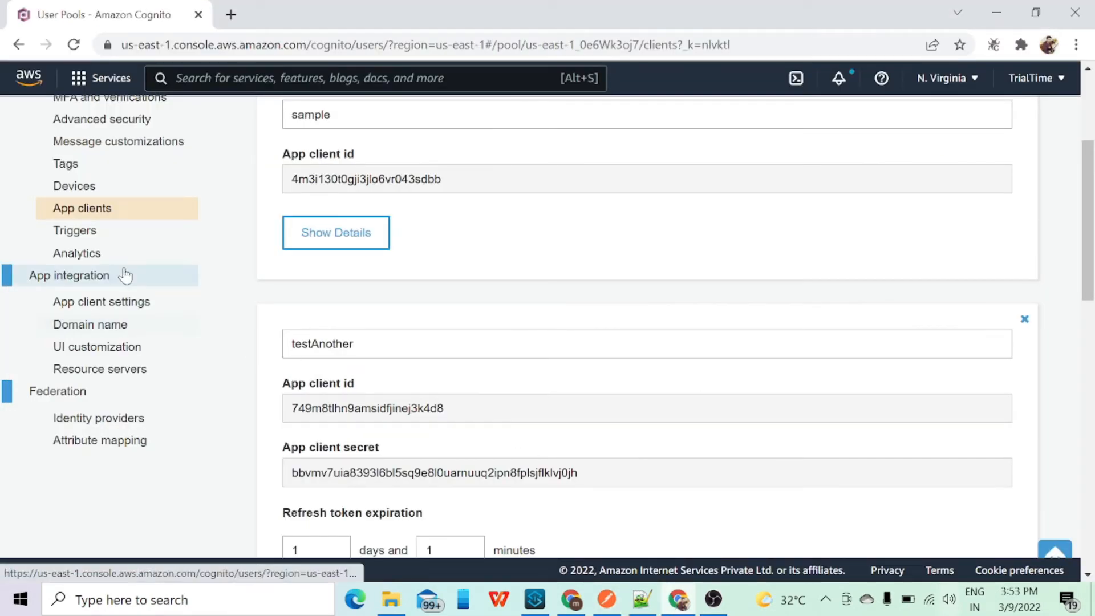
{"action": "left_click", "coordinate": [106, 371]}
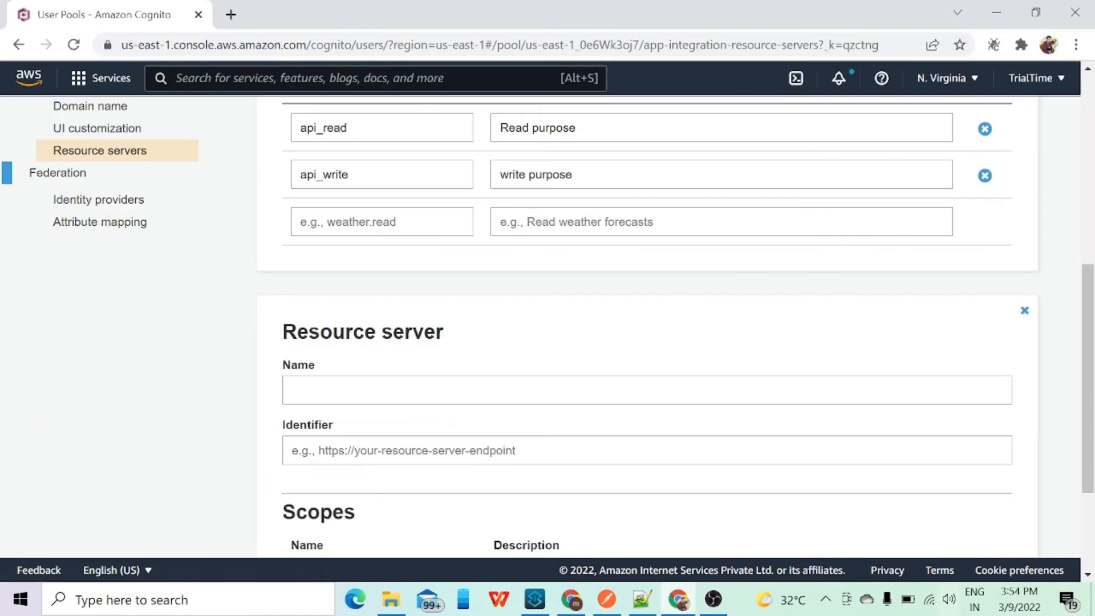
{"action": "scroll", "coordinate": [388, 330], "scroll_direction": "down", "scroll_amount": 3}
{"action": "left_click", "coordinate": [388, 306]}
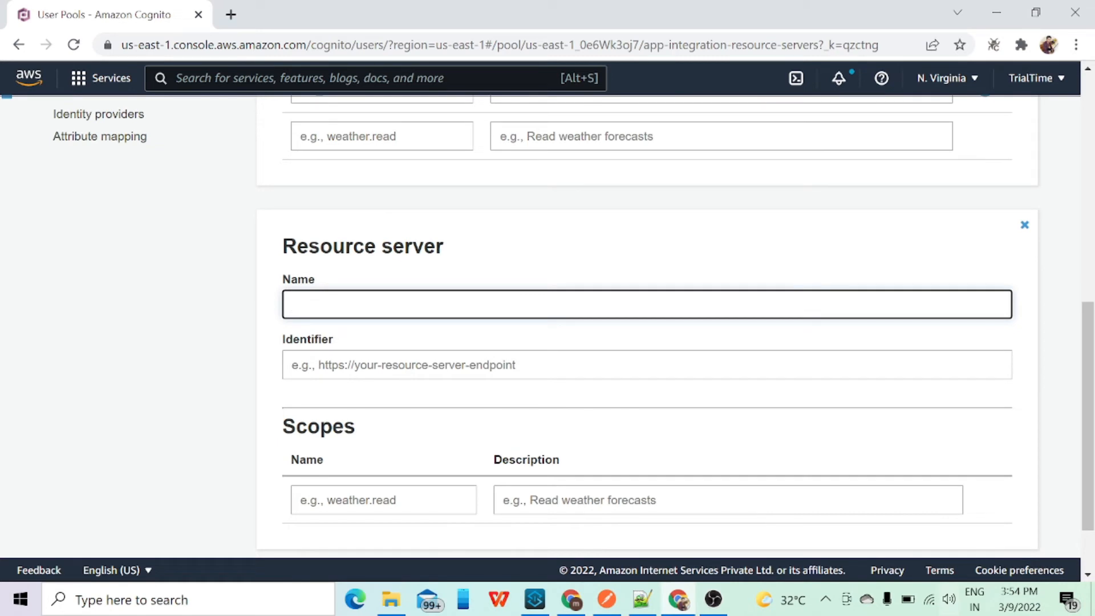
{"action": "type", "text": "test"}
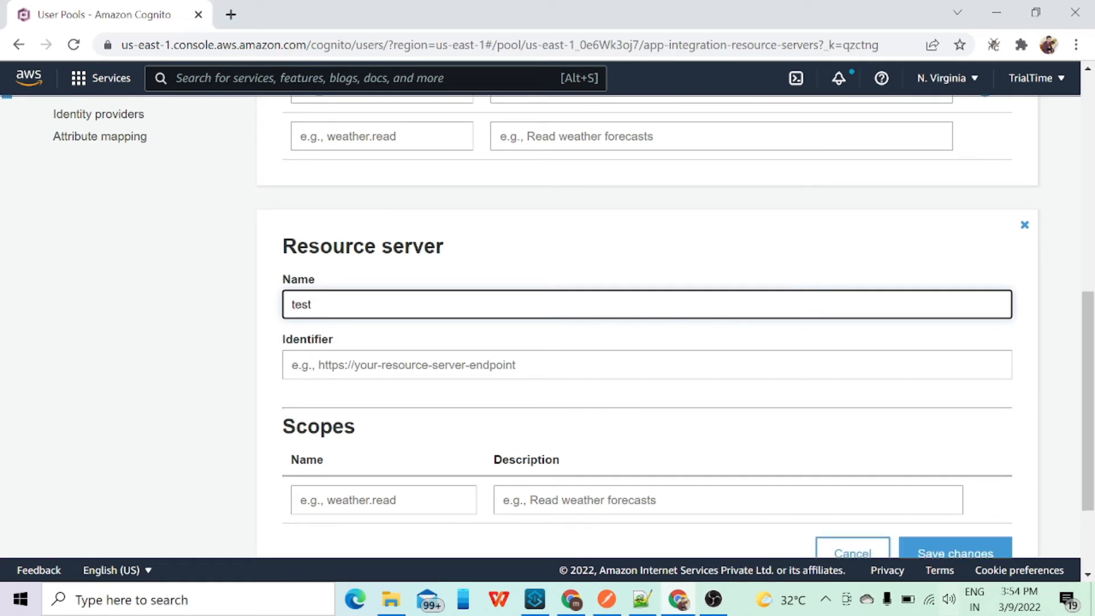
{"action": "key", "text": "Tab"}
{"action": "type", "text": "tes"}
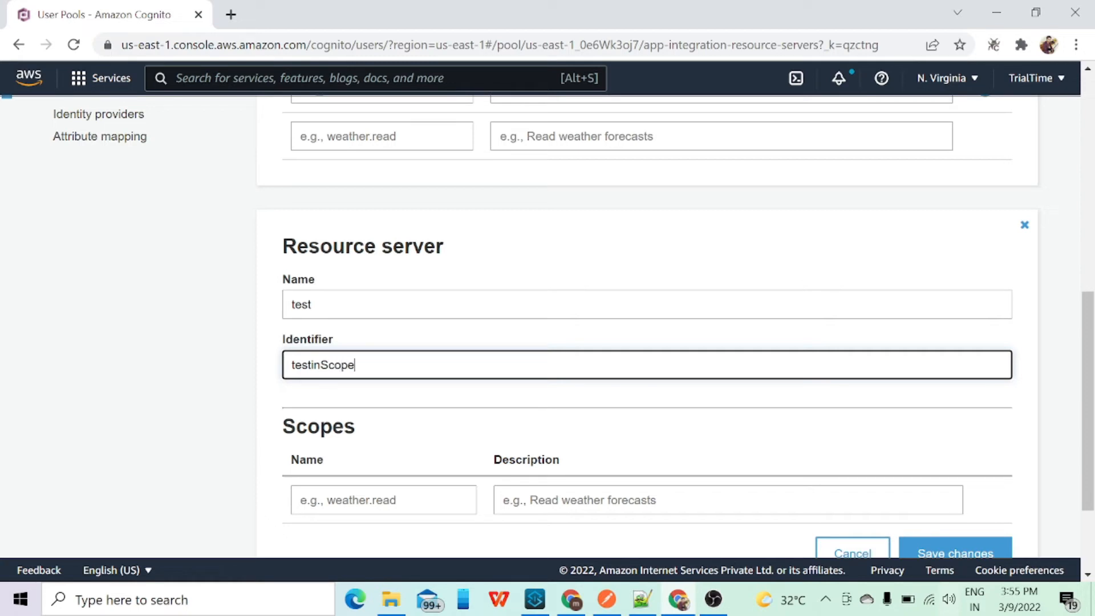
Step: Add the scope rw with the description "read and write" to the new resource server and save the changes
{"action": "key", "text": "Tab"}
{"action": "type", "text": "re"}
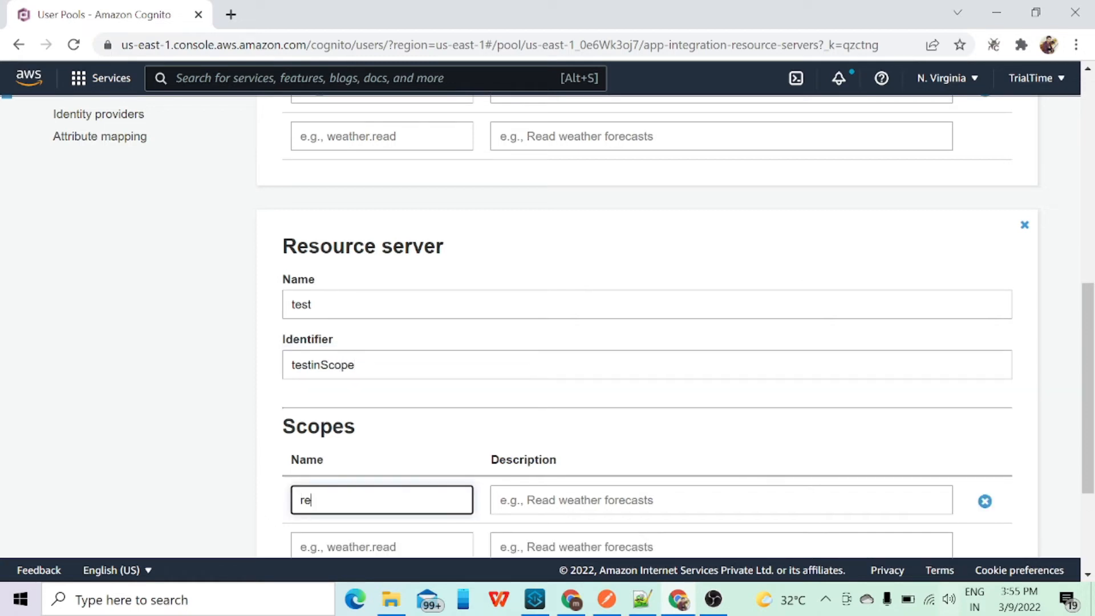
{"action": "key", "text": "Tab"}
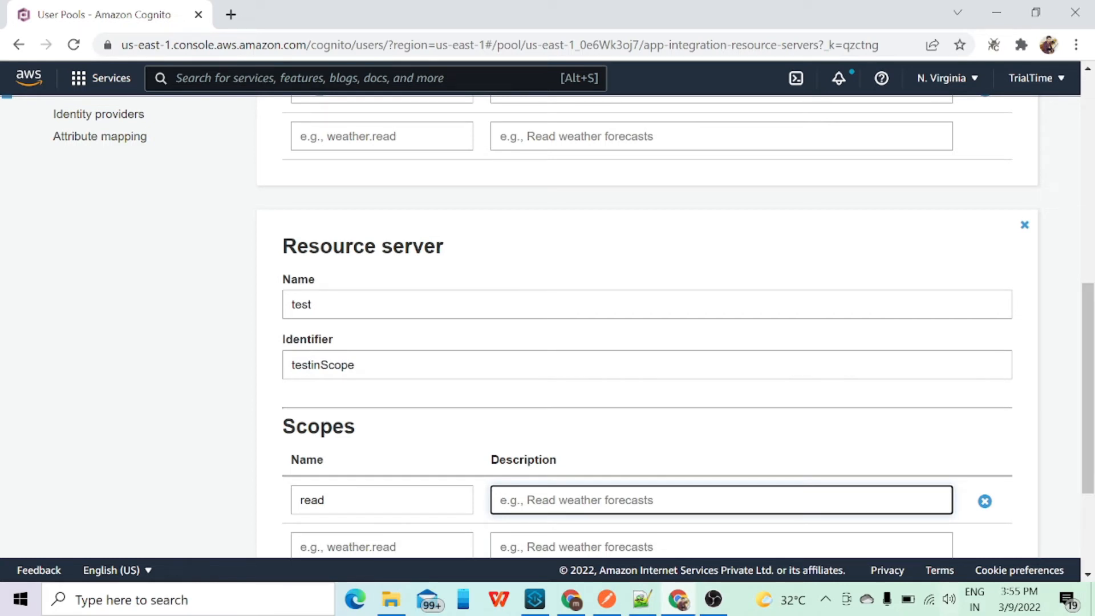
{"action": "left_click_drag", "start_coordinate": [327, 500], "coordinate": [299, 517]}
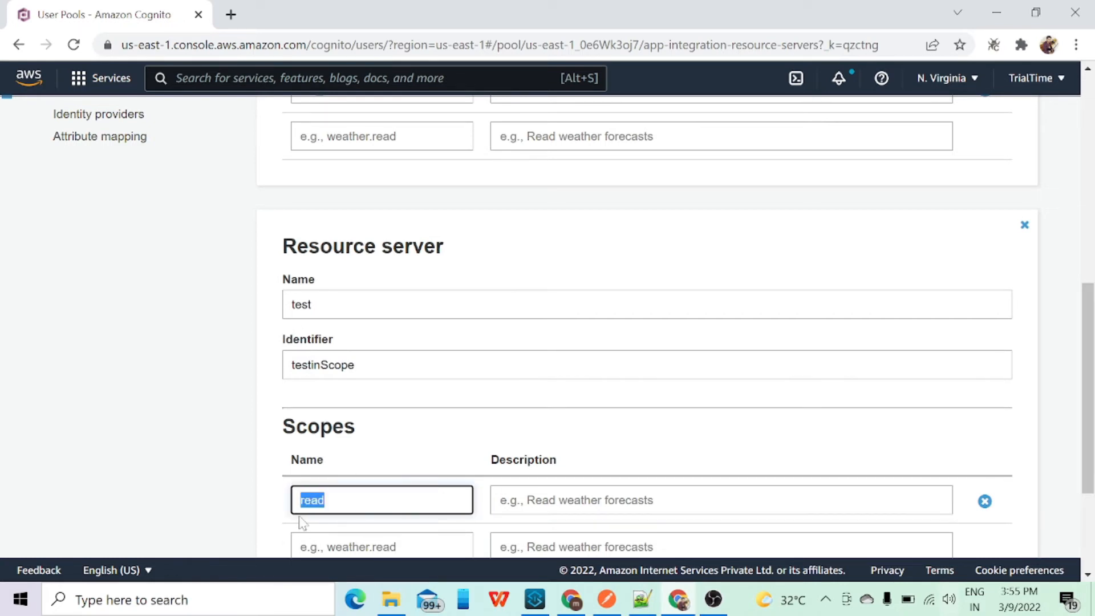
{"action": "type", "text": "rw"}
{"action": "key", "text": "Tab"}
{"action": "type", "text": "re"}
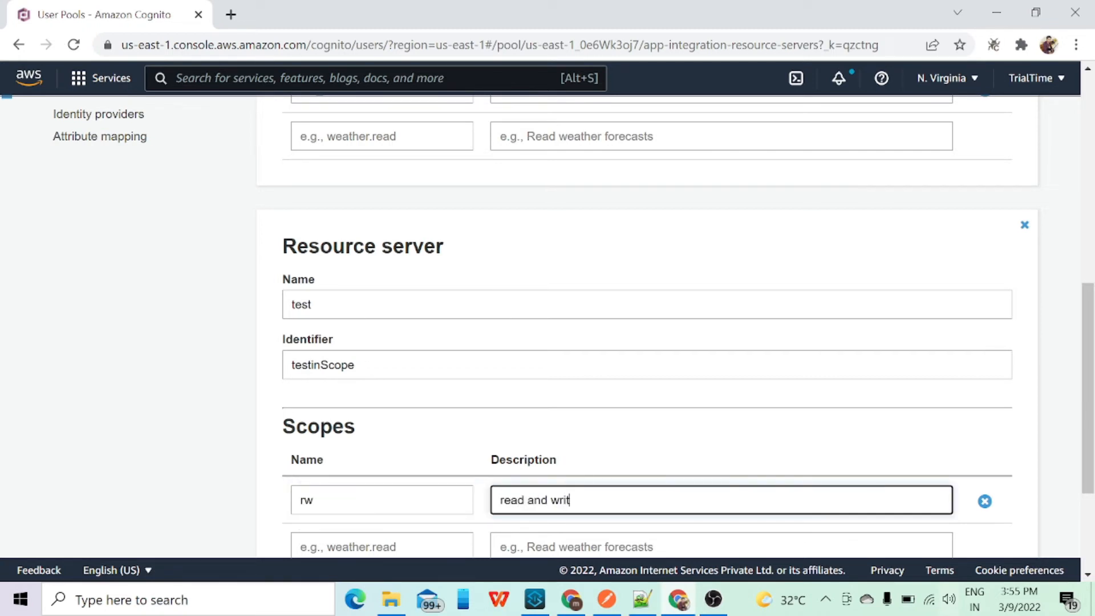
{"action": "scroll", "coordinate": [613, 462], "scroll_direction": "down", "scroll_amount": 3}
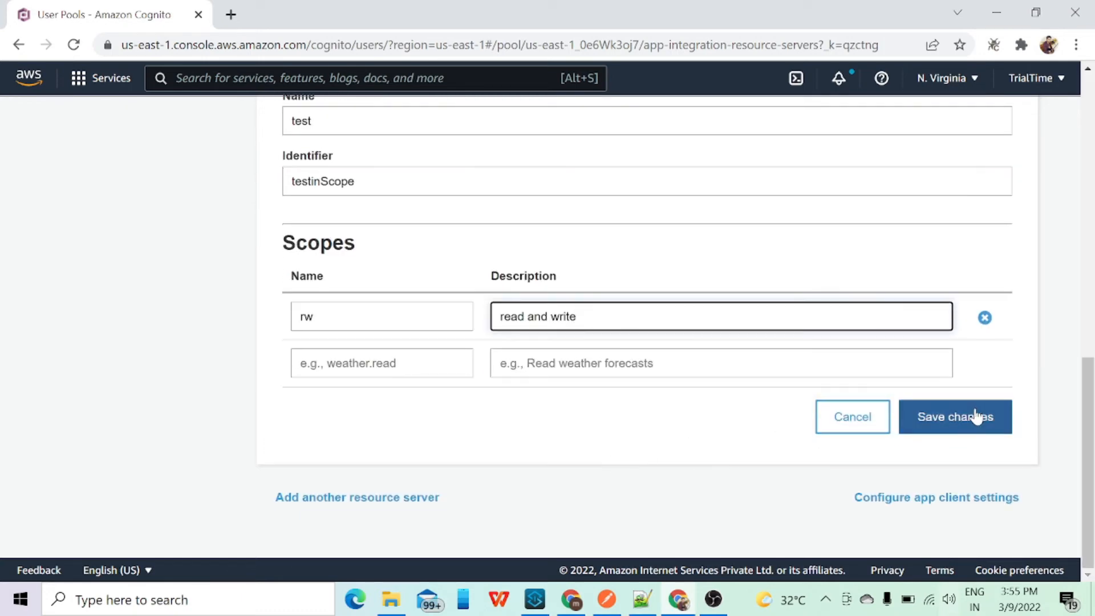
{"action": "left_click", "coordinate": [976, 409]}
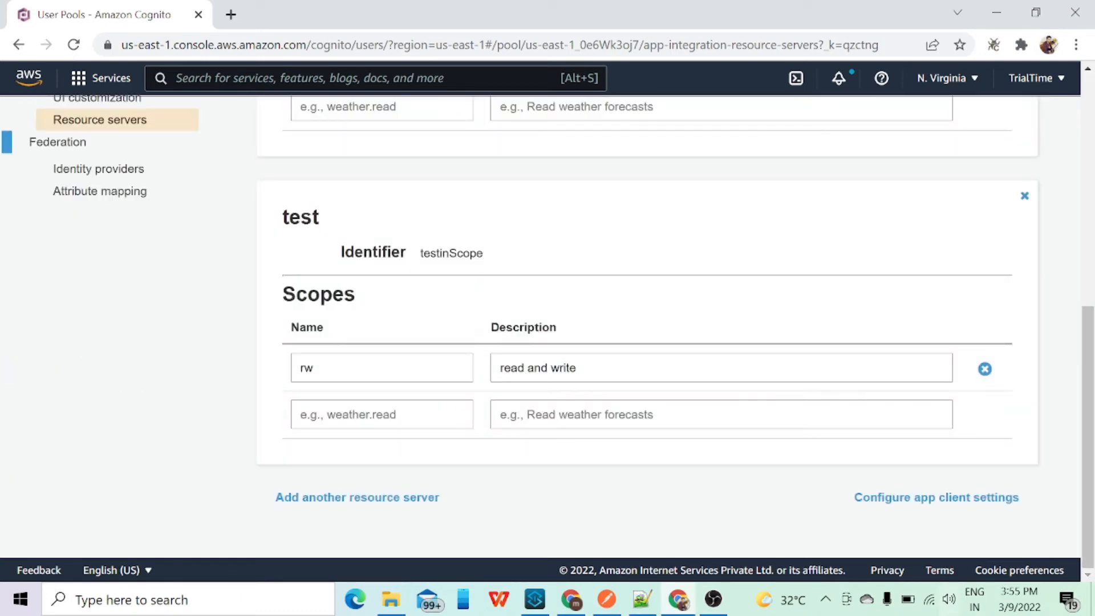
Step: Review the scopes of the demo and test resource servers and open the custom scopes in the app client settings
{"action": "scroll", "coordinate": [690, 406], "scroll_direction": "down", "scroll_amount": 5}
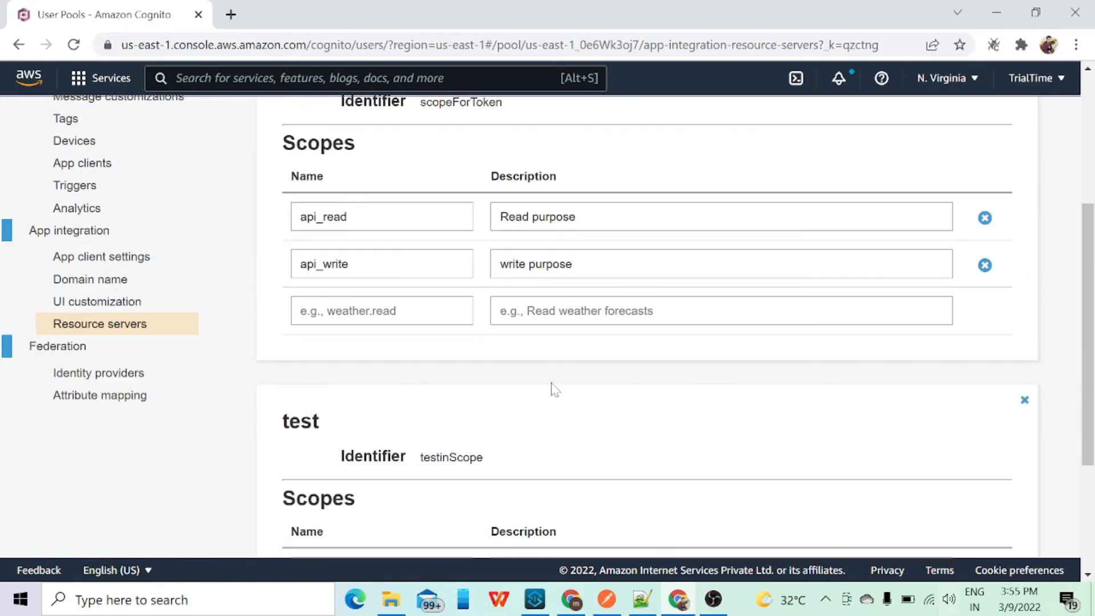
{"action": "scroll", "coordinate": [553, 386], "scroll_direction": "down", "scroll_amount": 2}
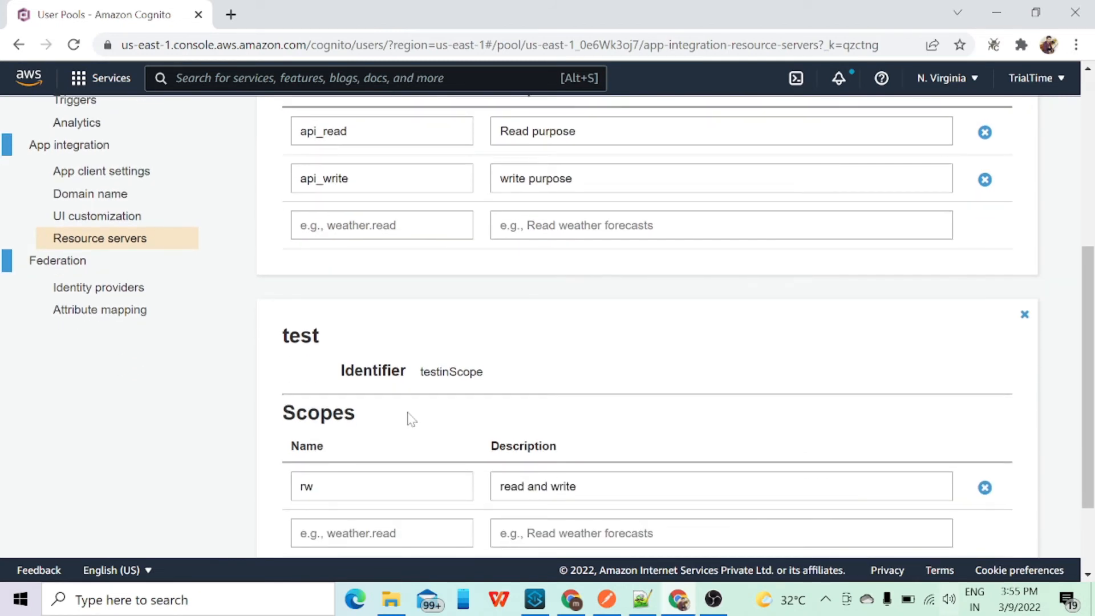
{"action": "scroll", "coordinate": [411, 419], "scroll_direction": "down", "scroll_amount": 2}
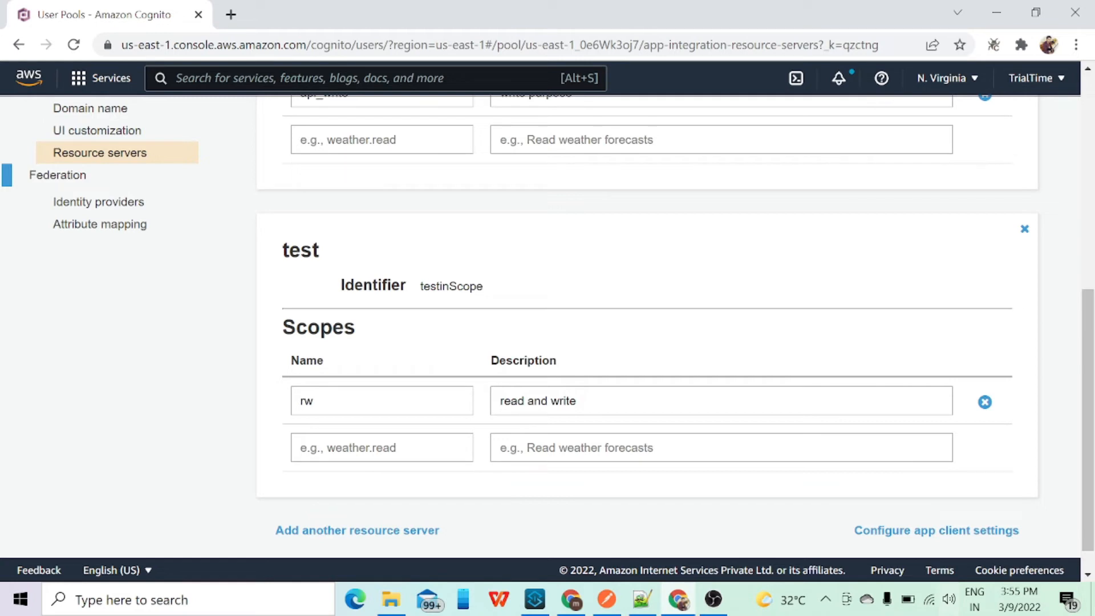
{"action": "scroll", "coordinate": [365, 390], "scroll_direction": "up", "scroll_amount": 5}
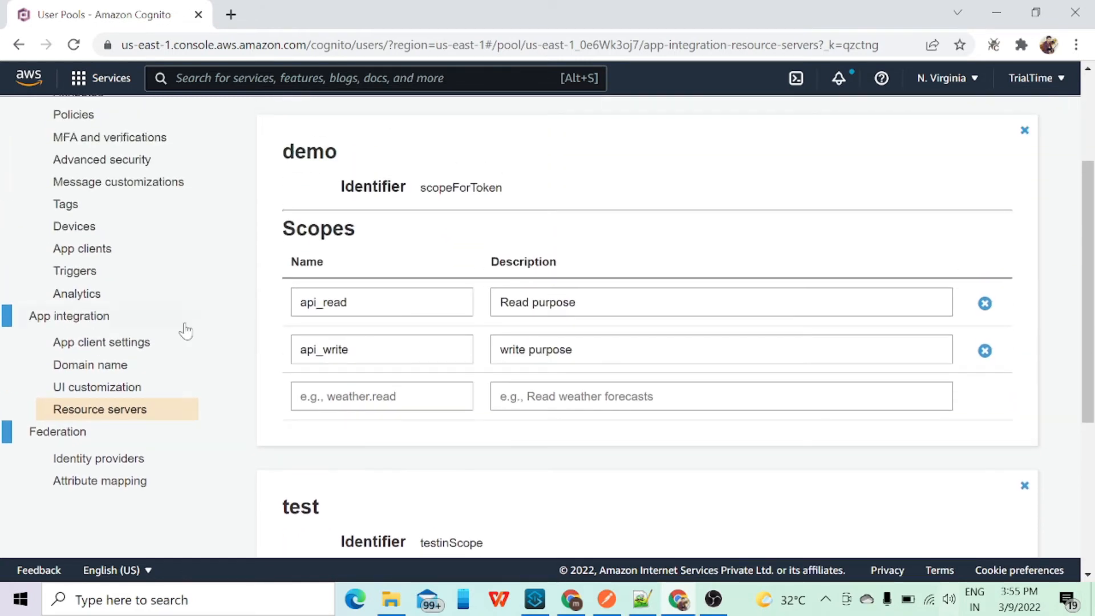
{"action": "left_click", "coordinate": [139, 348]}
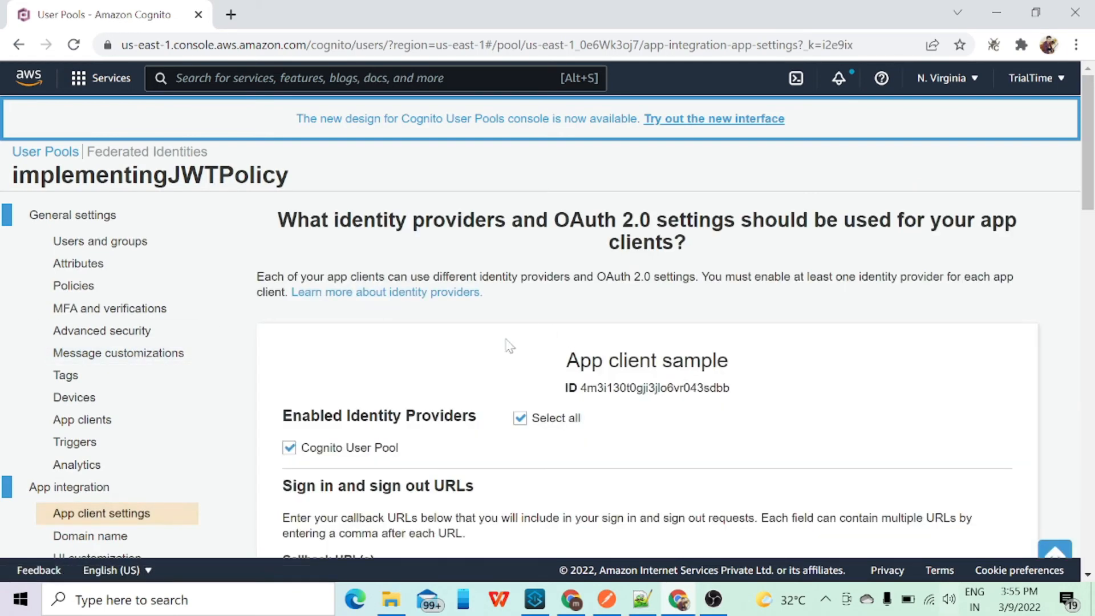
{"action": "scroll", "coordinate": [506, 344], "scroll_direction": "down", "scroll_amount": 7}
{"action": "scroll", "coordinate": [507, 345], "scroll_direction": "down", "scroll_amount": 3}
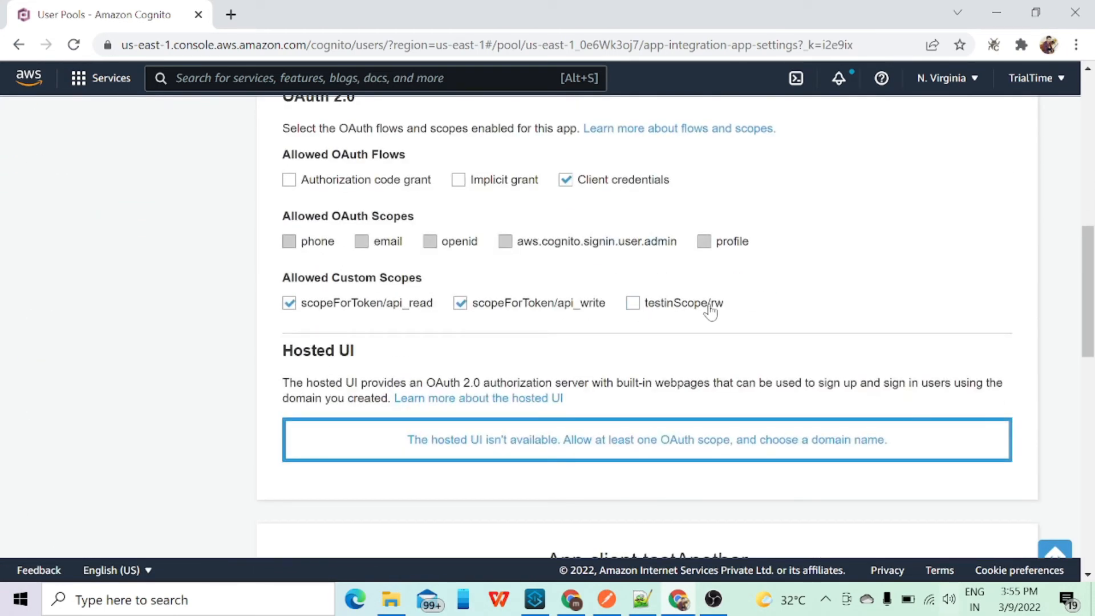
{"action": "left_click", "coordinate": [634, 304]}
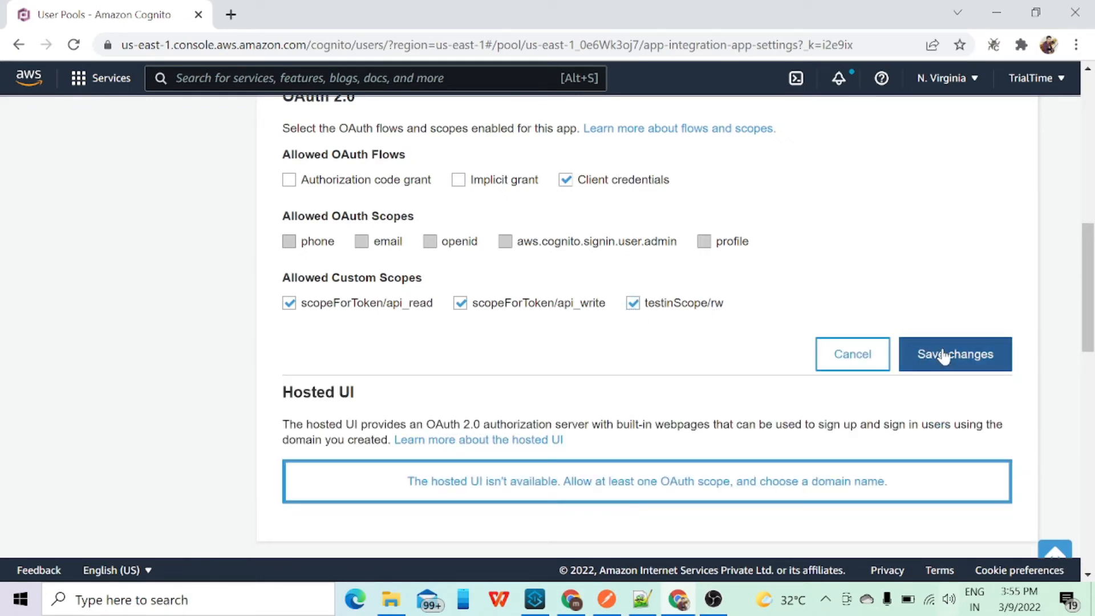
{"action": "scroll", "coordinate": [641, 347], "scroll_direction": "down", "scroll_amount": 5}
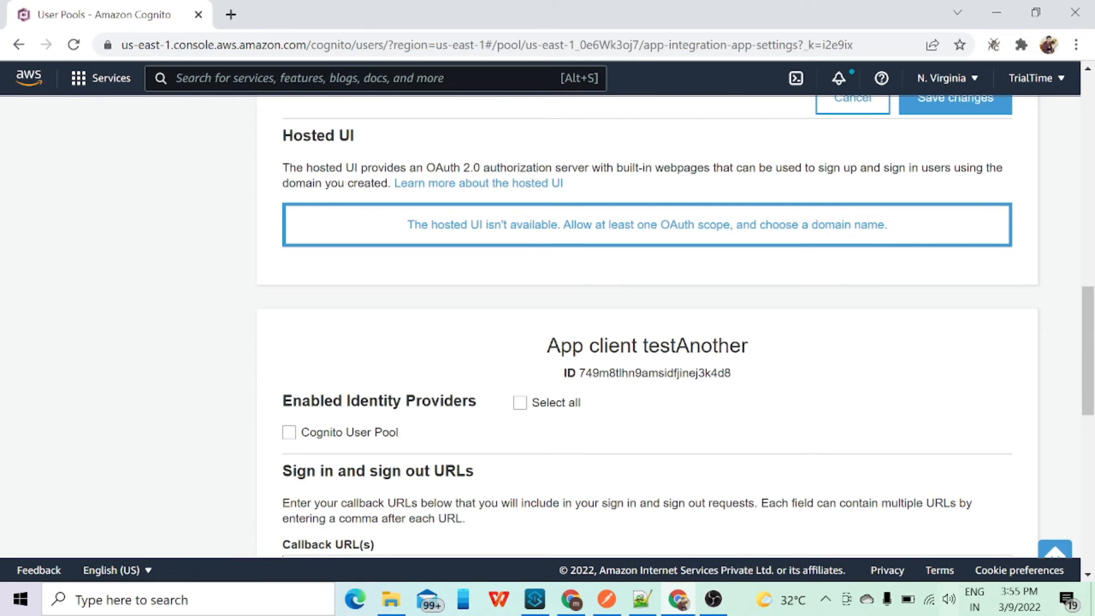
{"action": "scroll", "coordinate": [648, 325], "scroll_direction": "down", "scroll_amount": 5}
{"action": "scroll", "coordinate": [647, 326], "scroll_direction": "up", "scroll_amount": 8}
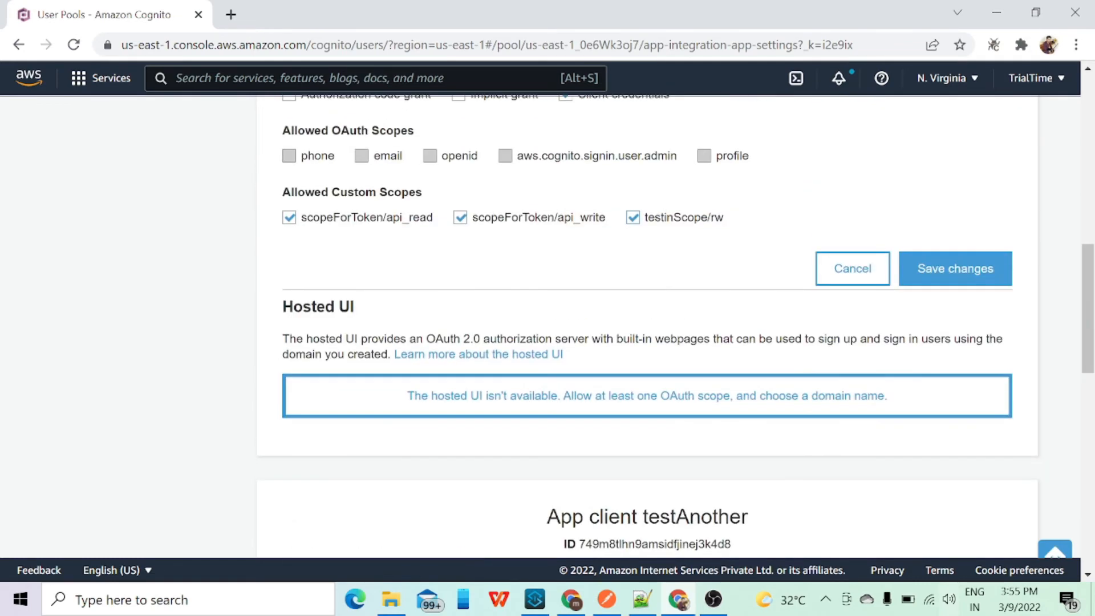
{"action": "left_click", "coordinate": [633, 227]}
Step: Enable Cognito User Pool as the identity provider for the testAnother app client, and check the sample client's allowed flows and scopes
{"action": "scroll", "coordinate": [602, 318], "scroll_direction": "down", "scroll_amount": 10}
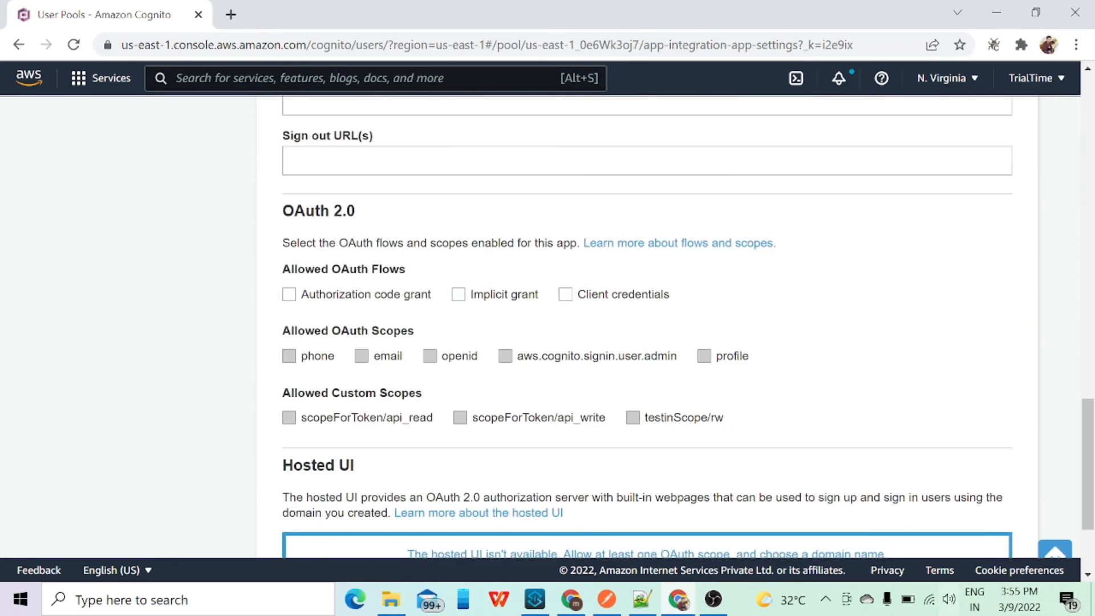
{"action": "scroll", "coordinate": [601, 318], "scroll_direction": "up", "scroll_amount": 3}
{"action": "scroll", "coordinate": [601, 318], "scroll_direction": "up", "scroll_amount": 3}
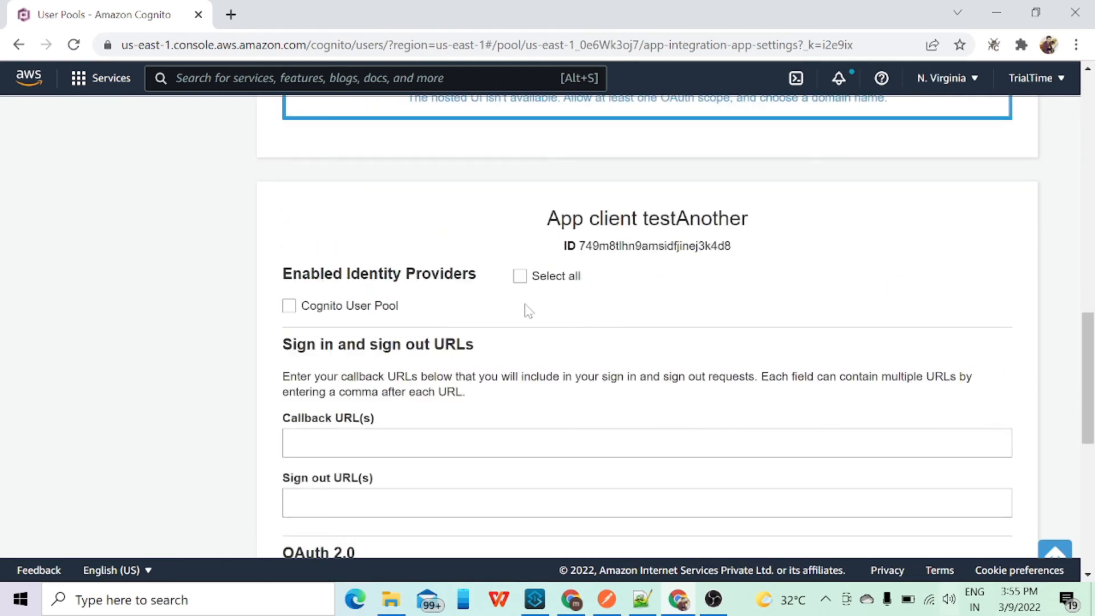
{"action": "left_click", "coordinate": [289, 306]}
{"action": "left_click_drag", "start_coordinate": [643, 218], "coordinate": [754, 233]}
{"action": "scroll", "coordinate": [755, 294], "scroll_direction": "up", "scroll_amount": 5}
{"action": "scroll", "coordinate": [750, 292], "scroll_direction": "up", "scroll_amount": 10}
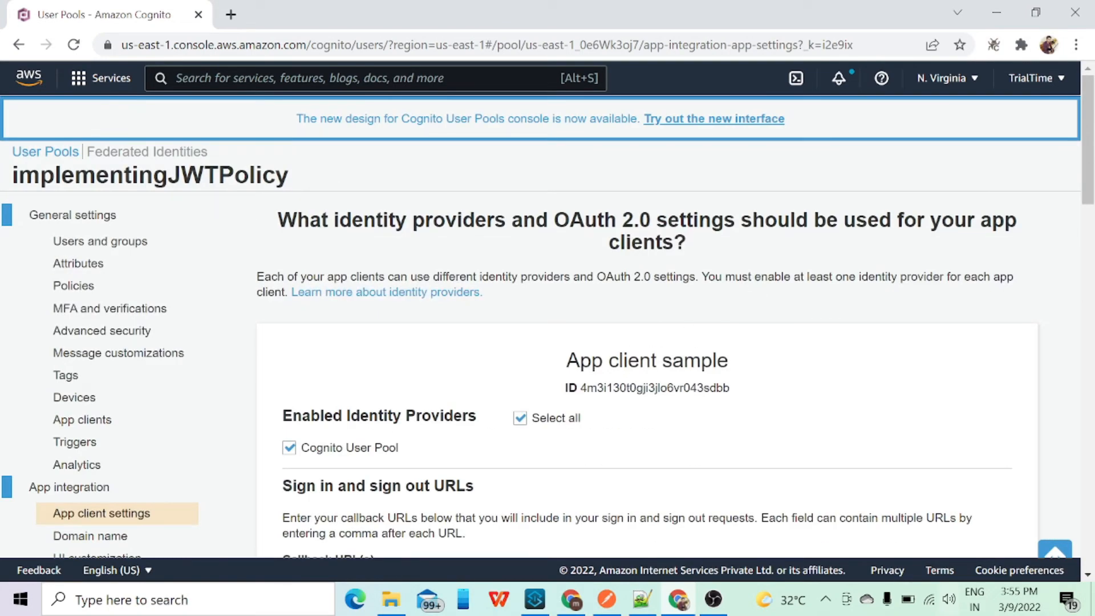
{"action": "scroll", "coordinate": [647, 326], "scroll_direction": "down", "scroll_amount": 10}
{"action": "scroll", "coordinate": [648, 325], "scroll_direction": "up", "scroll_amount": 4}
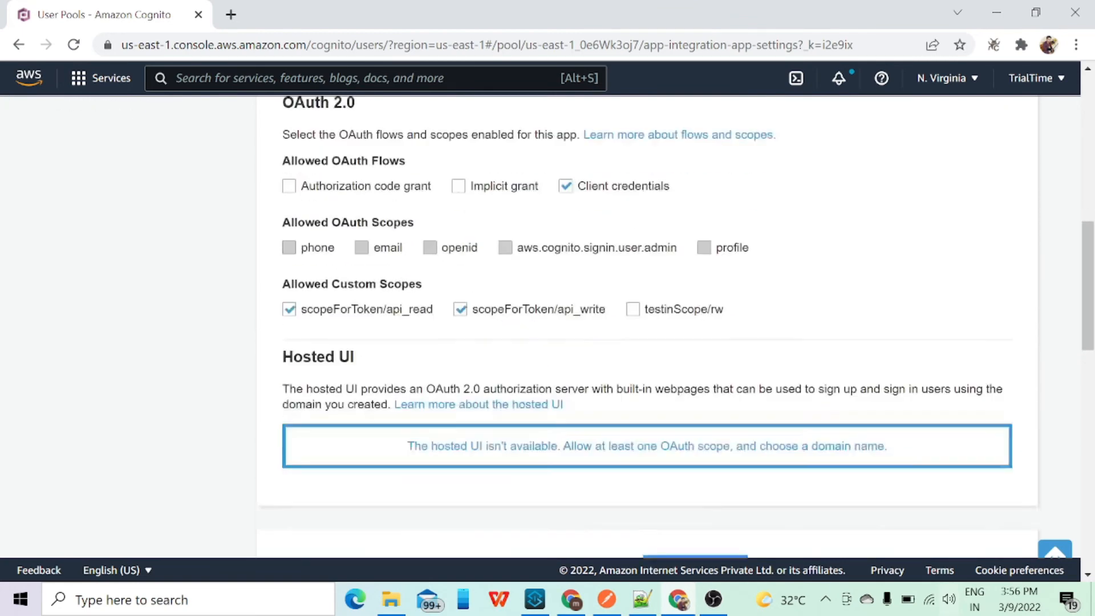
{"action": "scroll", "coordinate": [647, 325], "scroll_direction": "down", "scroll_amount": 6}
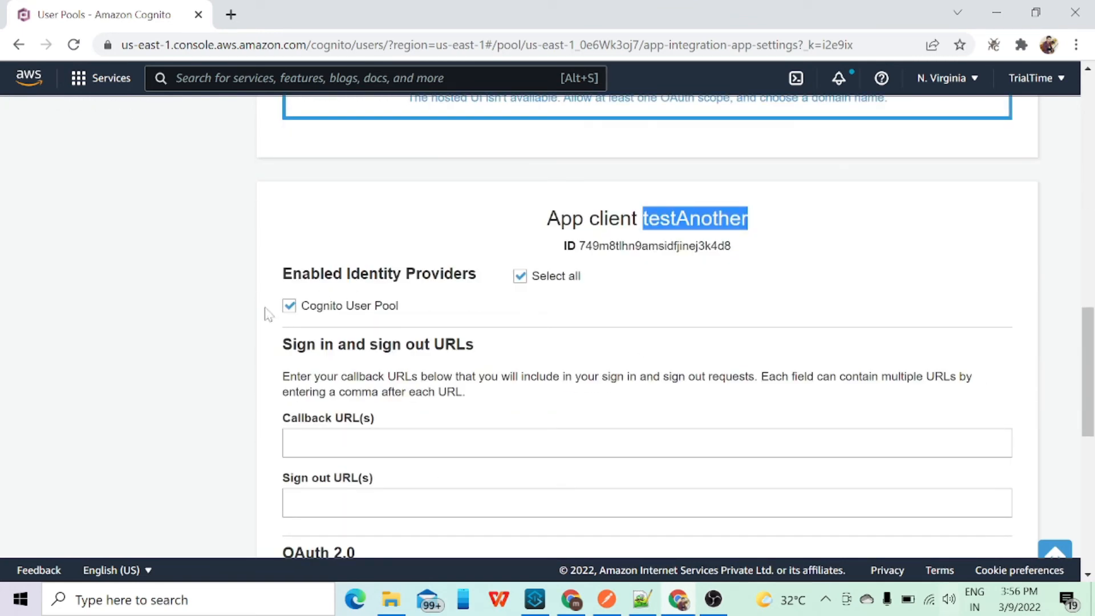
Step: Allow the Client credentials flow and the testinScope/rw custom scope for the testAnother app client, and save the changes
{"action": "scroll", "coordinate": [363, 320], "scroll_direction": "down", "scroll_amount": 5}
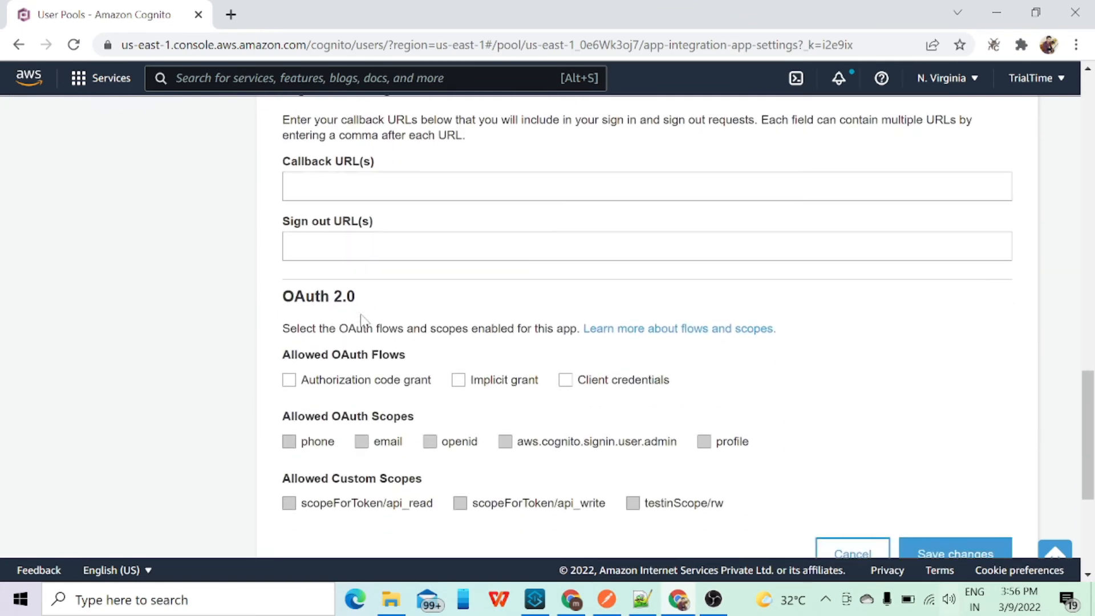
{"action": "left_click", "coordinate": [566, 380]}
{"action": "scroll", "coordinate": [587, 391], "scroll_direction": "down", "scroll_amount": 2}
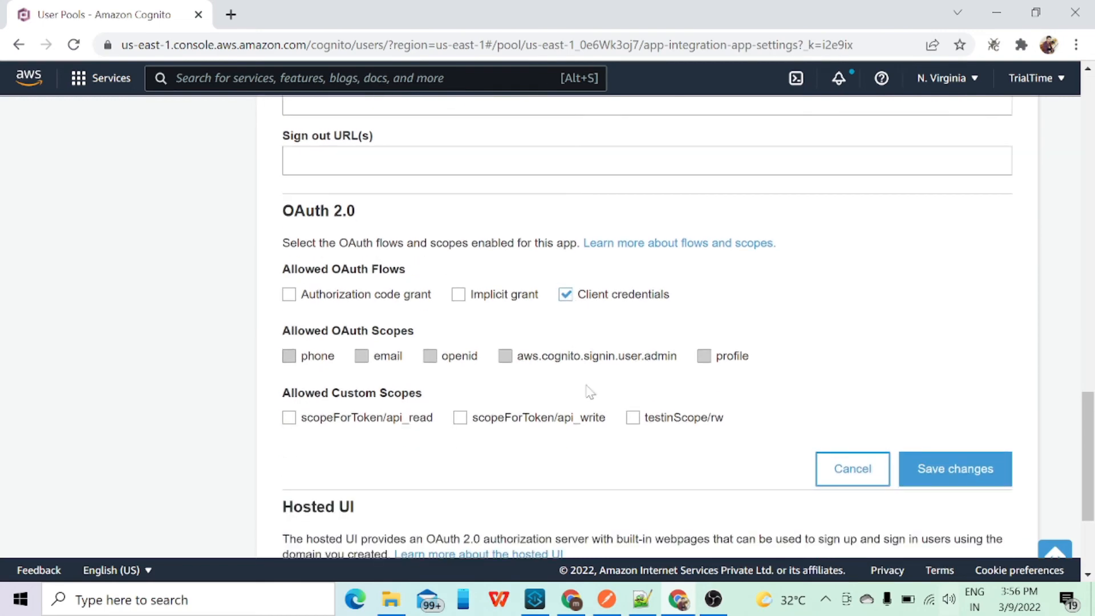
{"action": "left_click", "coordinate": [633, 418]}
{"action": "scroll", "coordinate": [680, 447], "scroll_direction": "down", "scroll_amount": 3}
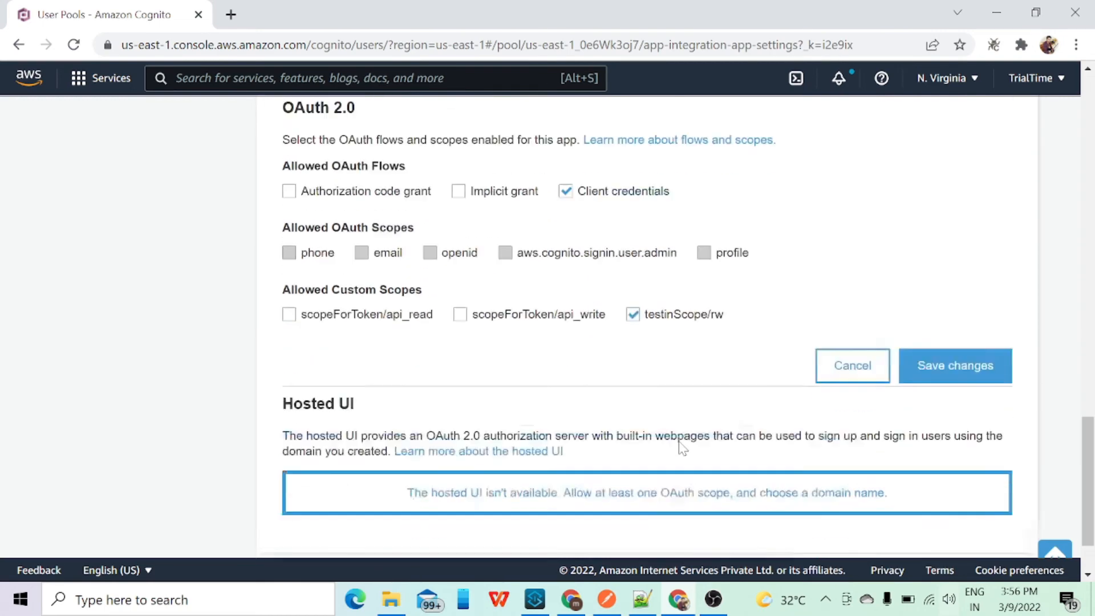
{"action": "scroll", "coordinate": [647, 325], "scroll_direction": "up", "scroll_amount": 3}
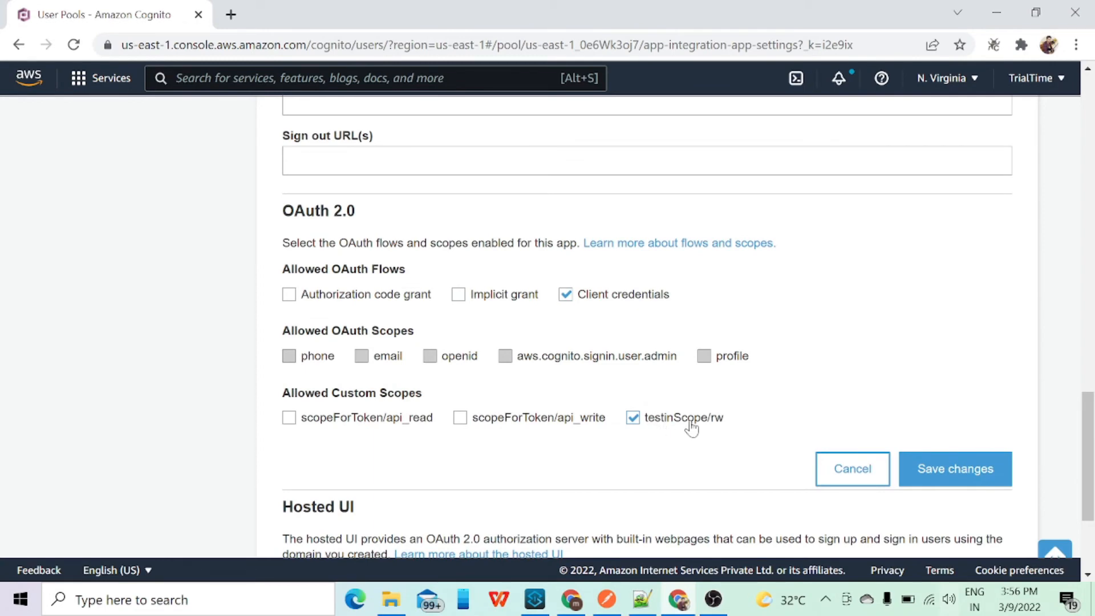
{"action": "scroll", "coordinate": [692, 428], "scroll_direction": "up", "scroll_amount": 6}
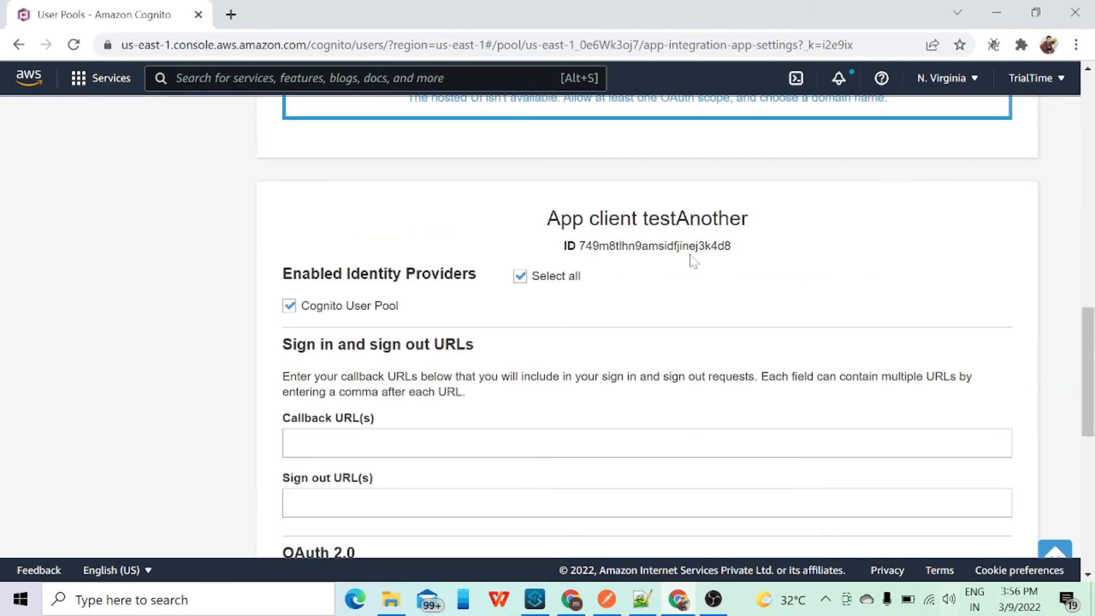
{"action": "scroll", "coordinate": [689, 305], "scroll_direction": "down", "scroll_amount": 8}
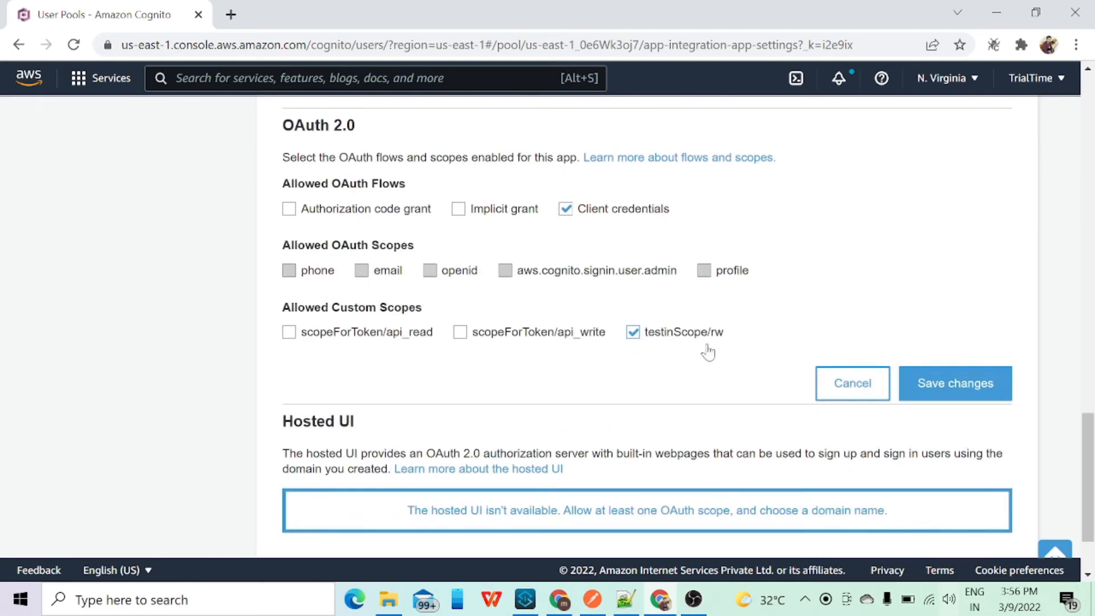
{"action": "left_click", "coordinate": [935, 397]}
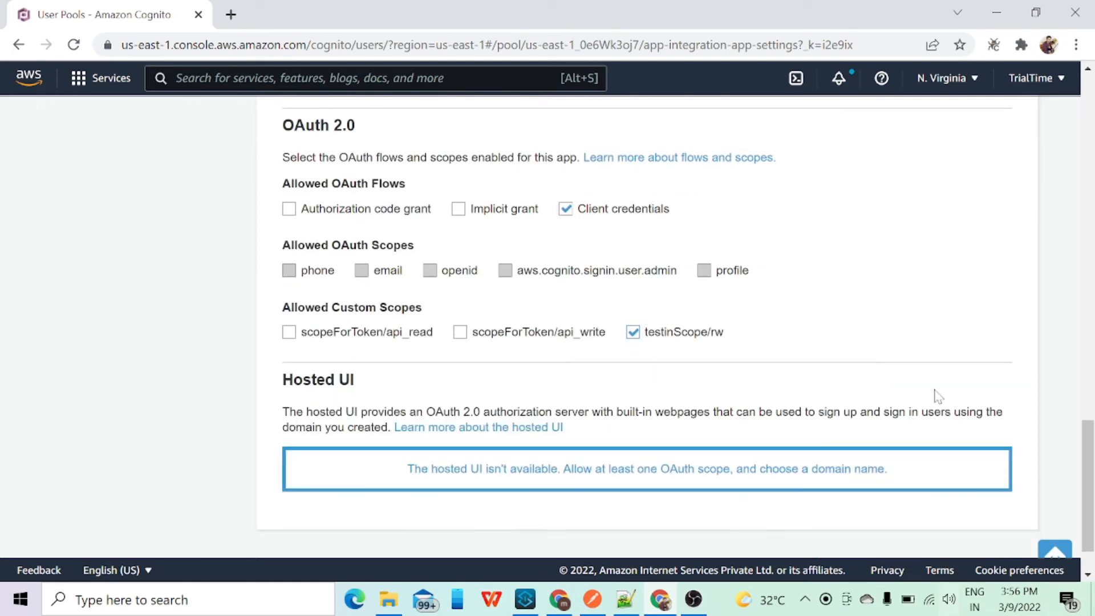
Step: Check generate-token's authorization in Postman, return to the Cognito console and view the user pool's domain name
{"action": "scroll", "coordinate": [742, 372], "scroll_direction": "up", "scroll_amount": 3}
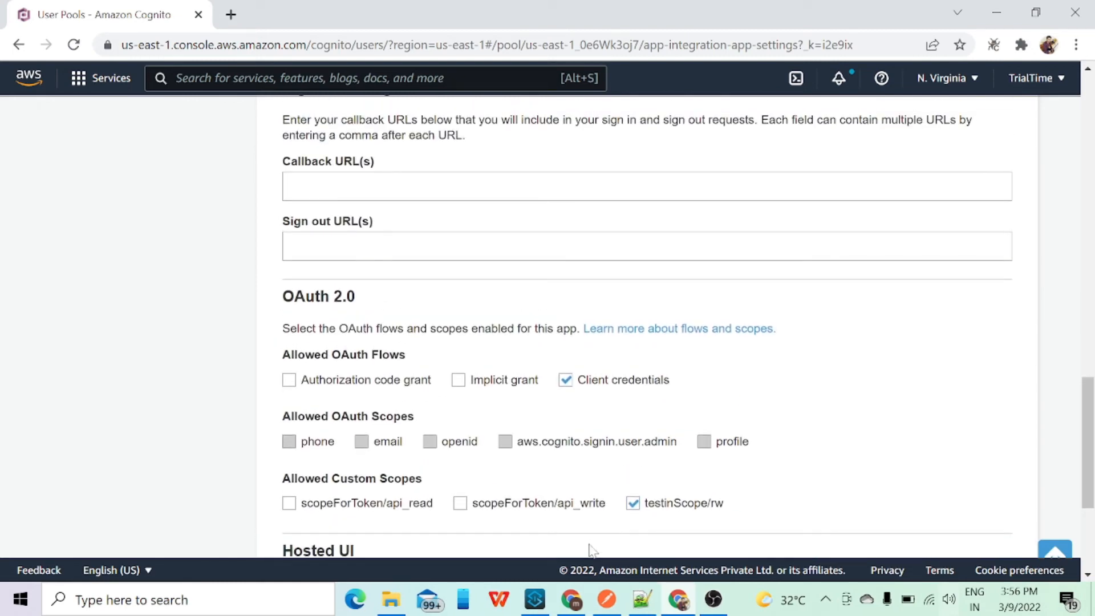
{"action": "left_click", "coordinate": [608, 600]}
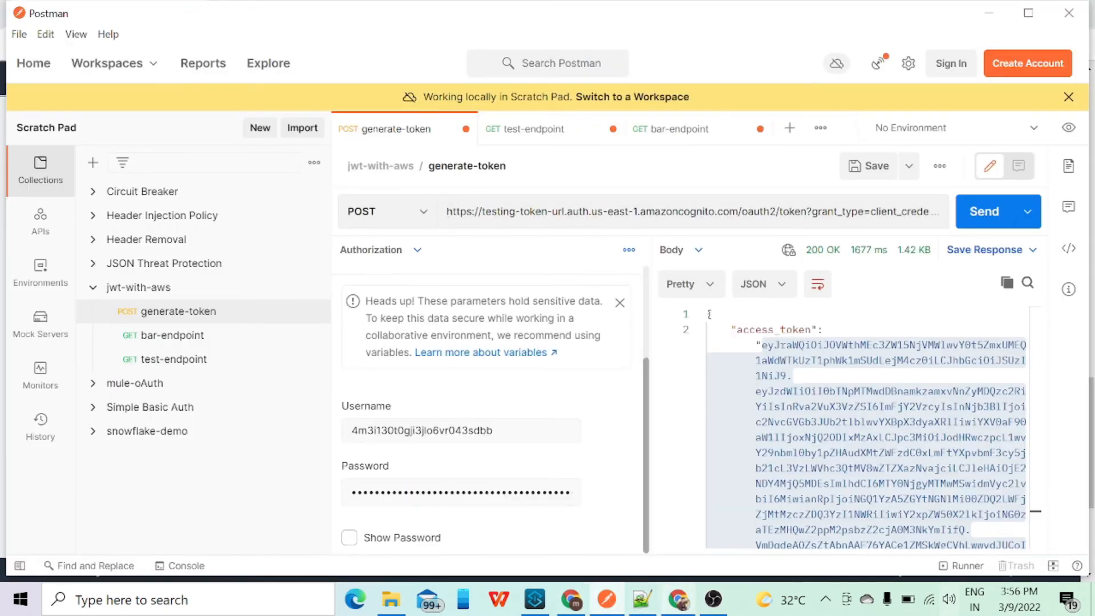
{"action": "left_click", "coordinate": [676, 605]}
{"action": "scroll", "coordinate": [135, 250], "scroll_direction": "up", "scroll_amount": 1}
{"action": "scroll", "coordinate": [135, 249], "scroll_direction": "down", "scroll_amount": 3}
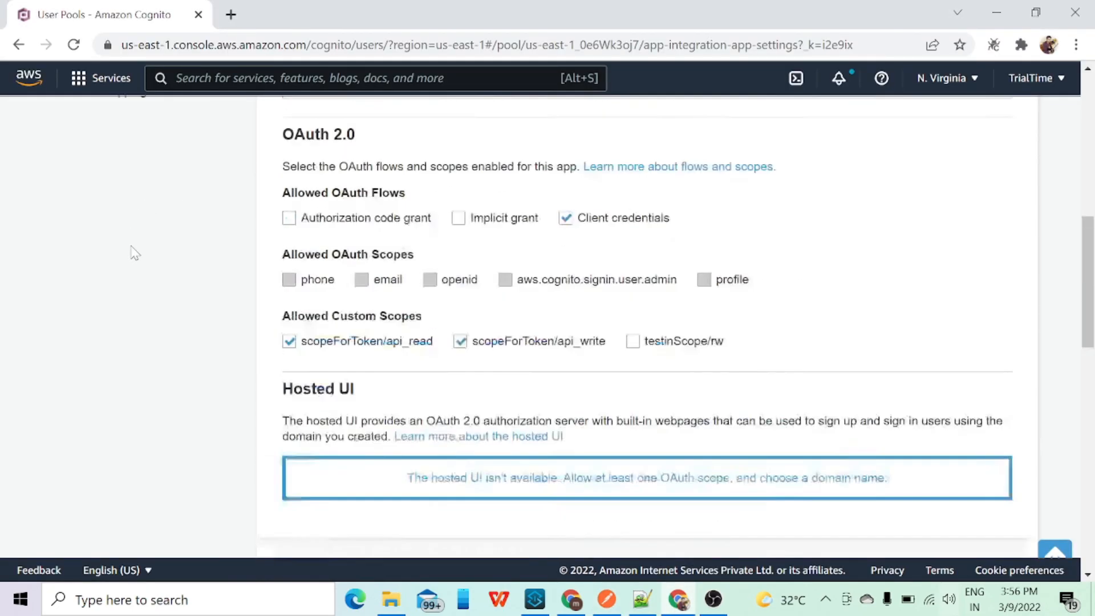
{"action": "scroll", "coordinate": [121, 240], "scroll_direction": "up", "scroll_amount": 3}
{"action": "left_click", "coordinate": [95, 197]}
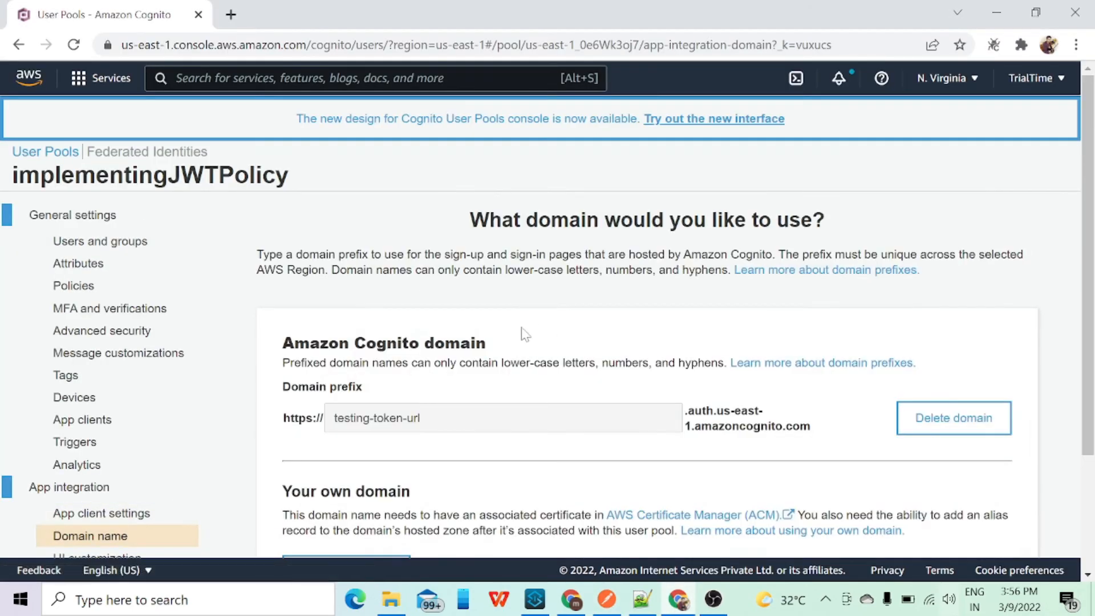
{"action": "scroll", "coordinate": [521, 342], "scroll_direction": "down", "scroll_amount": 2}
{"action": "scroll", "coordinate": [523, 365], "scroll_direction": "down", "scroll_amount": 1}
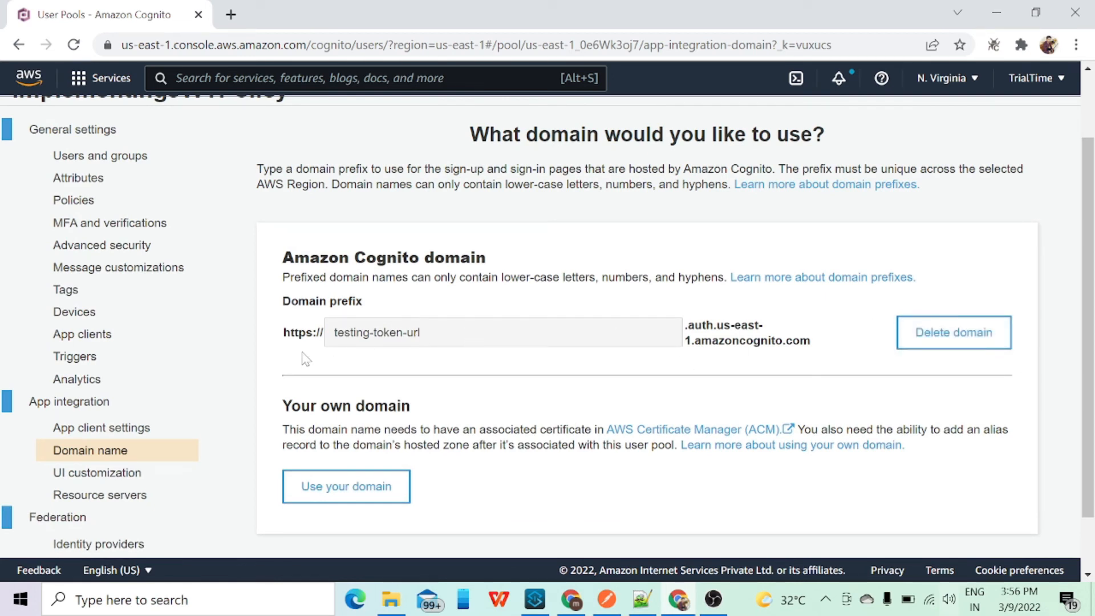
Step: Review the two app clients, and compare the custom scopes allowed for sample and testAnother in the app client settings
{"action": "left_click", "coordinate": [117, 336]}
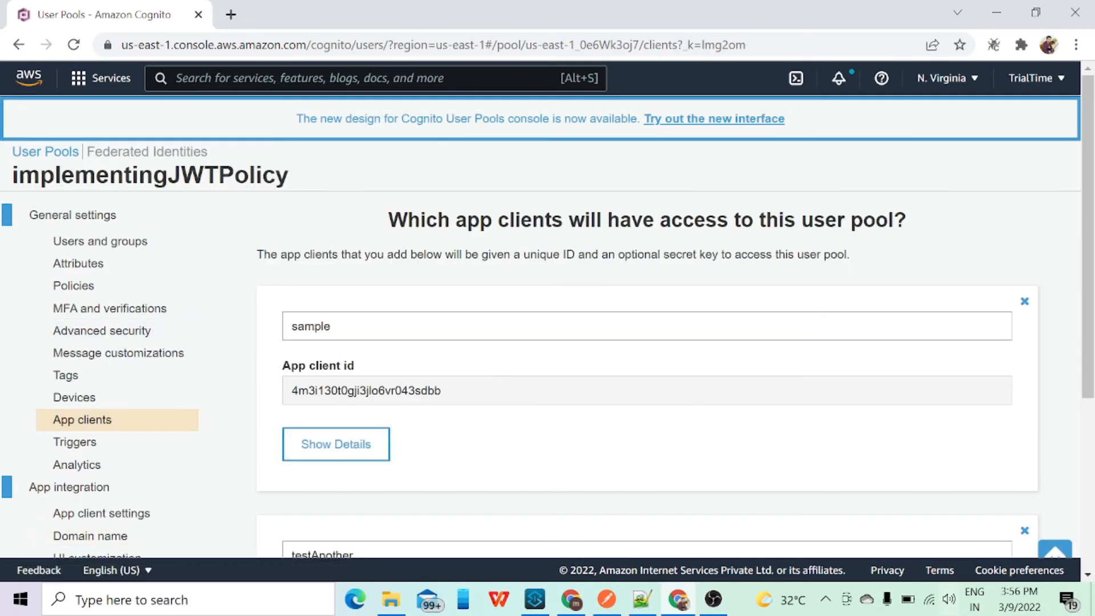
{"action": "scroll", "coordinate": [452, 357], "scroll_direction": "down", "scroll_amount": 5}
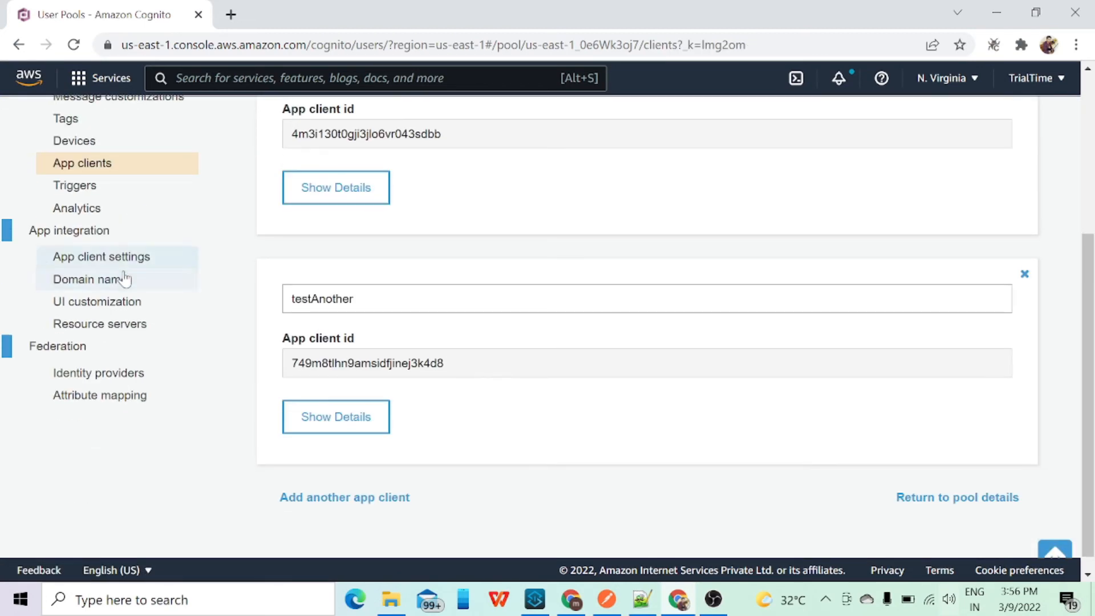
{"action": "left_click", "coordinate": [114, 258]}
{"action": "scroll", "coordinate": [649, 432], "scroll_direction": "down", "scroll_amount": 10}
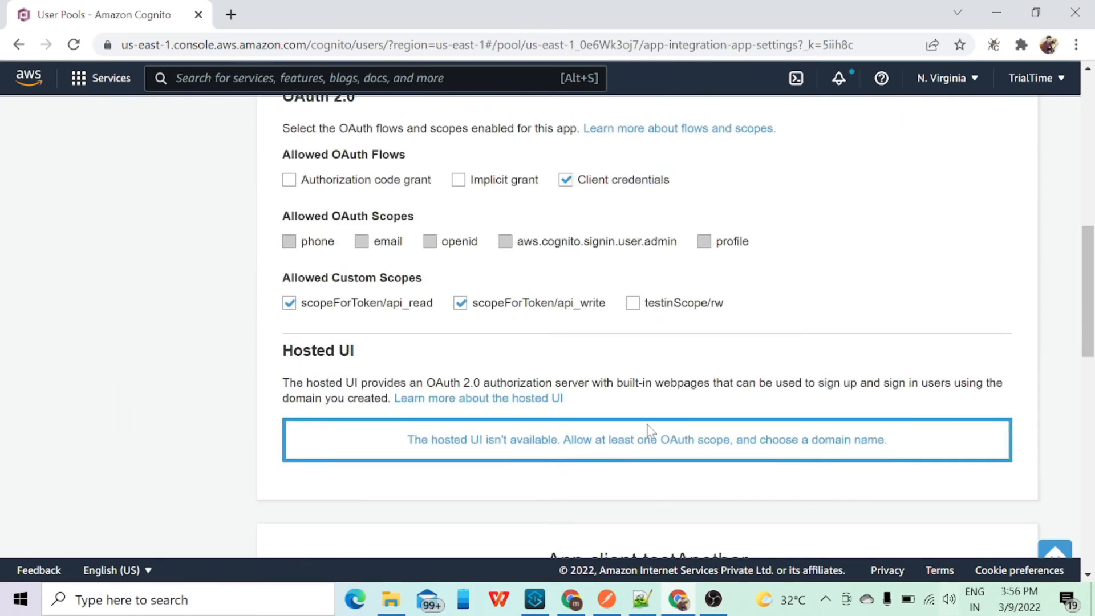
{"action": "scroll", "coordinate": [649, 431], "scroll_direction": "down", "scroll_amount": 5}
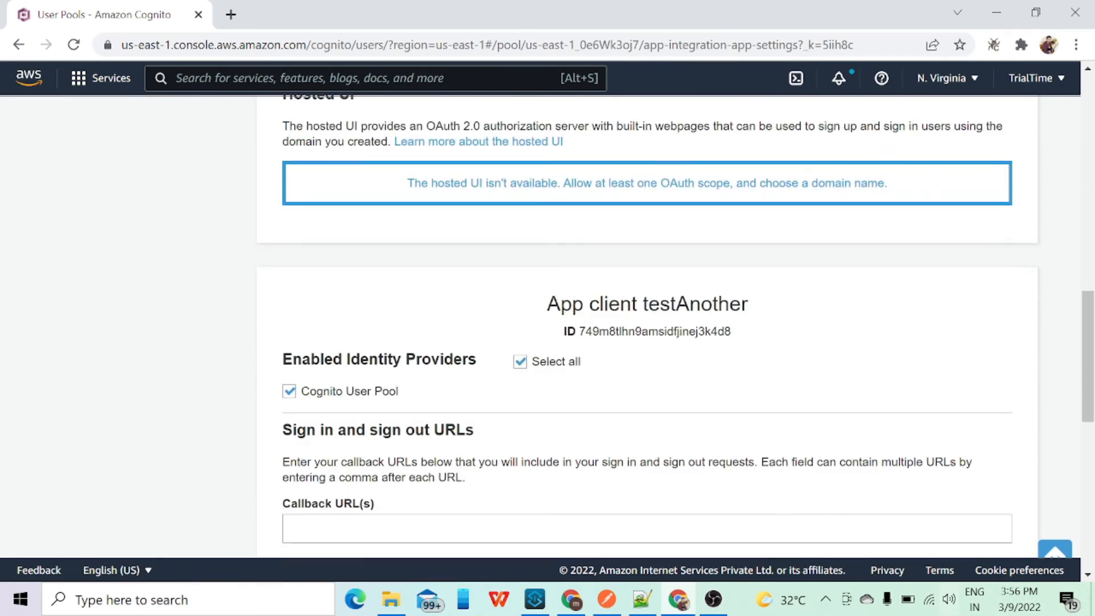
{"action": "scroll", "coordinate": [196, 306], "scroll_direction": "up", "scroll_amount": 2}
{"action": "scroll", "coordinate": [196, 307], "scroll_direction": "down", "scroll_amount": 5}
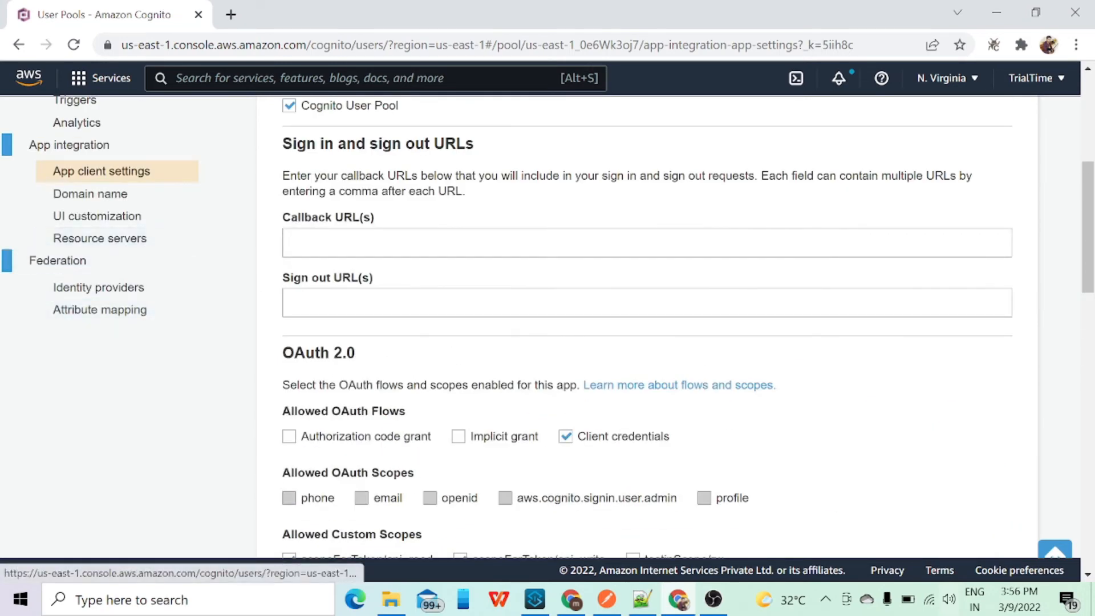
{"action": "scroll", "coordinate": [798, 516], "scroll_direction": "down", "scroll_amount": 3}
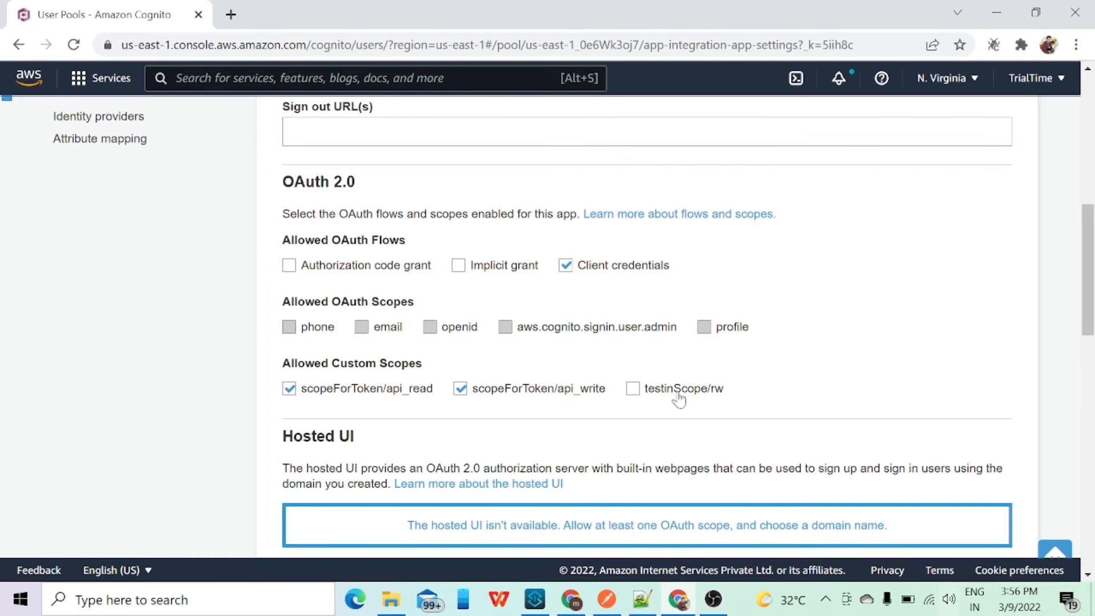
{"action": "scroll", "coordinate": [679, 399], "scroll_direction": "down", "scroll_amount": 9}
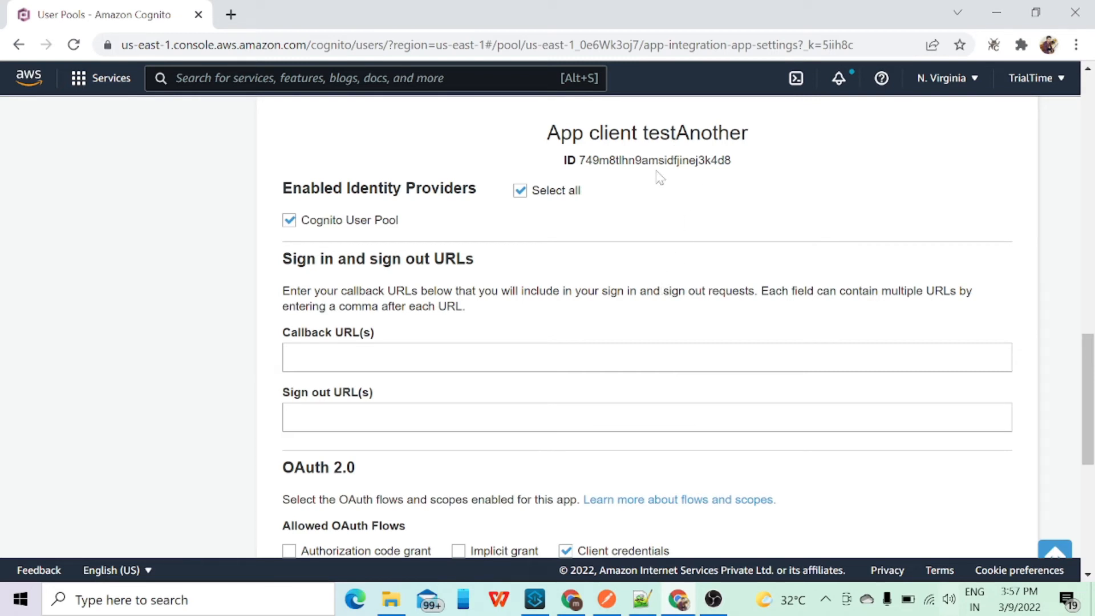
{"action": "scroll", "coordinate": [631, 320], "scroll_direction": "down", "scroll_amount": 4}
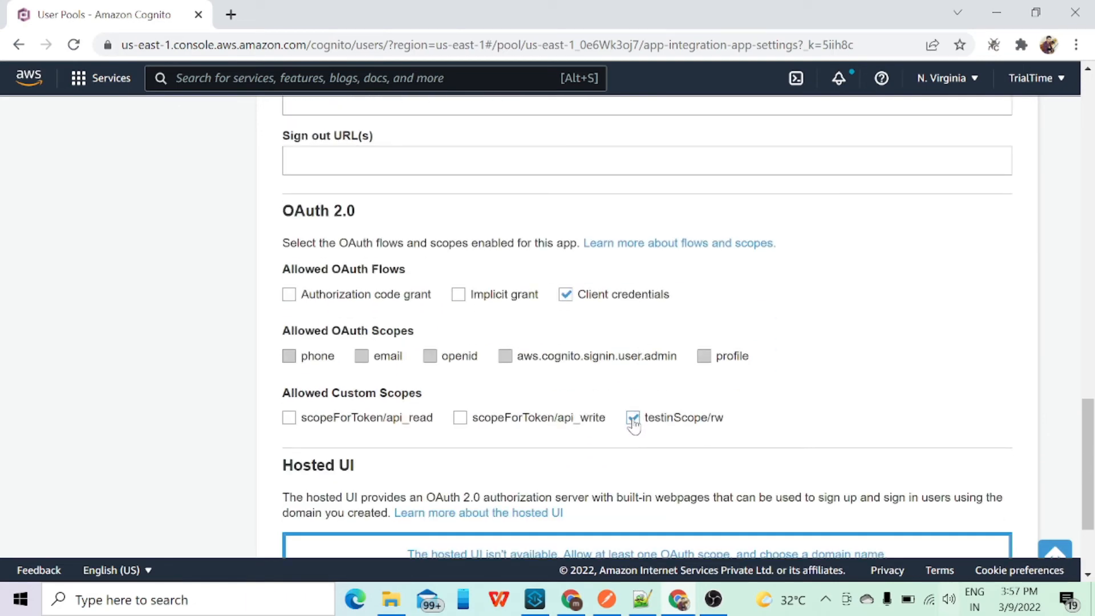
Step: Check the username of generate-token in Postman, and return to the Cognito app clients to show testAnother's details
{"action": "left_click", "coordinate": [609, 600]}
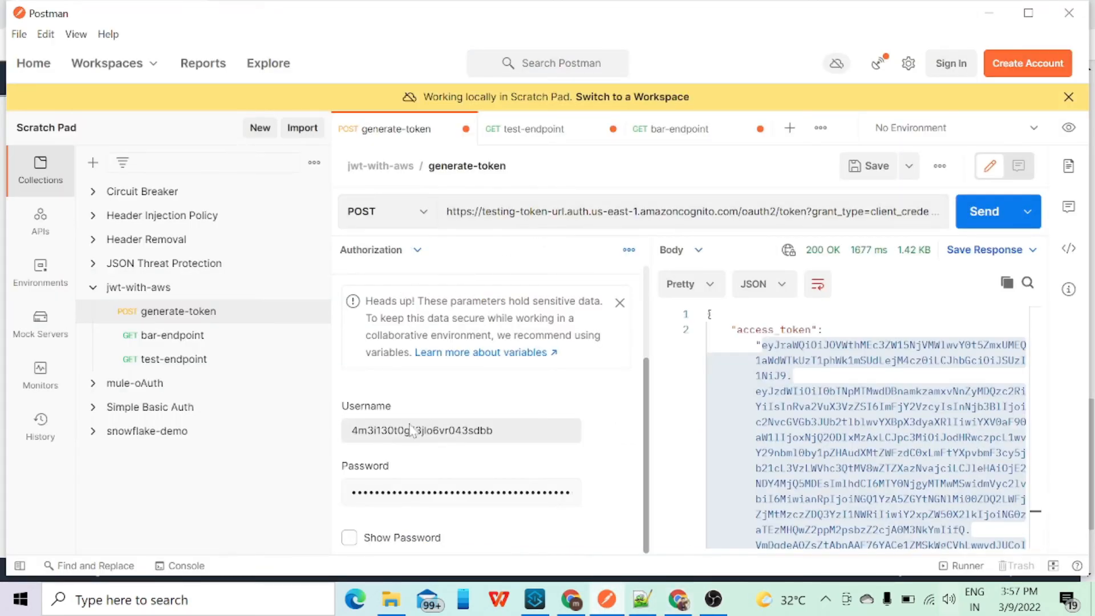
{"action": "left_click", "coordinate": [678, 600]}
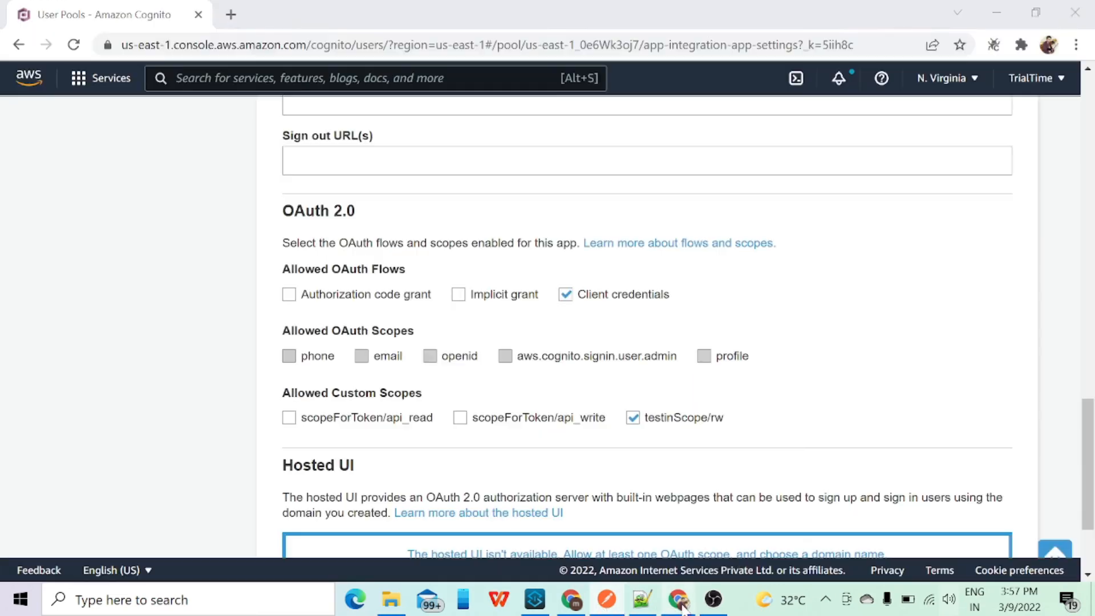
{"action": "scroll", "coordinate": [455, 291], "scroll_direction": "down", "scroll_amount": 5}
{"action": "scroll", "coordinate": [213, 196], "scroll_direction": "up", "scroll_amount": 15}
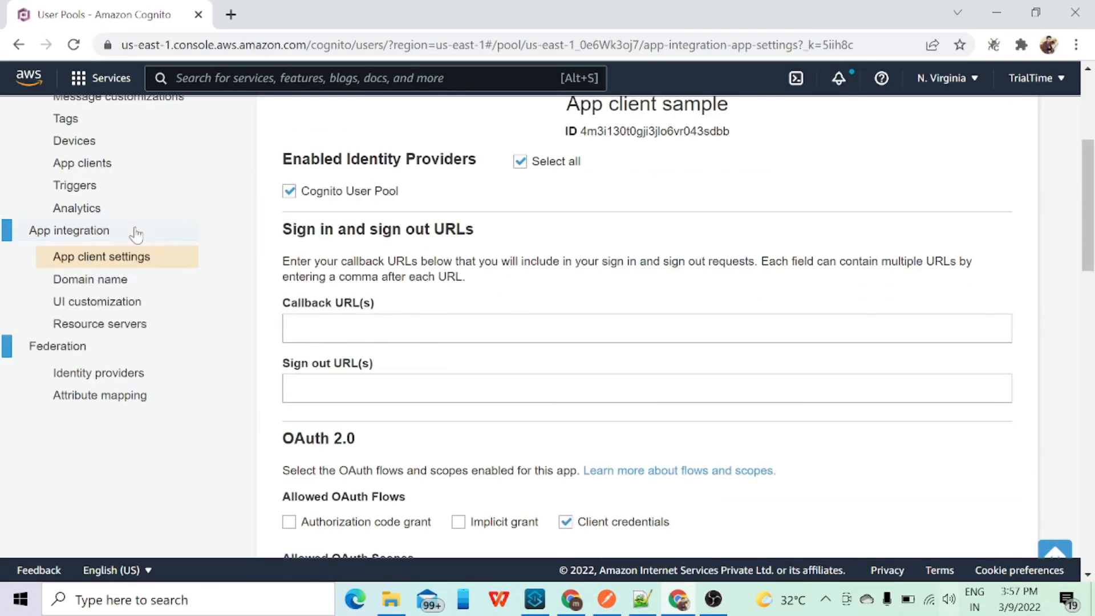
{"action": "left_click", "coordinate": [82, 420]}
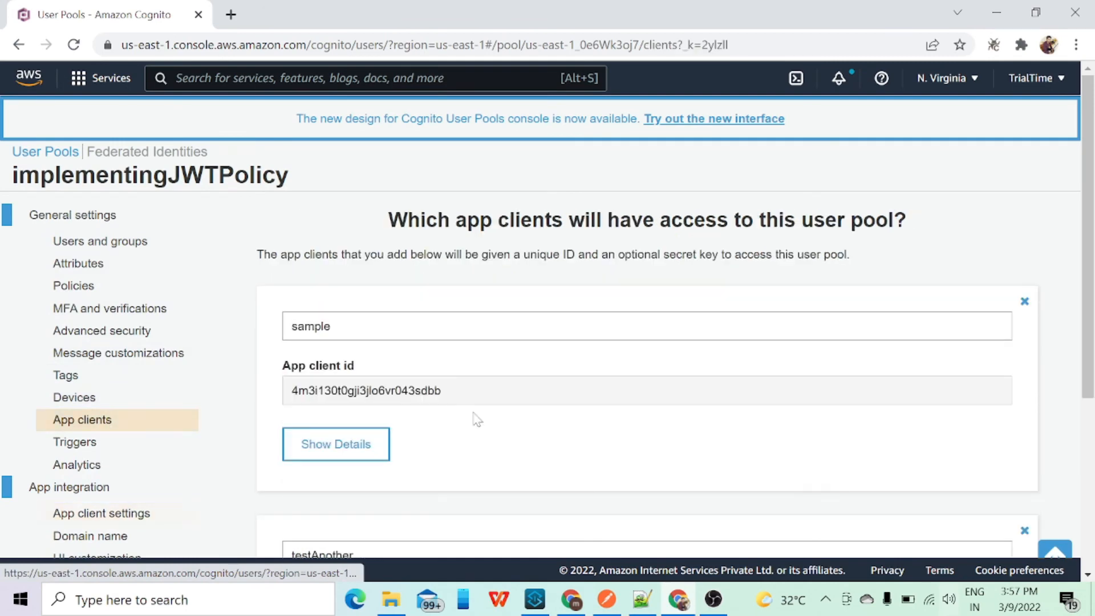
{"action": "scroll", "coordinate": [521, 369], "scroll_direction": "down", "scroll_amount": 5}
{"action": "left_click", "coordinate": [331, 401]}
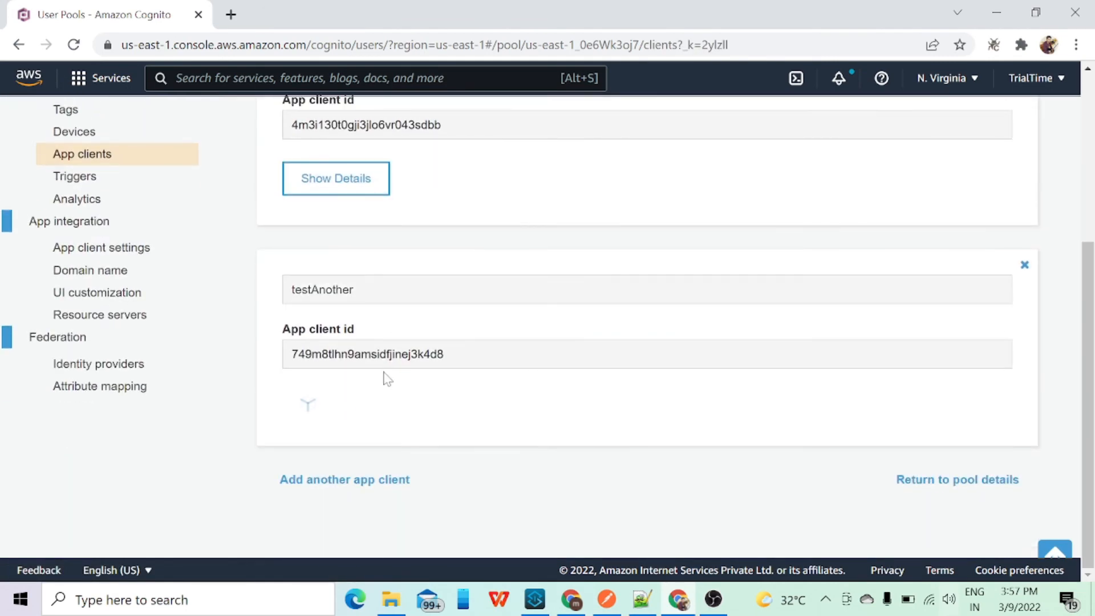
Step: Copy testAnother's app client id and switch to Postman to replace generate-token's username with it
{"action": "scroll", "coordinate": [399, 371], "scroll_direction": "down", "scroll_amount": 3}
{"action": "left_click_drag", "start_coordinate": [456, 174], "coordinate": [266, 178]}
{"action": "key", "text": "ctrl+c"}
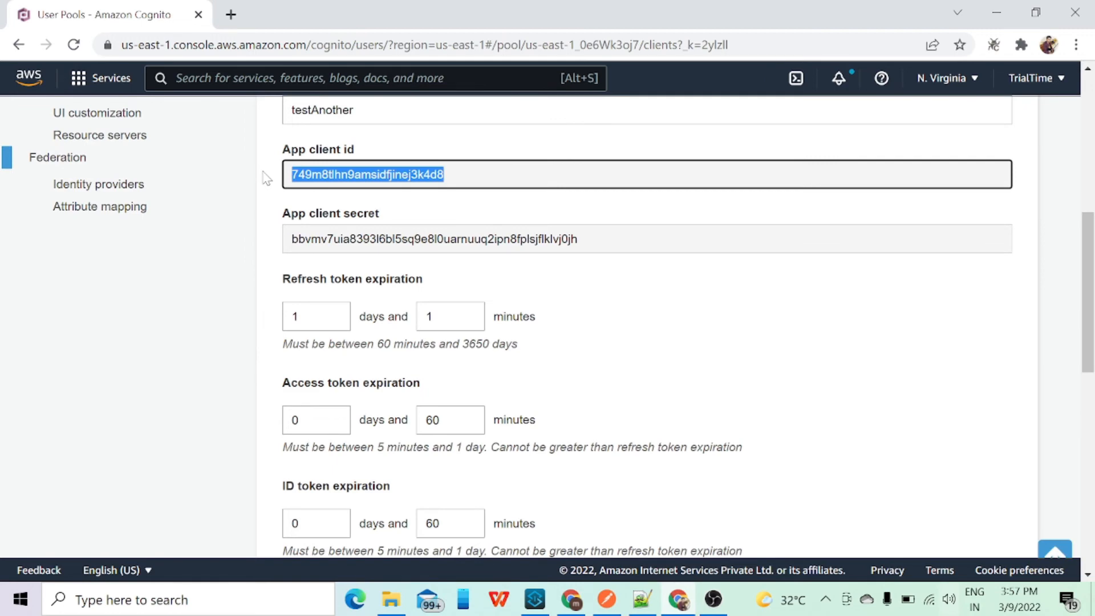
{"action": "key", "text": "alt+Tab"}
{"action": "left_click_drag", "start_coordinate": [444, 432], "coordinate": [441, 431]}
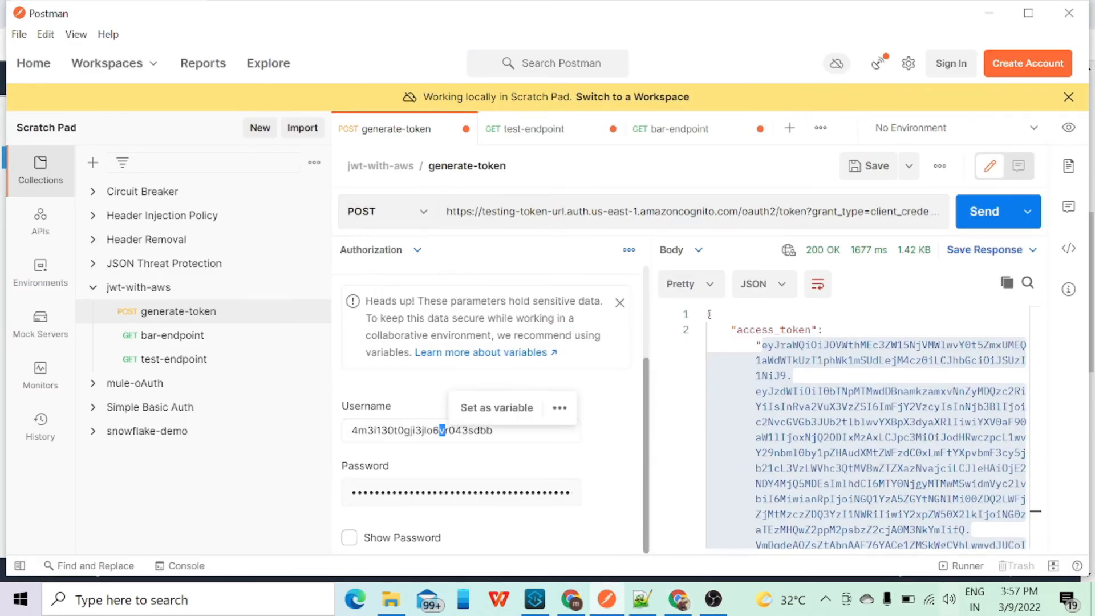
{"action": "key", "text": "ctrl+a"}
{"action": "key", "text": "ctrl+v"}
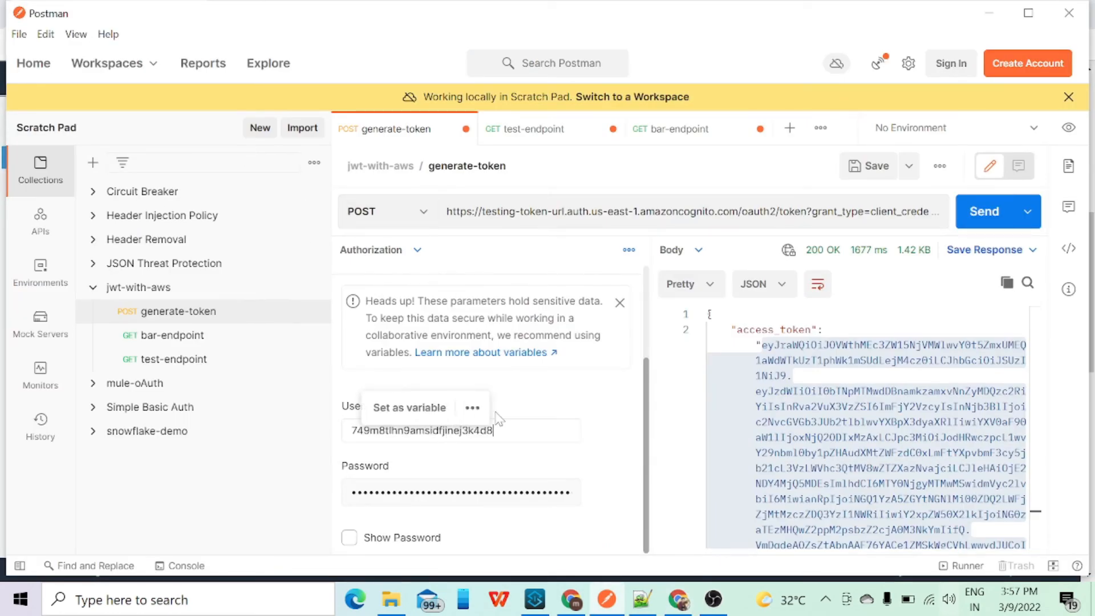
Step: Copy testAnother's app client secret from the Cognito console and replace generate-token's password in Postman with it
{"action": "key", "text": "alt+Tab"}
{"action": "left_click", "coordinate": [492, 239]}
{"action": "key", "text": "ctrl+a"}
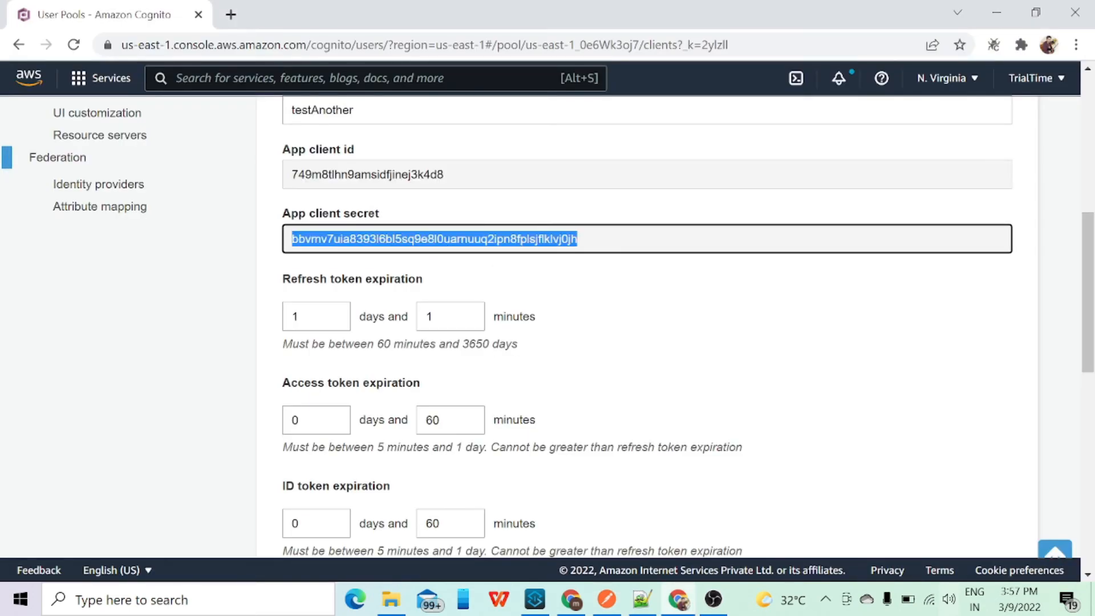
{"action": "key", "text": "alt+Tab"}
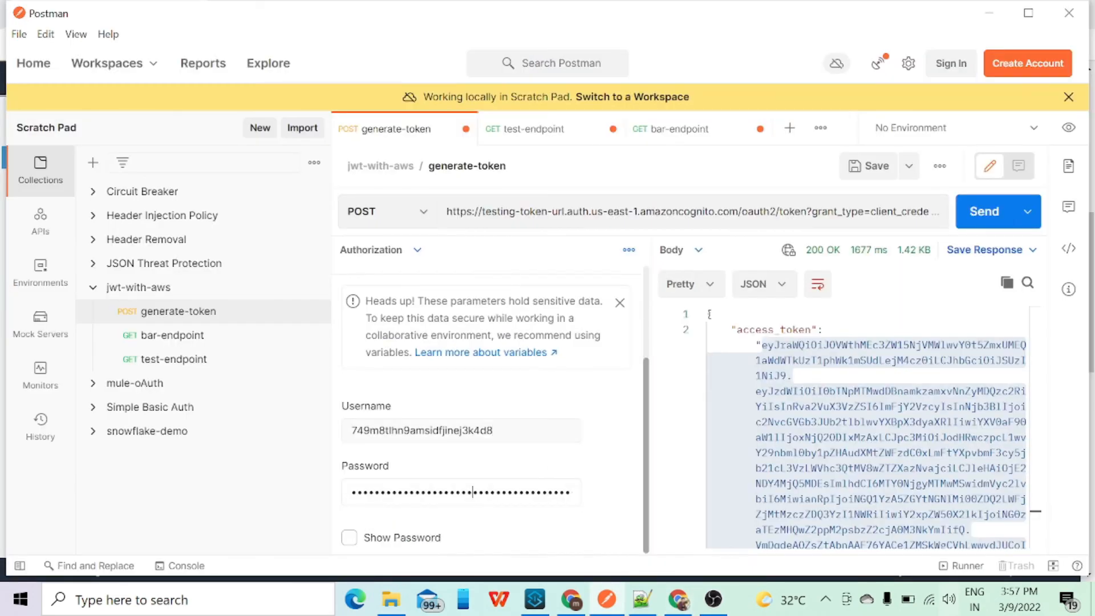
{"action": "key", "text": "ctrl+a"}
{"action": "key", "text": "ctrl+v"}
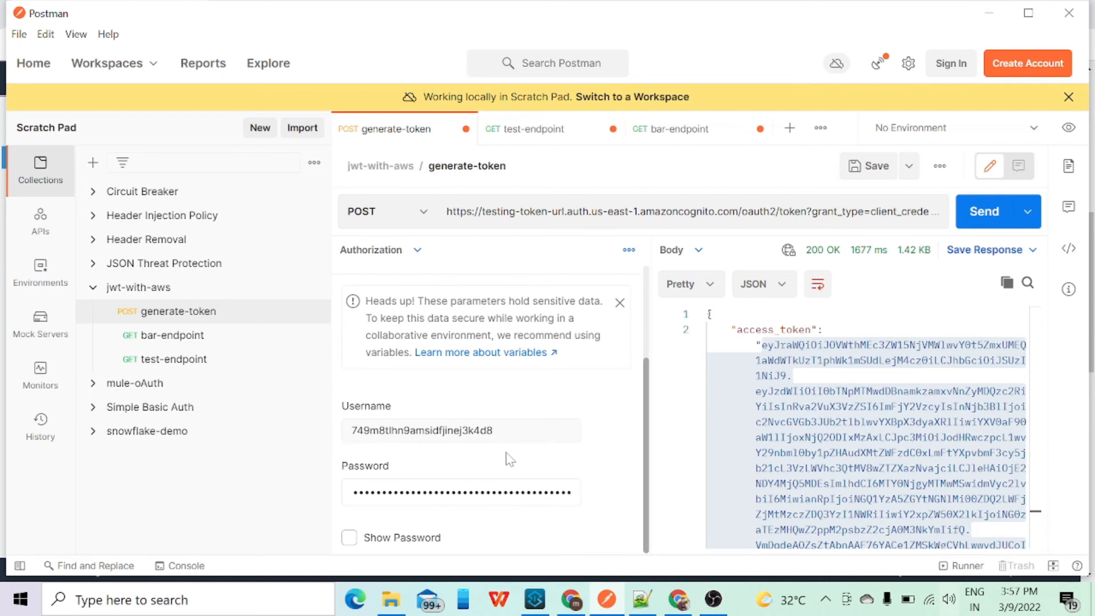
Step: Switch generate-token's headers to key-value editing, and open its query parameters for bulk editing
{"action": "left_click", "coordinate": [388, 251]}
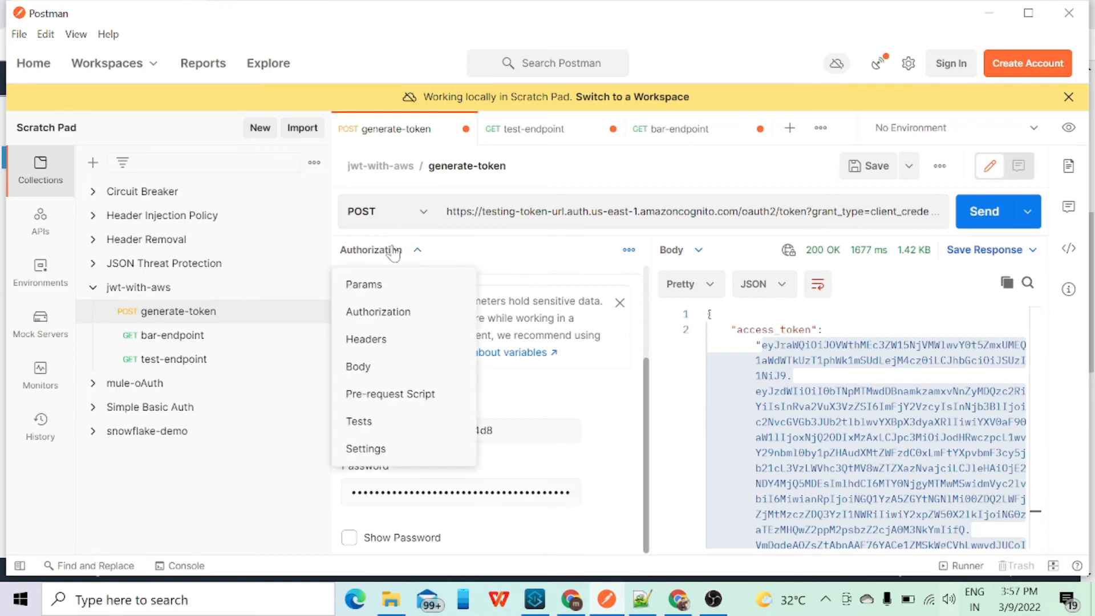
{"action": "left_click", "coordinate": [367, 339]}
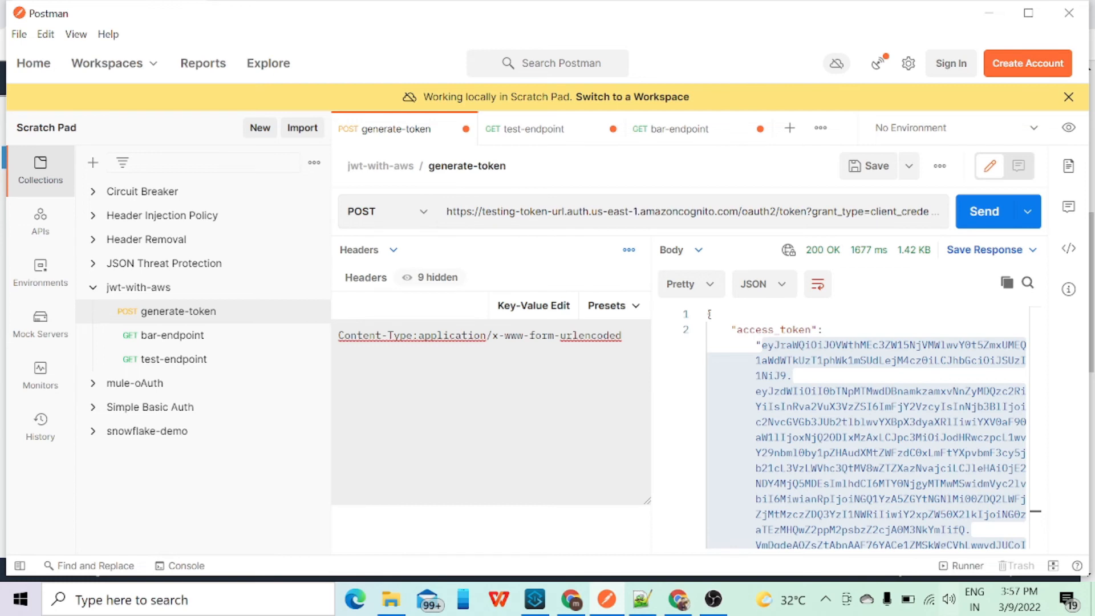
{"action": "left_click", "coordinate": [542, 306]}
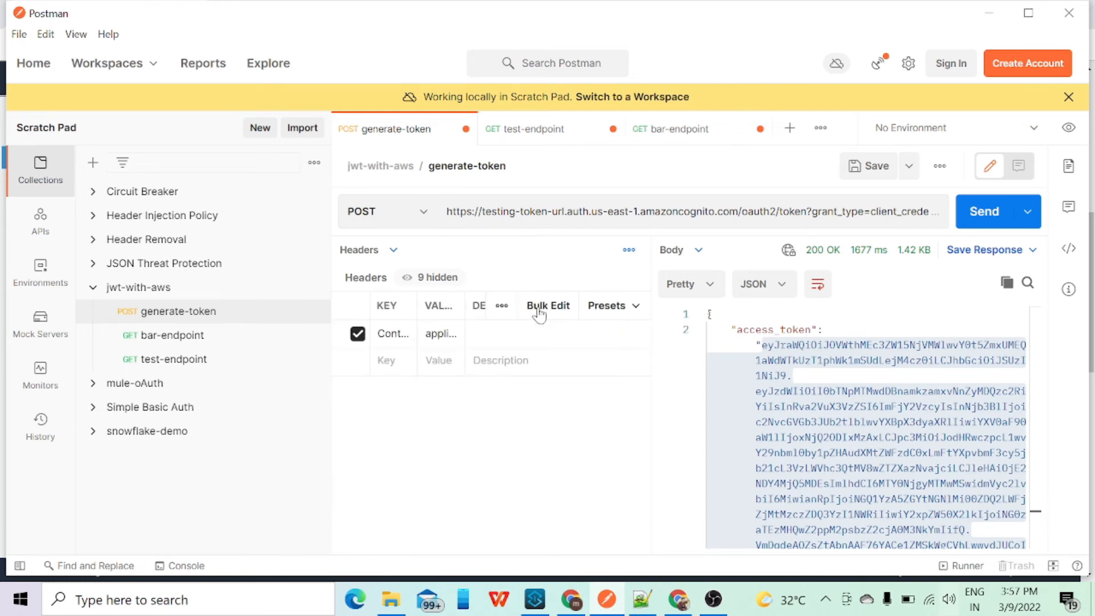
{"action": "left_click", "coordinate": [392, 252]}
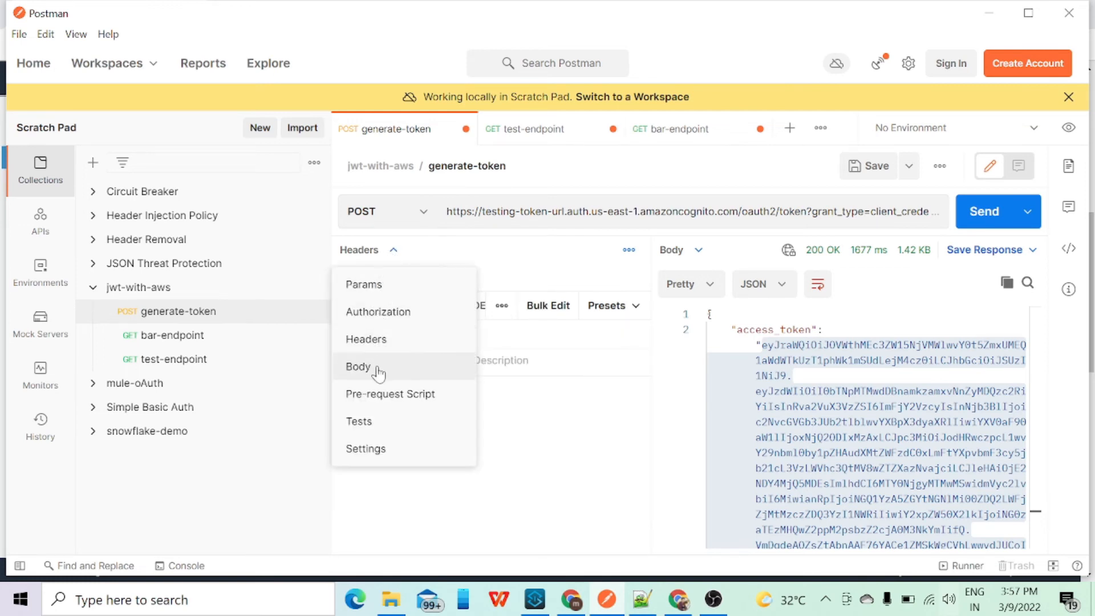
{"action": "left_click", "coordinate": [370, 285]}
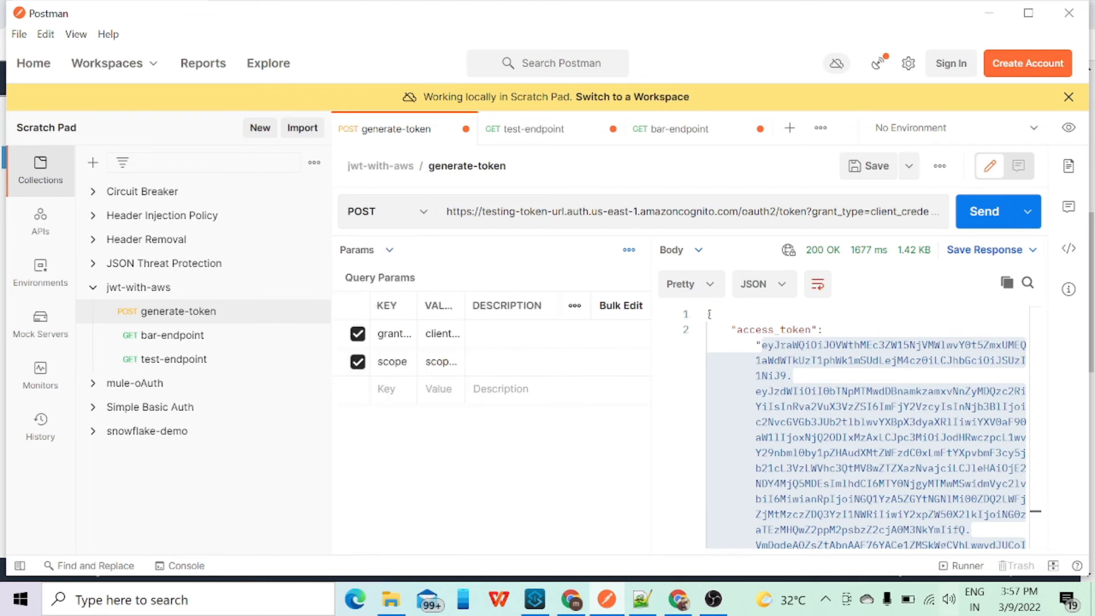
{"action": "left_click", "coordinate": [621, 306]}
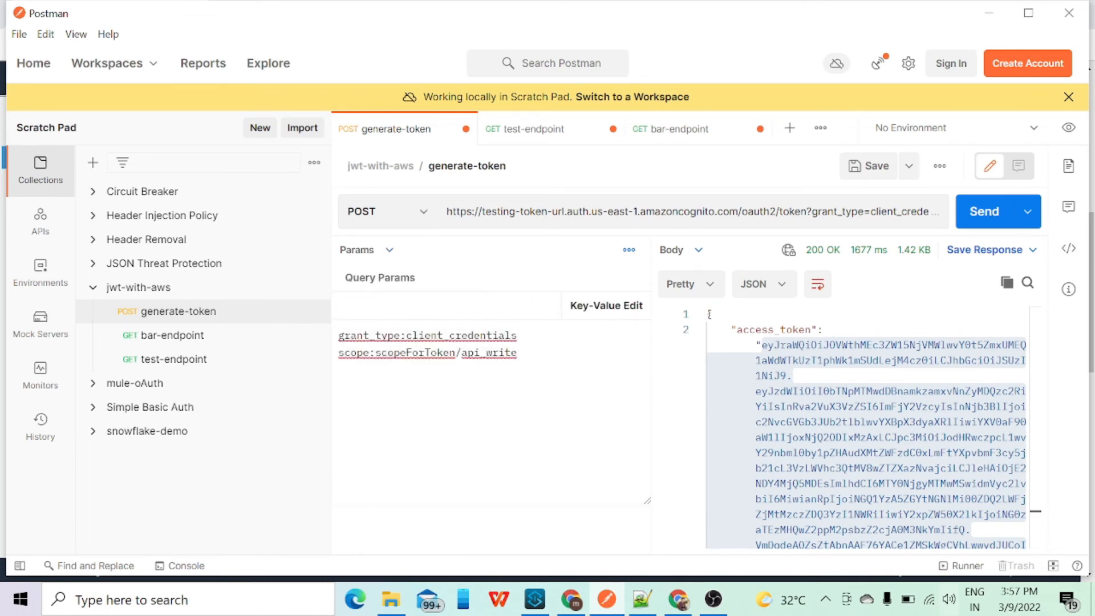
Step: Return to the Cognito console and check testAnother's allowed OAuth flows and custom scopes in the app client settings
{"action": "key", "text": "alt+Tab"}
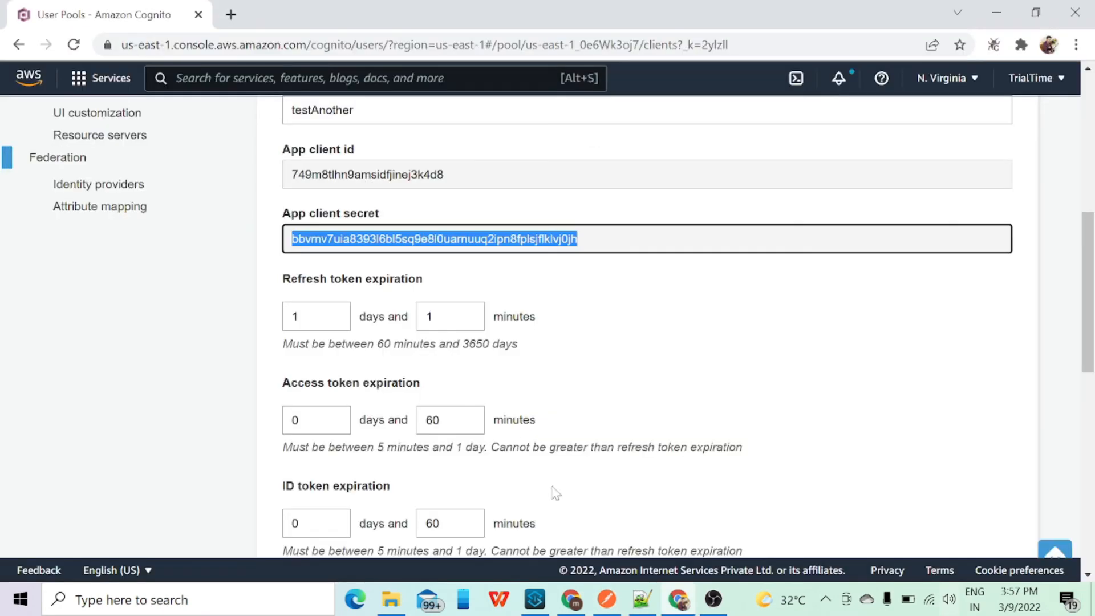
{"action": "scroll", "coordinate": [573, 354], "scroll_direction": "down", "scroll_amount": 4}
{"action": "scroll", "coordinate": [570, 355], "scroll_direction": "up", "scroll_amount": 7}
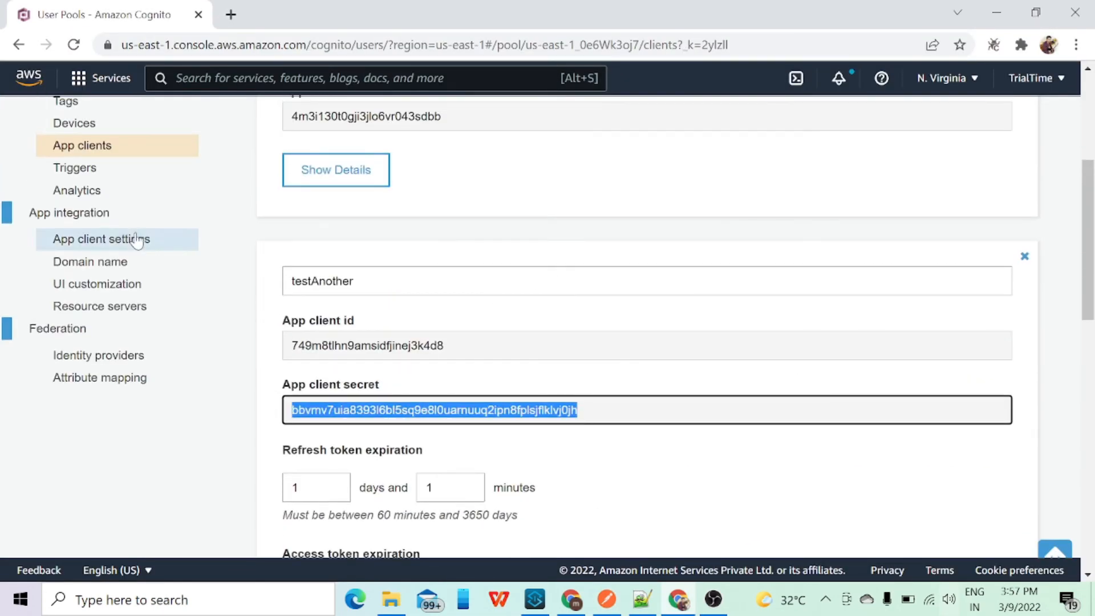
{"action": "left_click", "coordinate": [102, 239]}
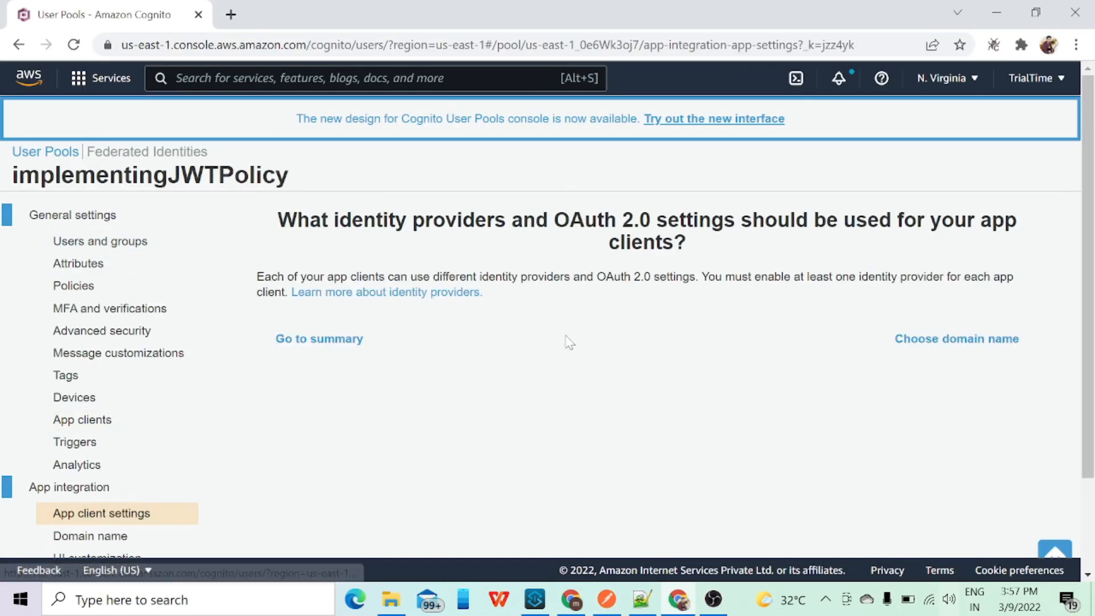
{"action": "scroll", "coordinate": [656, 300], "scroll_direction": "down", "scroll_amount": 15}
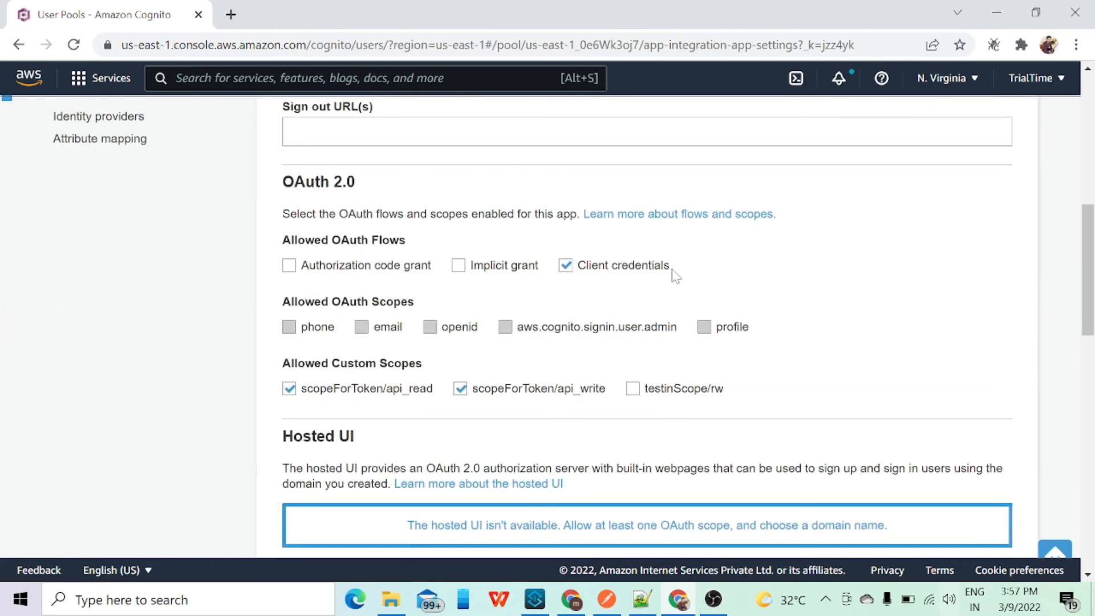
{"action": "scroll", "coordinate": [696, 325], "scroll_direction": "down", "scroll_amount": 6}
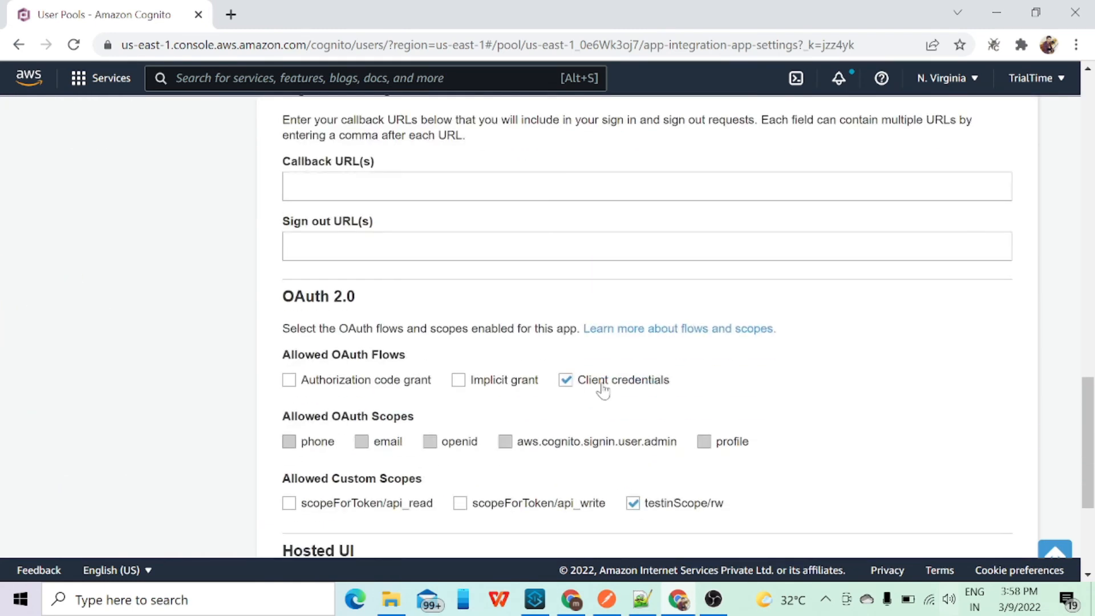
{"action": "key", "text": "alt+Tab"}
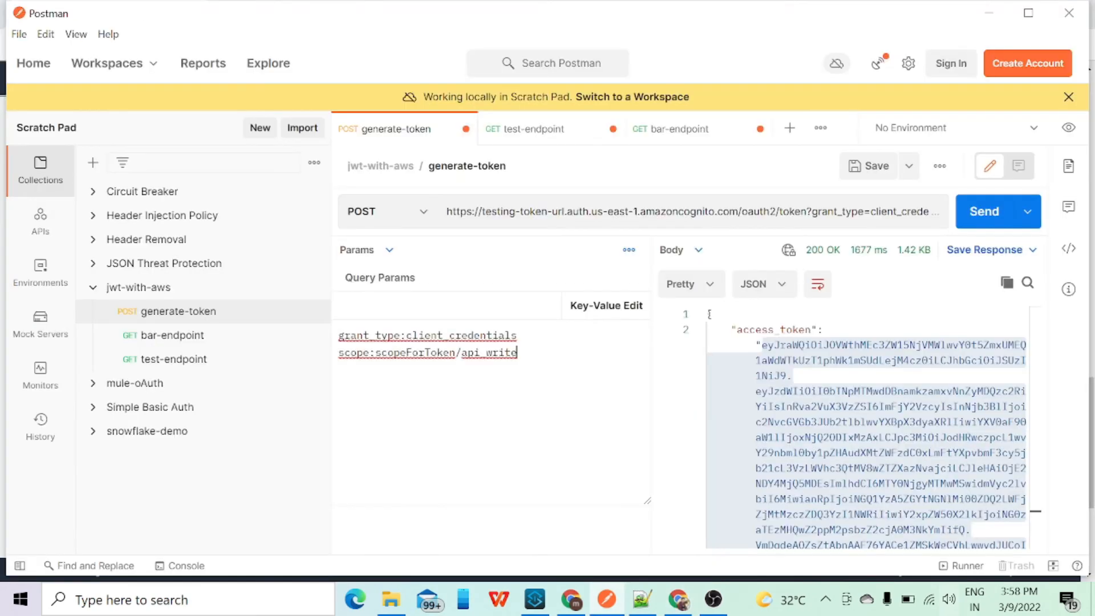
{"action": "key", "text": "alt+Tab"}
{"action": "scroll", "coordinate": [547, 428], "scroll_direction": "down", "scroll_amount": 3}
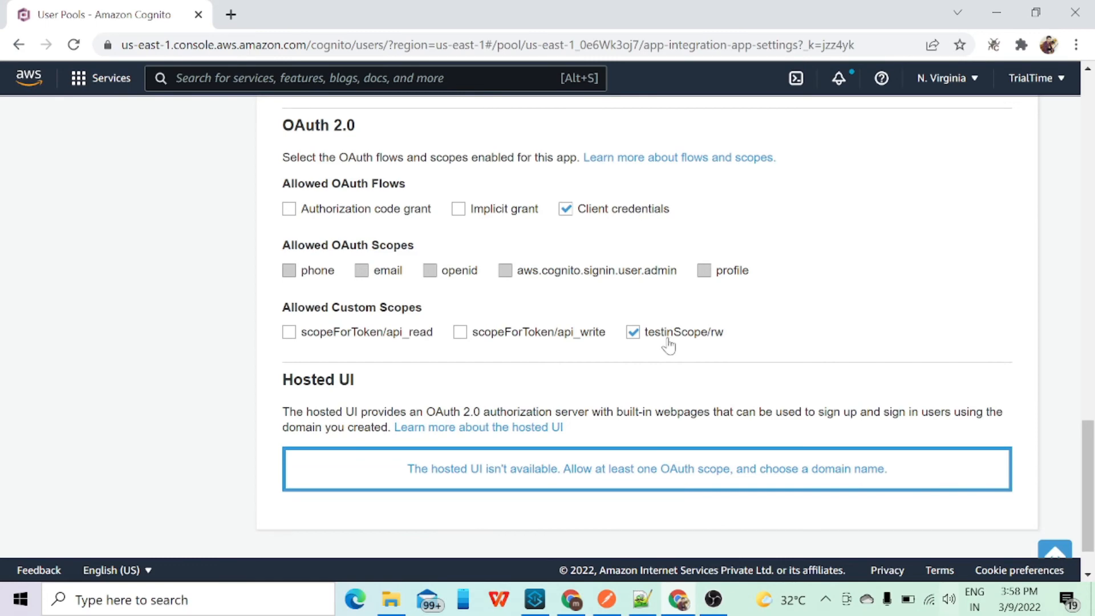
Step: In Postman, set generate-token's scope parameter to testinScope/rw and return the query parameters to key-value editing
{"action": "key", "text": "alt+Tab"}
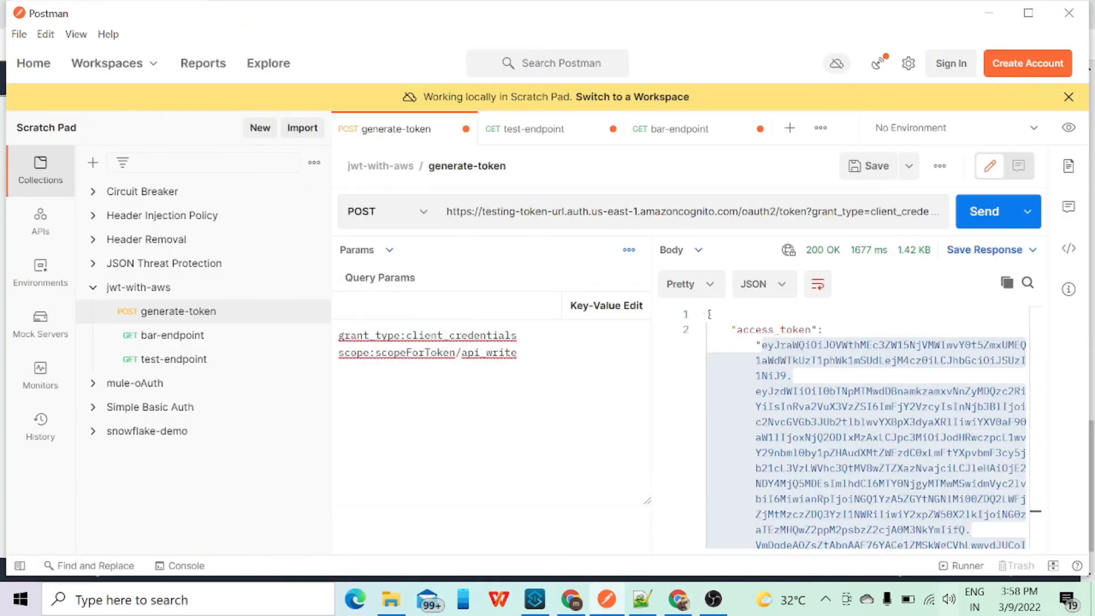
{"action": "key", "text": "BackSpace"}
{"action": "key", "text": "BackSpace"}
{"action": "key", "text": "BackSpace"}
{"action": "key", "text": "BackSpace"}
{"action": "key", "text": "BackSpace"}
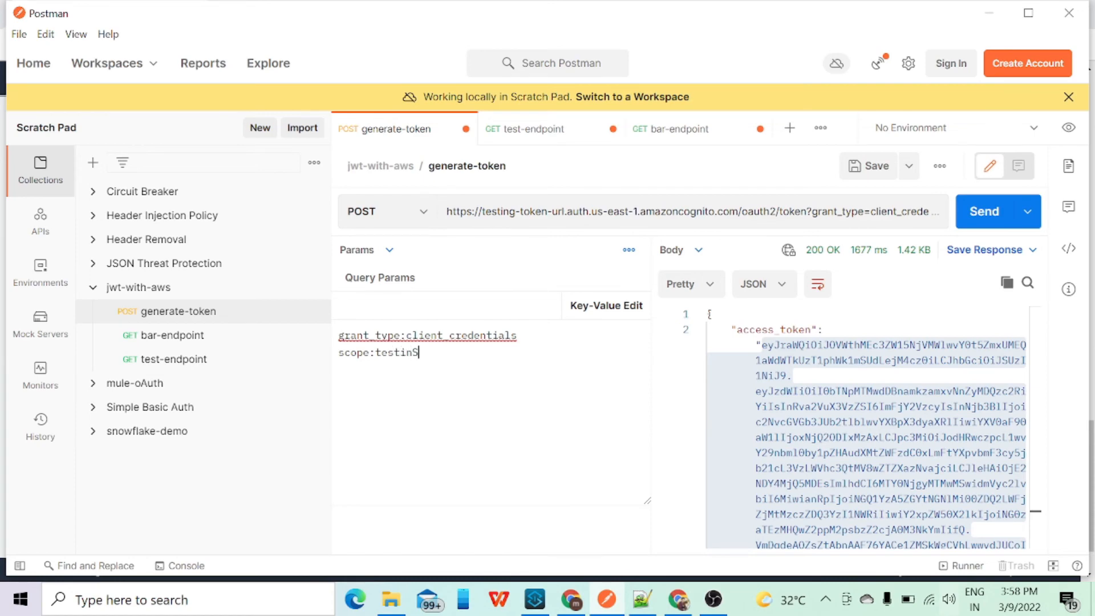
{"action": "key", "text": "alt+Tab"}
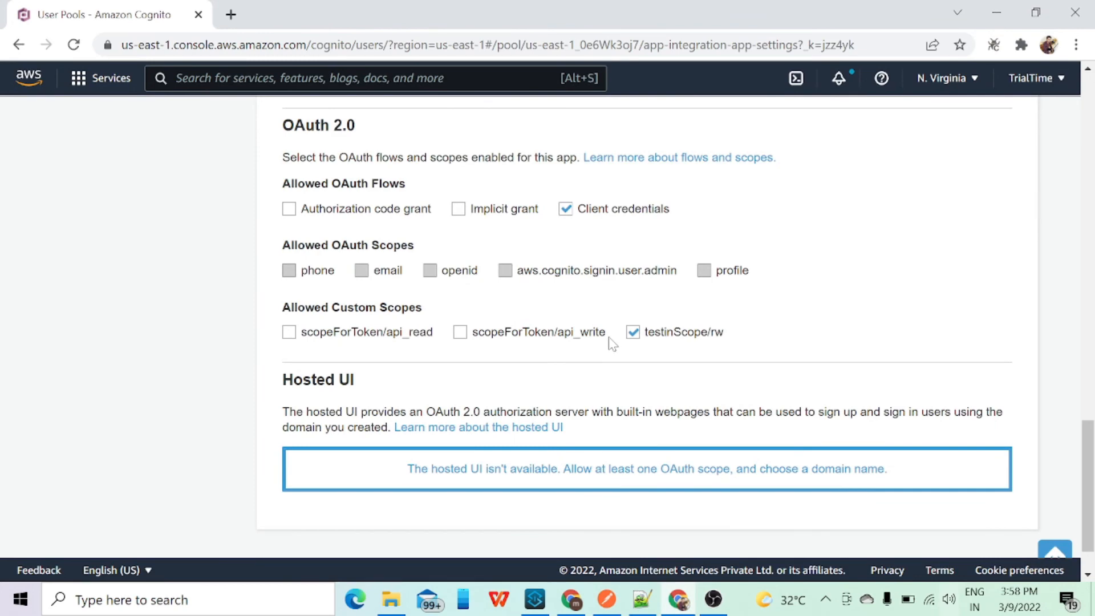
{"action": "key", "text": "alt+Tab"}
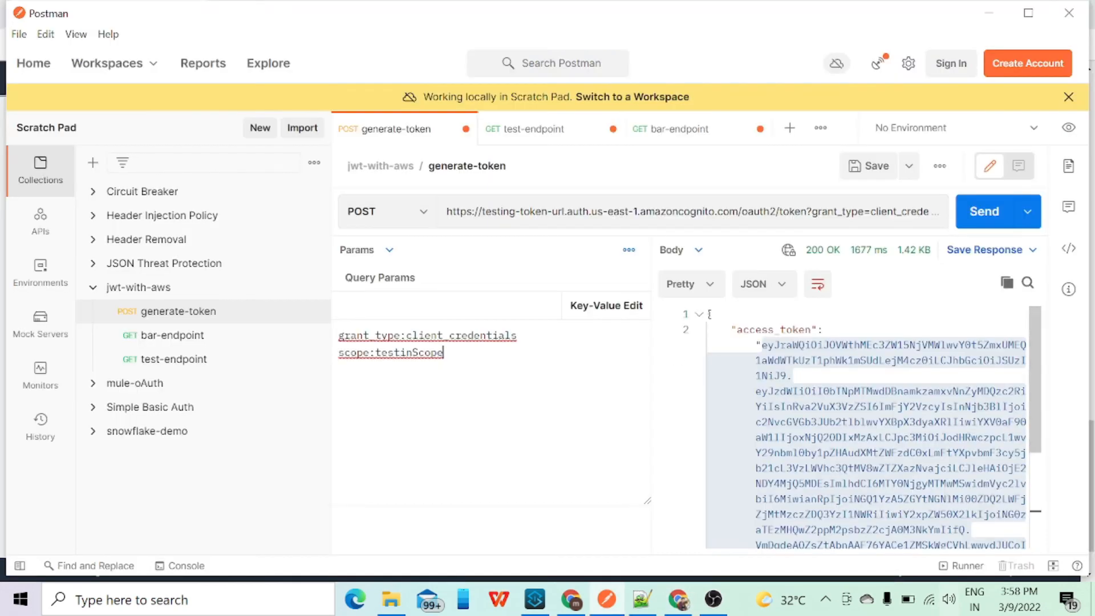
{"action": "type", "text": "/"}
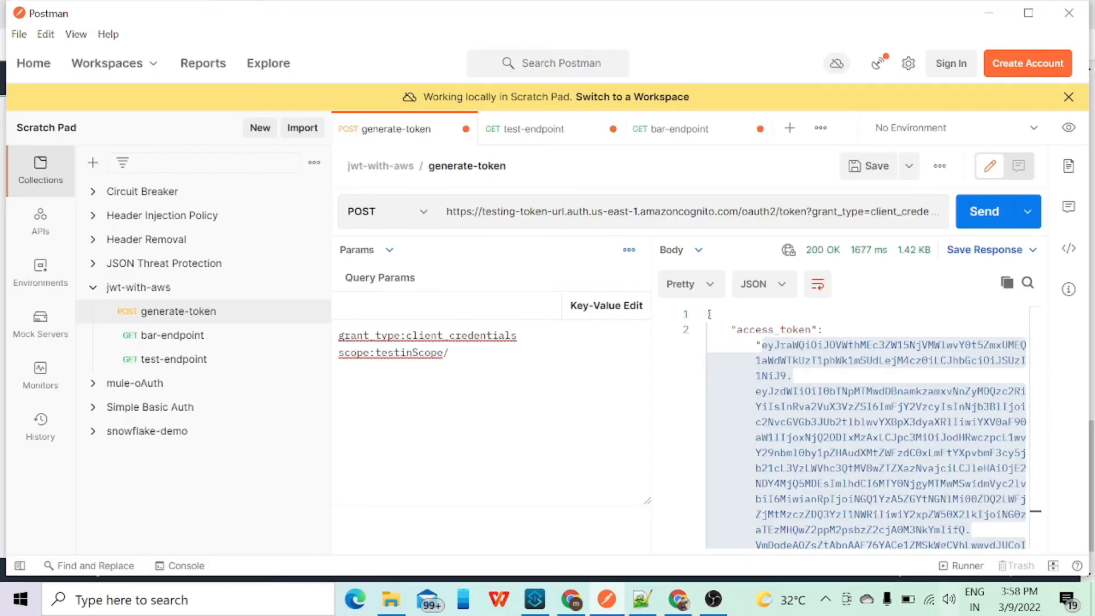
{"action": "type", "text": "rw"}
{"action": "left_click", "coordinate": [603, 306]}
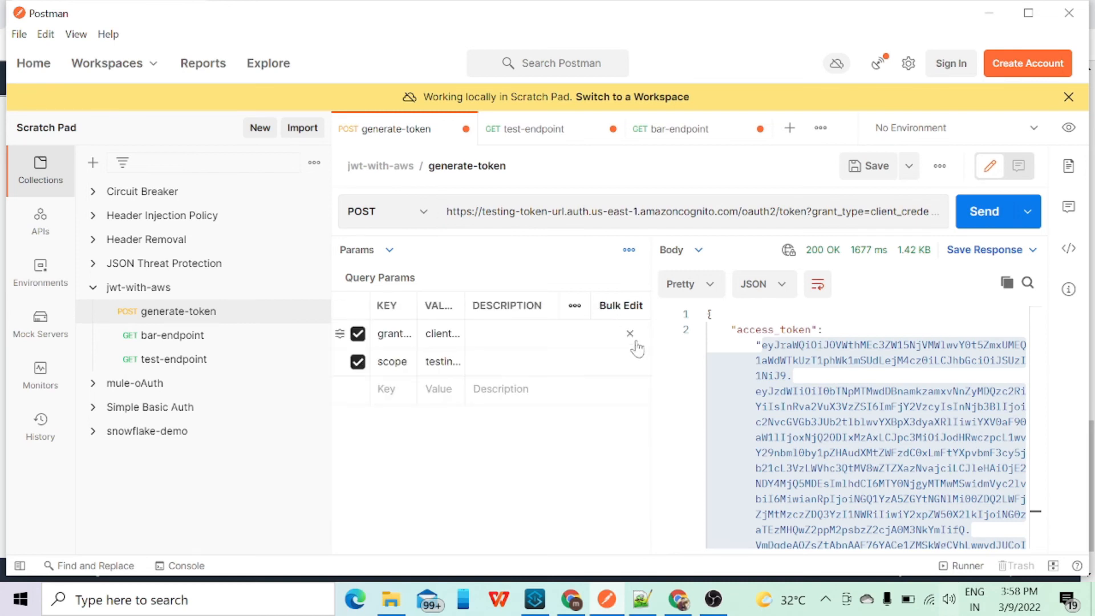
Step: Send the generate-token request and copy the access token from its response
{"action": "left_click", "coordinate": [986, 212]}
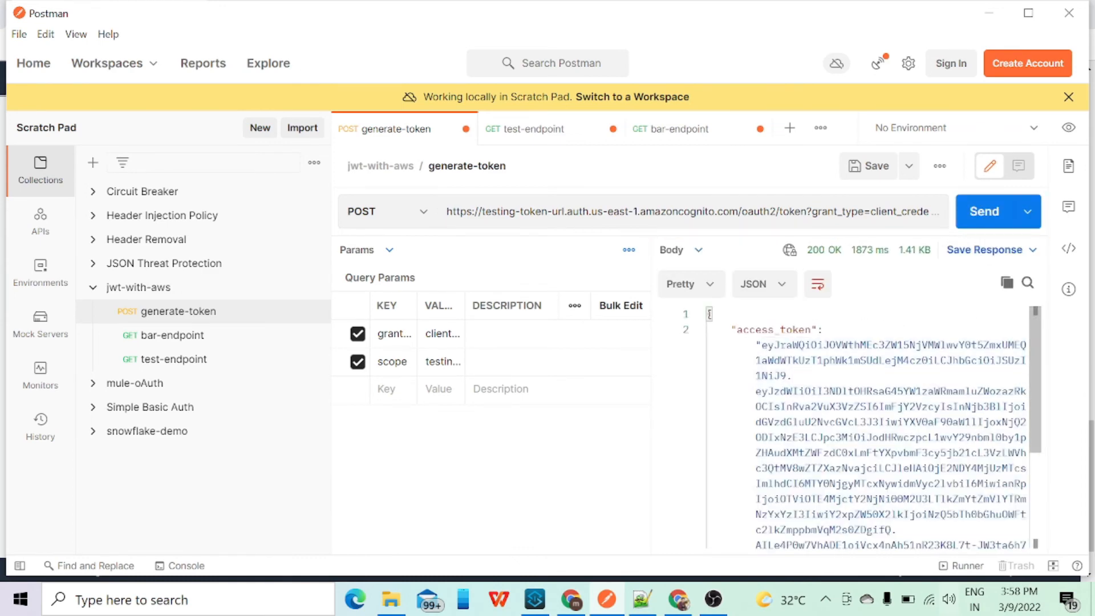
{"action": "left_click_drag", "start_coordinate": [757, 345], "coordinate": [965, 494]}
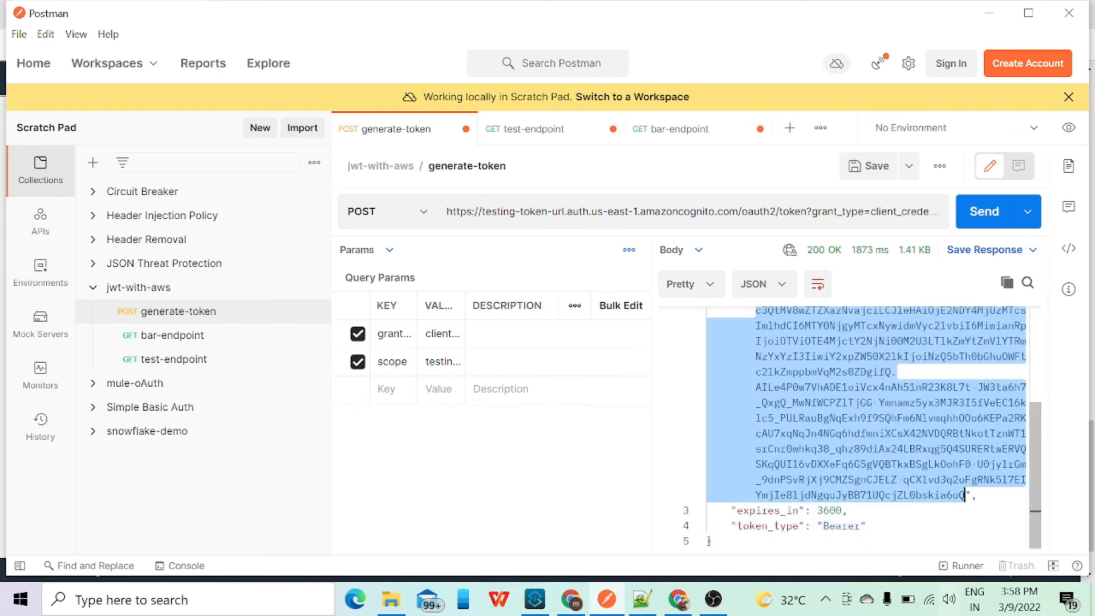
{"action": "key", "text": "alt+Tab"}
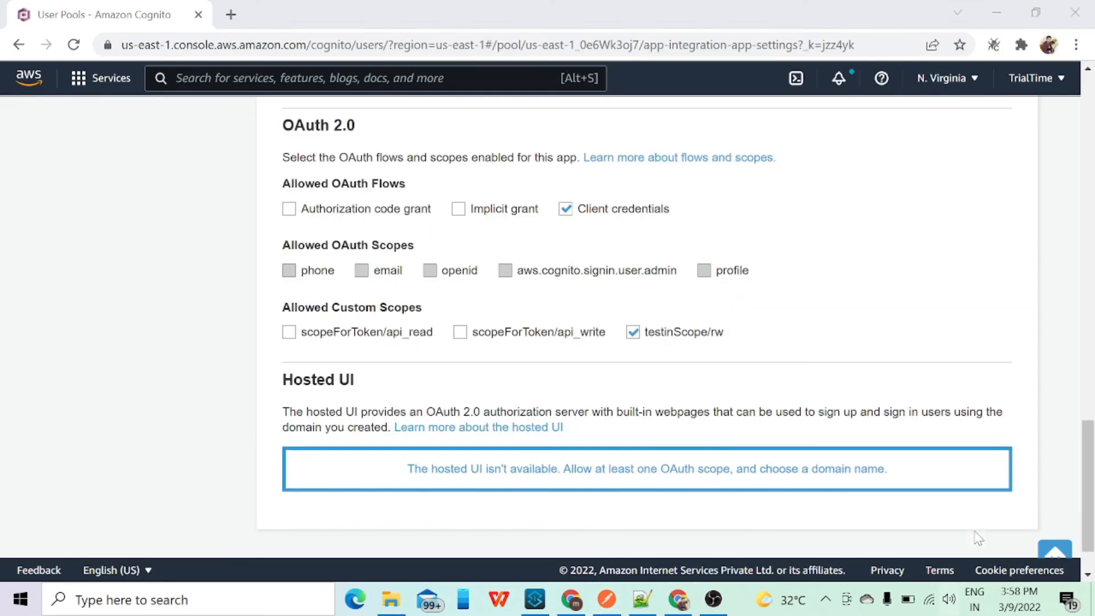
{"action": "key", "text": "alt+Tab"}
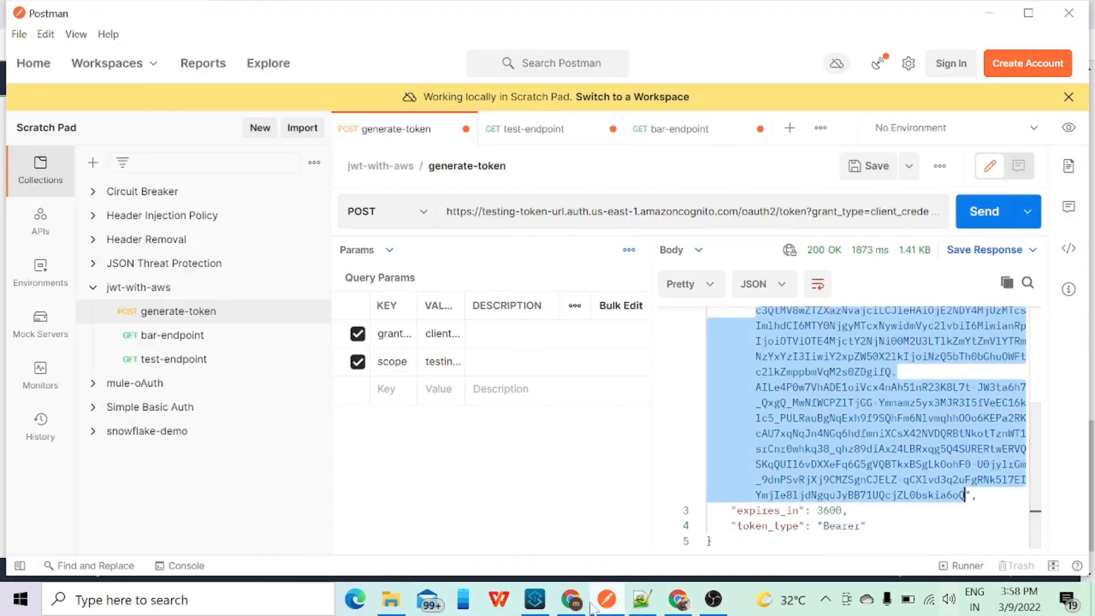
Step: Switch to jwt.io and replace the encoded token with the newly generated access token
{"action": "key", "text": "alt+Tab"}
{"action": "scroll", "coordinate": [227, 371], "scroll_direction": "up", "scroll_amount": 12}
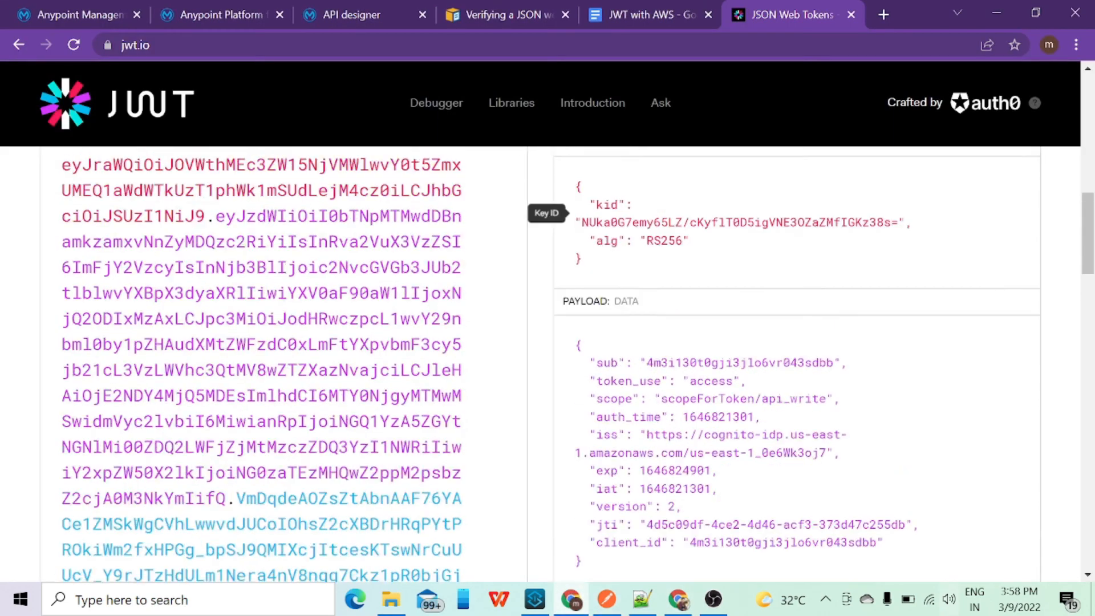
{"action": "scroll", "coordinate": [227, 371], "scroll_direction": "down", "scroll_amount": 7}
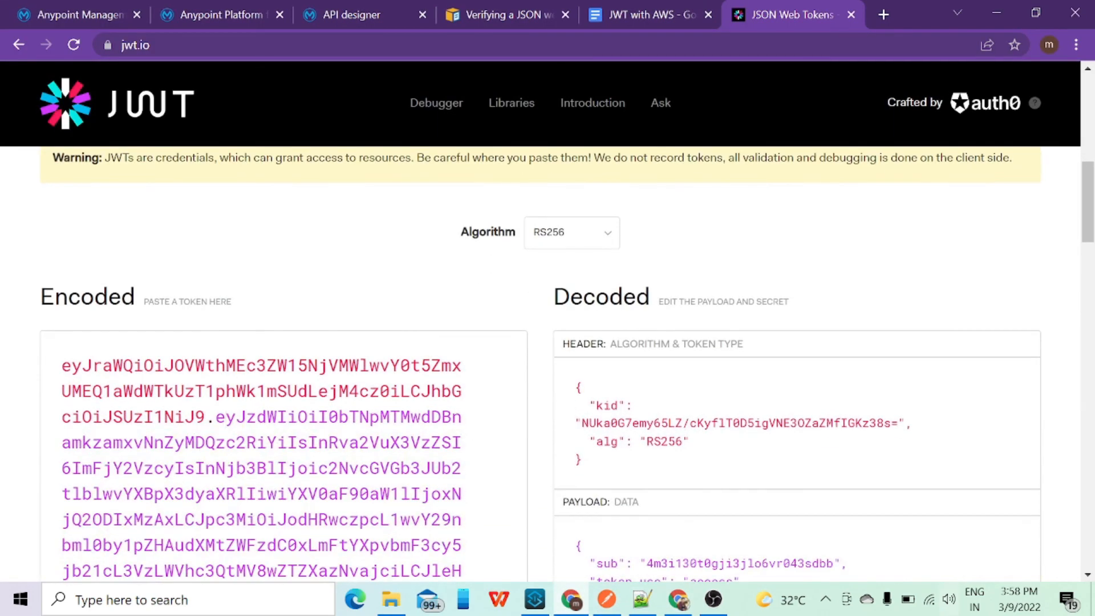
{"action": "key", "text": "ctrl+a"}
{"action": "key", "text": "ctrl+v"}
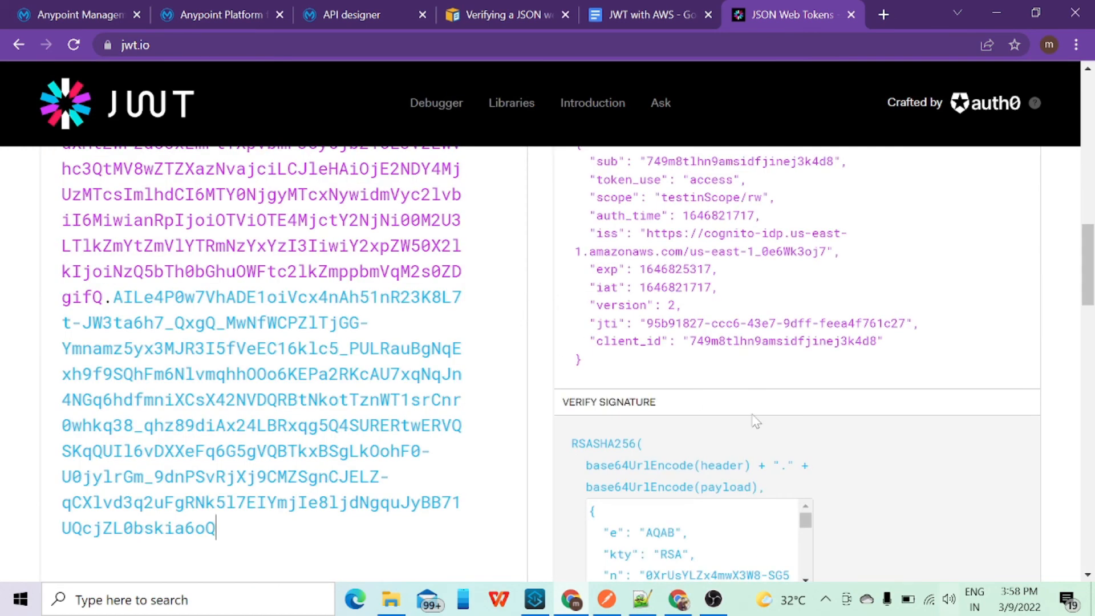
Step: Review the scope in the decoded payload and highlight the client_id value
{"action": "scroll", "coordinate": [753, 421], "scroll_direction": "up", "scroll_amount": 1}
{"action": "mouse_move", "coordinate": [684, 354]}
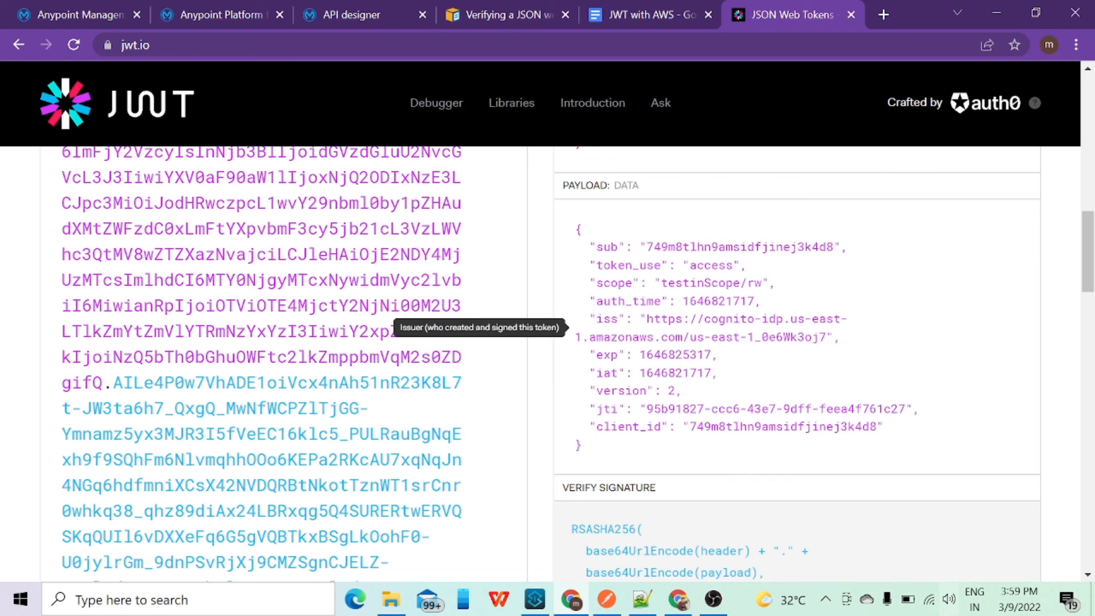
{"action": "scroll", "coordinate": [604, 319], "scroll_direction": "down", "scroll_amount": 1}
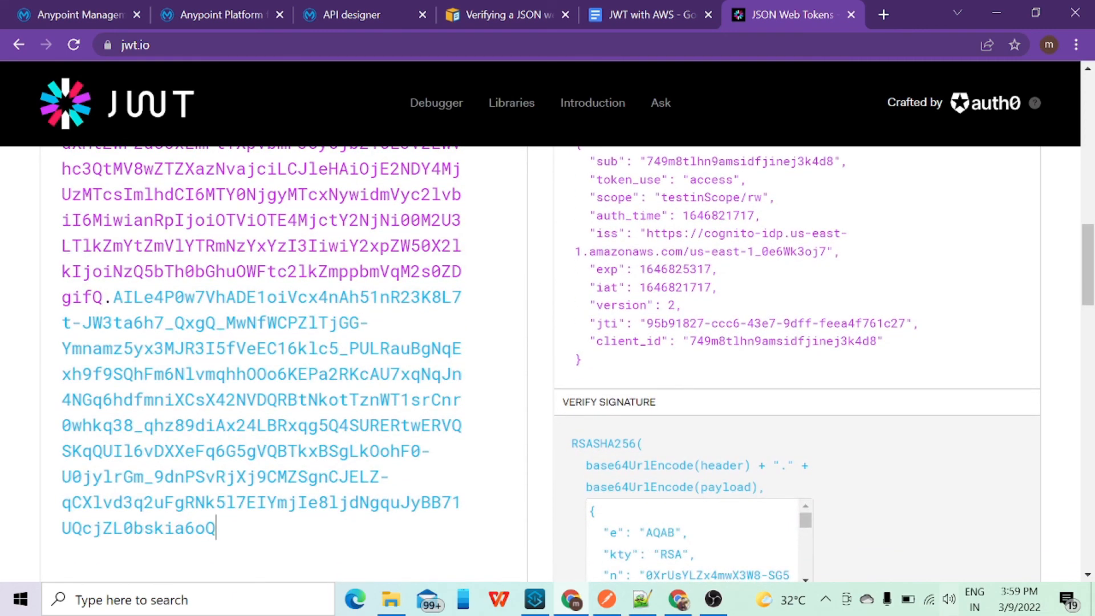
{"action": "left_click_drag", "start_coordinate": [690, 341], "coordinate": [876, 298]}
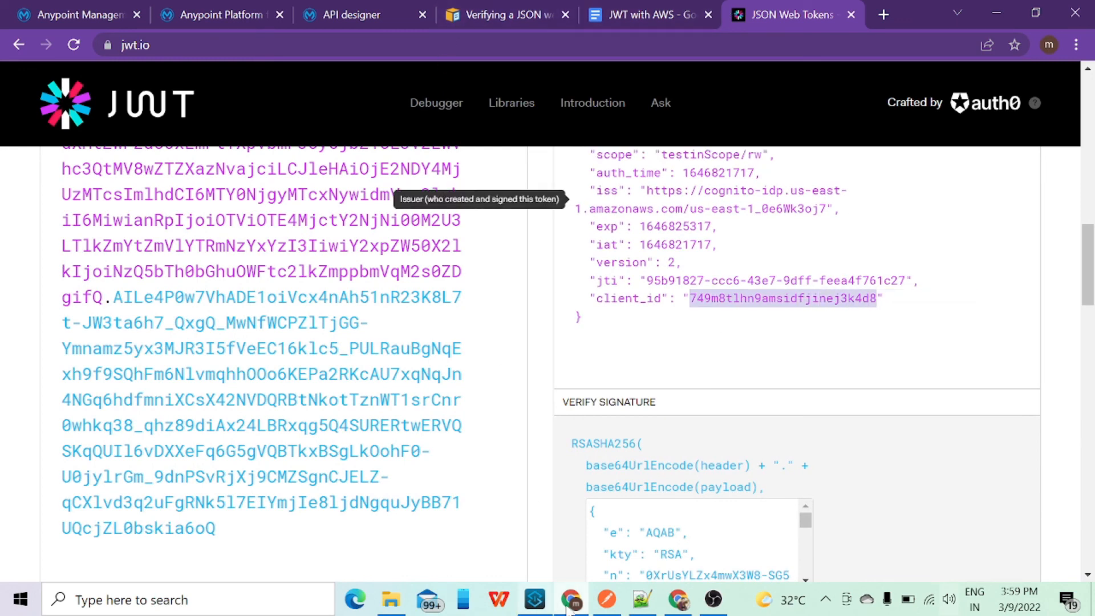
Step: Return to the Cognito console and open the user pool's app clients to compare with the token's client_id
{"action": "left_click", "coordinate": [676, 601]}
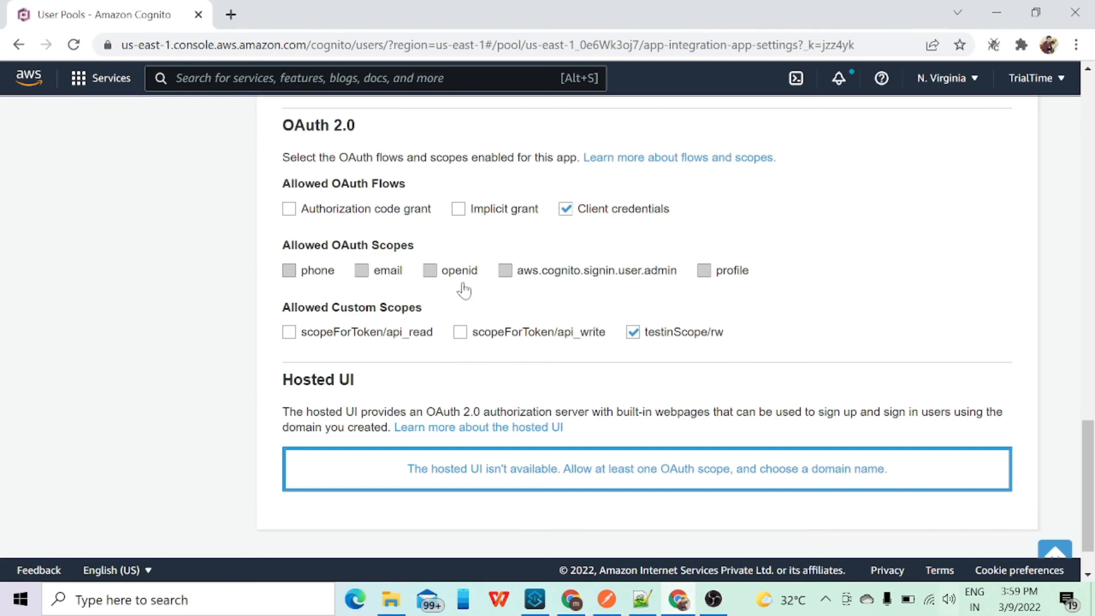
{"action": "scroll", "coordinate": [382, 294], "scroll_direction": "up", "scroll_amount": 6}
{"action": "scroll", "coordinate": [82, 337], "scroll_direction": "up", "scroll_amount": 12}
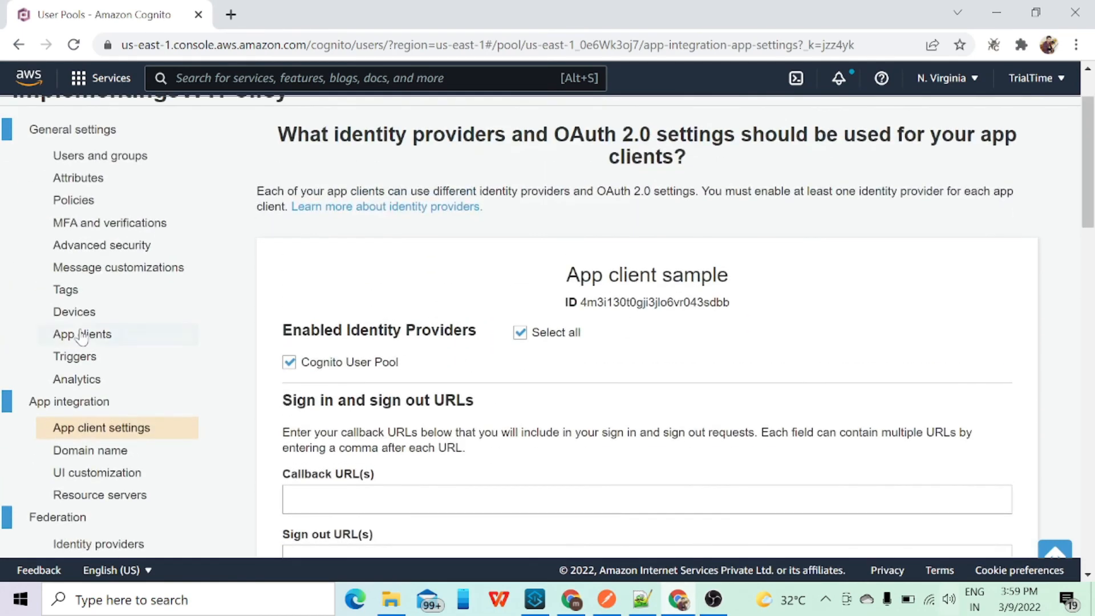
{"action": "left_click", "coordinate": [80, 334]}
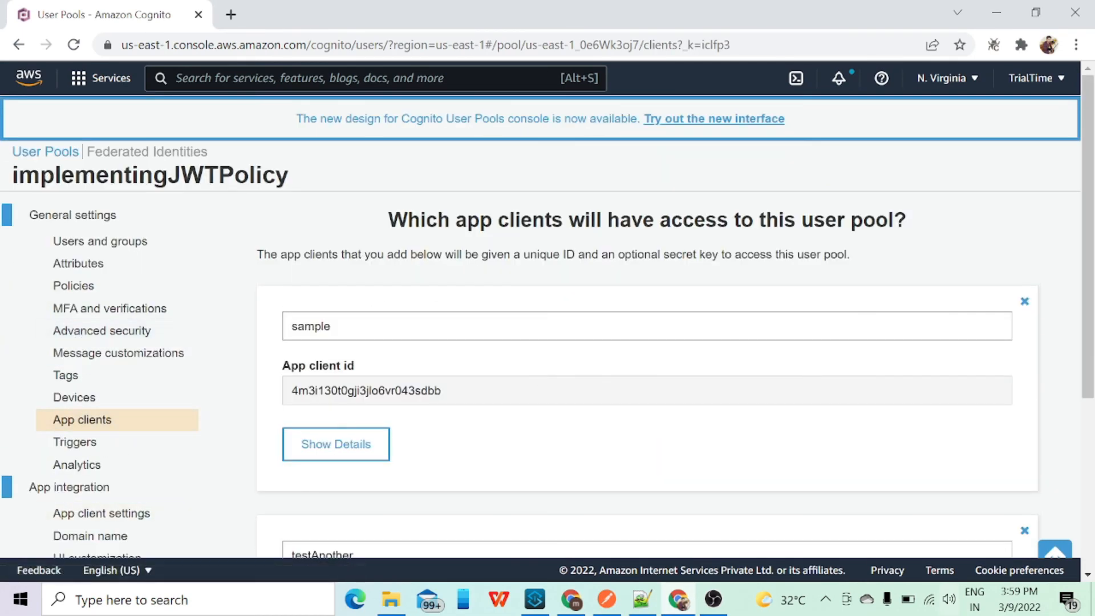
Step: Compare testAnother's app client id with the token's client_id on jwt.io and examine the scope and time claims in the decoded payload
{"action": "scroll", "coordinate": [549, 342], "scroll_direction": "down", "scroll_amount": 5}
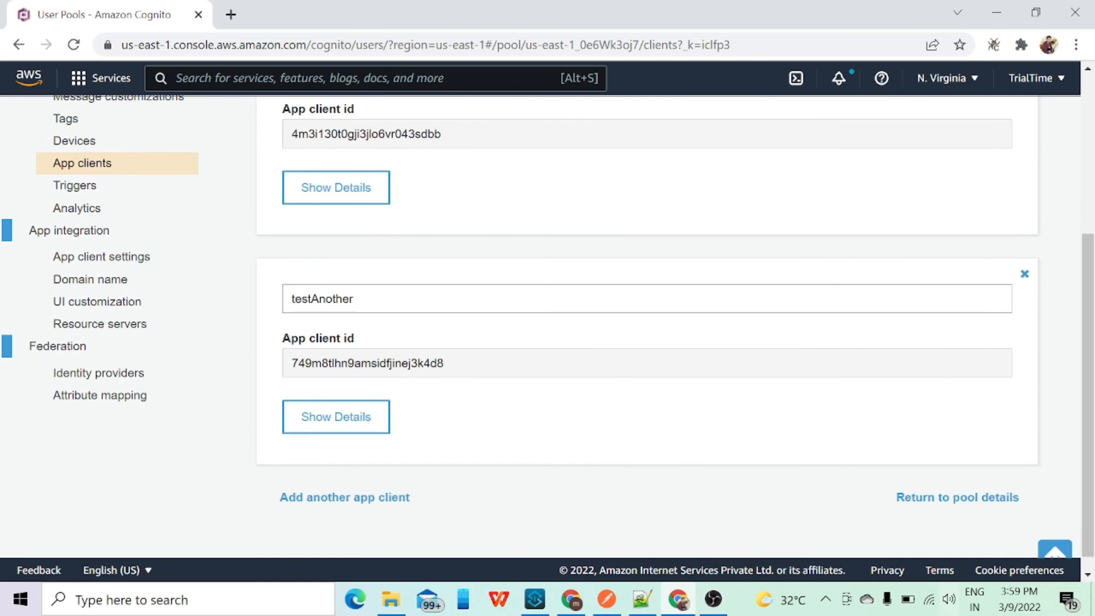
{"action": "left_click", "coordinate": [572, 599]}
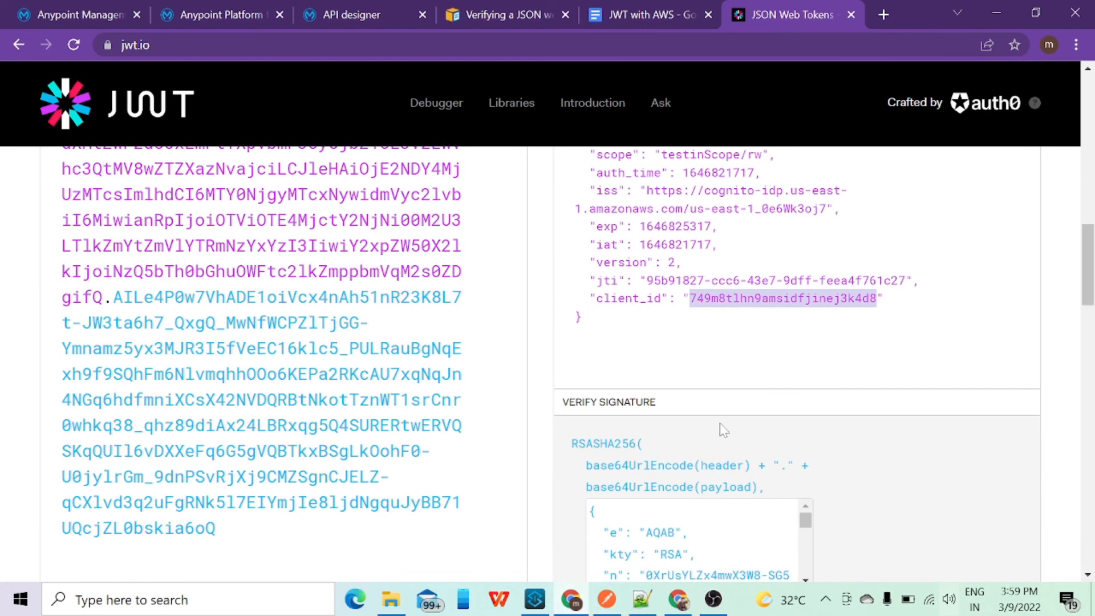
{"action": "scroll", "coordinate": [719, 436], "scroll_direction": "up", "scroll_amount": 3}
{"action": "mouse_move", "coordinate": [716, 398]}
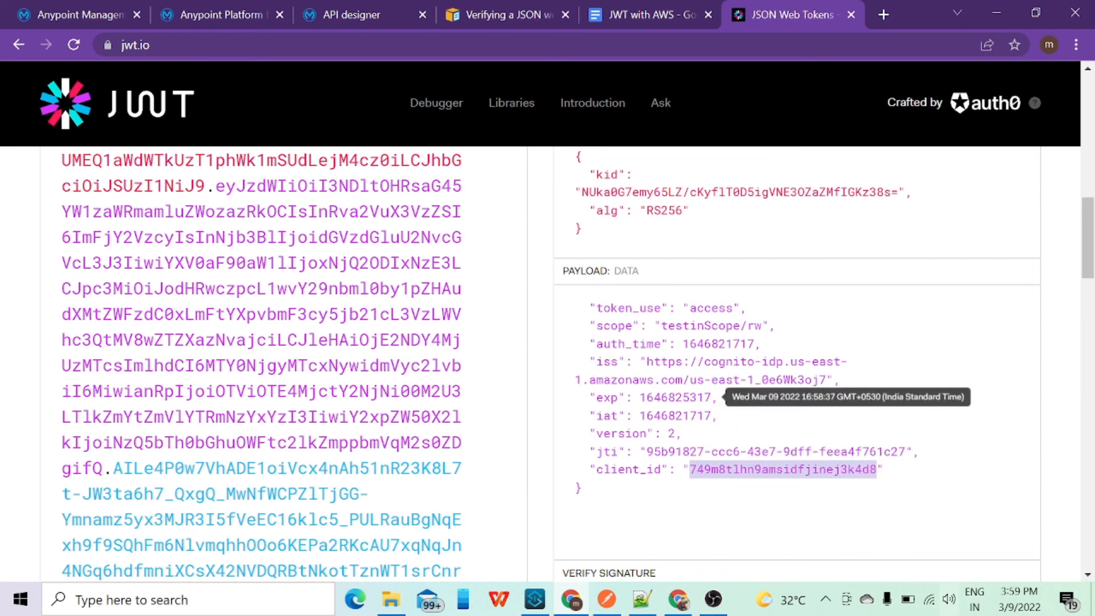
{"action": "mouse_move", "coordinate": [722, 343]}
{"action": "scroll", "coordinate": [722, 343], "scroll_direction": "up", "scroll_amount": 2}
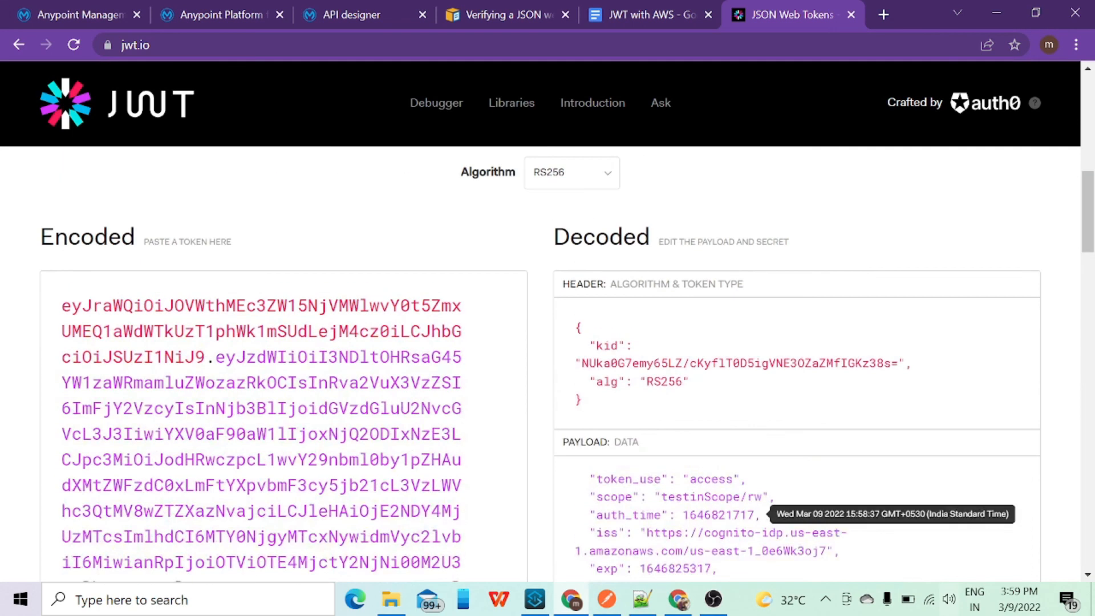
{"action": "scroll", "coordinate": [722, 343], "scroll_direction": "down", "scroll_amount": 2}
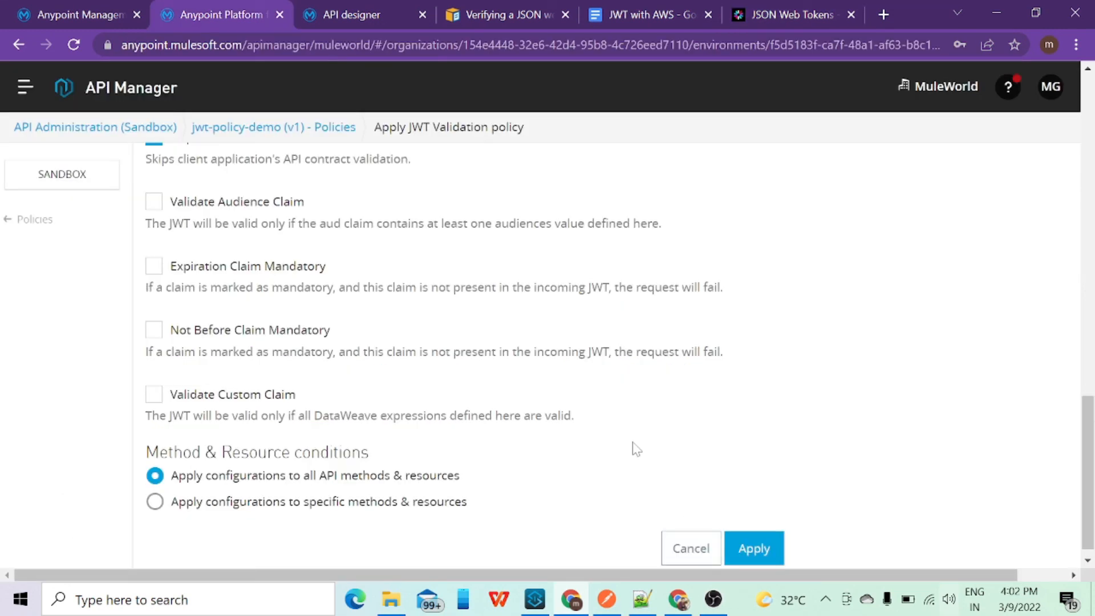
Step: Examine the JWT Validation policy form in API Manager, from the JWT origin and signing settings to the claim validation and resource conditions
{"action": "scroll", "coordinate": [633, 448], "scroll_direction": "up", "scroll_amount": 2}
{"action": "scroll", "coordinate": [635, 447], "scroll_direction": "up", "scroll_amount": 12}
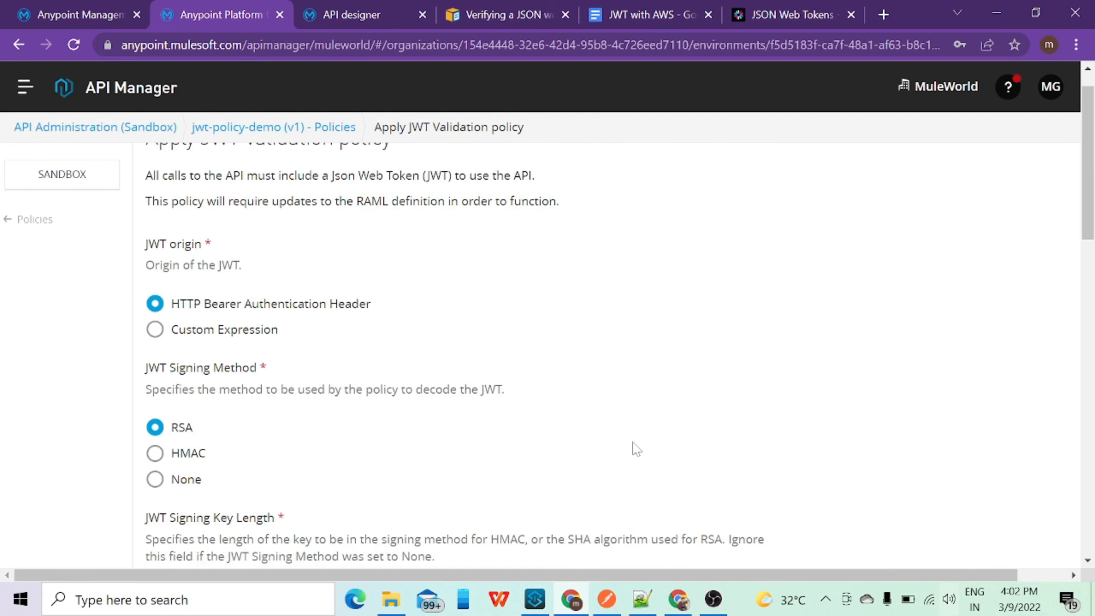
{"action": "scroll", "coordinate": [567, 418], "scroll_direction": "down", "scroll_amount": 3}
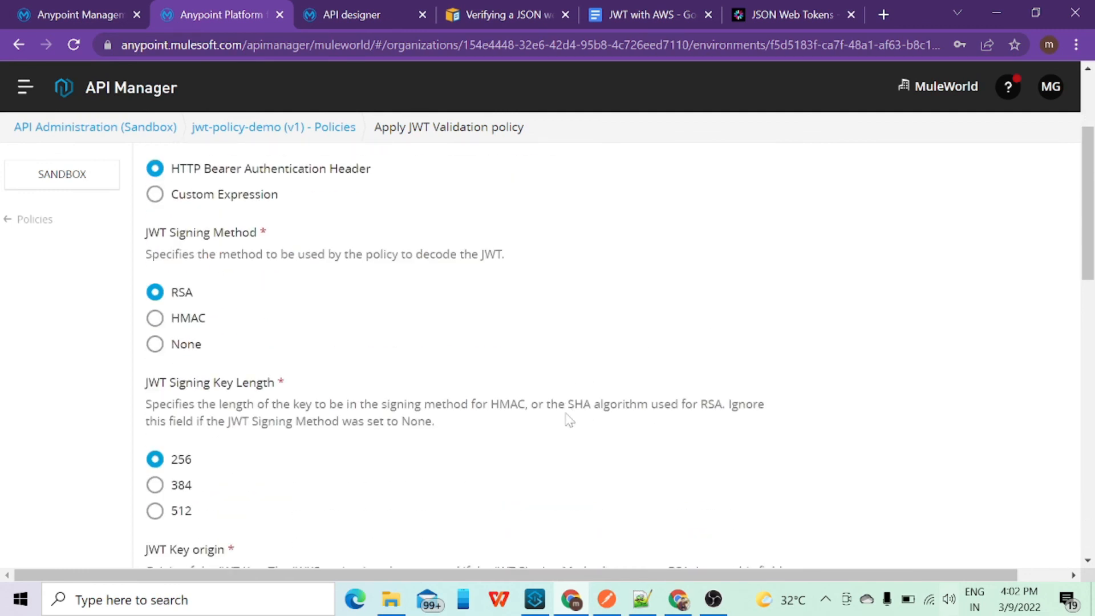
{"action": "scroll", "coordinate": [569, 421], "scroll_direction": "down", "scroll_amount": 4}
{"action": "scroll", "coordinate": [568, 422], "scroll_direction": "down", "scroll_amount": 7}
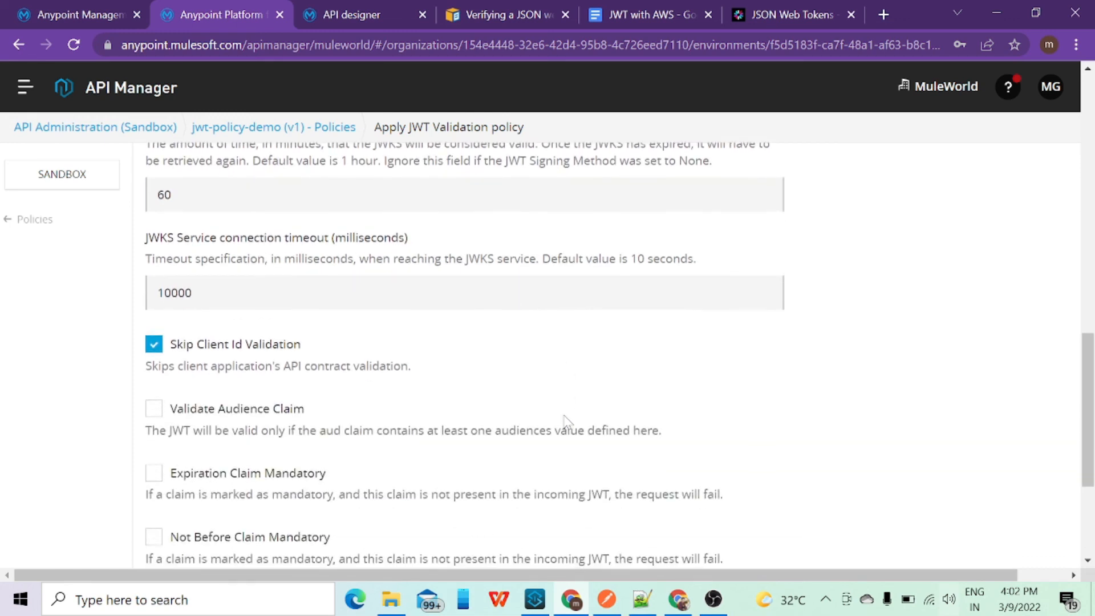
{"action": "scroll", "coordinate": [567, 422], "scroll_direction": "down", "scroll_amount": 2}
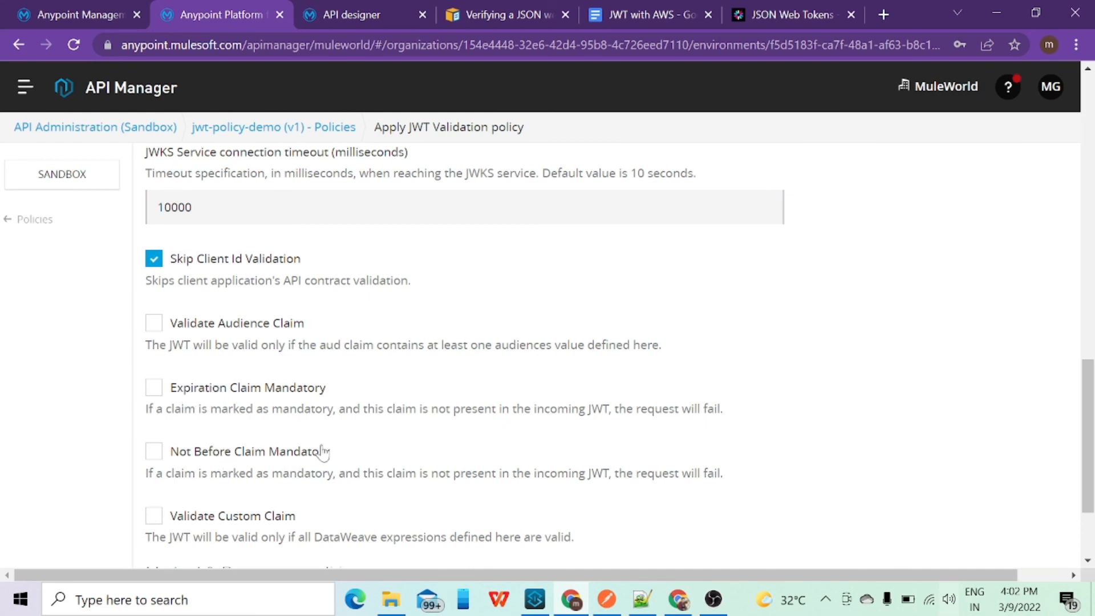
{"action": "scroll", "coordinate": [224, 379], "scroll_direction": "down", "scroll_amount": 2}
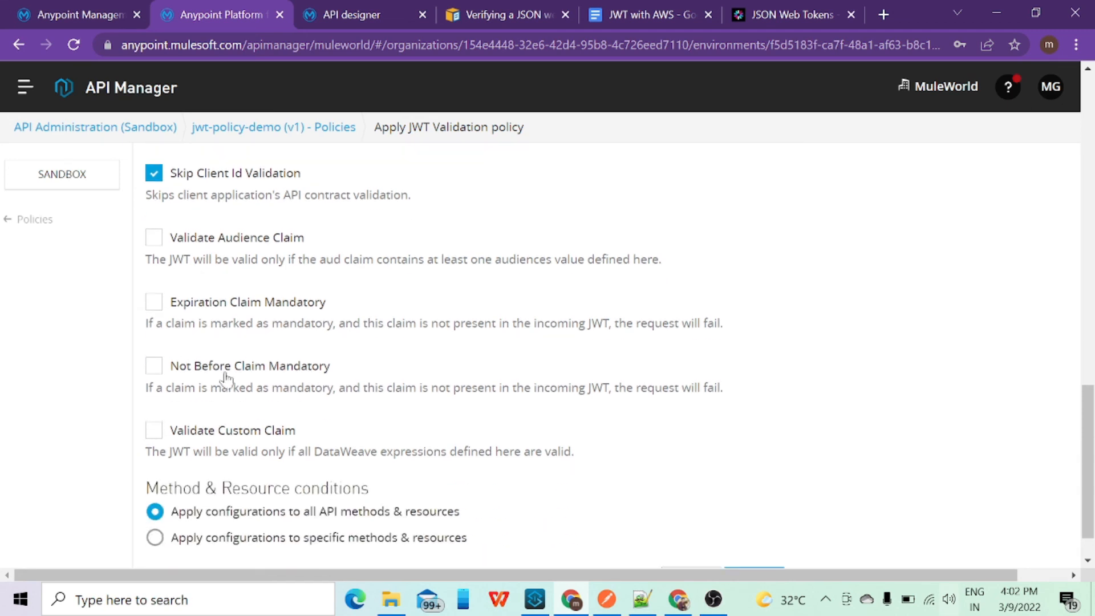
{"action": "scroll", "coordinate": [281, 418], "scroll_direction": "down", "scroll_amount": 1}
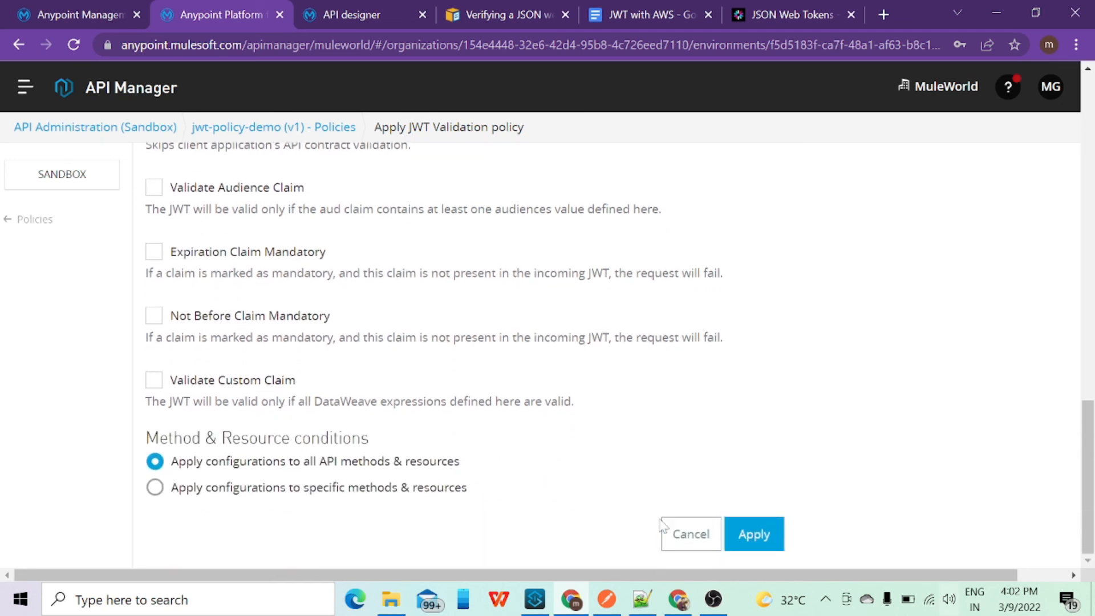
Step: Cancel the new JWT Validation policy form, decline saving the password, and show jwt-policy-demo's API level policies
{"action": "left_click", "coordinate": [710, 537]}
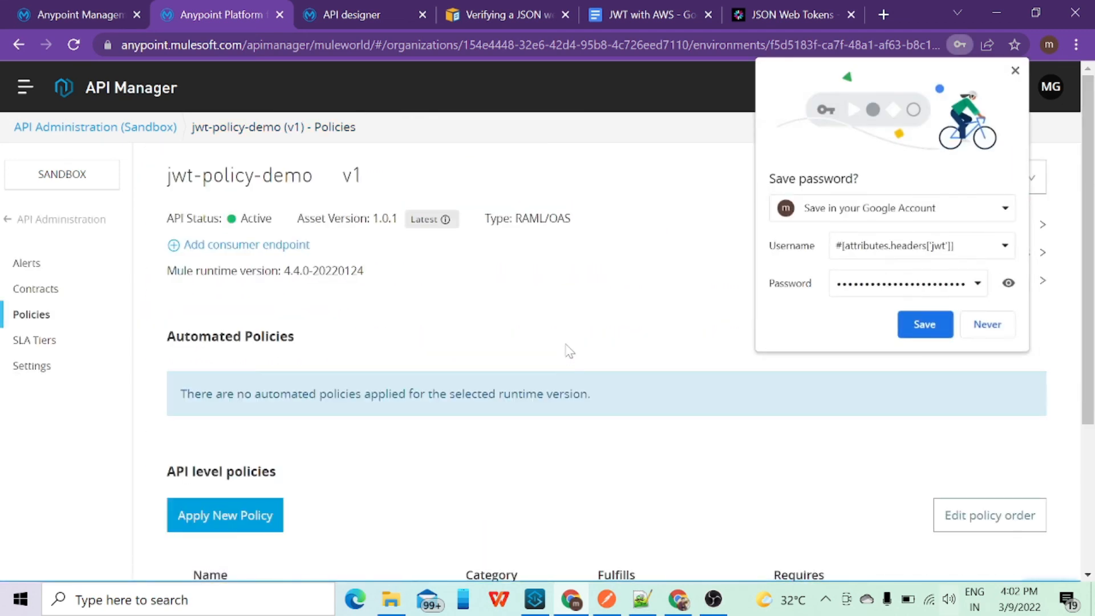
{"action": "left_click", "coordinate": [975, 328]}
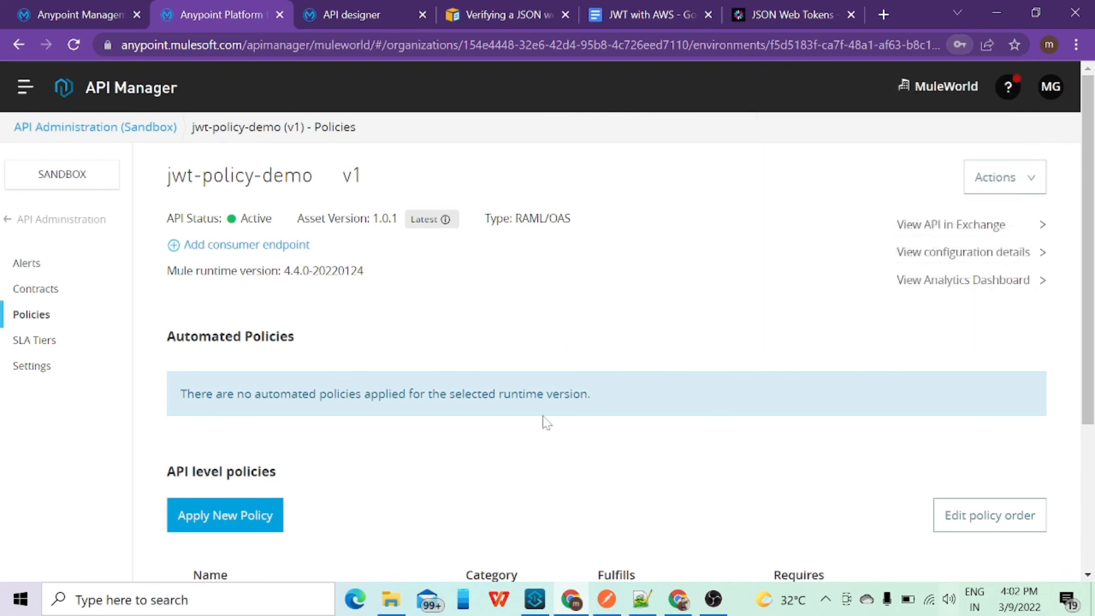
{"action": "scroll", "coordinate": [542, 422], "scroll_direction": "down", "scroll_amount": 3}
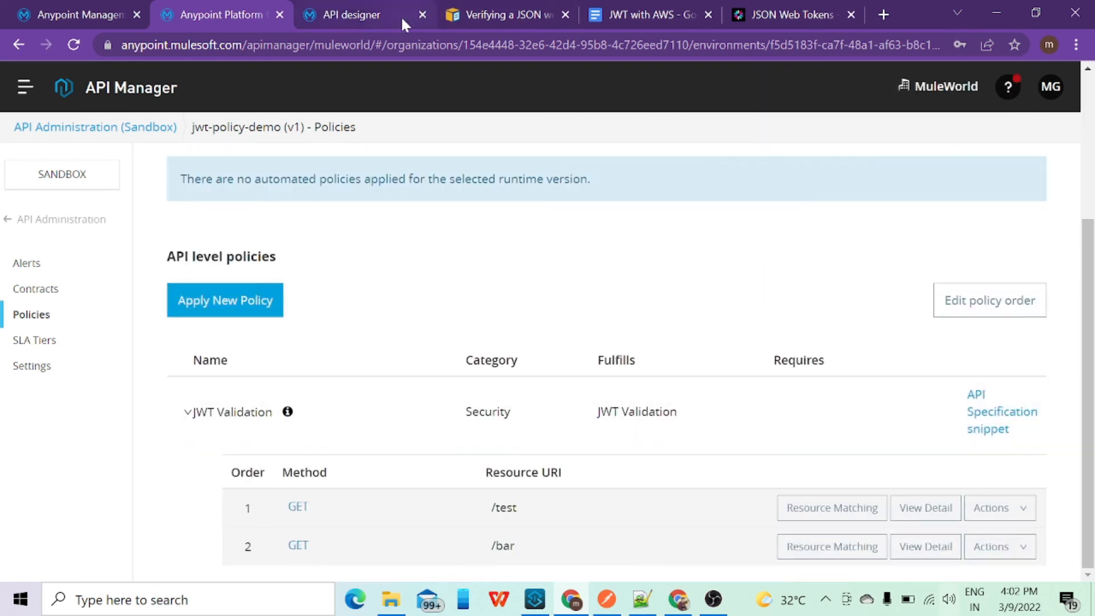
Step: Switch to the JWT with AWS document and review its outline of configuring AWS, testing the token URL and configuring API Manager
{"action": "left_click", "coordinate": [642, 14]}
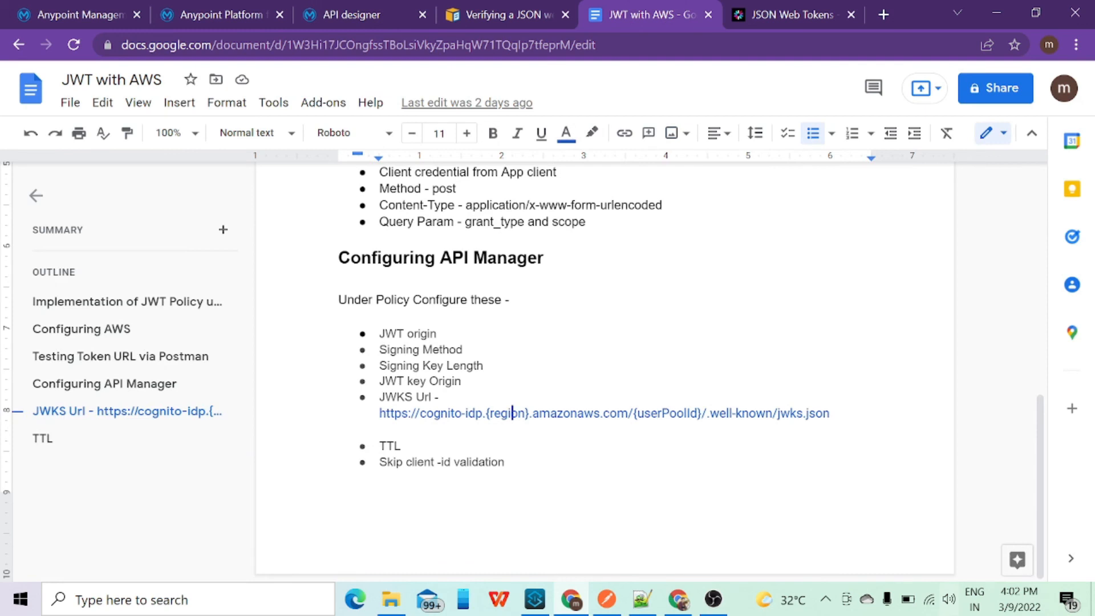
{"action": "scroll", "coordinate": [605, 365], "scroll_direction": "up", "scroll_amount": 3}
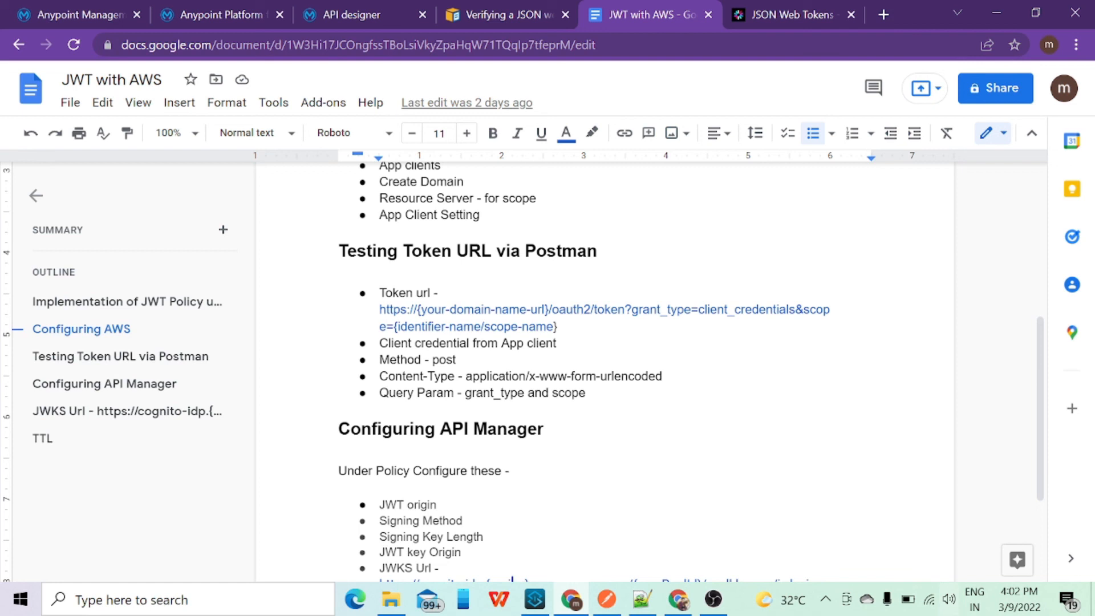
{"action": "scroll", "coordinate": [512, 413], "scroll_direction": "down", "scroll_amount": 3}
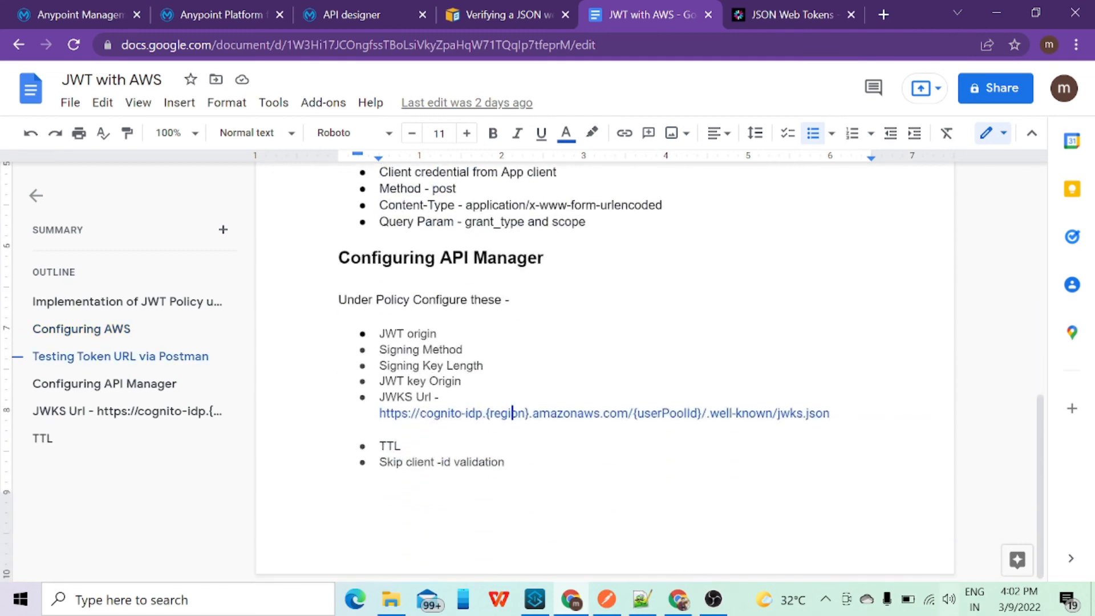
{"action": "scroll", "coordinate": [542, 410], "scroll_direction": "up", "scroll_amount": 6}
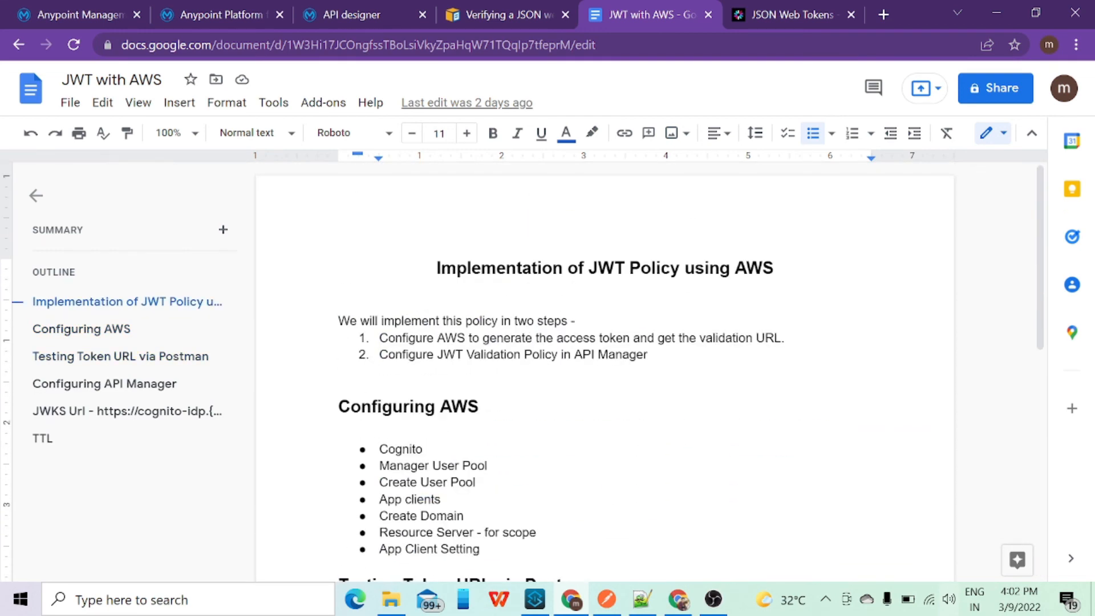